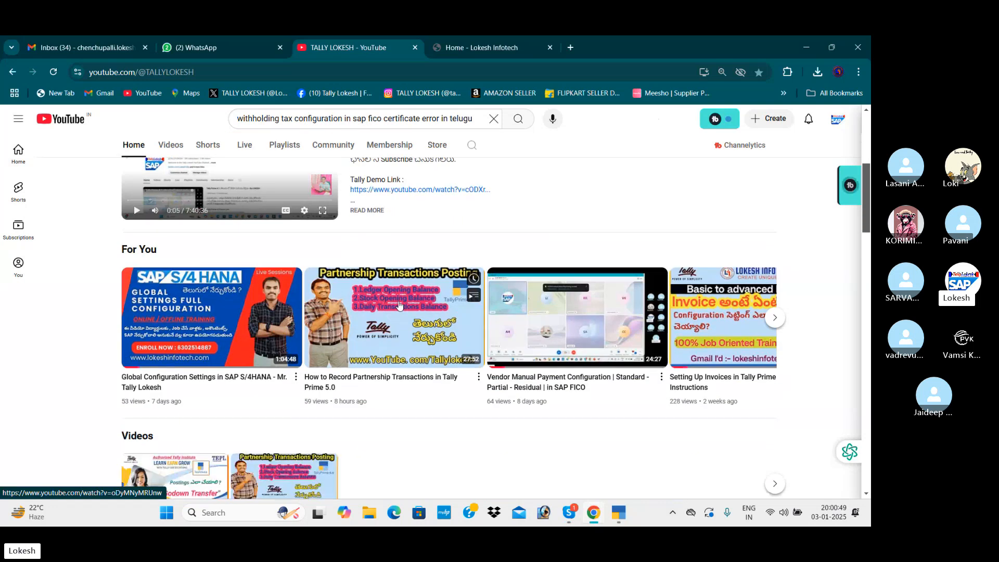
# Look through the video sections on the YouTube channel's home page and return to the channel banner
pyautogui.scroll(-3, 709, 384)
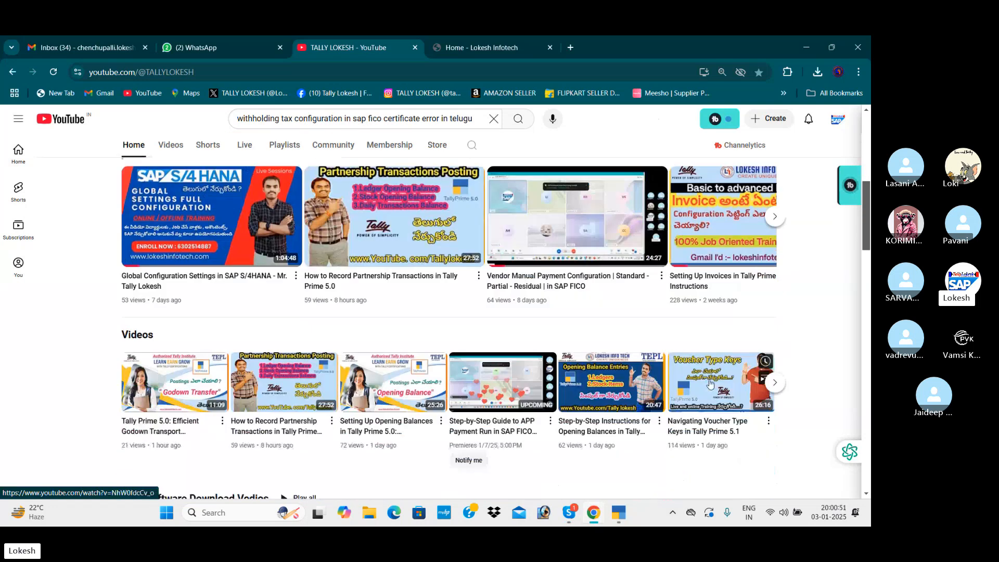
pyautogui.scroll(-2, 711, 385)
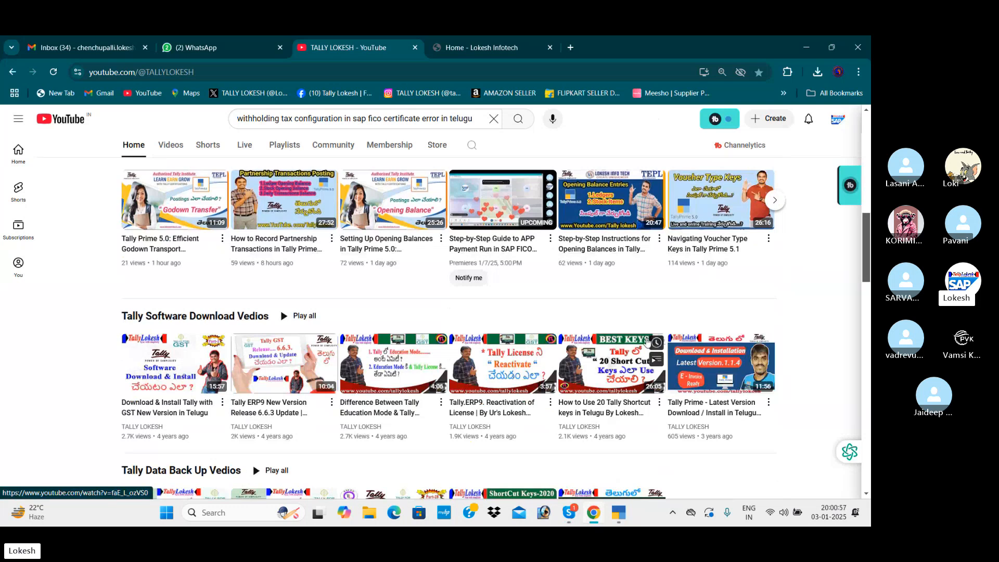
pyautogui.scroll(5, 649, 339)
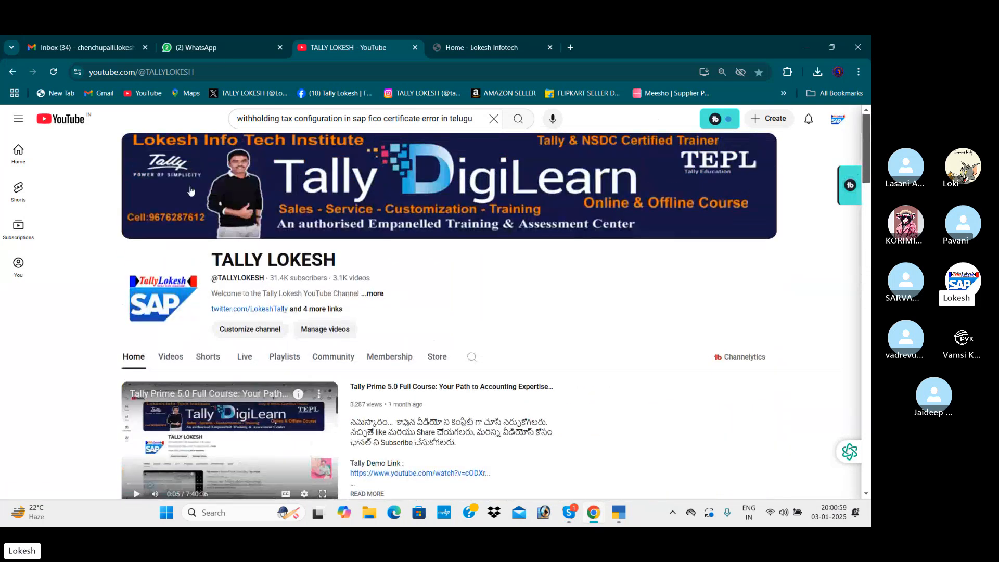
# Switch to the Lokesh Infotech website and page through the photo slides on its home page
pyautogui.click(476, 46)
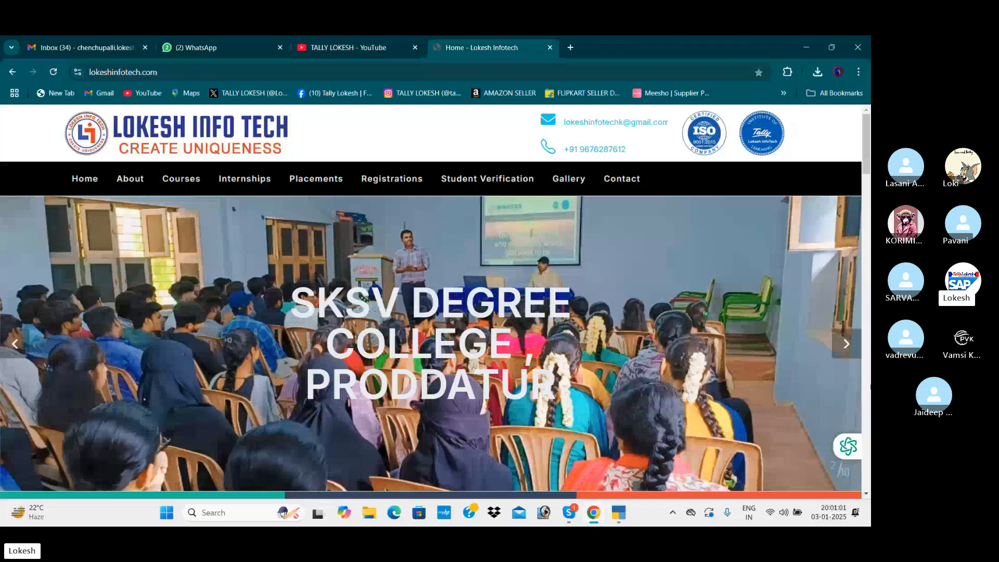
pyautogui.click(847, 357)
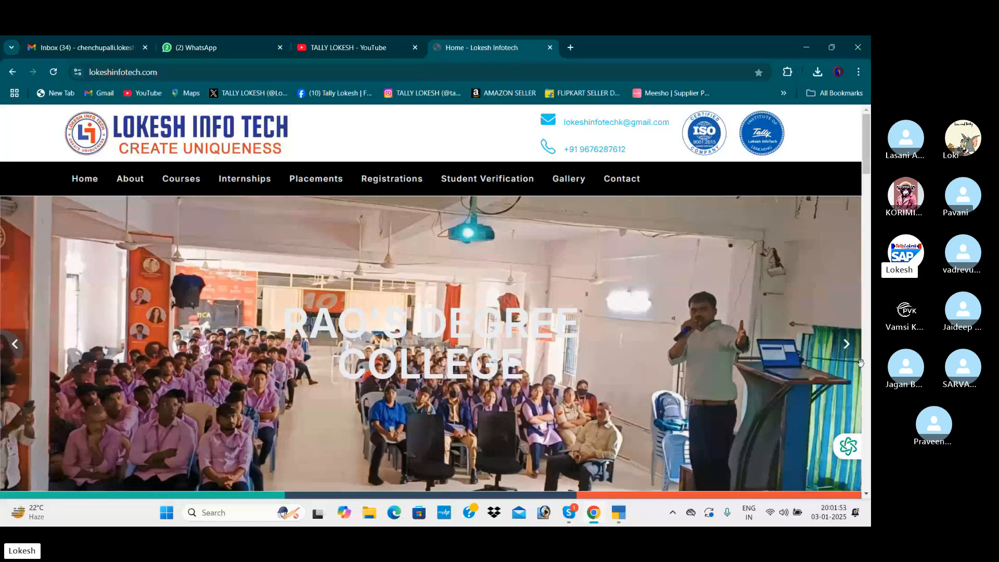
pyautogui.click(845, 356)
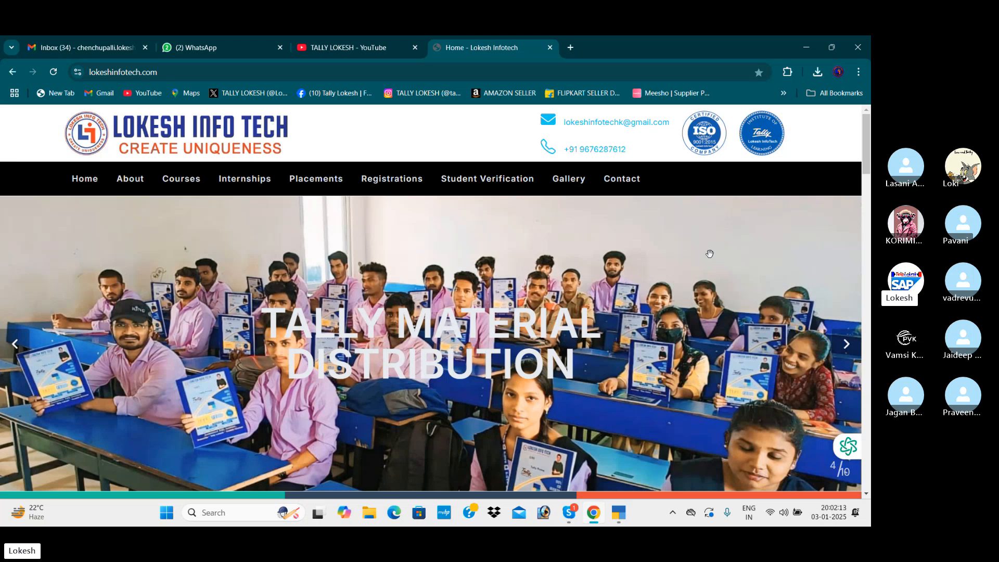
pyautogui.click(846, 343)
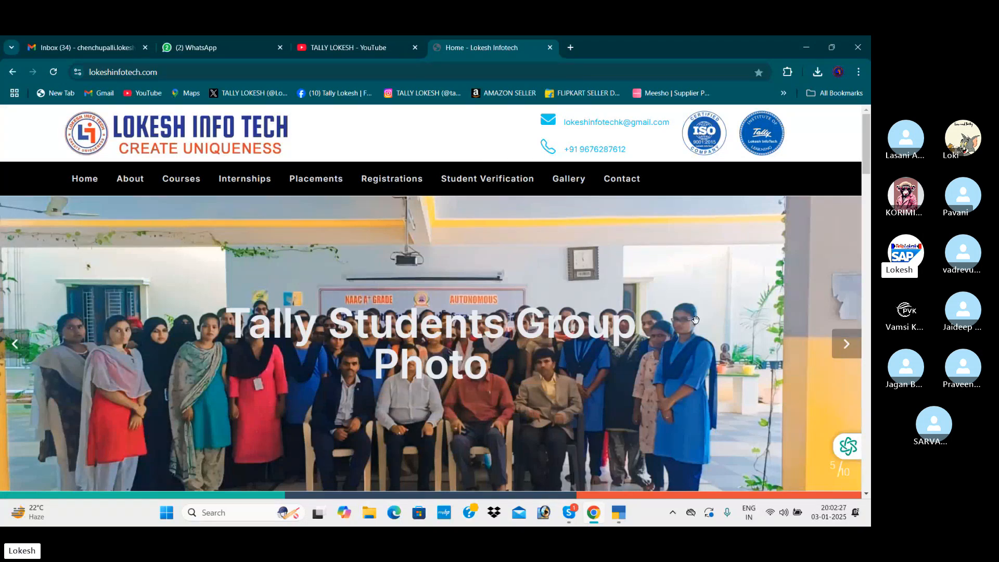
pyautogui.click(846, 345)
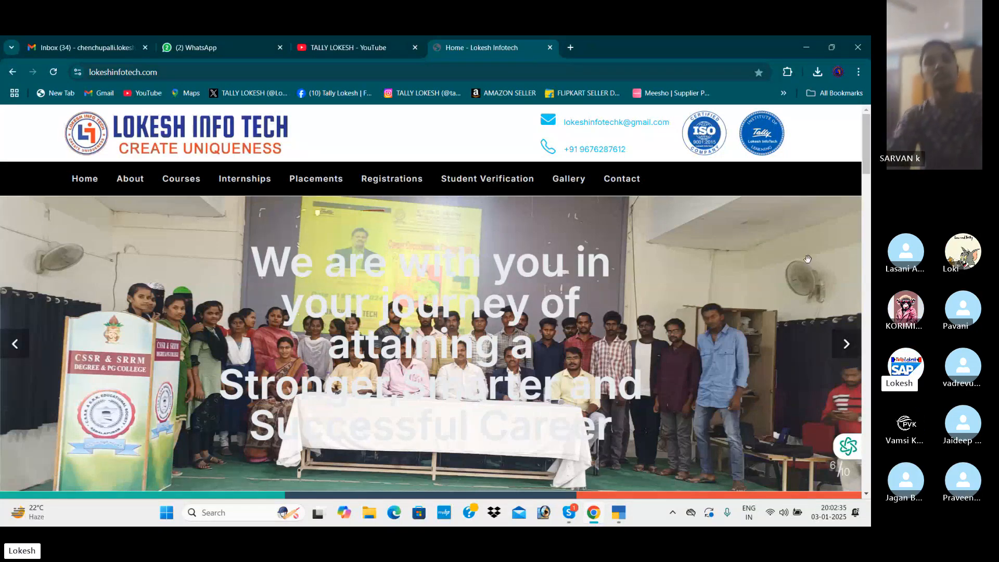
# Switch to TallyPrime, check the Skype call window and minimize it to return to the company list
pyautogui.click(622, 520)
pyautogui.moveTo(571, 518)
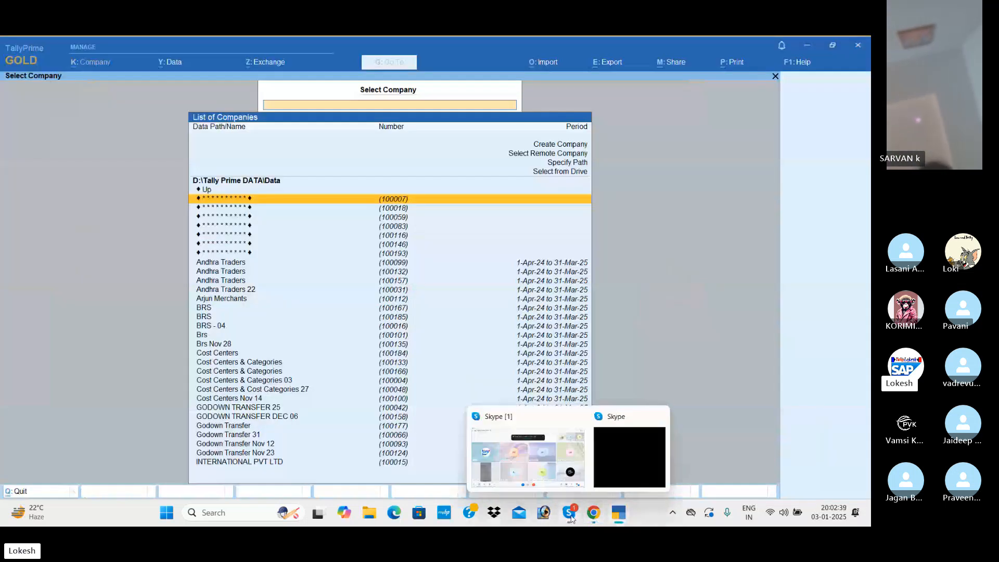
pyautogui.click(546, 453)
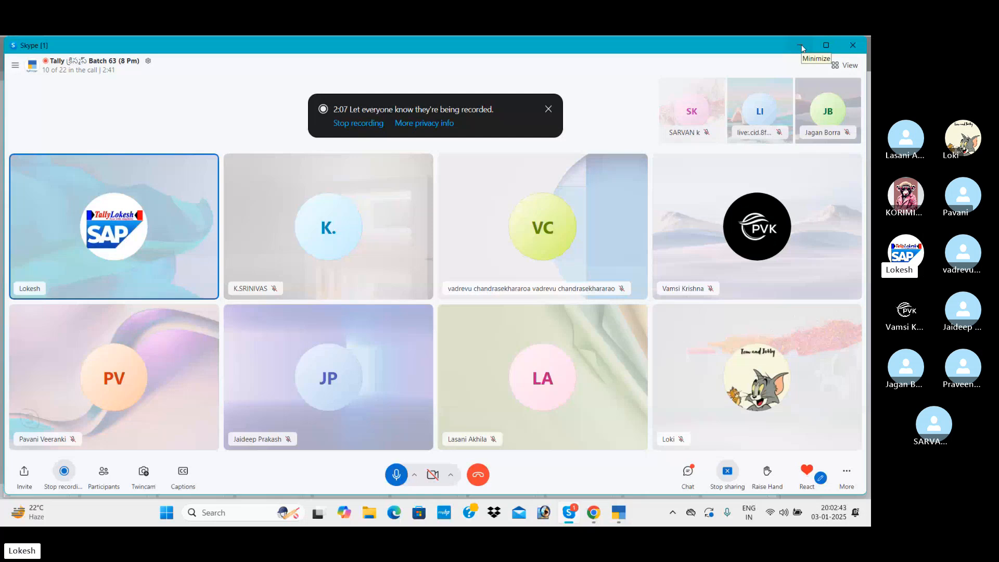
pyautogui.click(801, 46)
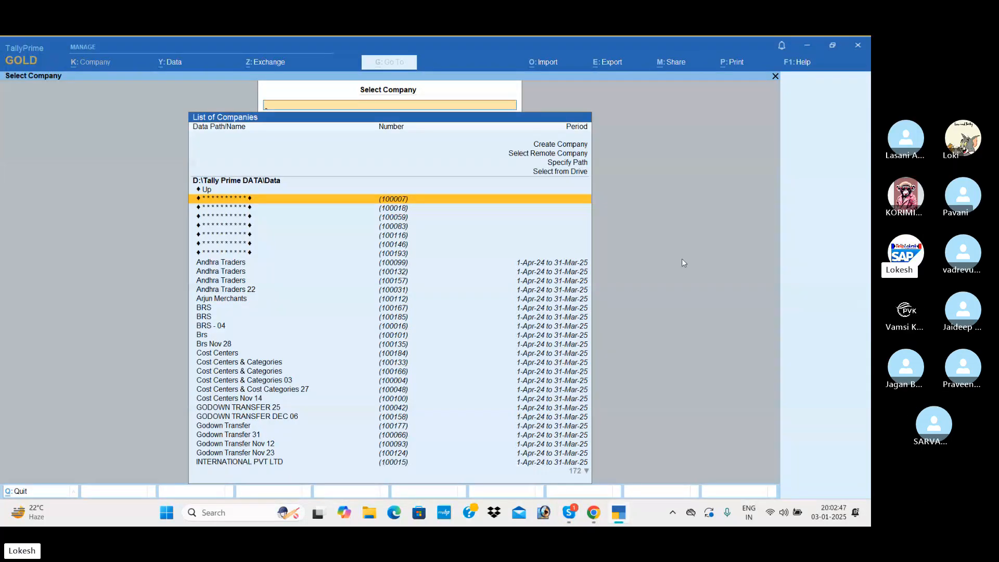
# Start creating a company and name it SRIYA TRADING COMPANY JAN 03
pyautogui.press('Up')
pyautogui.press('Up')
pyautogui.press('Up')
pyautogui.press('Up')
pyautogui.press('Up')
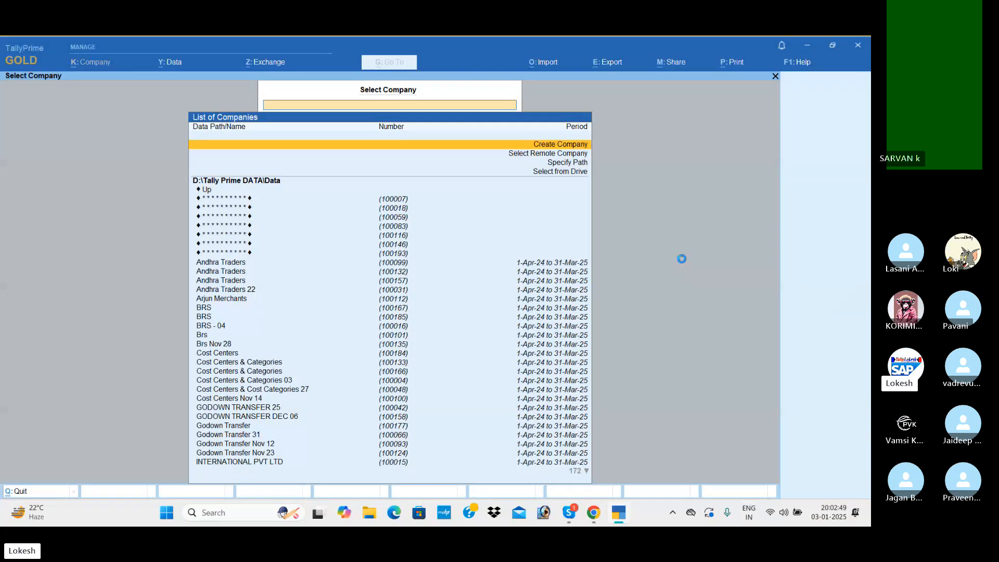
pyautogui.write('CAP')
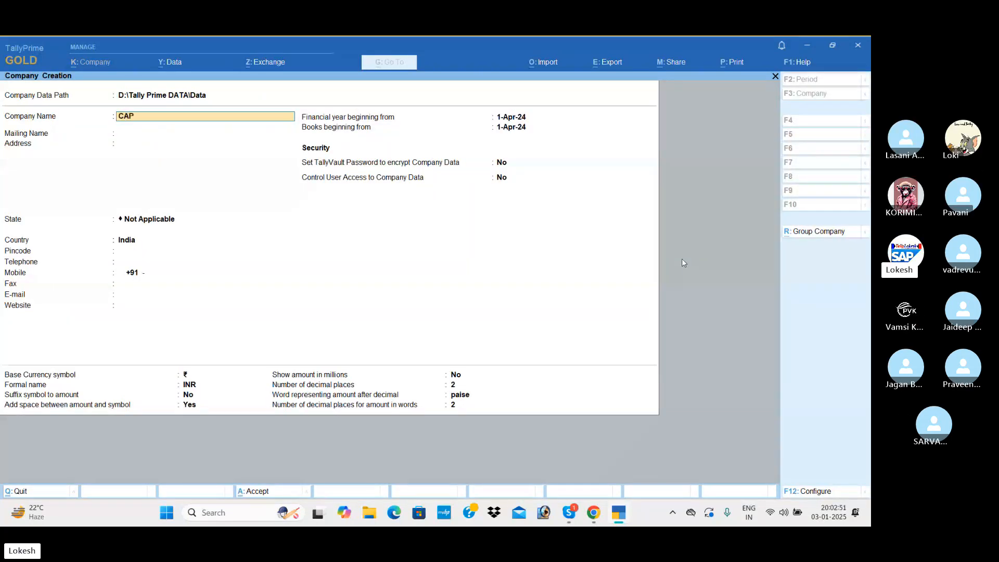
pyautogui.press('BackSpace')
pyautogui.write('SRIYA TRAD')
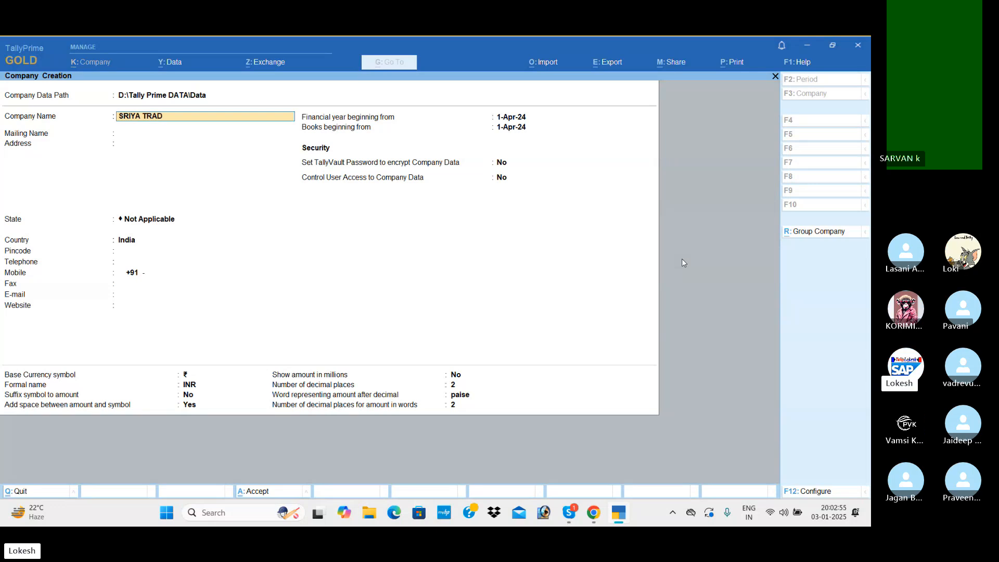
pyautogui.write('ING COMPANY')
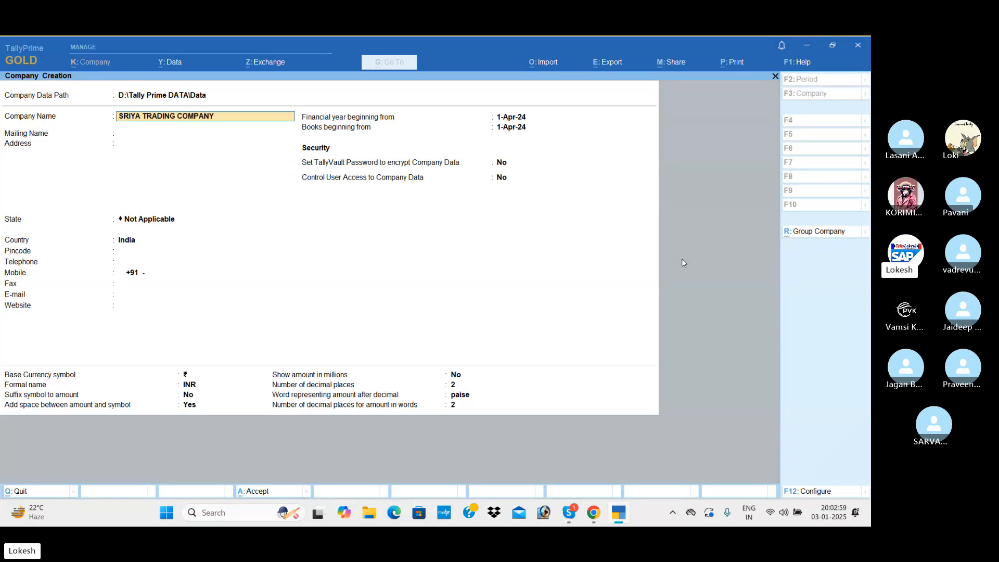
pyautogui.write(' JAN 03')
pyautogui.press('Return')
# Set the company's state to Andhra Pradesh, leave the address blank and save the company
pyautogui.press('Return')
pyautogui.press('Return')
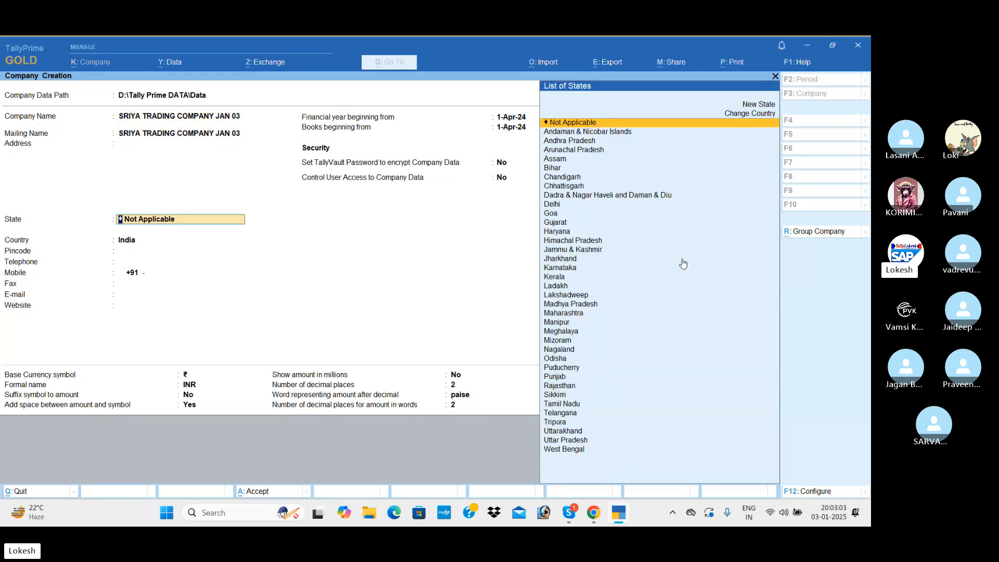
pyautogui.press('Down')
pyautogui.press('Down')
pyautogui.press('Return')
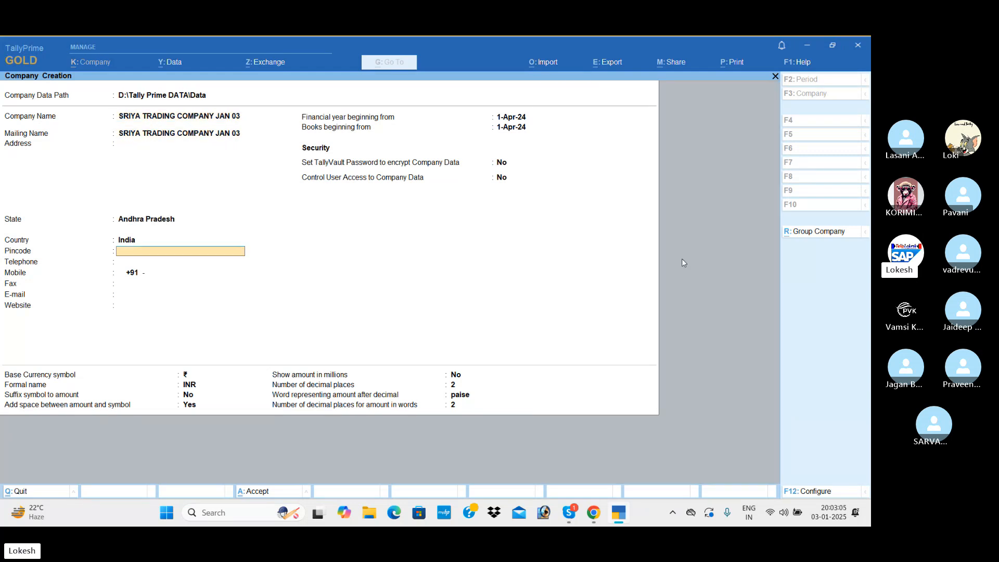
pyautogui.hotkey('ctrl', 'a')
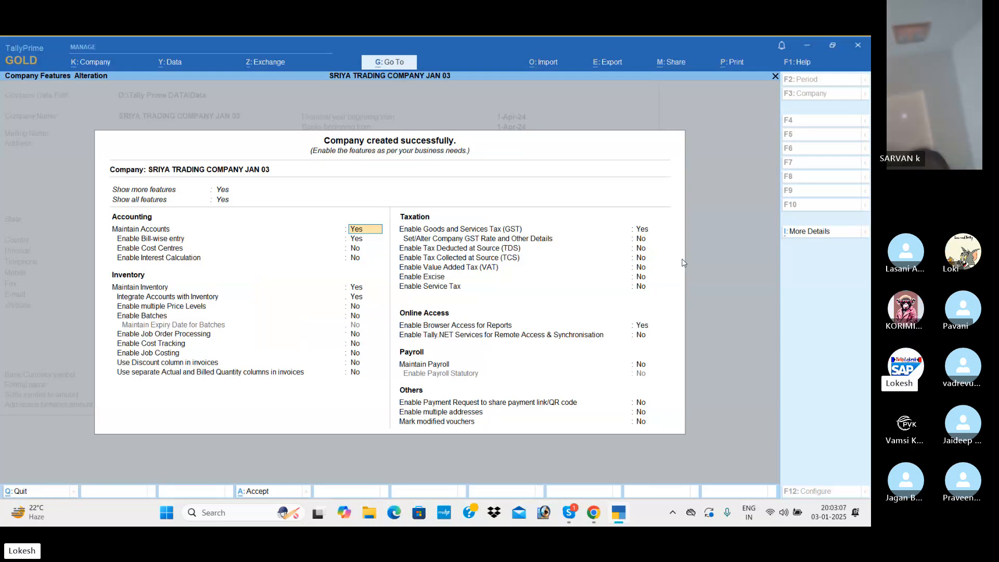
# Disable bill-wise entry in the new company's accounting features
pyautogui.press('Return')
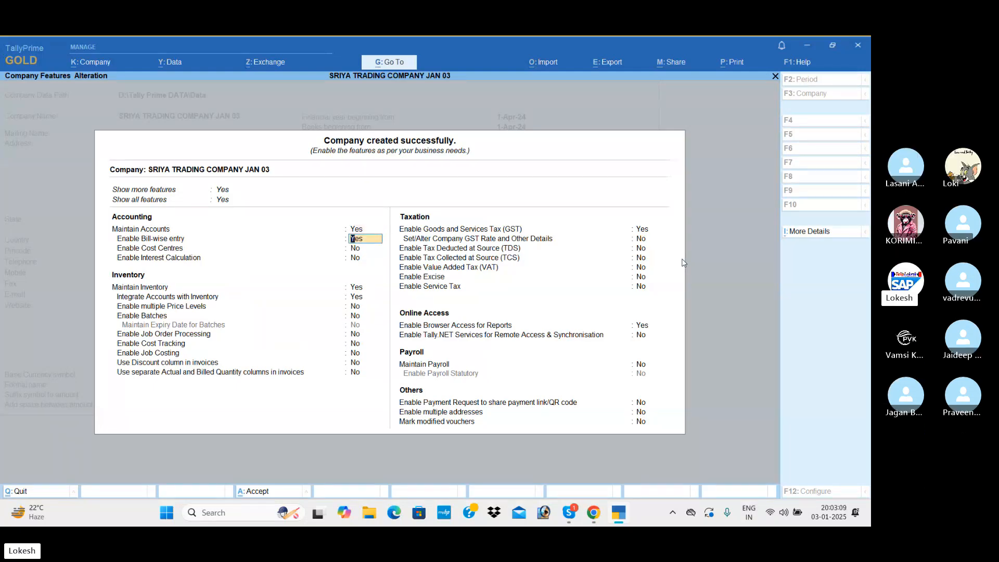
pyautogui.press('n')
pyautogui.press('Return')
pyautogui.press('Return')
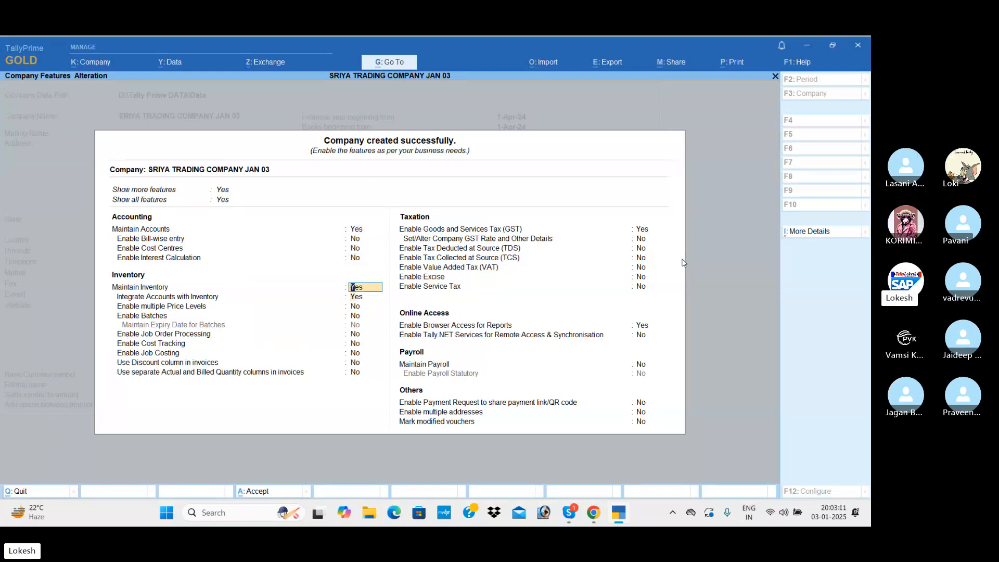
# Keep the inventory features as they are and disable Goods and Services Tax (GST)
pyautogui.press('Return')
pyautogui.press('Return')
pyautogui.press('Return')
pyautogui.press('Return')
pyautogui.press('Return')
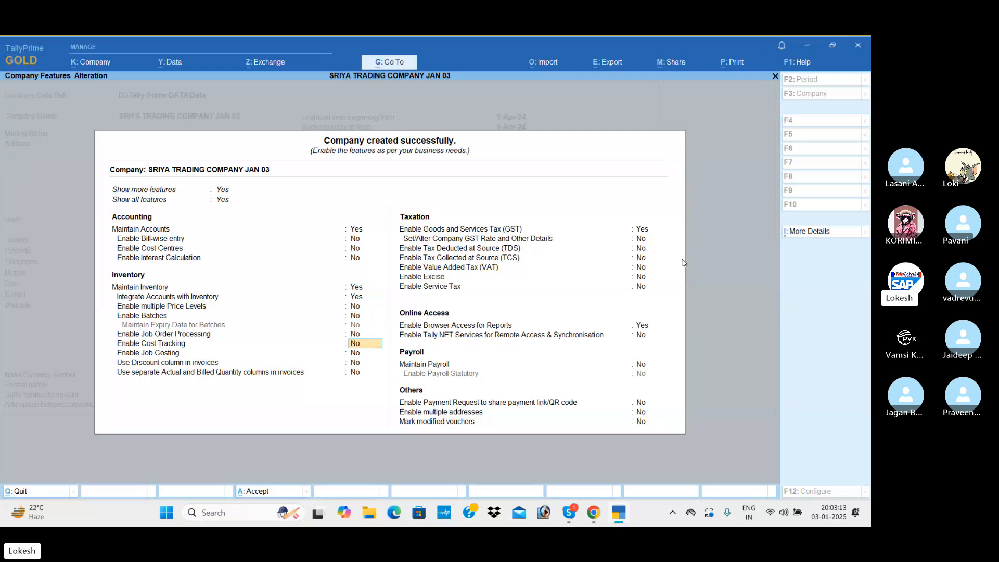
pyautogui.press('Return')
pyautogui.press('Return')
pyautogui.press('Return')
pyautogui.press('Return')
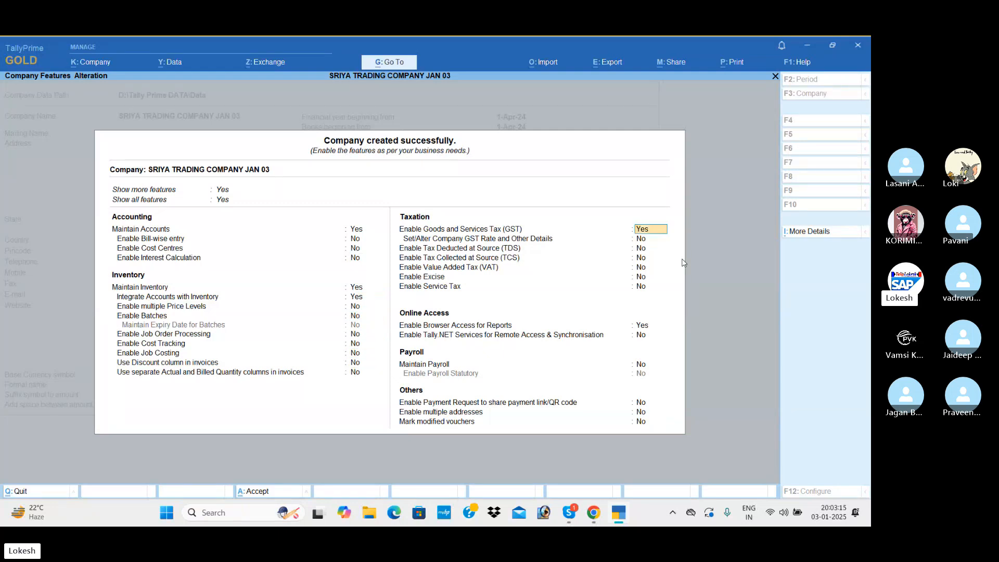
pyautogui.press('n')
pyautogui.press('Return')
# Disable browser access for reports and accept the company features, leaving the other options as they are
pyautogui.press('Return')
pyautogui.press('Return')
pyautogui.press('Return')
pyautogui.press('Return')
pyautogui.press('Return')
pyautogui.press('n')
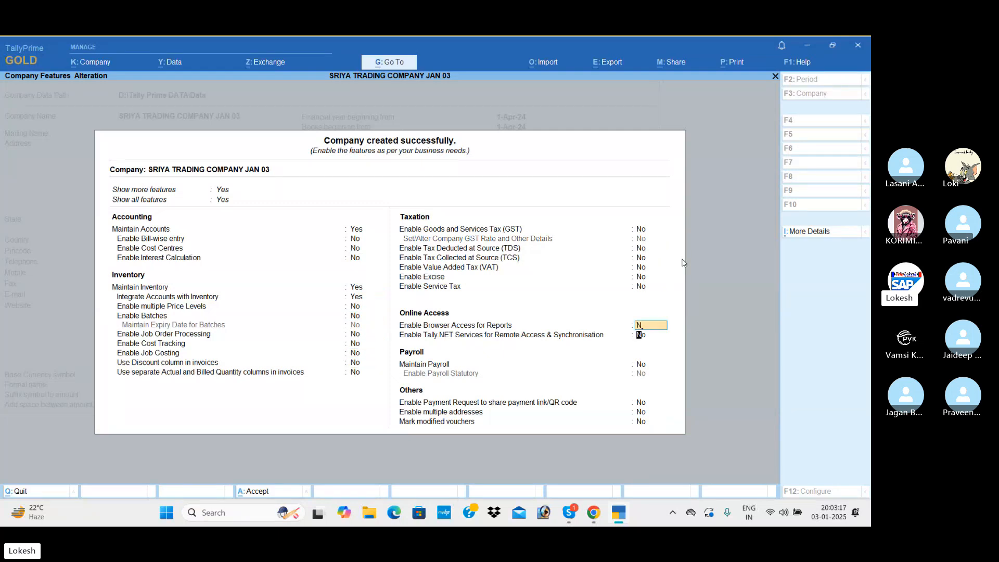
pyautogui.press('Return')
pyautogui.press('Return')
pyautogui.press('Return')
pyautogui.press('Return')
pyautogui.press('Return')
pyautogui.press('Return')
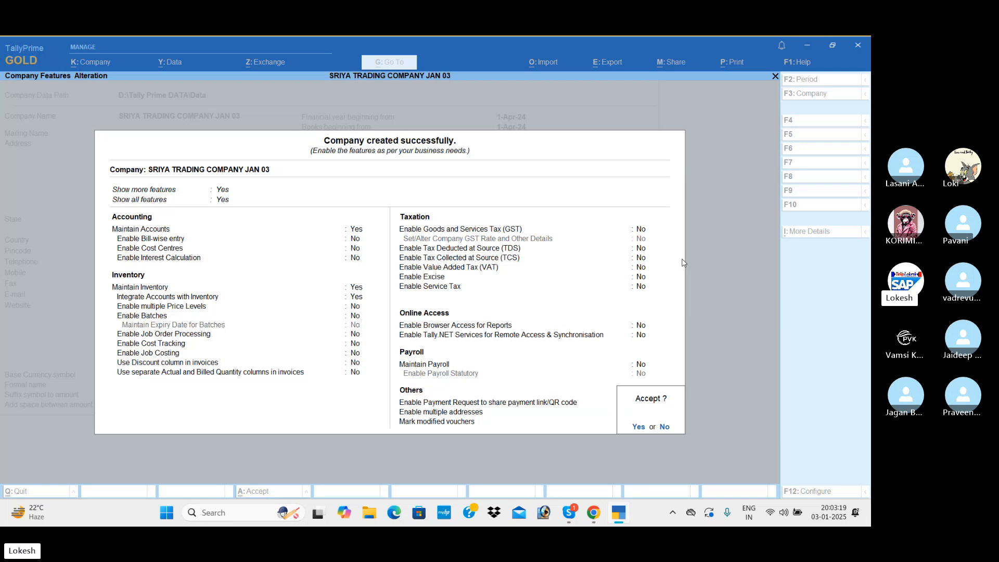
pyautogui.press('Return')
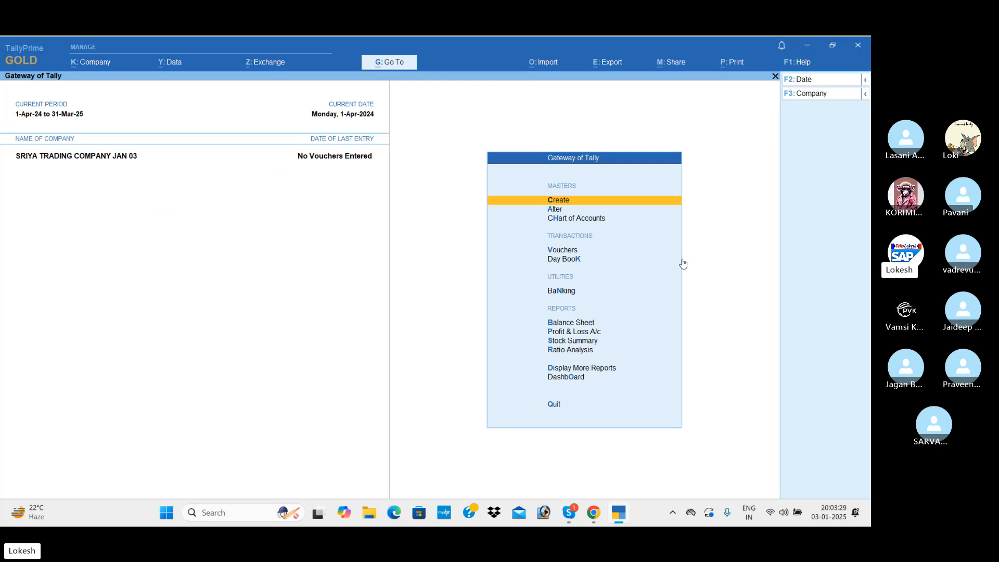
# Start a new ledger named Capital and place it under the Capital Account group
pyautogui.press('Return')
pyautogui.press('Down')
pyautogui.press('Return')
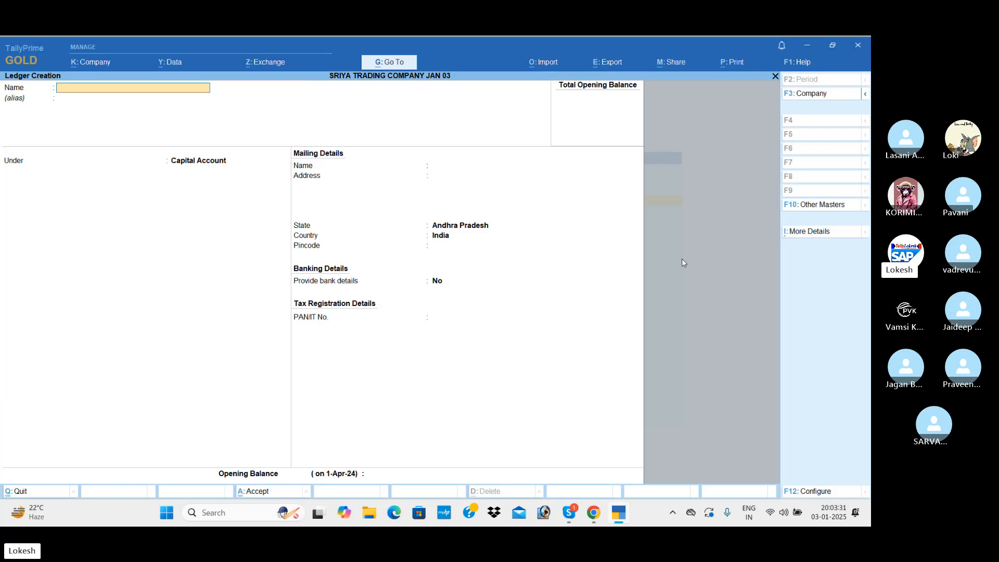
pyautogui.write('CAP')
pyautogui.press('BackSpace')
pyautogui.write('pital')
pyautogui.press('Return')
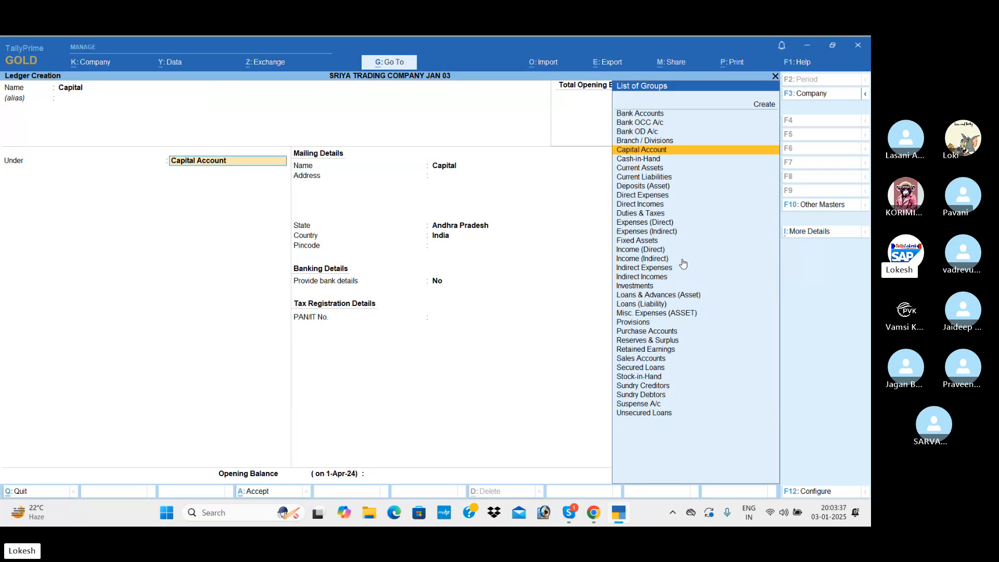
pyautogui.press('Return')
# Give the Capital ledger an opening balance of 1,00,000 Cr and save it, keeping the default mailing details
pyautogui.press('Return')
pyautogui.press('Return')
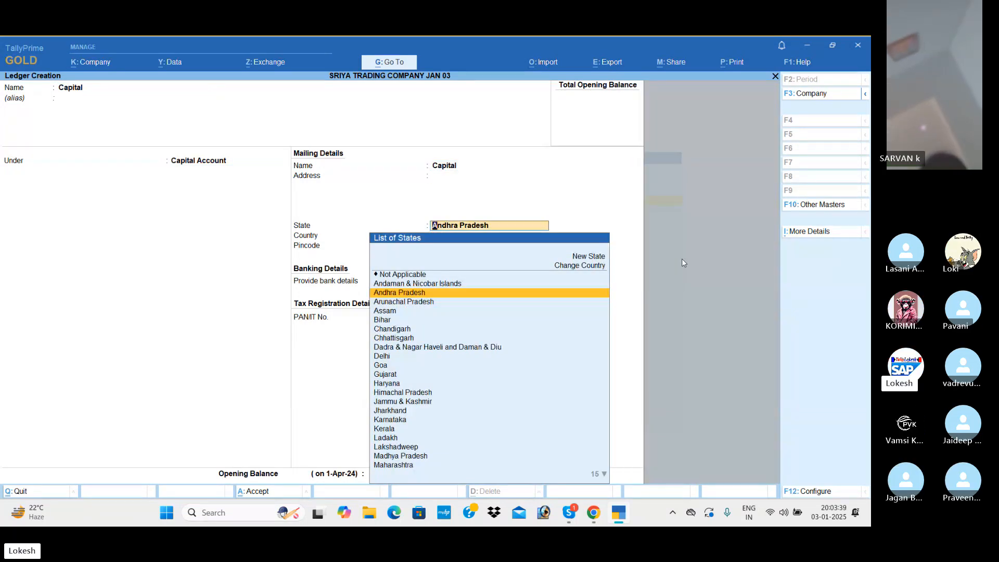
pyautogui.press('Return')
pyautogui.press('Return')
pyautogui.press('Return')
pyautogui.press('Return')
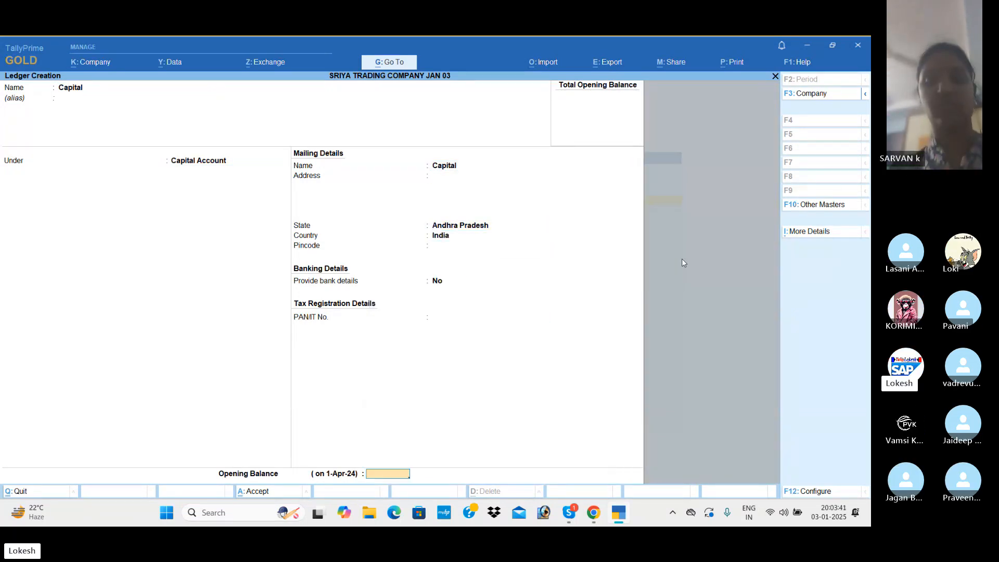
pyautogui.write('1,00,000')
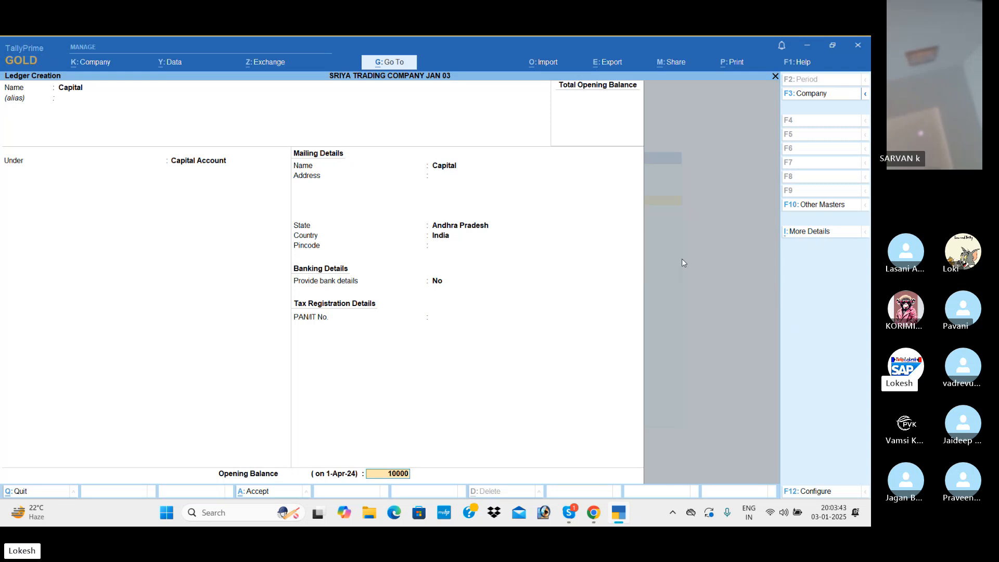
pyautogui.press('Return')
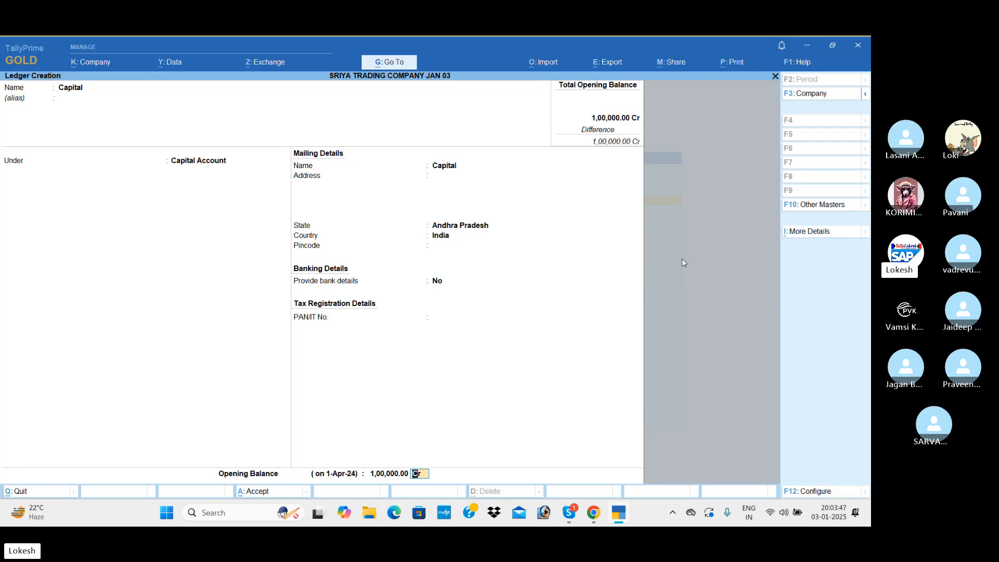
pyautogui.press('Return')
pyautogui.press('Return')
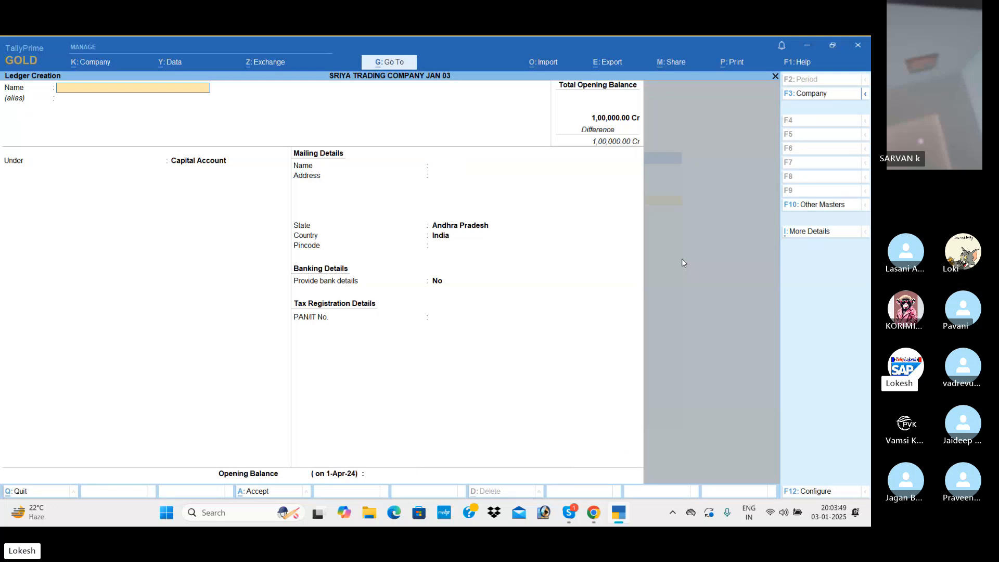
# Start a ledger in the first supplier's name and place it under the Sundry Creditors group
pyautogui.write('Ramesh')
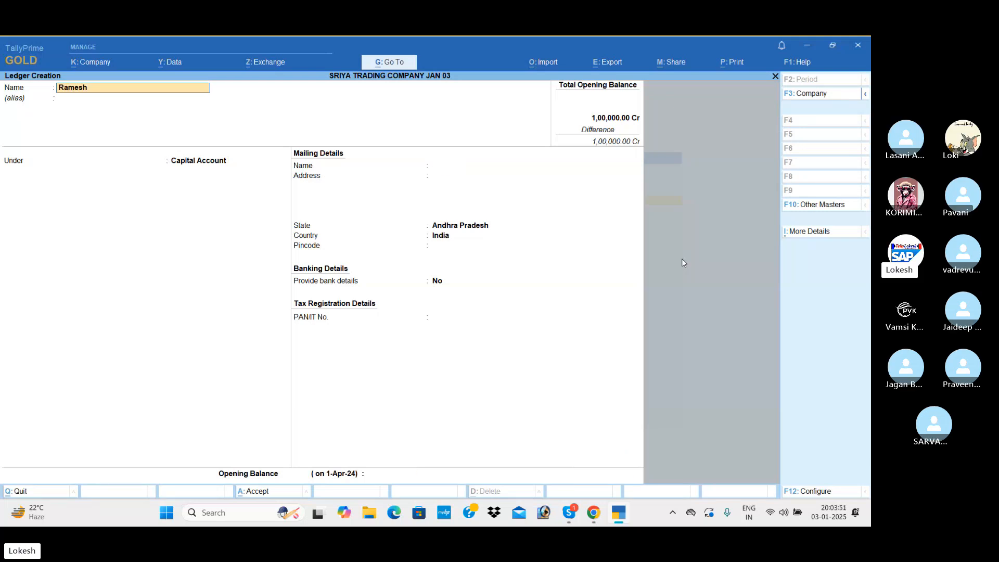
pyautogui.press('Return')
pyautogui.write('Sun')
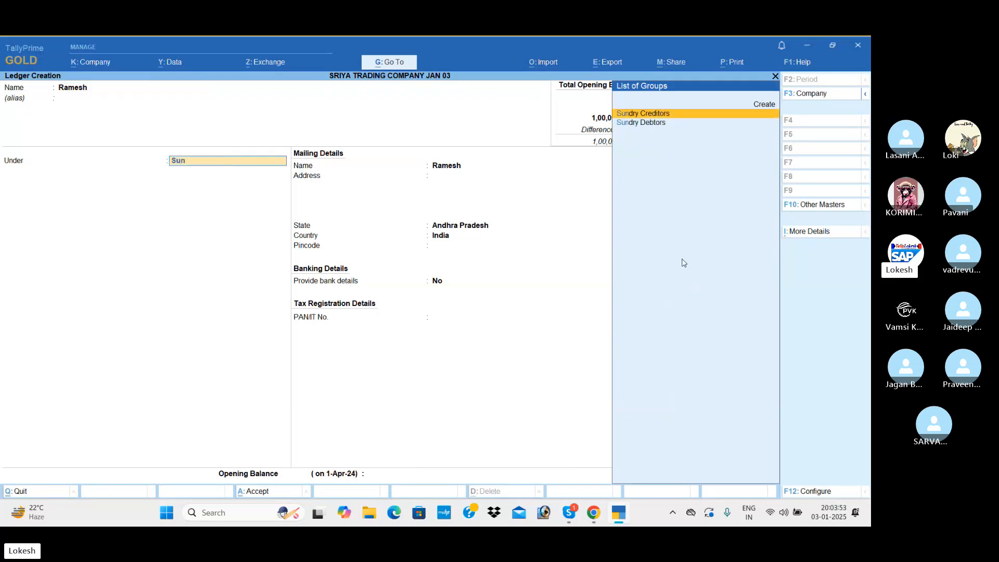
pyautogui.press('Return')
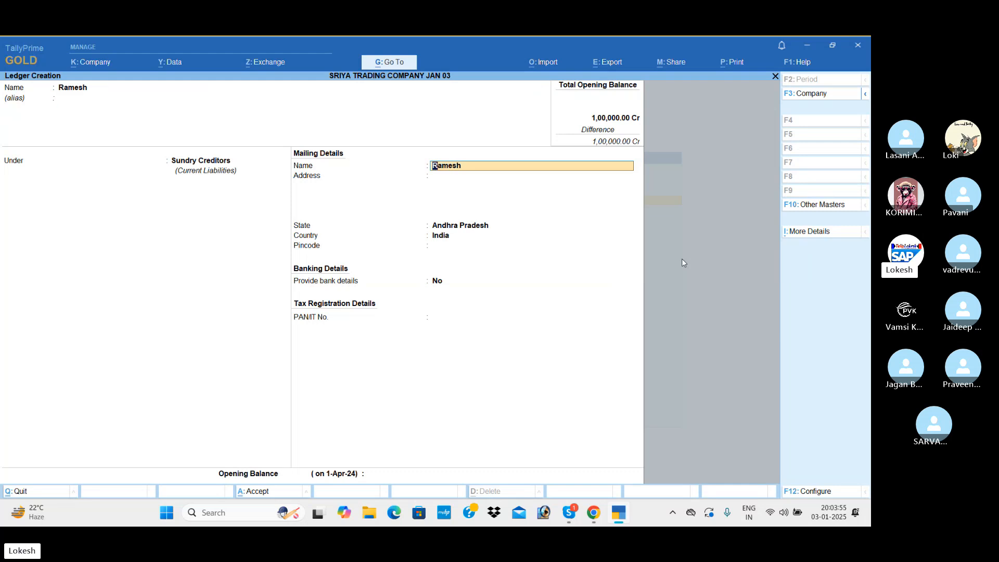
# Give the first supplier's ledger an opening balance of 20,000 Cr and save it, keeping the default mailing details
pyautogui.press('Return')
pyautogui.press('Return')
pyautogui.press('Return')
pyautogui.press('Return')
pyautogui.press('Return')
pyautogui.press('Return')
pyautogui.press('Return')
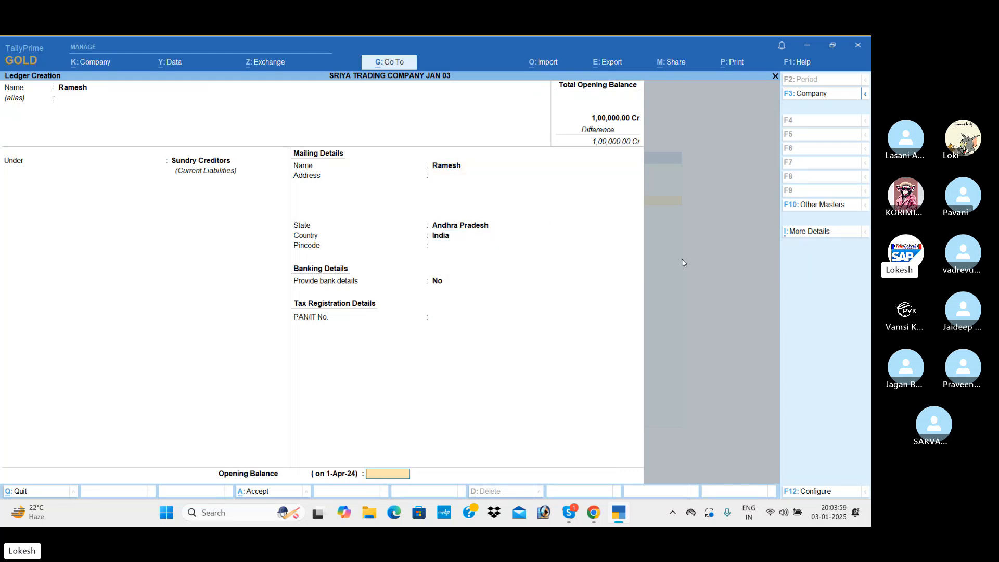
pyautogui.write('20000')
pyautogui.press('Return')
pyautogui.press('Return')
pyautogui.press('Return')
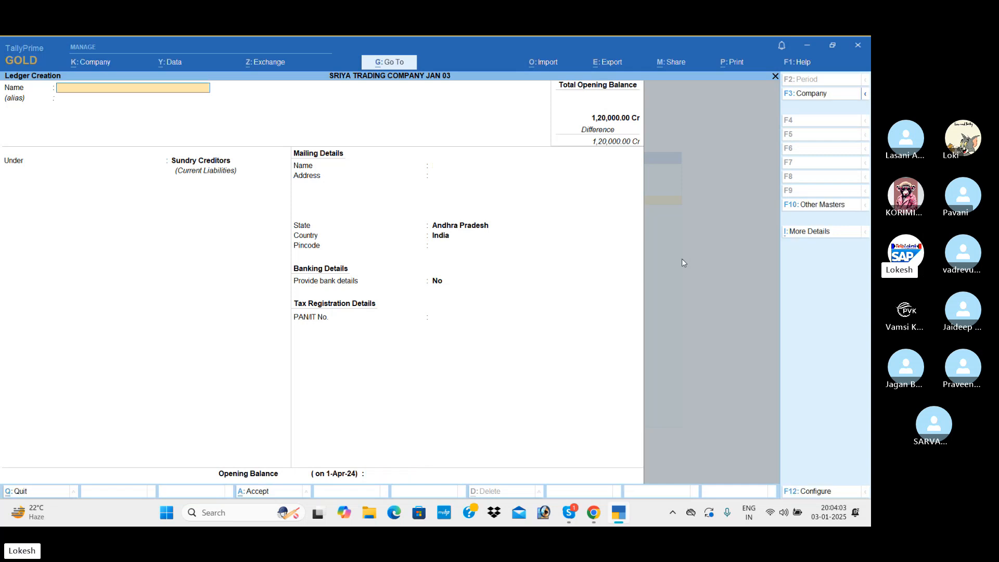
# Start a ledger in the second supplier's name, keeping it under the Sundry Creditors group
pyautogui.write('Prakash')
pyautogui.press('Return')
pyautogui.press('Return')
pyautogui.press('Return')
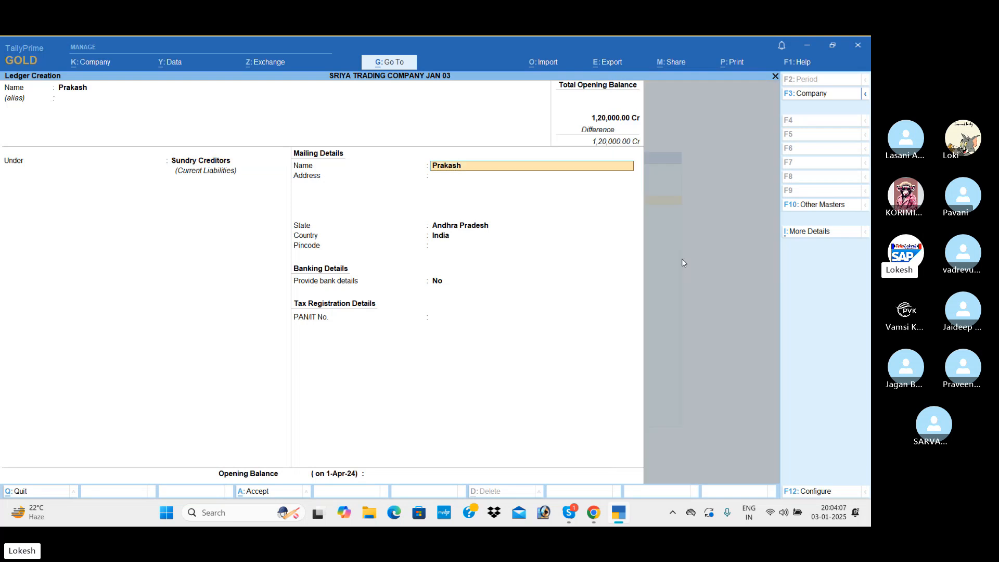
# Give the second supplier's ledger an opening balance of 30,000 Cr and save it with the default mailing details
pyautogui.press('Return')
pyautogui.press('Return')
pyautogui.press('Return')
pyautogui.press('Return')
pyautogui.press('Return')
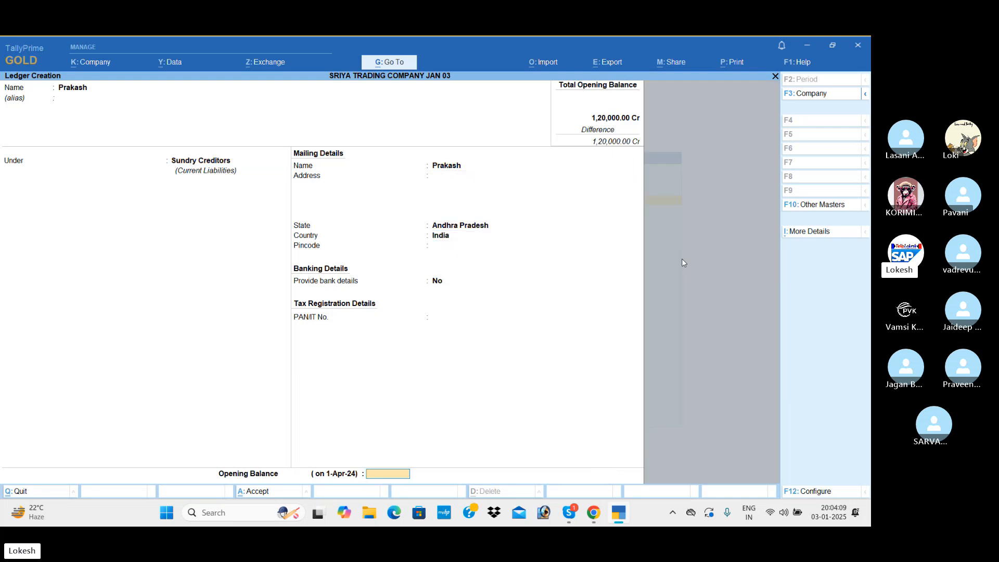
pyautogui.write('30000')
pyautogui.press('Return')
pyautogui.press('Return')
pyautogui.press('Return')
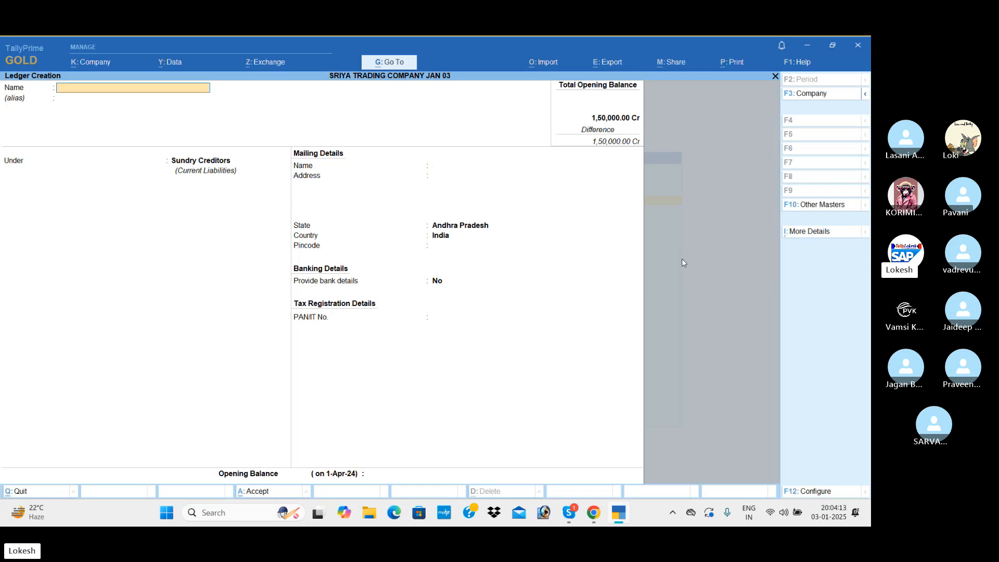
# Start a ledger in the lender's name and place it under the Loans (Liability) group
pyautogui.write('Pallavi')
pyautogui.press('Return')
pyautogui.press('Return')
pyautogui.write('Lo')
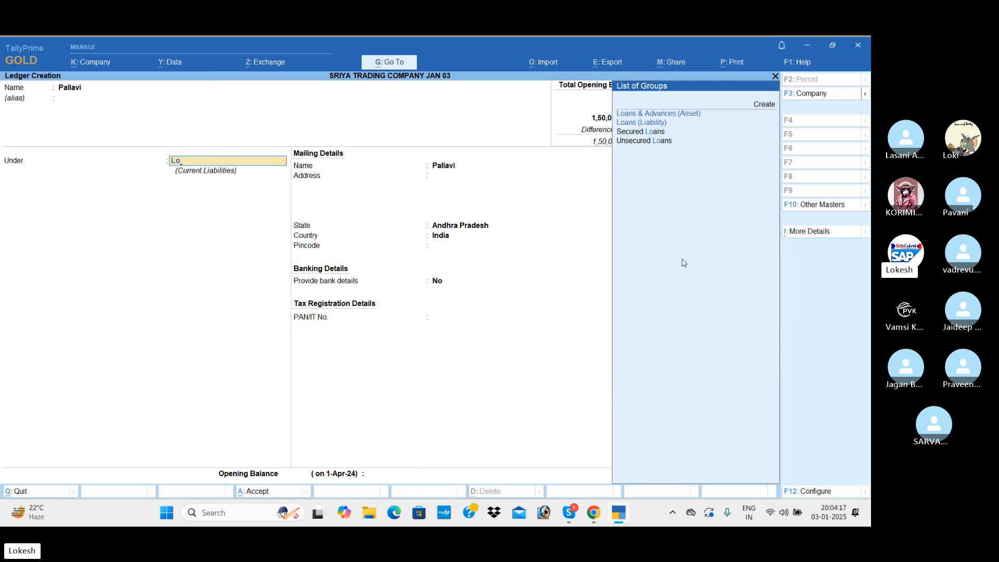
pyautogui.press('Down')
pyautogui.press('Return')
# Keep the lender ledger's default mailing details, set its opening balance to 38,600 Cr and save it
pyautogui.press('Return')
pyautogui.press('Return')
pyautogui.press('Return')
pyautogui.press('Return')
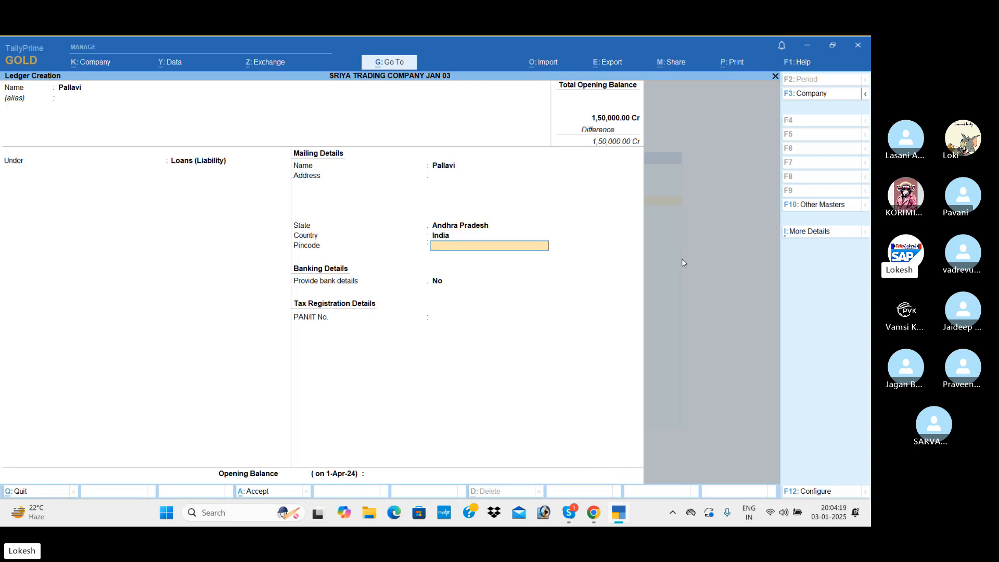
pyautogui.press('Return')
pyautogui.press('Return')
pyautogui.press('Return')
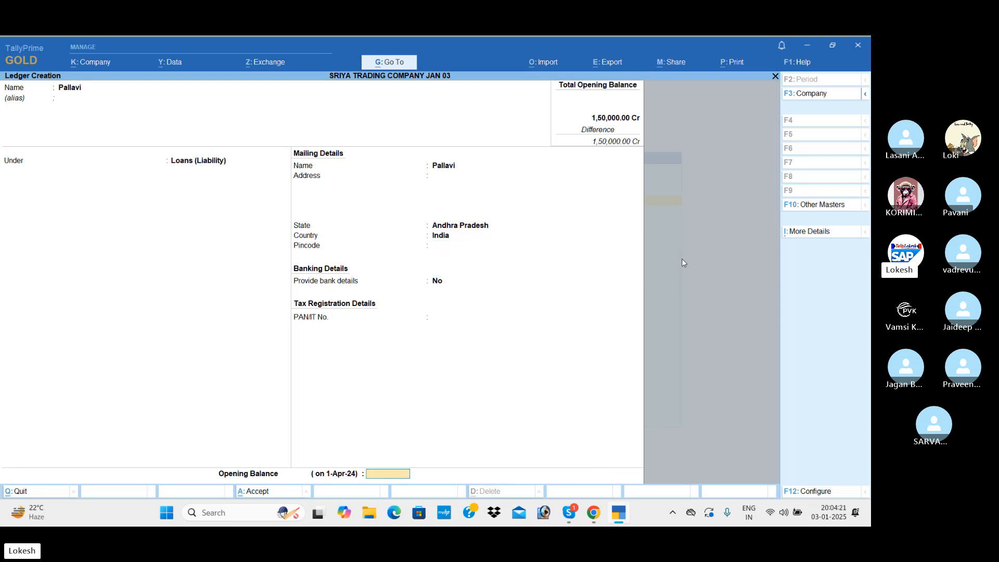
pyautogui.write('38600')
pyautogui.press('Return')
pyautogui.press('Return')
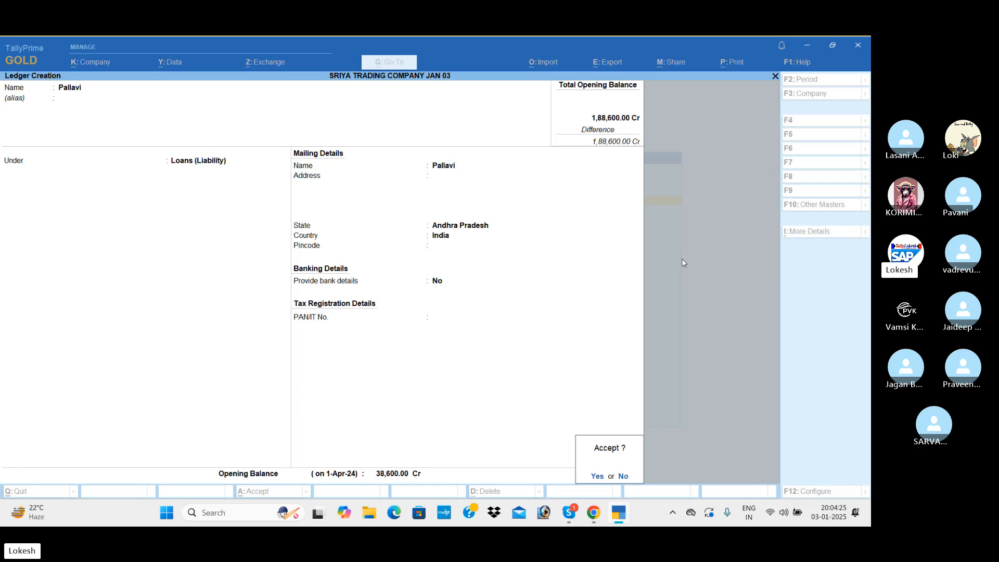
pyautogui.press('Return')
# Start a new ledger named Furniture and place it under the Fixed Assets group
pyautogui.write('Furniture')
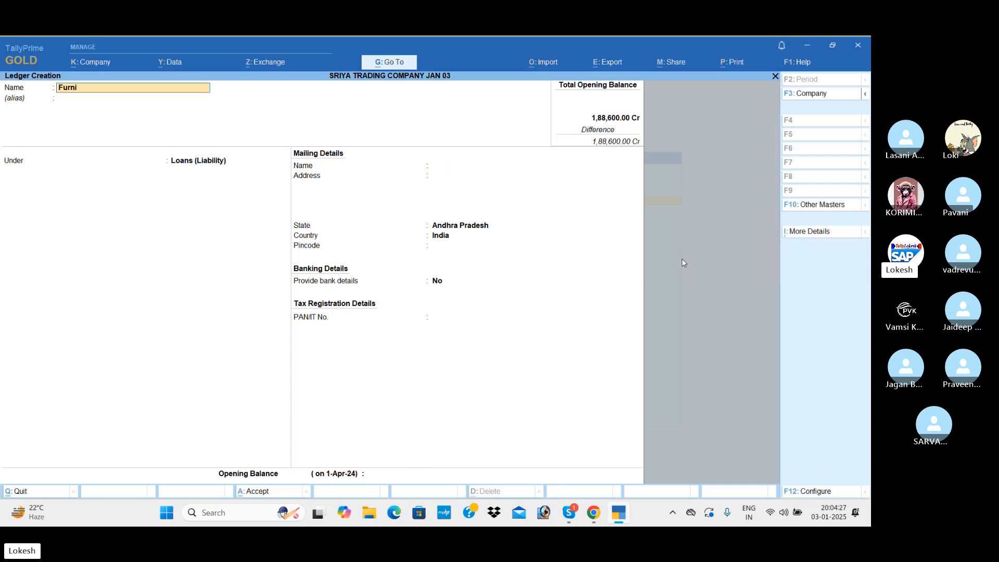
pyautogui.press('Return')
pyautogui.press('Return')
pyautogui.write('f')
pyautogui.press('Return')
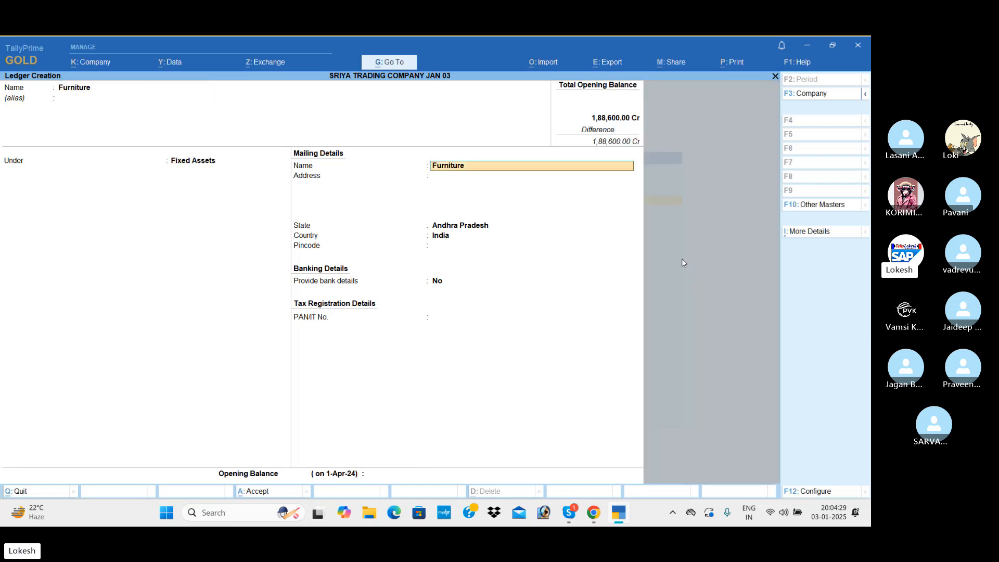
# Give the Furniture ledger an opening balance of 18,000 Dr and save it, keeping the default mailing details
pyautogui.press('Return')
pyautogui.press('Return')
pyautogui.press('Return')
pyautogui.press('Return')
pyautogui.press('Return')
pyautogui.press('Return')
pyautogui.press('Return')
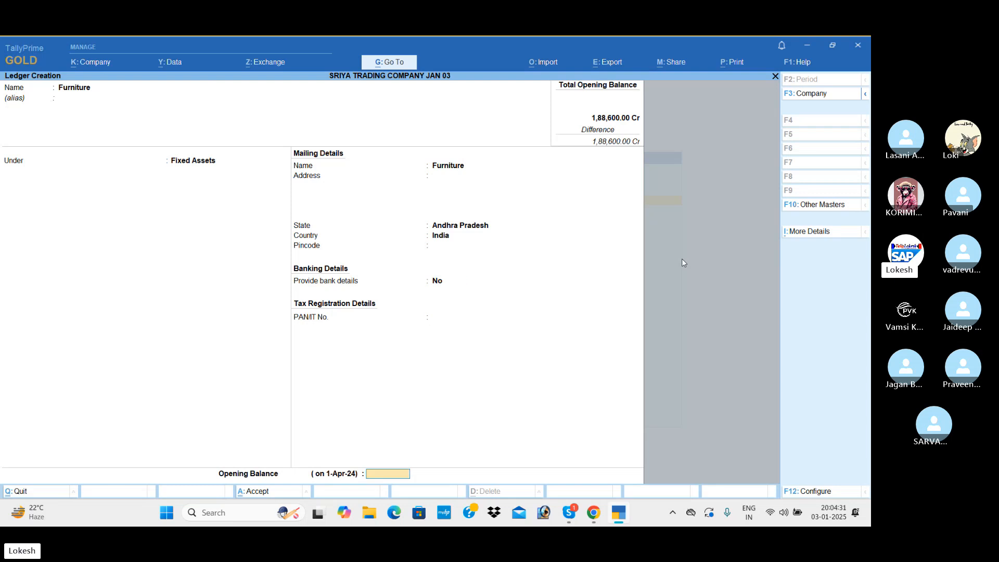
pyautogui.write('18,000')
pyautogui.press('Return')
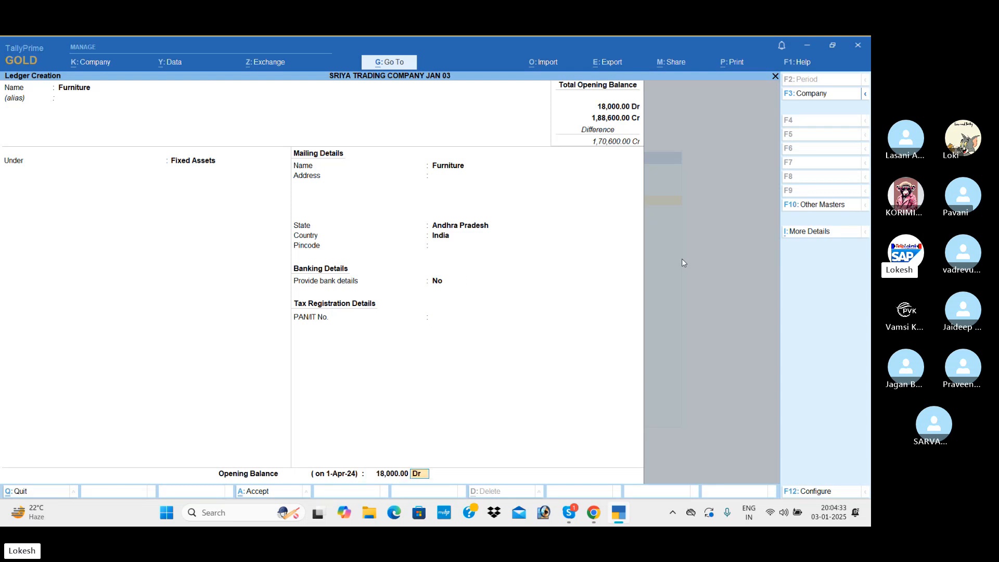
pyautogui.press('Return')
pyautogui.press('Return')
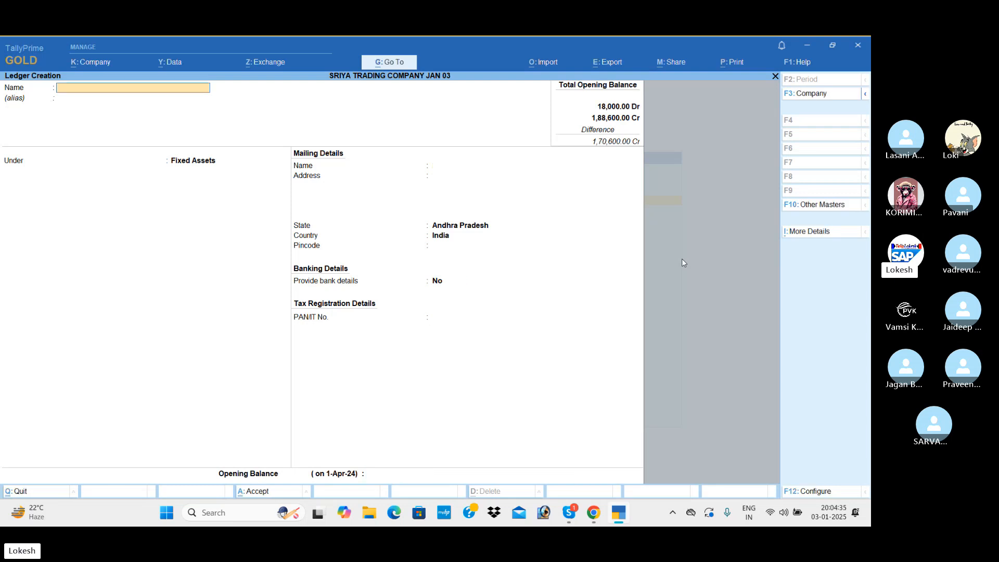
# Start a new ledger named Computer, keeping it under the Fixed Assets group
pyautogui.write('Compute')
pyautogui.press('Return')
pyautogui.press('Return')
pyautogui.press('Return')
# Give the Computer ledger an opening balance of 30,000 Dr and save it, keeping the default mailing details
pyautogui.press('Return')
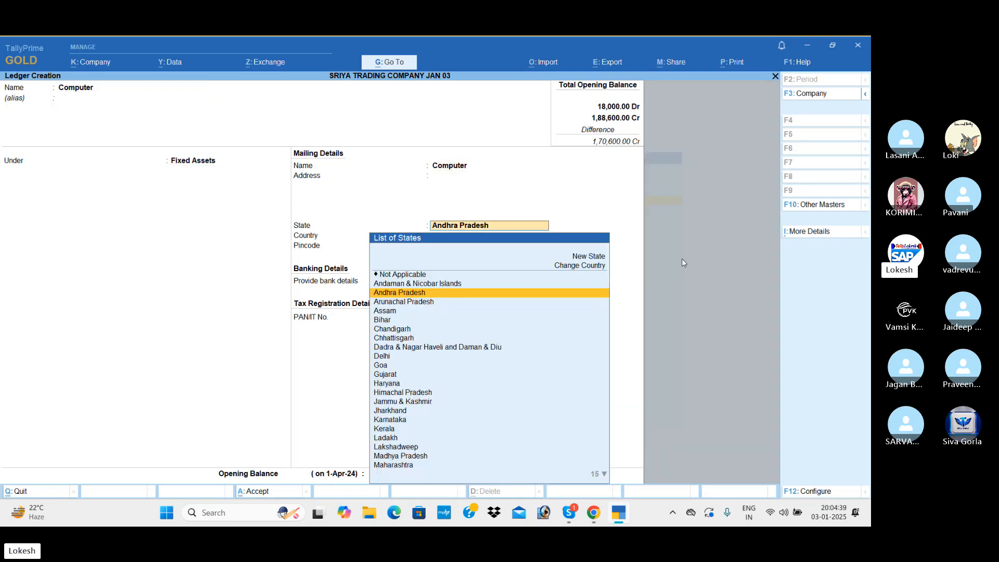
pyautogui.press('Return')
pyautogui.press('Return')
pyautogui.press('Return')
pyautogui.press('Return')
pyautogui.write('30,000')
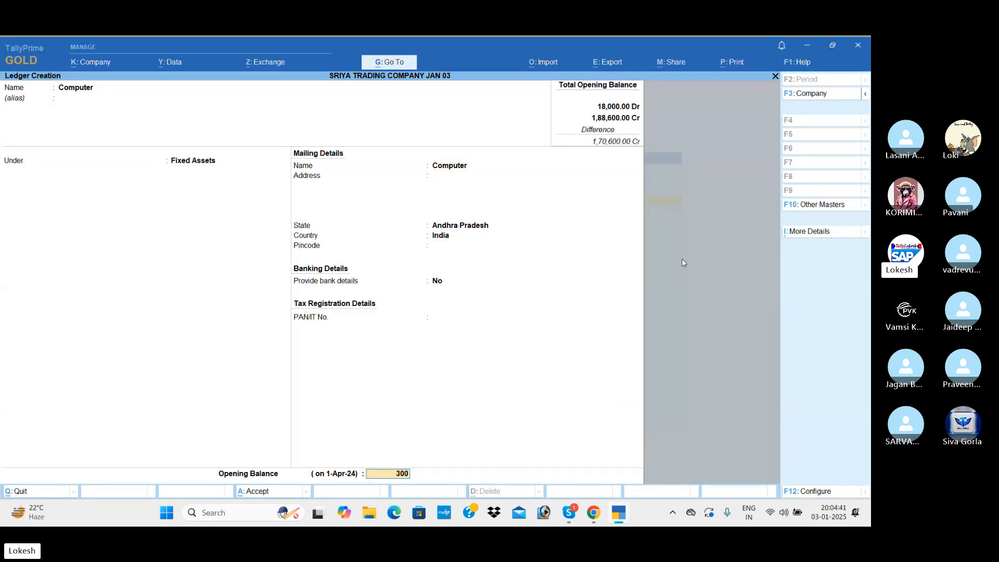
pyautogui.press('Return')
pyautogui.press('Return')
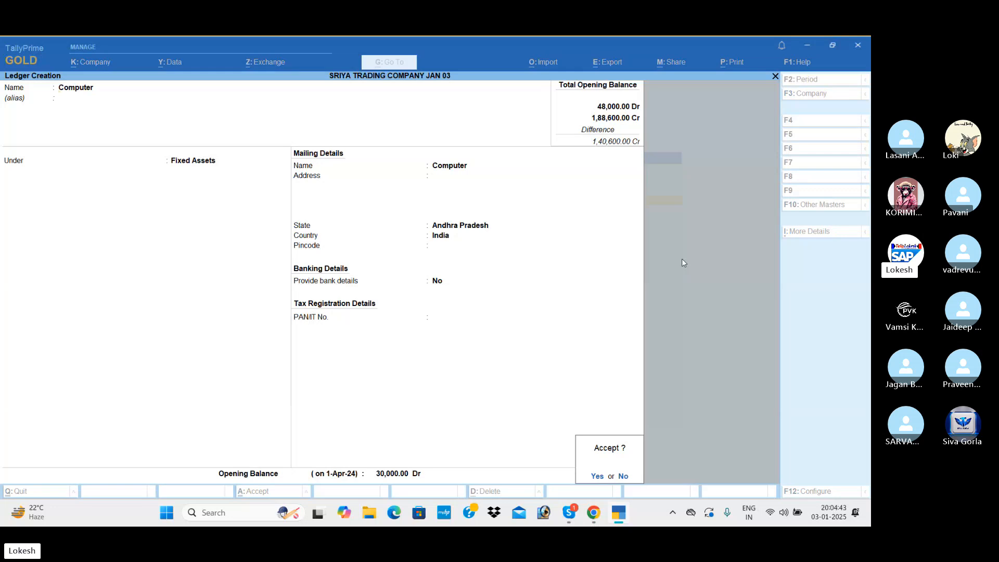
pyautogui.press('Return')
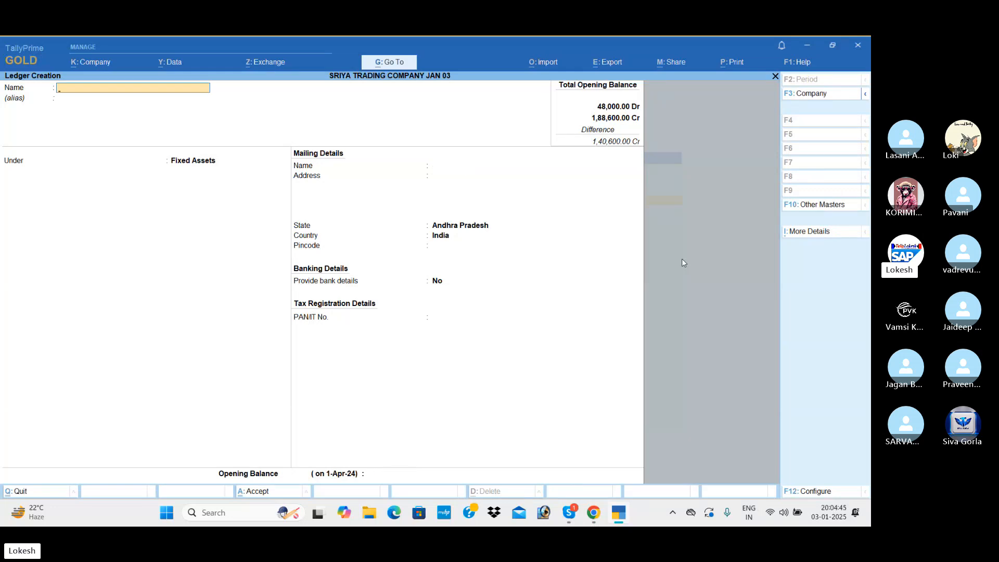
# Start a new ledger named Ram & Co and place it under the Sundry Debtors group
pyautogui.write('Ram & co')
pyautogui.press('Return')
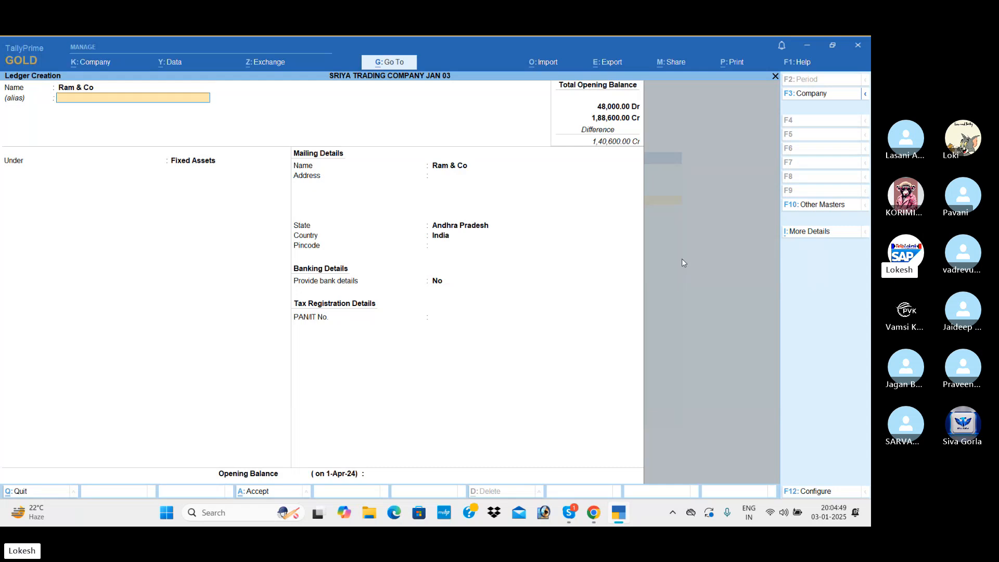
pyautogui.press('Return')
pyautogui.write('Sun')
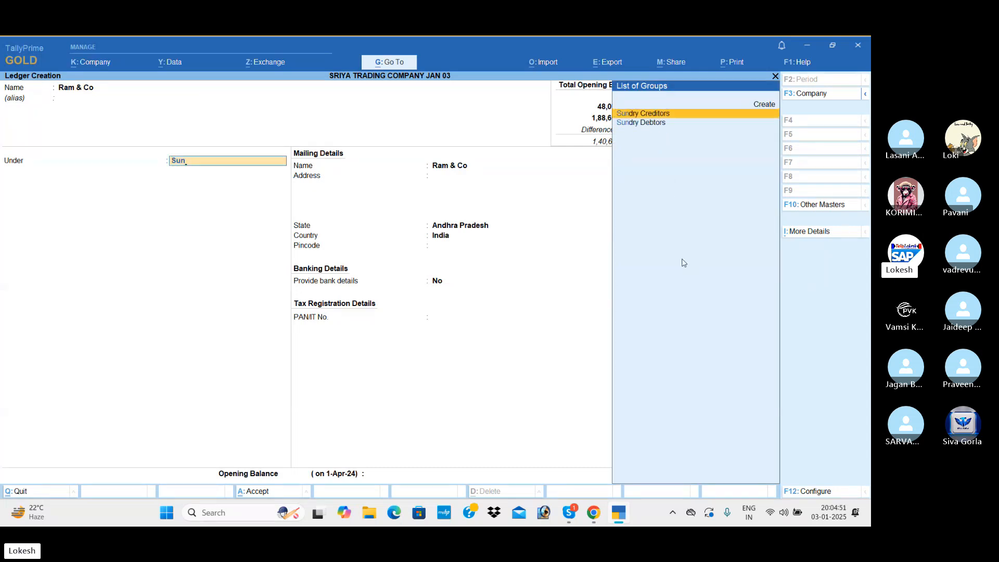
pyautogui.press('Down')
pyautogui.press('Return')
# Give the Ram & Co ledger an opening balance of 10,000 Dr and save it, keeping the default mailing details
pyautogui.press('Return')
pyautogui.press('Return')
pyautogui.press('Return')
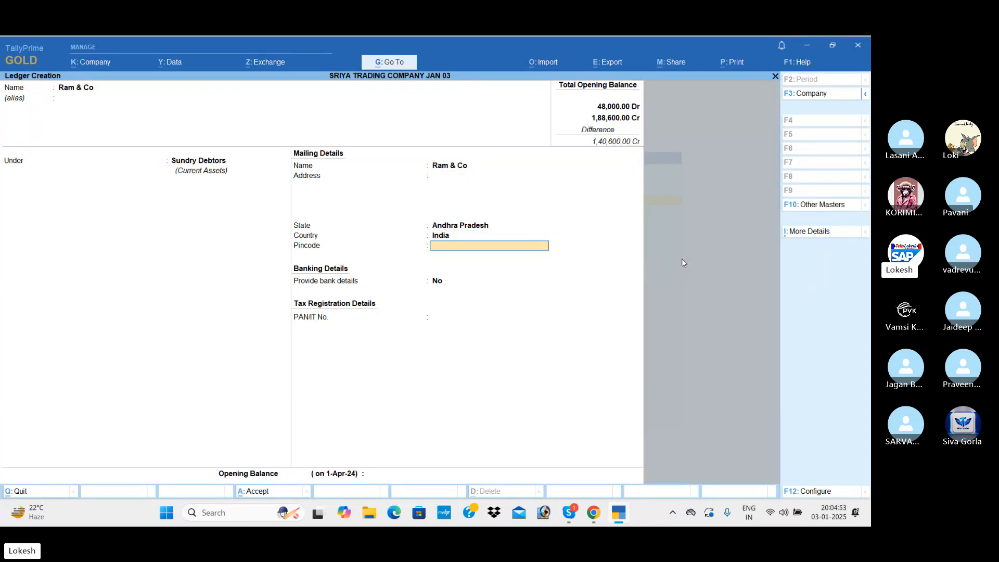
pyautogui.press('Return')
pyautogui.press('Return')
pyautogui.press('Return')
pyautogui.write('10000')
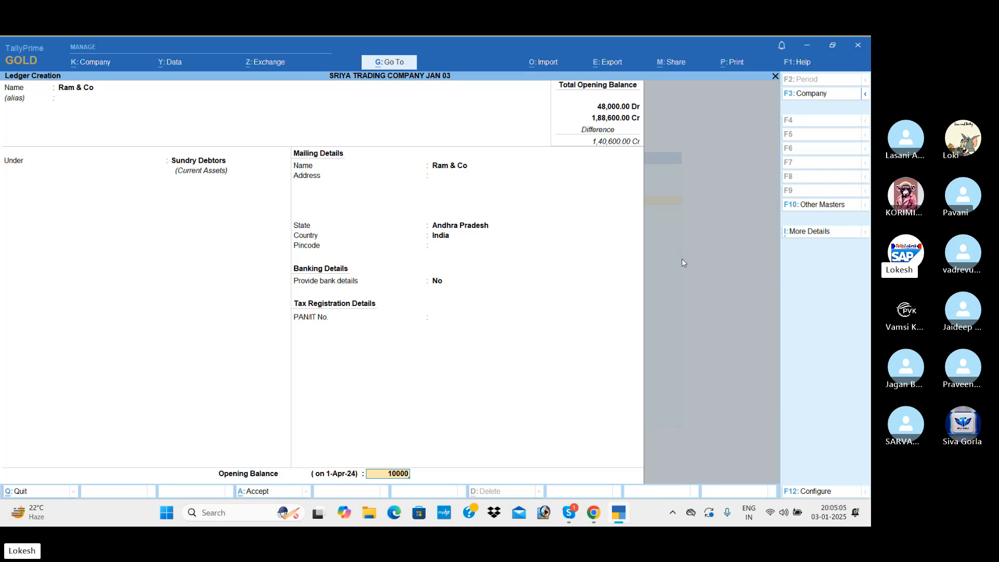
pyautogui.press('Return')
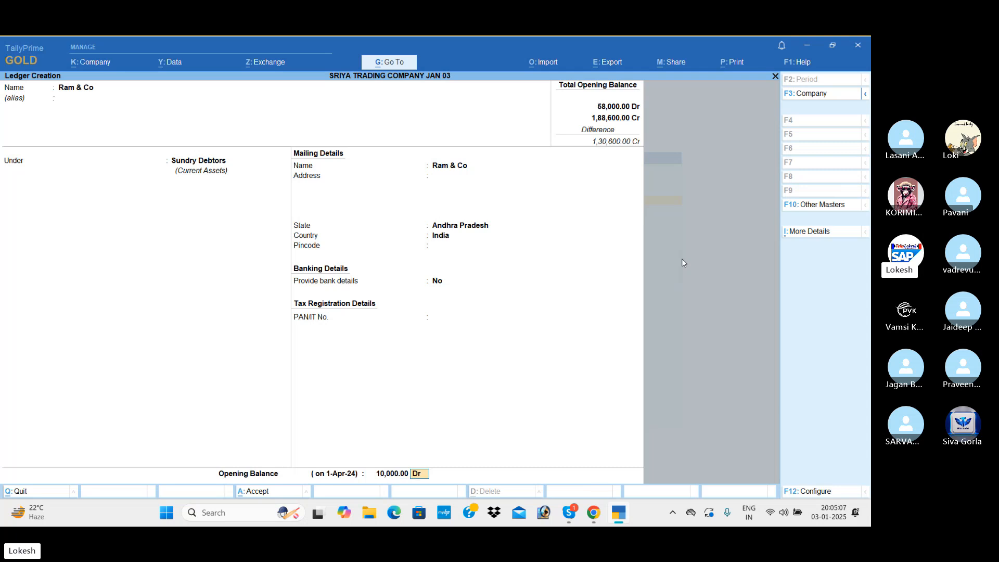
pyautogui.press('Return')
pyautogui.press('Return')
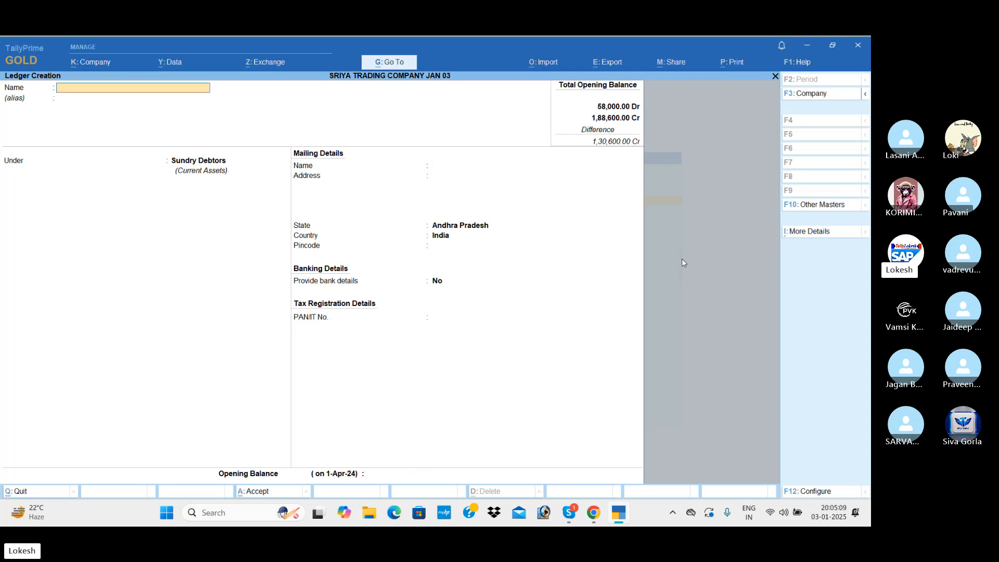
# Start a new ledger named Ravi & Co, keeping it under the Sundry Debtors group
pyautogui.write('Ravi & Co')
pyautogui.press('Return')
pyautogui.press('Return')
pyautogui.press('Return')
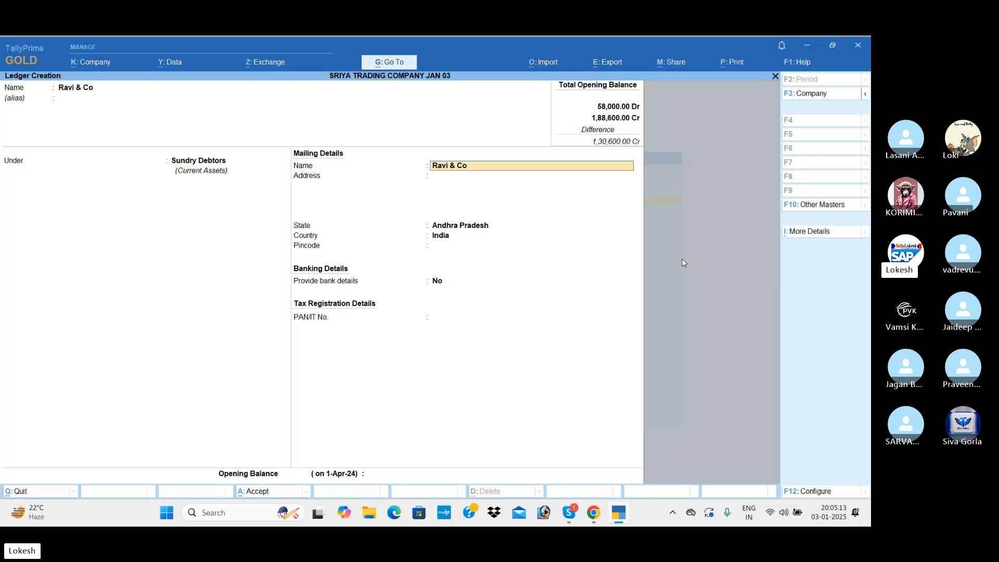
# Give the Ravi & Co ledger an opening balance of 20,000 Dr and save it, keeping the default mailing details
pyautogui.press('Return')
pyautogui.press('Return')
pyautogui.press('Return')
pyautogui.press('Return')
pyautogui.press('Return')
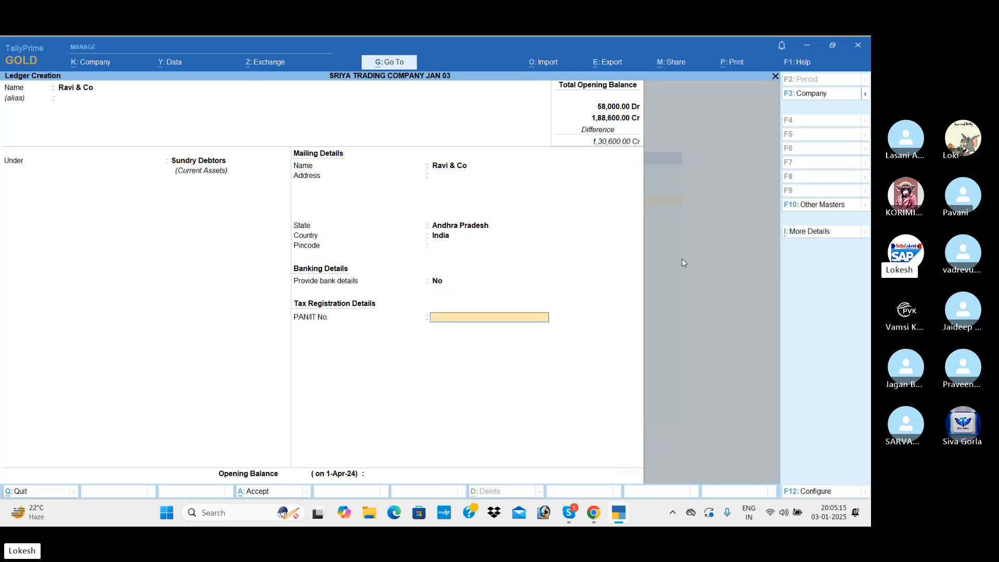
pyautogui.press('Return')
pyautogui.write('20,000')
pyautogui.press('Return')
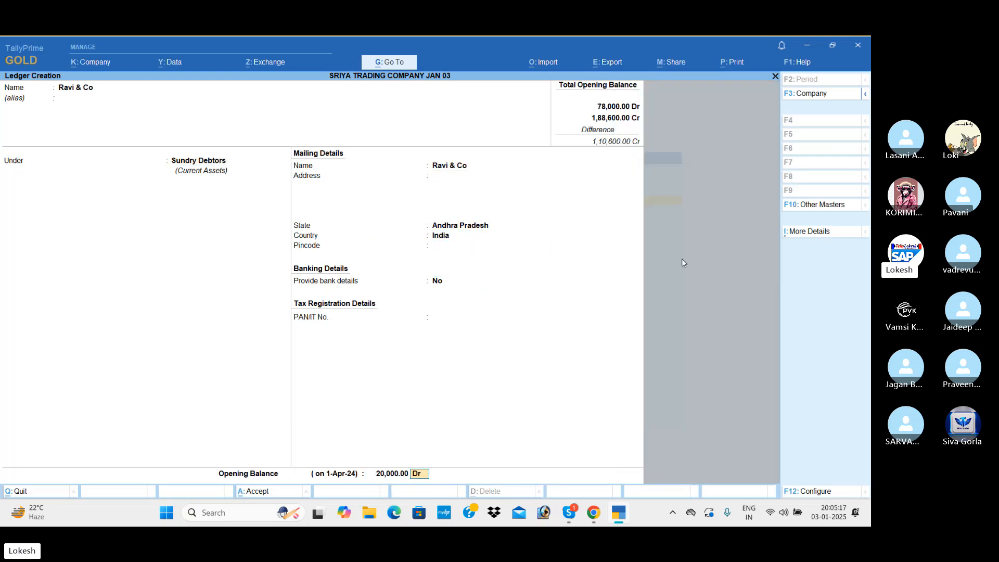
pyautogui.press('Return')
pyautogui.press('Return')
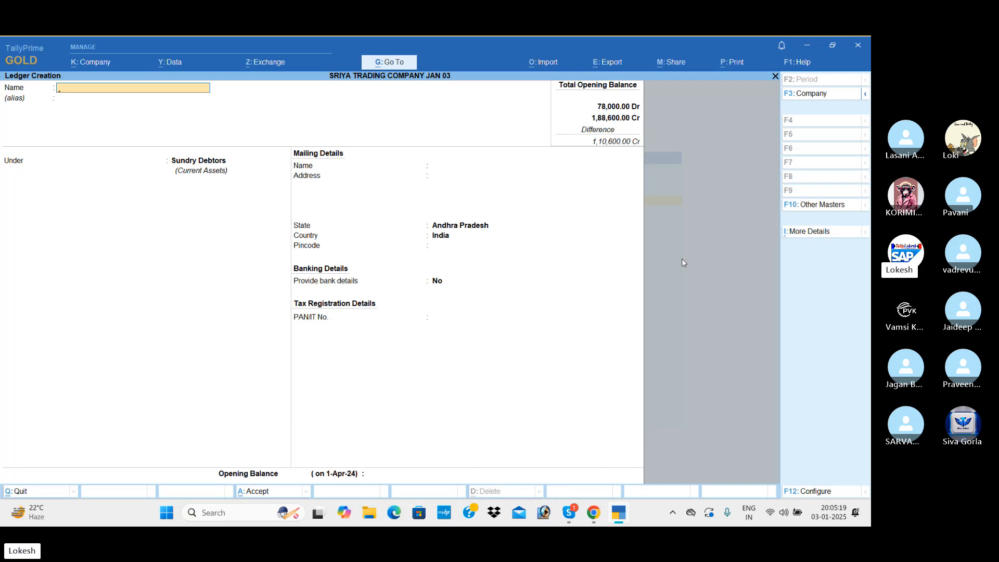
# Start a new ledger named Sbi Bank and place it under the Bank Accounts group
pyautogui.write('Sbi Bank')
pyautogui.press('Return')
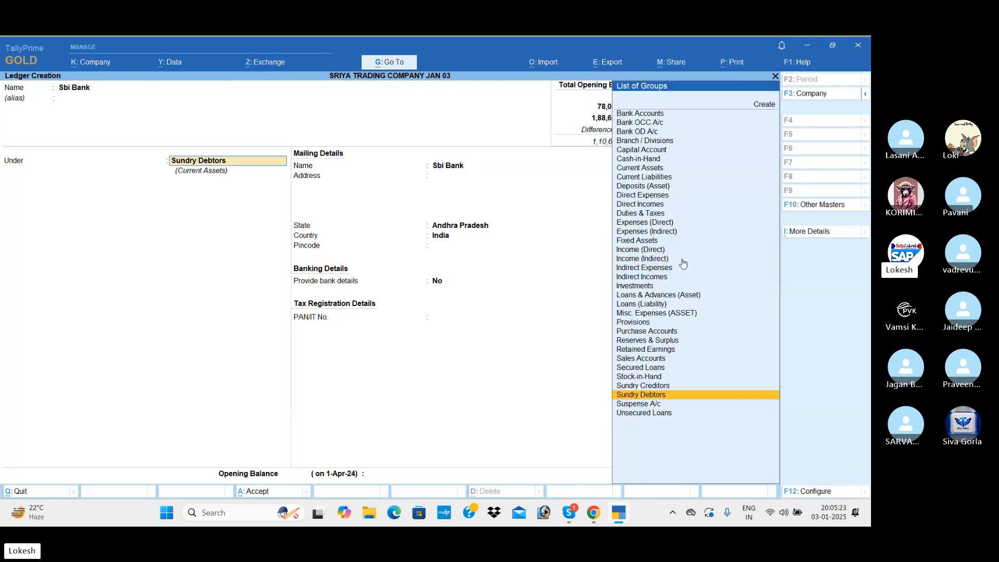
pyautogui.write('Ba')
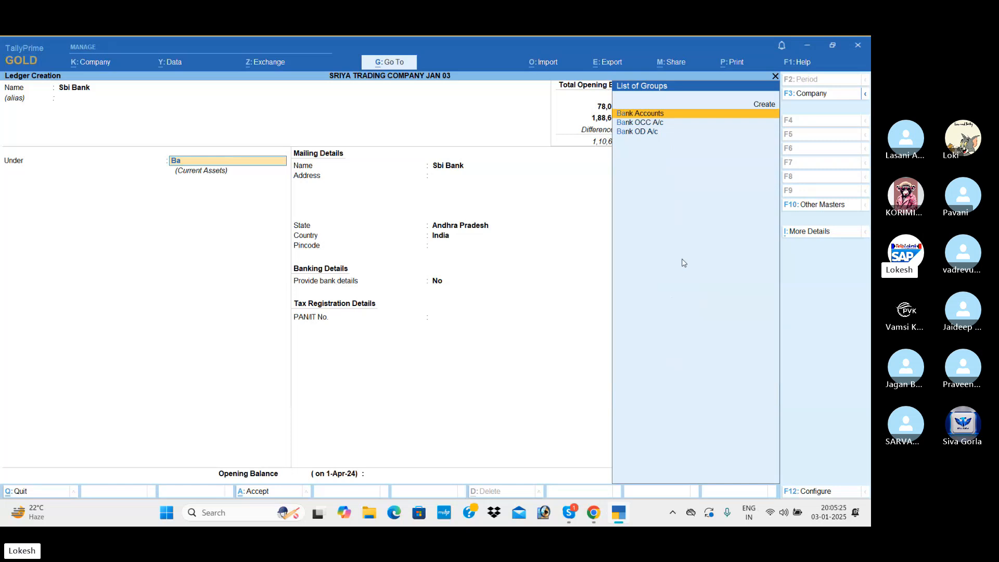
pyautogui.press('Return')
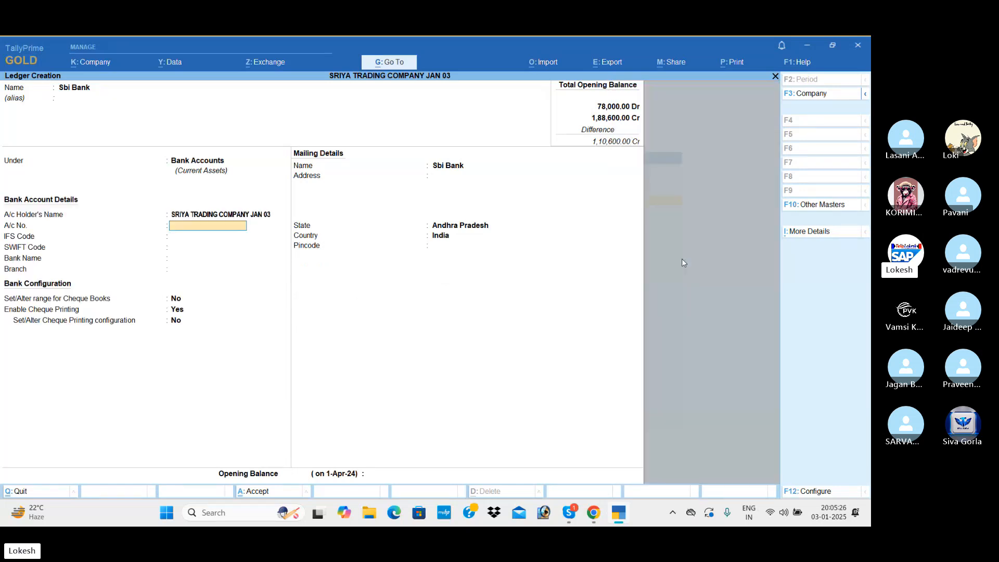
# Leave the Sbi Bank account details blank with bank name Not Applicable, keeping the default cheque configuration and mailing details
pyautogui.press('Return')
pyautogui.press('Return')
pyautogui.press('Return')
pyautogui.press('Return')
pyautogui.press('Return')
pyautogui.press('Return')
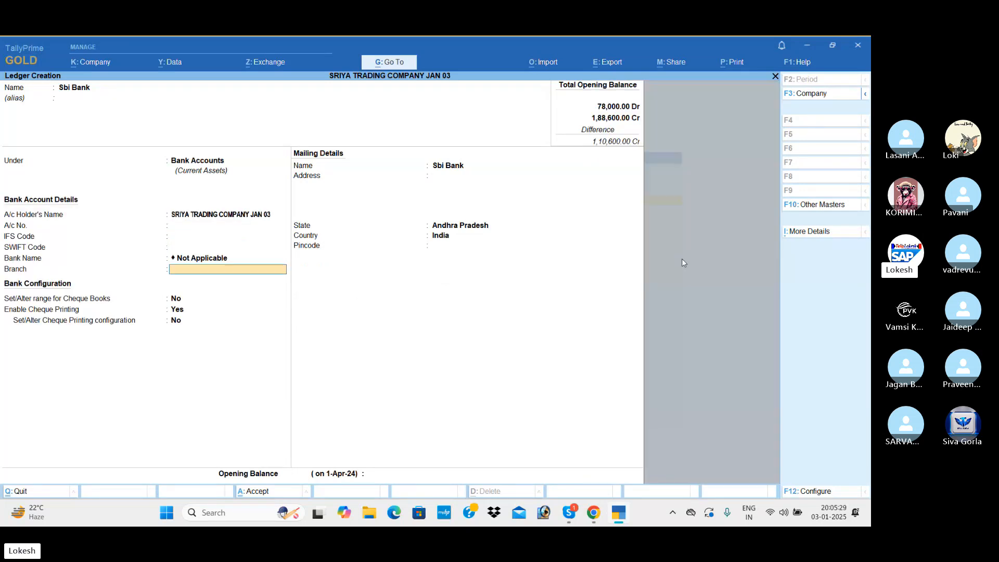
pyautogui.press('Return')
pyautogui.press('Return')
pyautogui.press('Return')
pyautogui.press('Return')
pyautogui.press('Return')
pyautogui.press('Return')
pyautogui.press('Return')
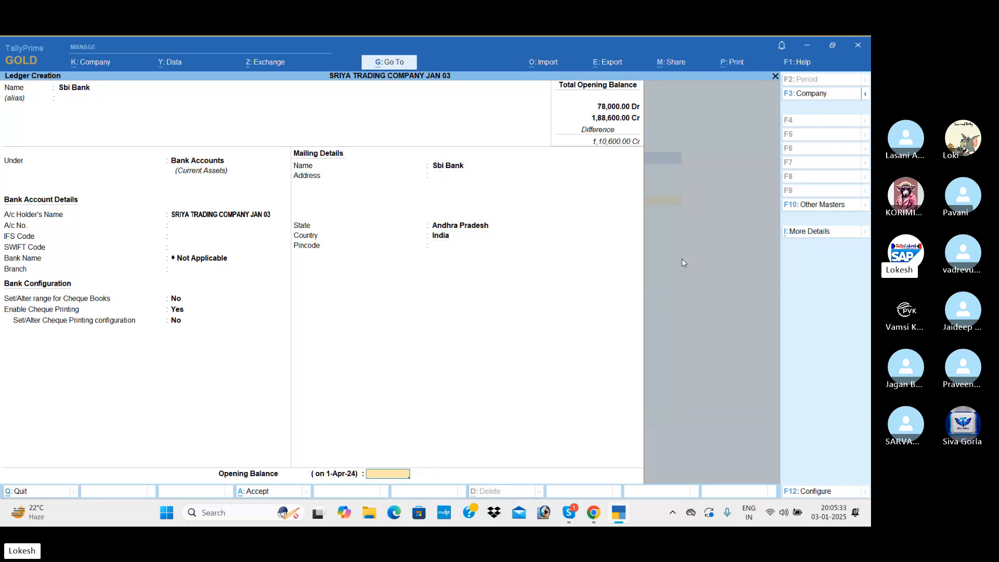
# Give the Sbi Bank ledger an opening balance of 20,000 Dr and save it
pyautogui.write('20000')
pyautogui.press('Return')
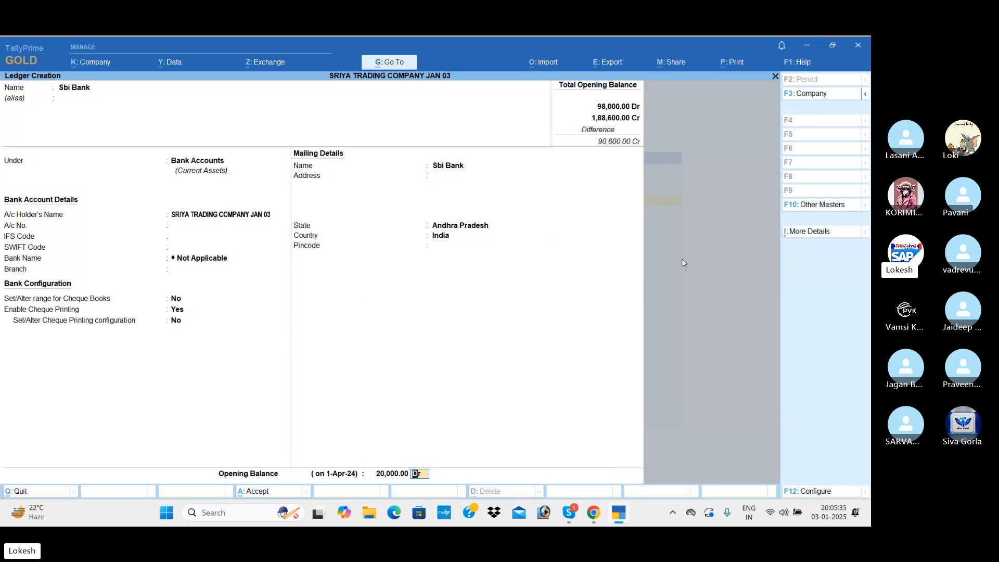
pyautogui.press('Return')
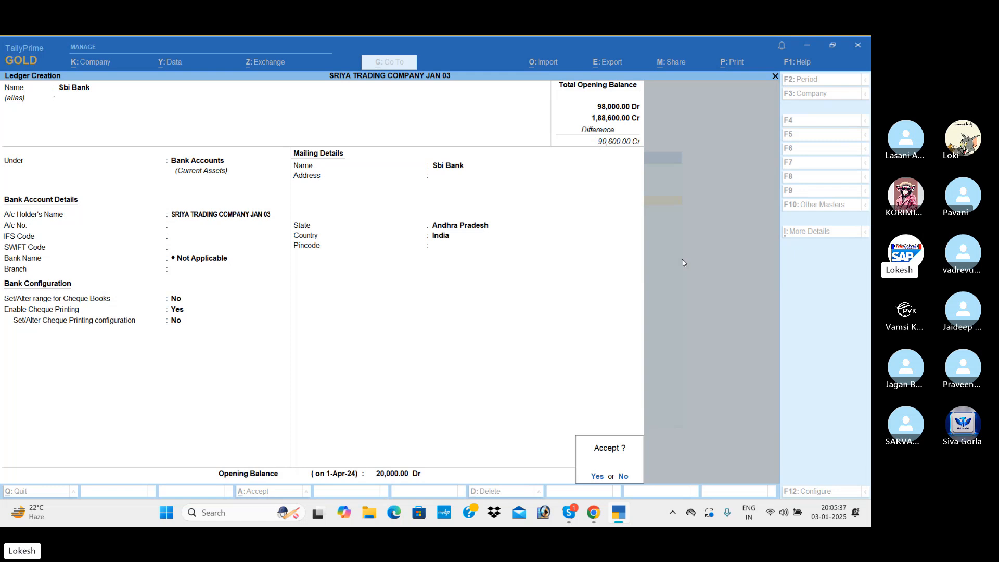
pyautogui.press('Return')
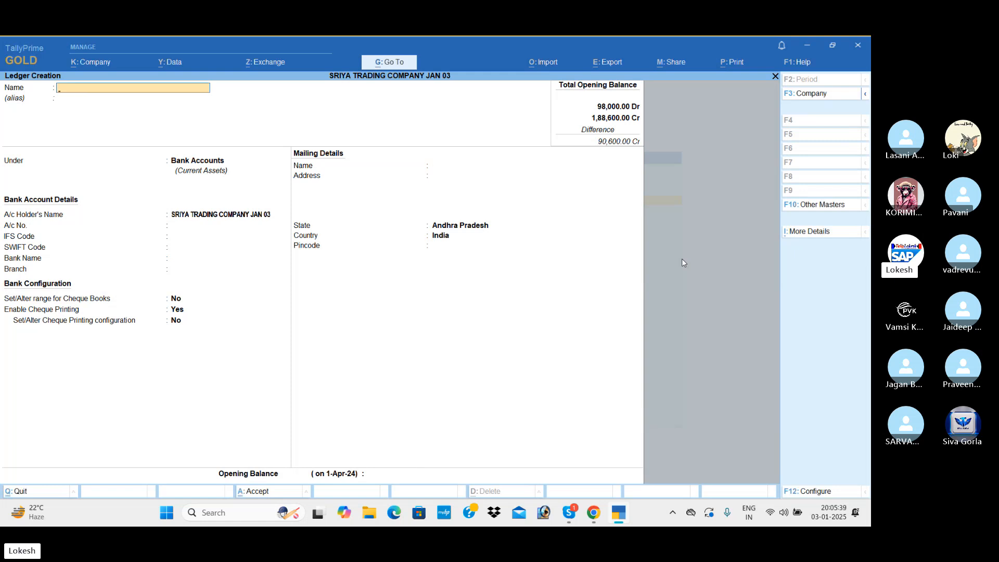
# Leave ledger creation and start a new simple unit of measure with the symbol nos
pyautogui.press('Escape')
pyautogui.press('Return')
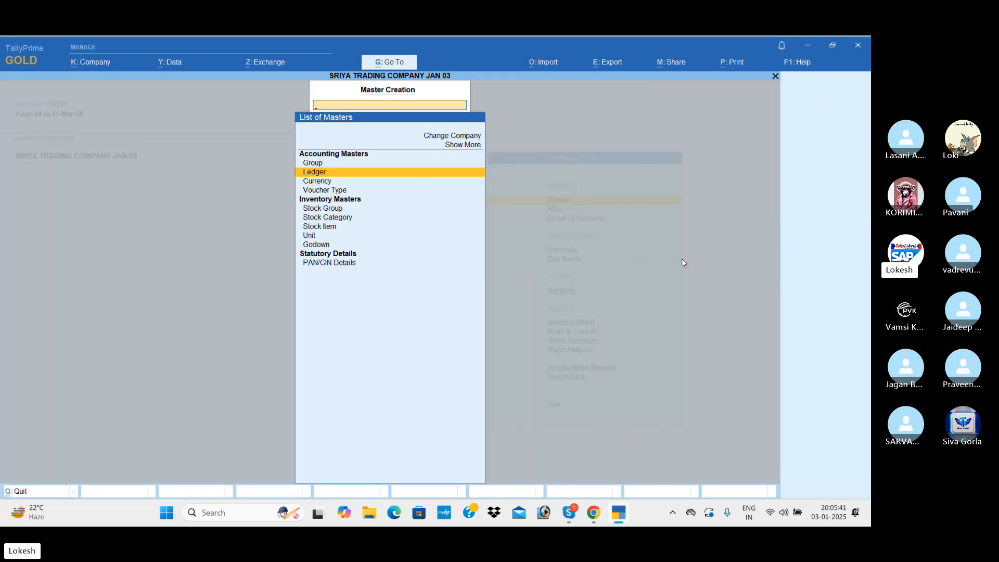
pyautogui.press('Down')
pyautogui.press('Down')
pyautogui.press('Down')
pyautogui.press('Down')
pyautogui.press('Down')
pyautogui.press('Down')
pyautogui.press('Return')
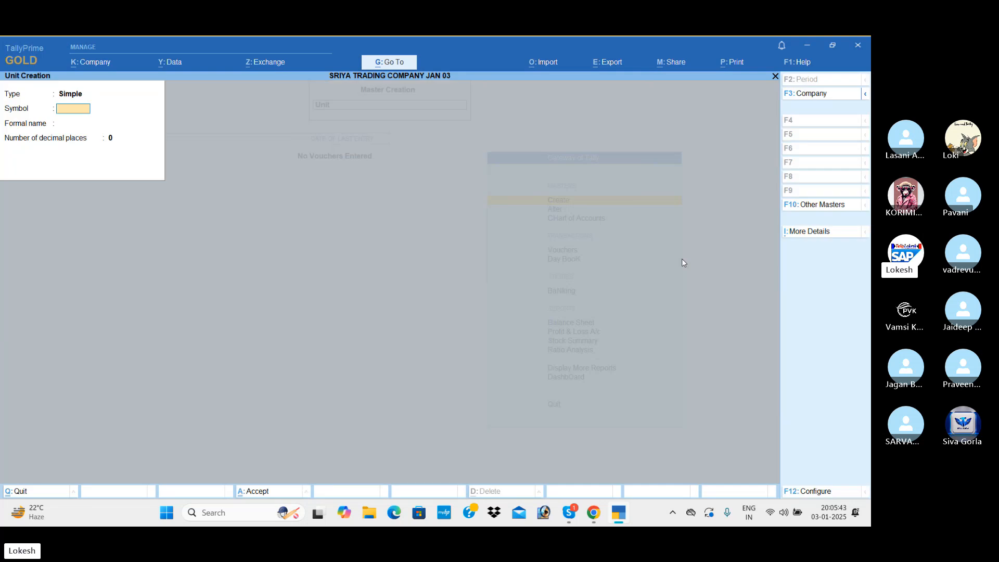
pyautogui.write('nos')
pyautogui.press('Return')
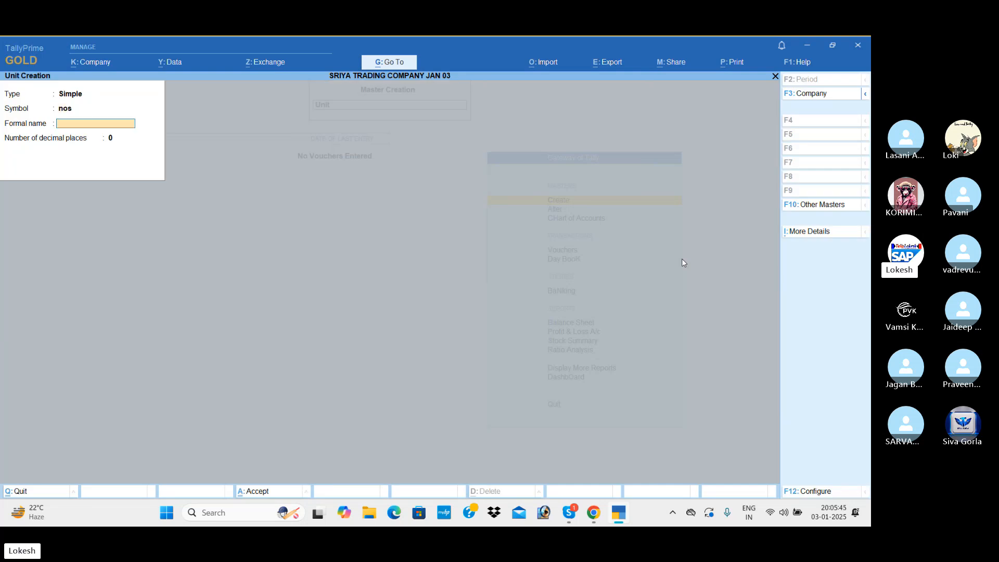
# Give the nos unit the formal name Numbers with 0 decimal places and save it
pyautogui.write('Number')
pyautogui.press('Return')
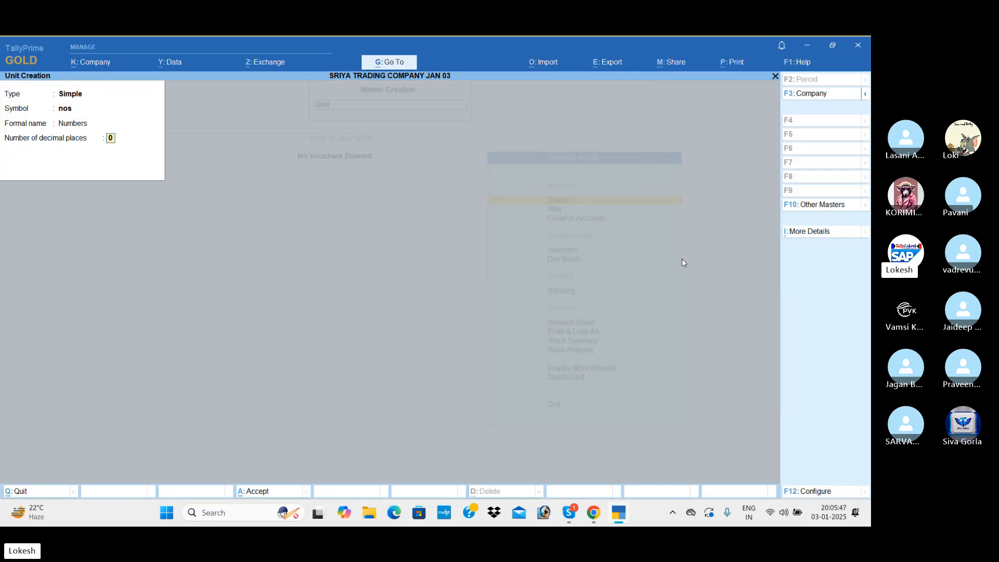
pyautogui.press('Return')
pyautogui.press('Return')
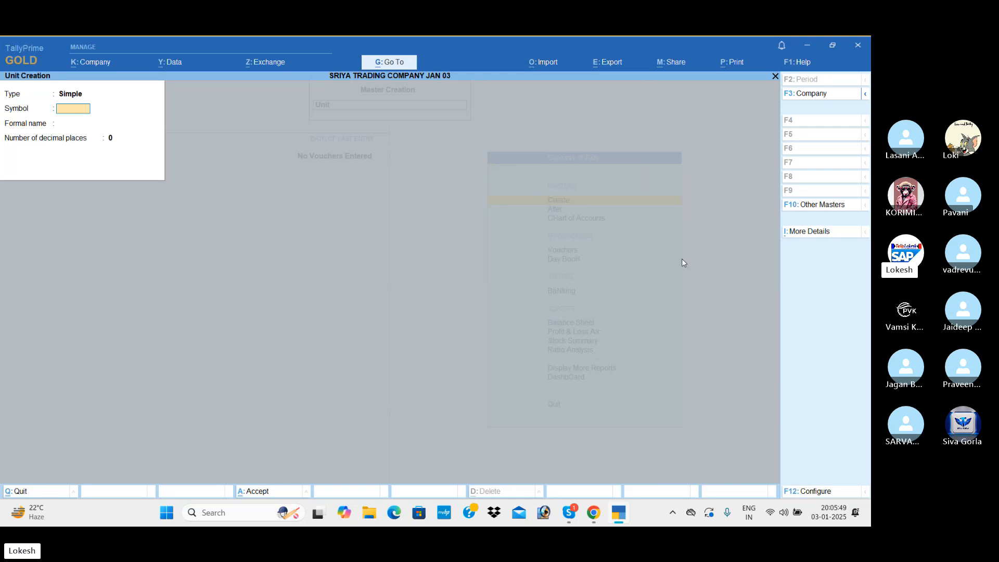
# Start a new stock item named Grinders under Primary, with category Not Applicable and unit nos
pyautogui.press('Escape')
pyautogui.press('Return')
pyautogui.press('Up')
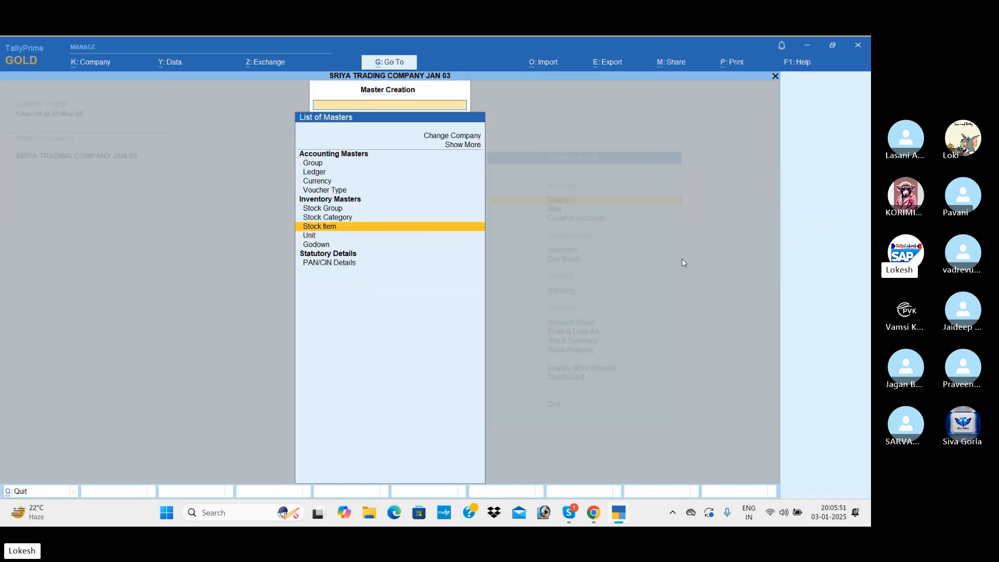
pyautogui.press('Return')
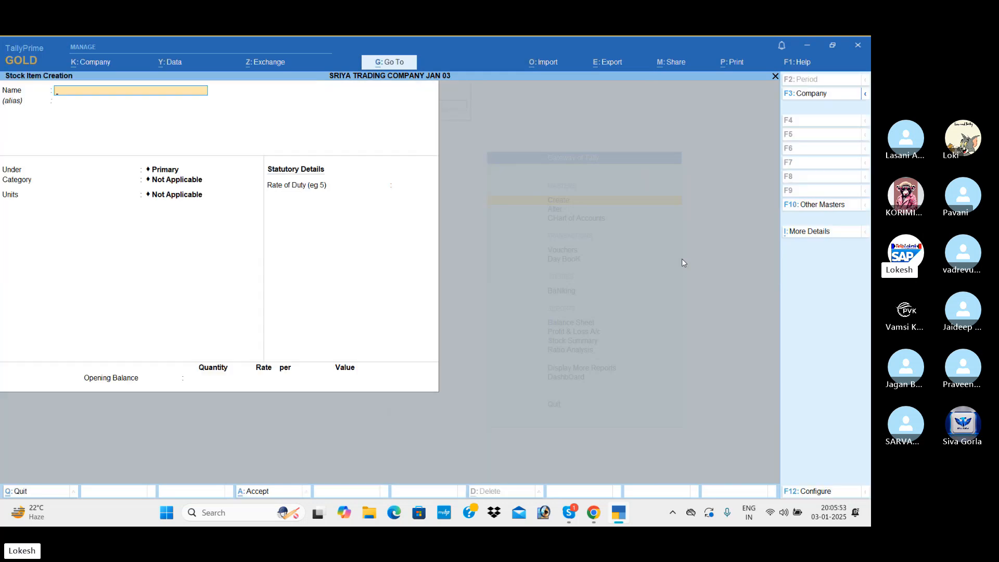
pyautogui.write('Grinder')
pyautogui.press('Return')
pyautogui.press('Return')
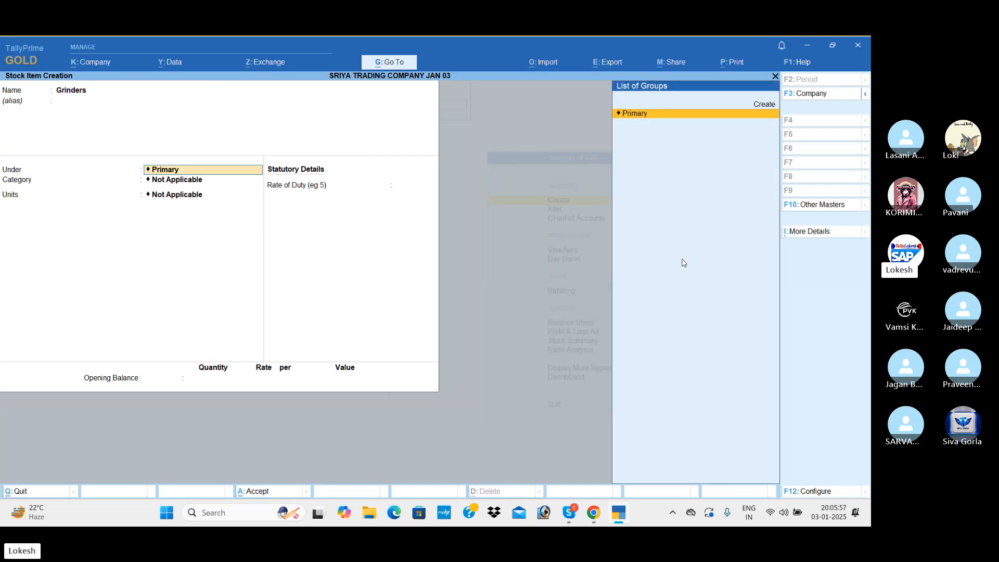
pyautogui.press('Return')
pyautogui.press('Return')
pyautogui.press('Return')
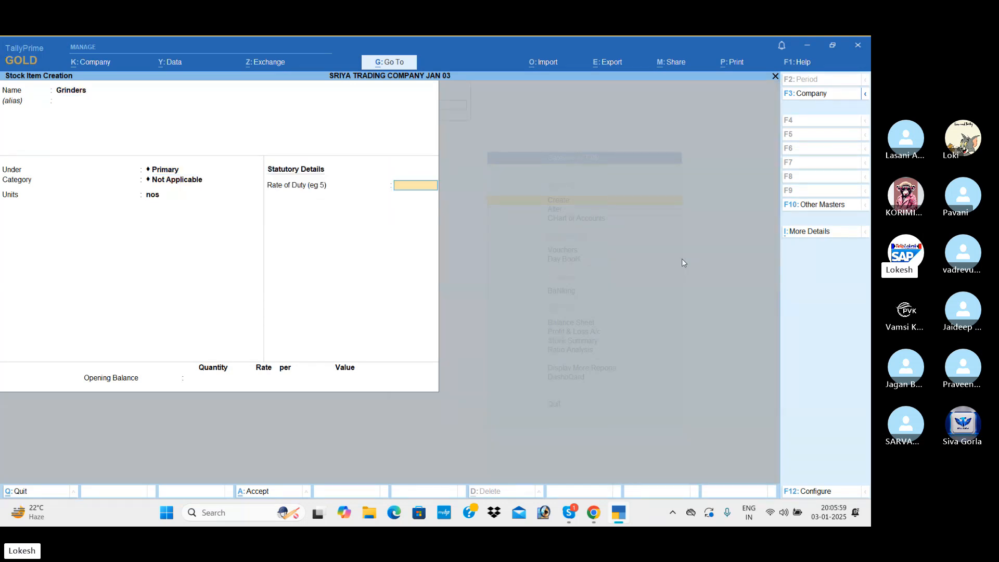
# Give Grinders an opening balance of 2 nos at a rate of 2,000, leaving the duty rate at 0, and save the item
pyautogui.press('Return')
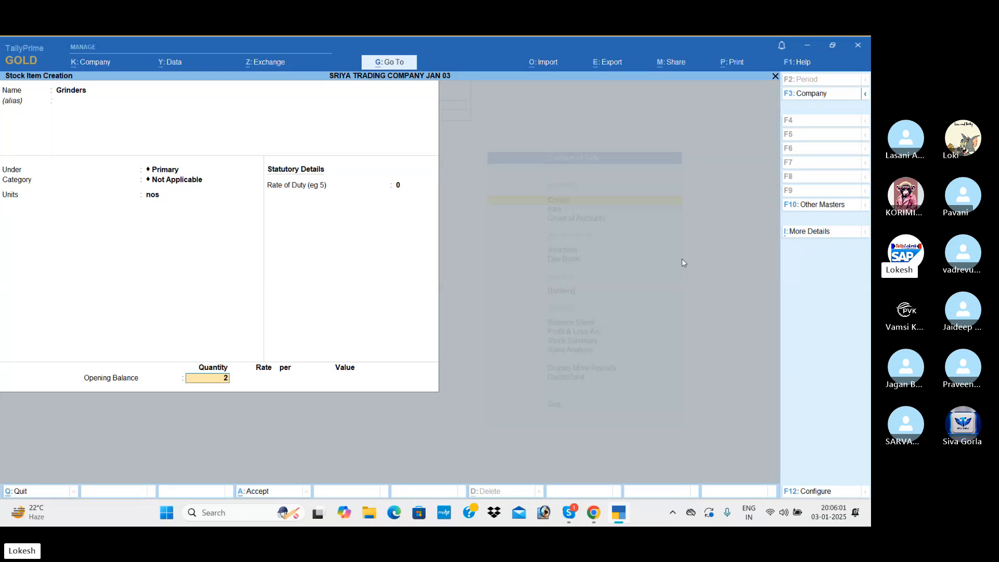
pyautogui.press('Return')
pyautogui.write('2000')
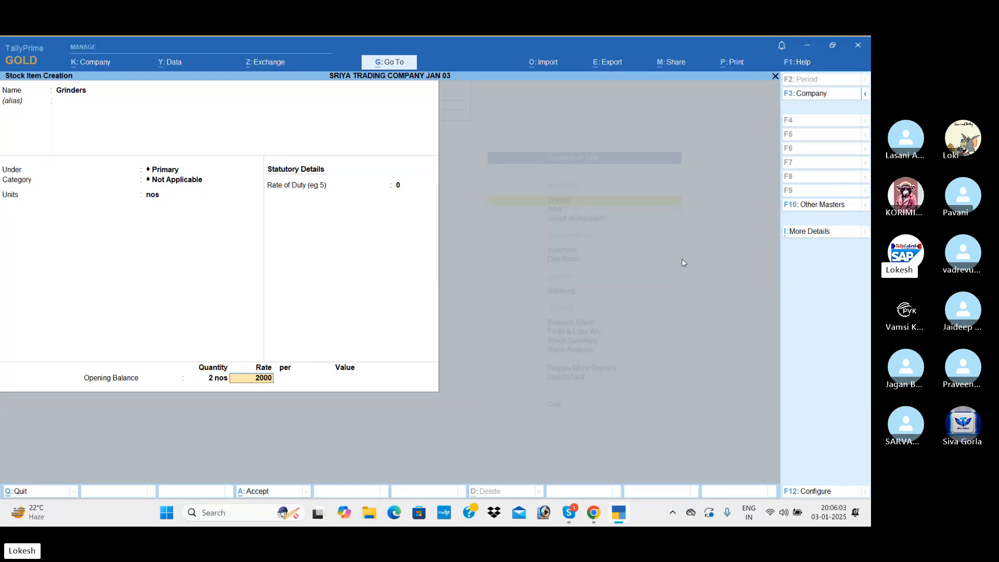
pyautogui.press('Return')
pyautogui.press('Return')
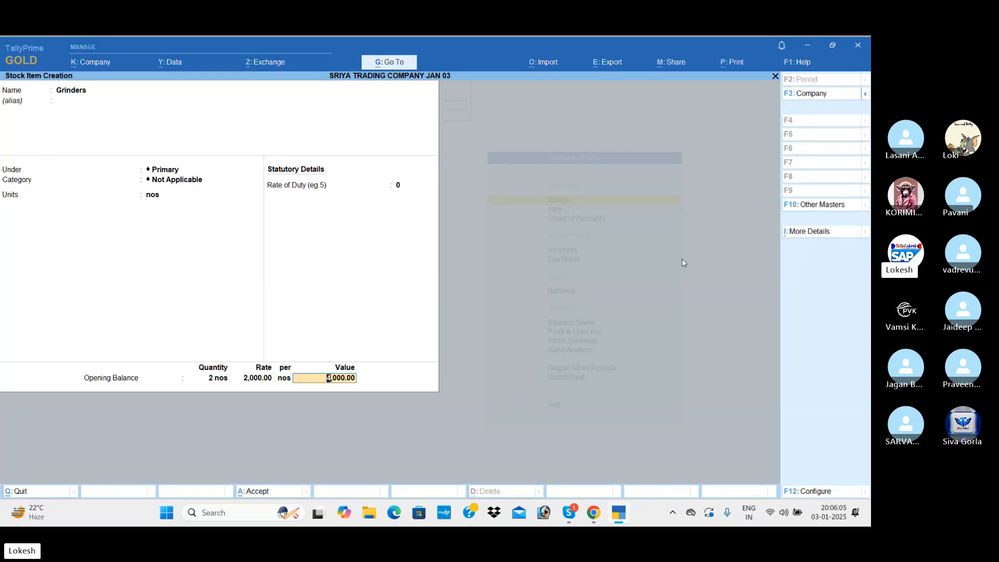
pyautogui.press('Return')
pyautogui.press('Return')
# Start a new stock item named Mixies under Primary, with category Not Applicable, unit nos and duty rate 0
pyautogui.write('Mixi')
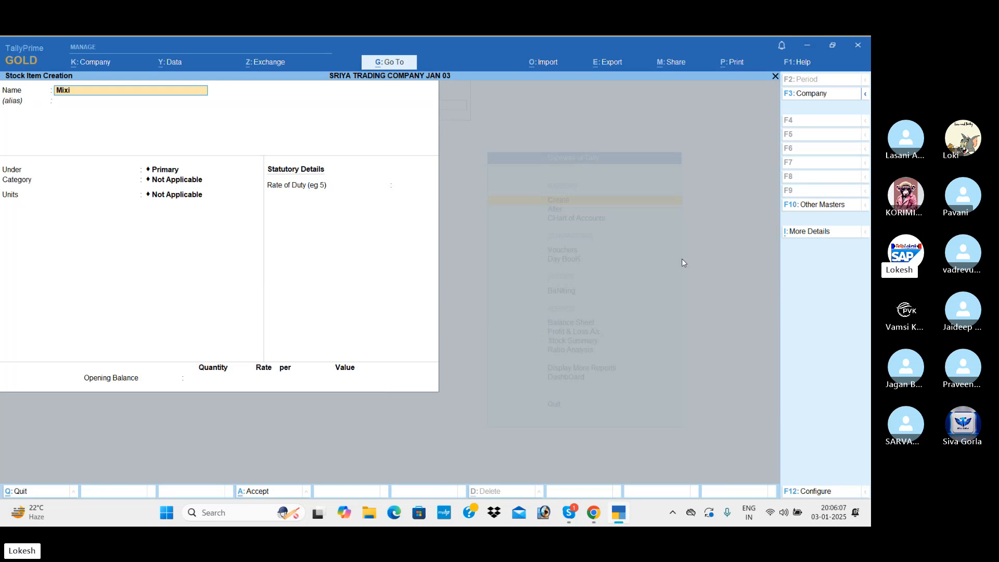
pyautogui.press('Return')
pyautogui.press('Return')
pyautogui.press('Return')
pyautogui.press('Return')
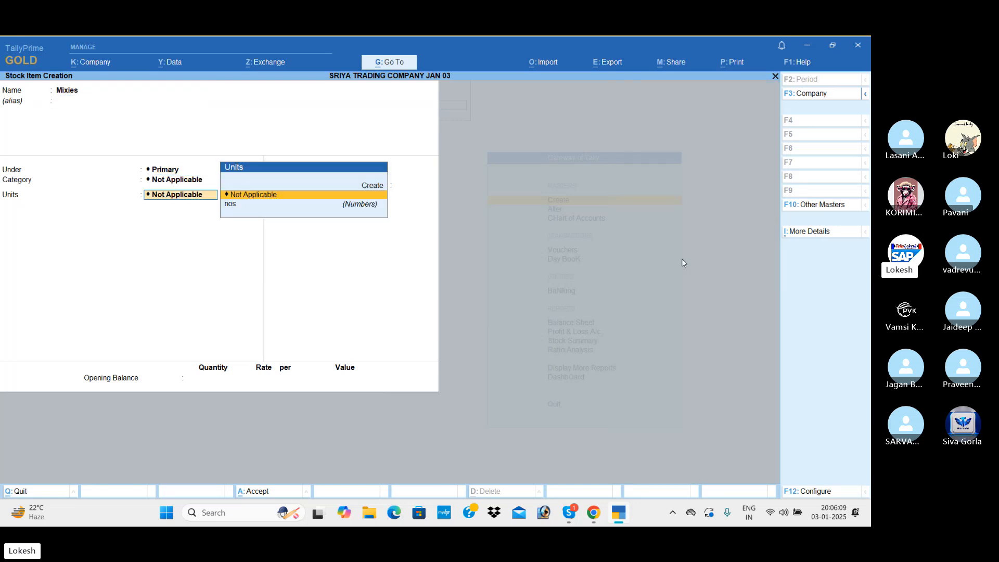
pyautogui.press('Down')
pyautogui.press('Return')
pyautogui.press('Return')
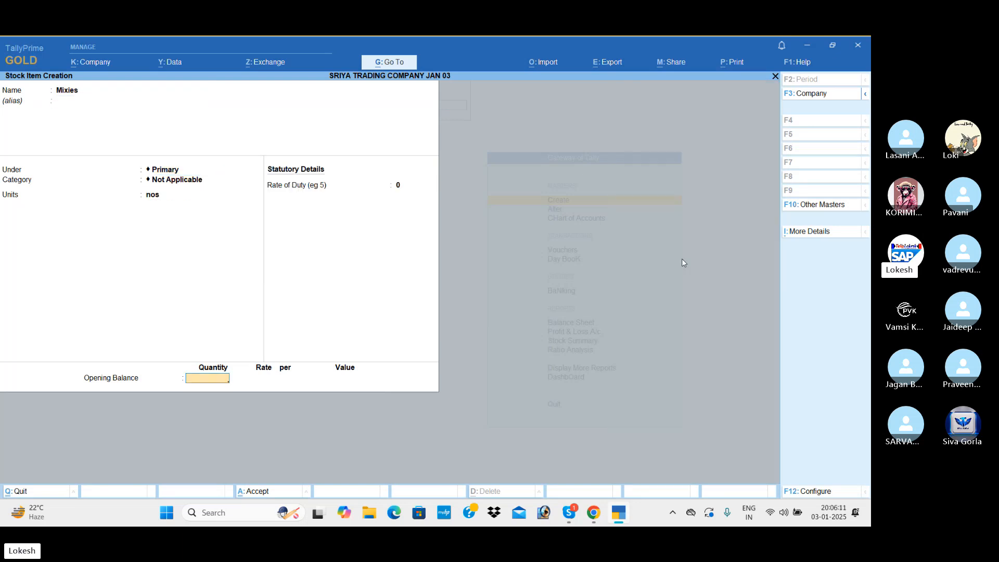
# Give Mixies an opening balance of 2 nos at a rate of 1,500 and save the item
pyautogui.write('2')
pyautogui.press('Return')
pyautogui.write('1500')
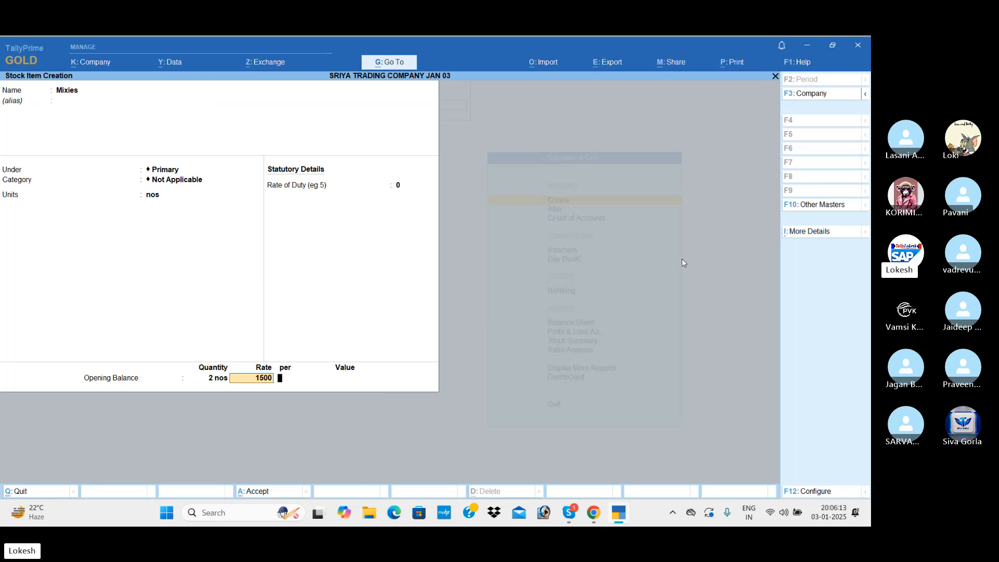
pyautogui.press('Return')
pyautogui.press('Return')
pyautogui.press('Return')
pyautogui.press('Return')
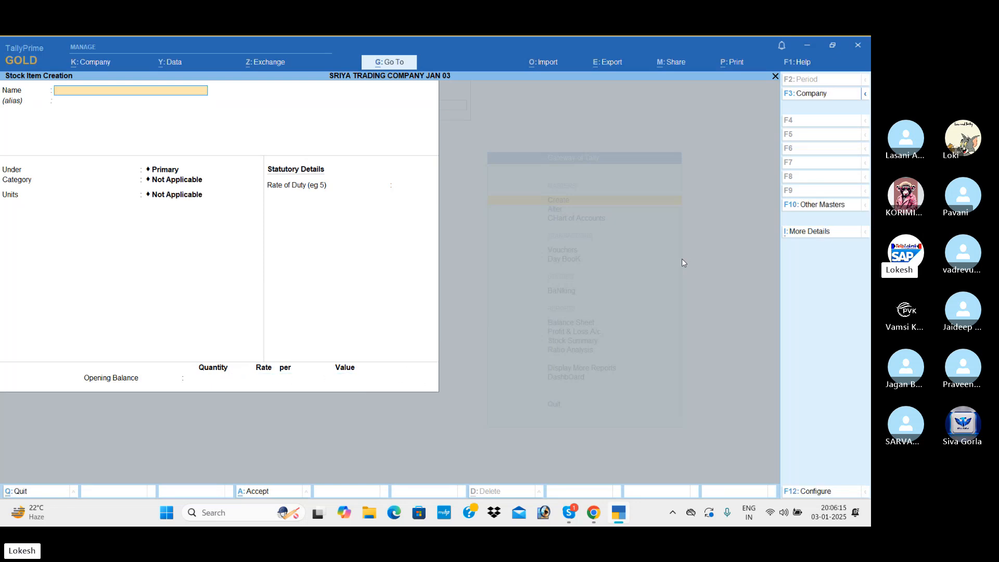
# Start a new stock item named Ceiling Fans under Primary, with category Not Applicable, unit nos and duty rate 0
pyautogui.write('Ceiling Fans')
pyautogui.press('Return')
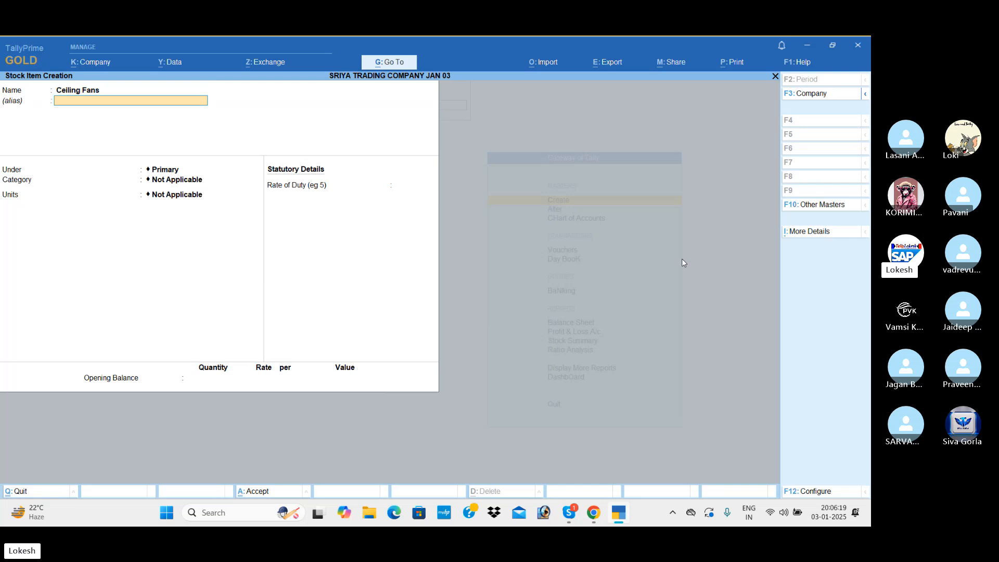
pyautogui.press('Return')
pyautogui.press('Return')
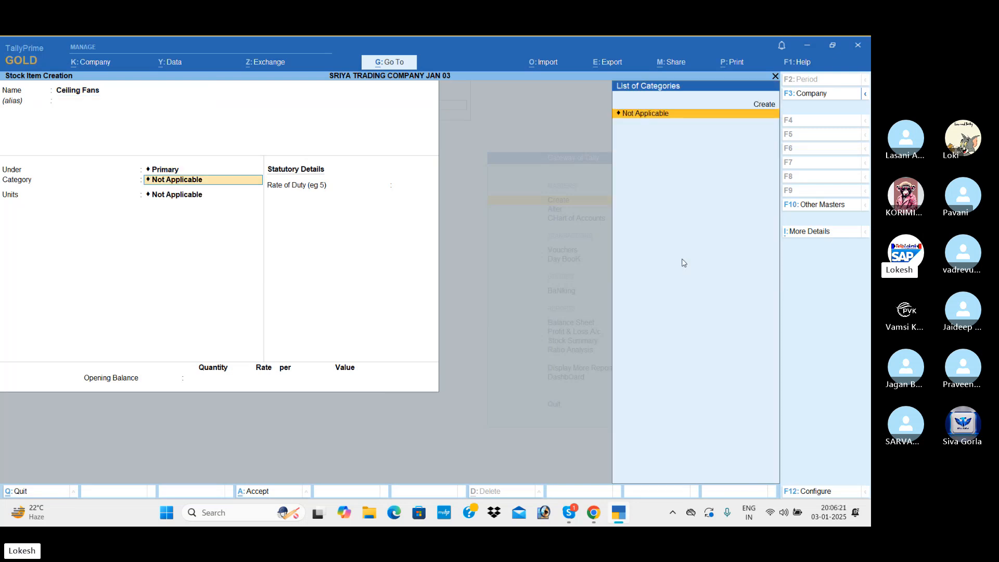
pyautogui.press('Return')
pyautogui.press('Down')
pyautogui.press('Return')
pyautogui.press('Return')
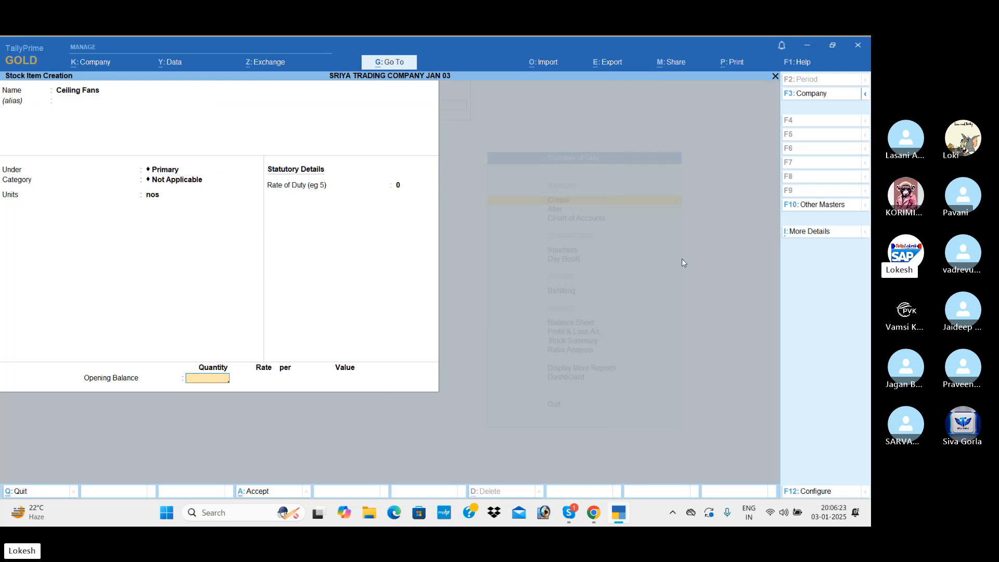
# Give Ceiling Fans an opening balance of 2 nos at a rate of 800 and save the item
pyautogui.write('2')
pyautogui.press('Return')
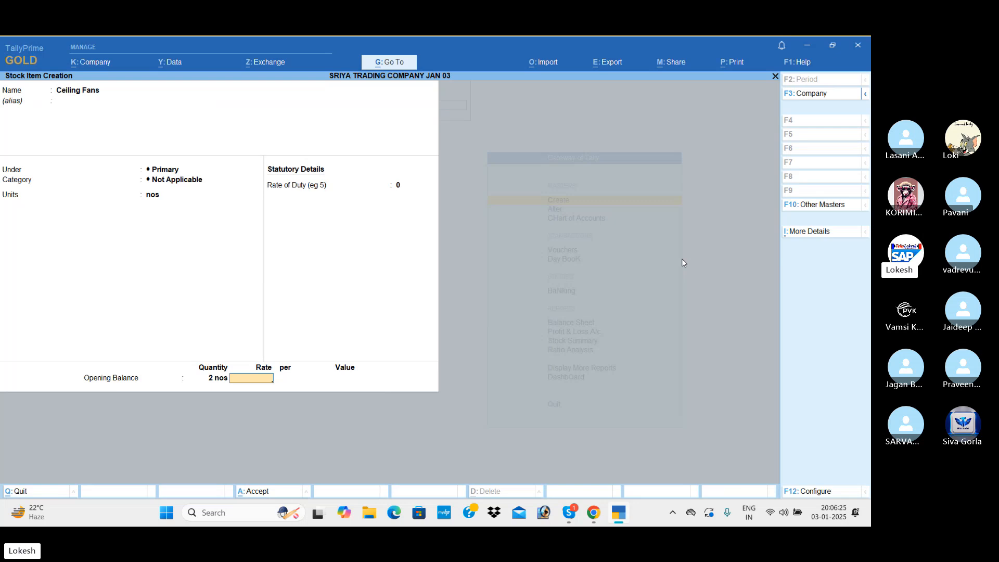
pyautogui.write('800')
pyautogui.press('Return')
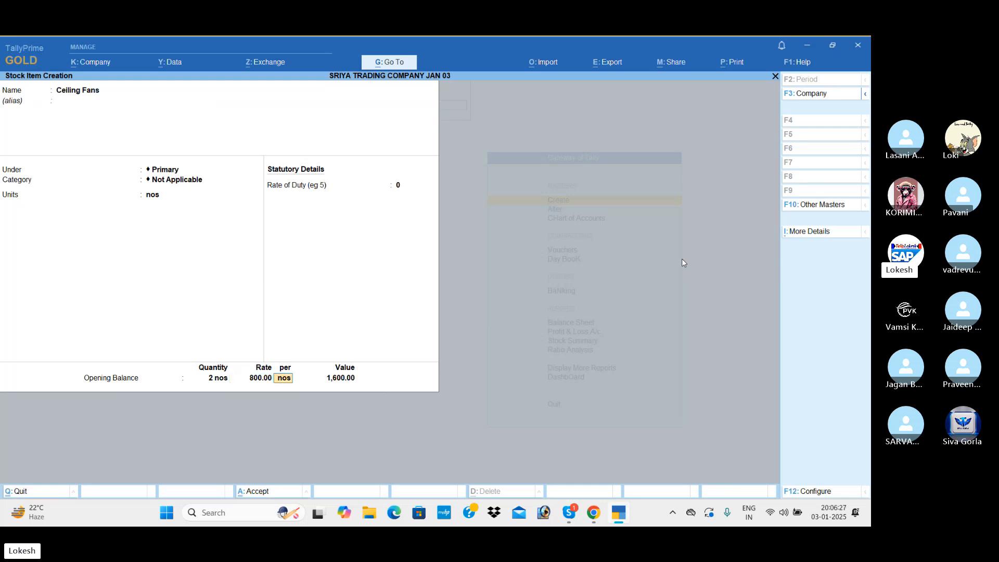
pyautogui.press('Return')
pyautogui.press('Return')
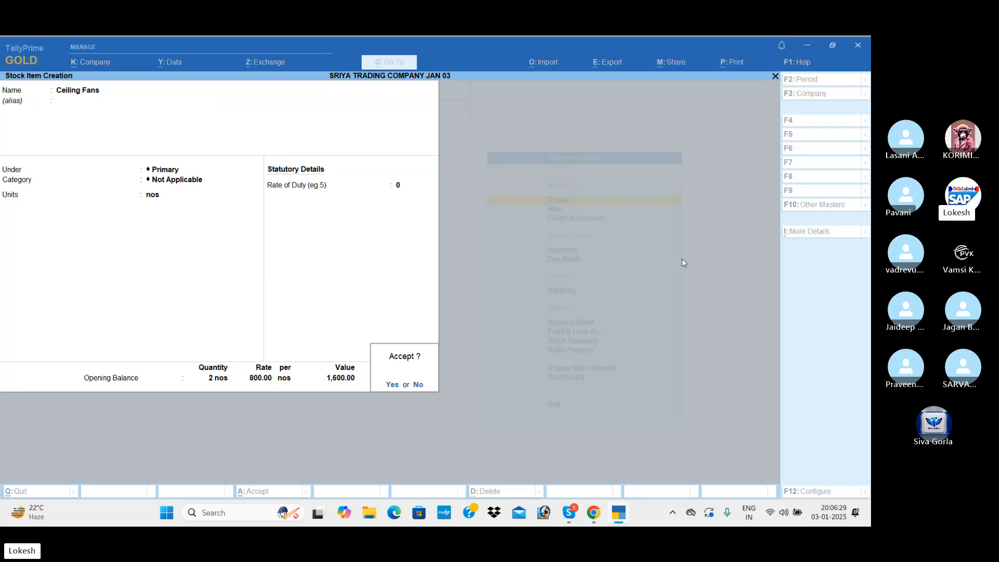
pyautogui.press('Return')
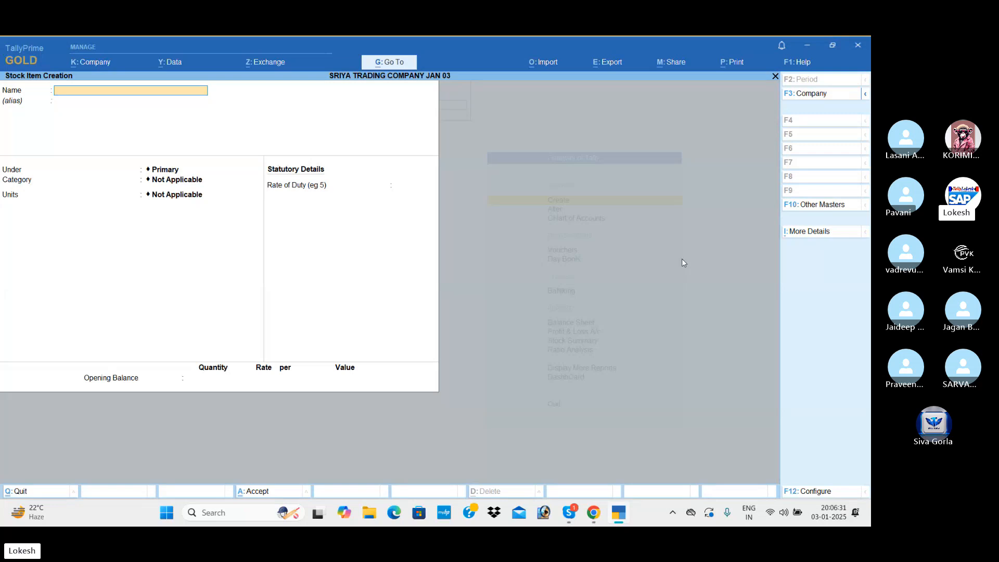
# Start a new stock item named Table Fans under Primary, with category Not Applicable, unit nos and duty rate 0
pyautogui.write('Table fans')
pyautogui.press('Return')
pyautogui.press('Return')
pyautogui.press('Return')
pyautogui.press('Return')
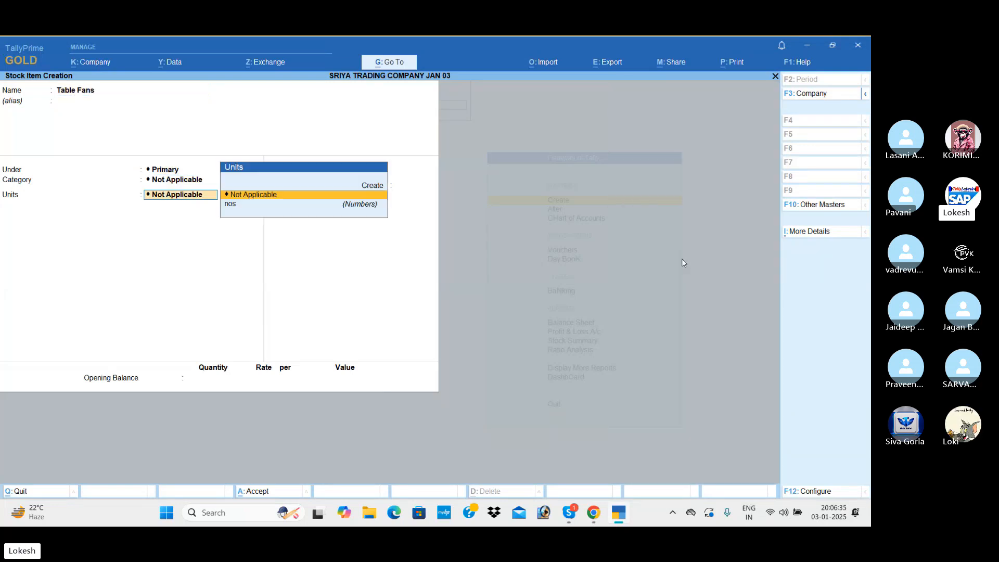
pyautogui.press('Down')
pyautogui.press('Return')
pyautogui.press('Return')
# Give Table Fans an opening balance of 2 nos at a rate of 1,000 and save the item
pyautogui.write('2')
pyautogui.press('Return')
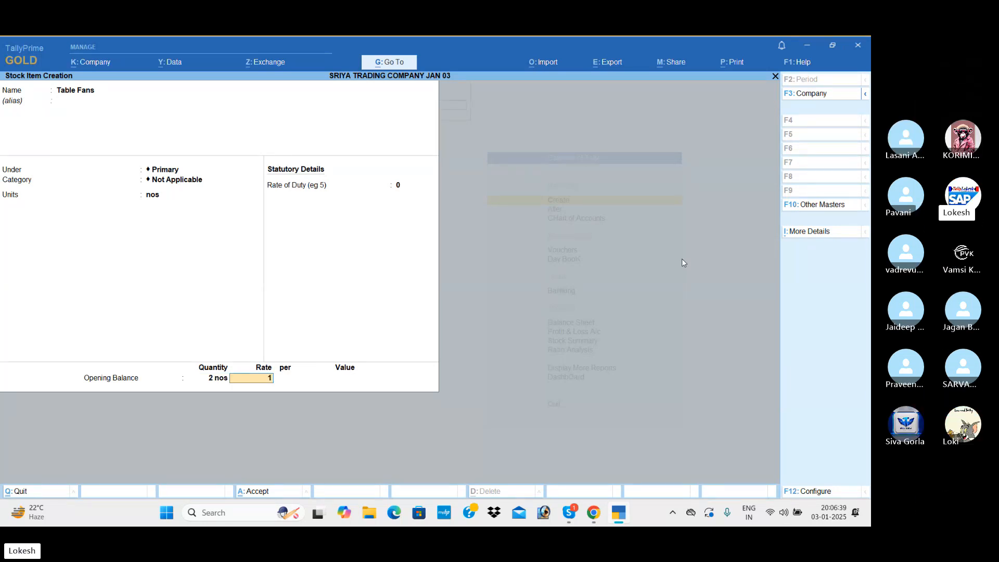
pyautogui.write('1000')
pyautogui.press('Return')
pyautogui.press('Return')
pyautogui.press('Return')
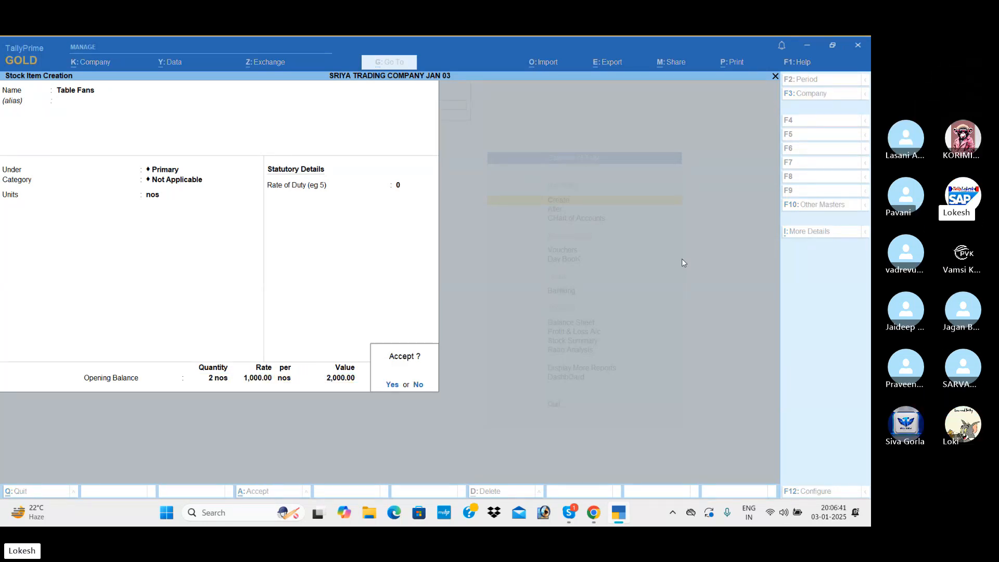
pyautogui.press('Return')
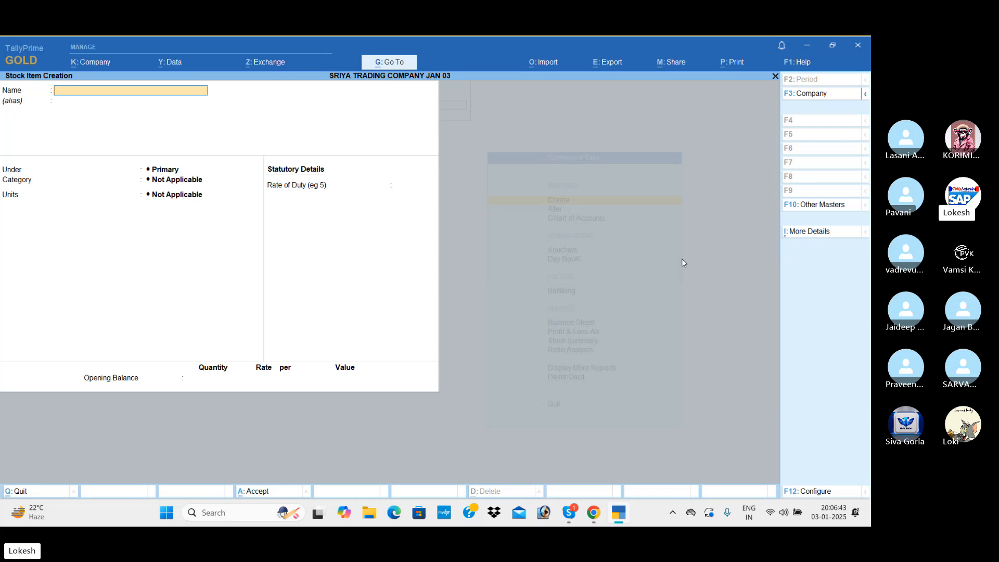
# Leave stock item creation and open the Cash ledger for alteration
pyautogui.press('Escape')
pyautogui.press('Return')
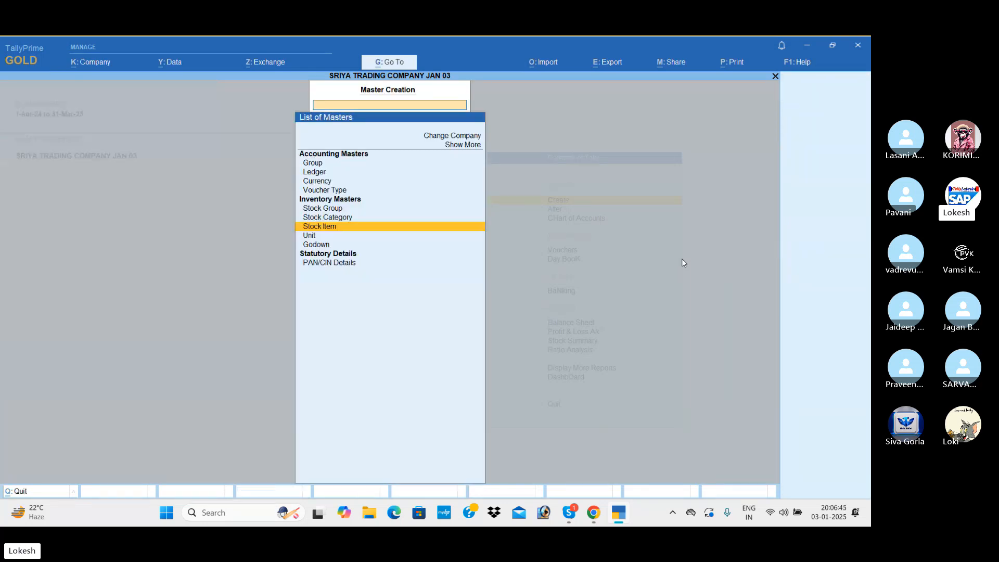
pyautogui.press('Escape')
pyautogui.press('Down')
pyautogui.press('Return')
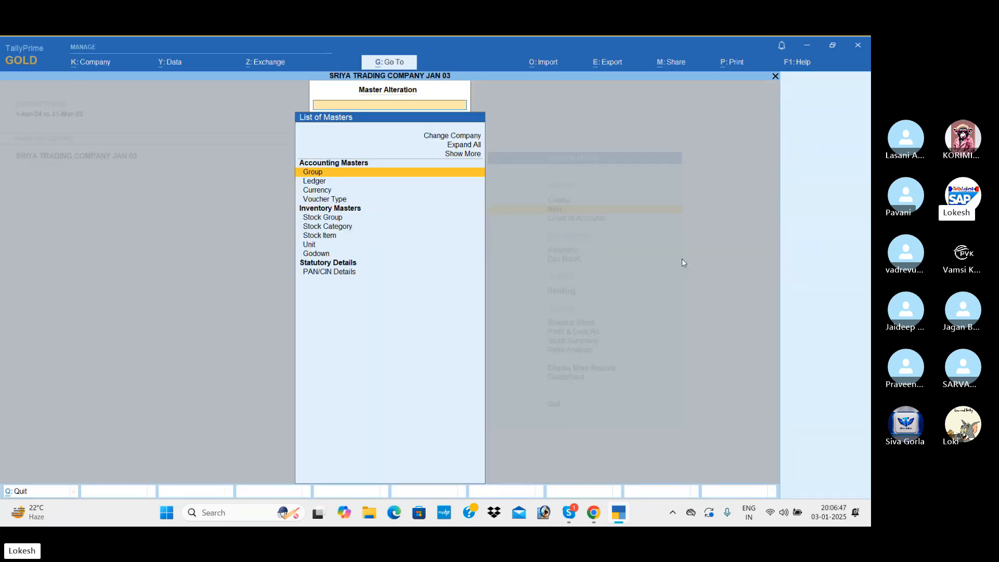
pyautogui.press('Down')
pyautogui.press('Return')
pyautogui.press('Down')
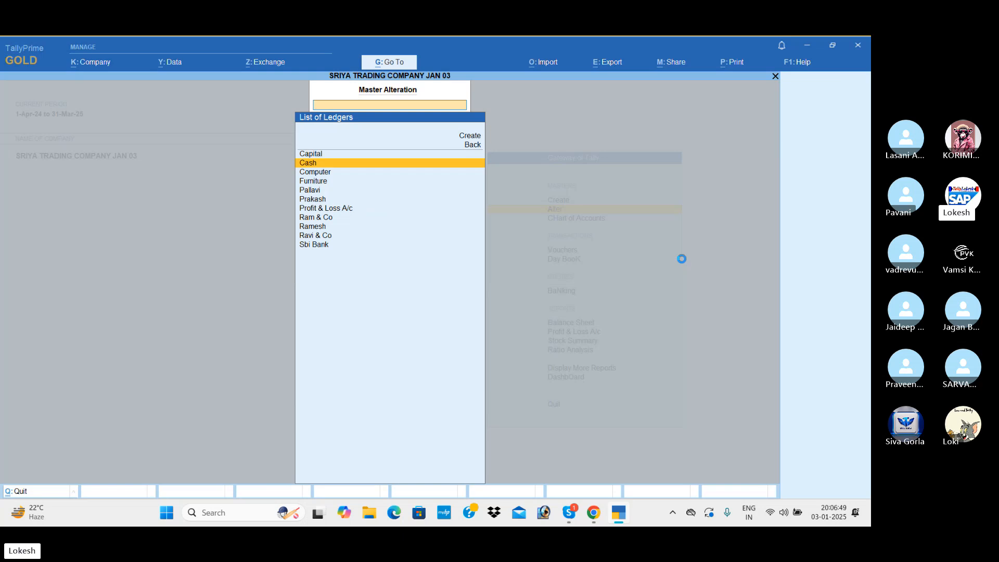
pyautogui.press('Return')
# Set the Cash ledger's opening balance to 80,000 Dr and save the ledger
pyautogui.press('Return')
pyautogui.press('Return')
pyautogui.press('Return')
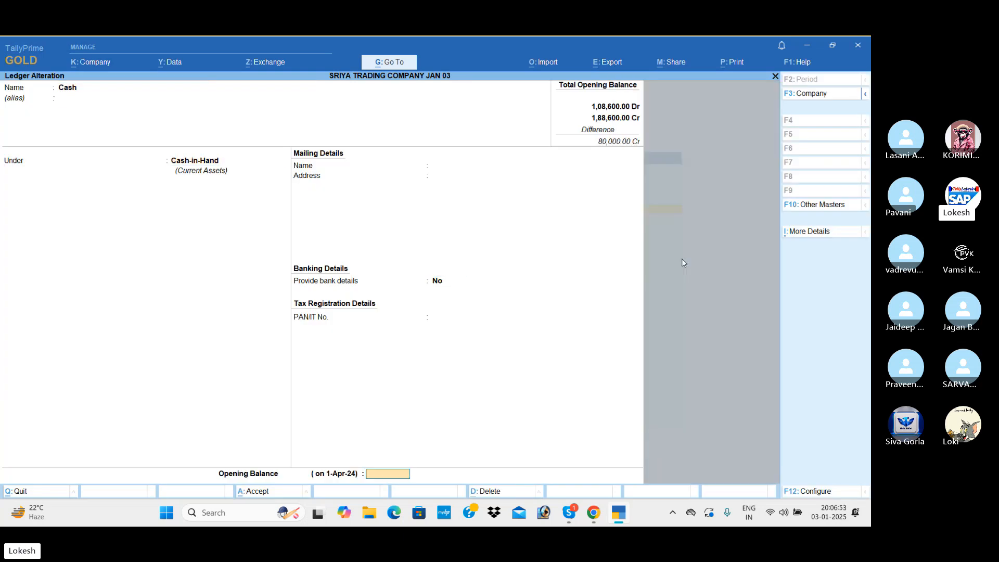
pyautogui.write('80000')
pyautogui.press('Return')
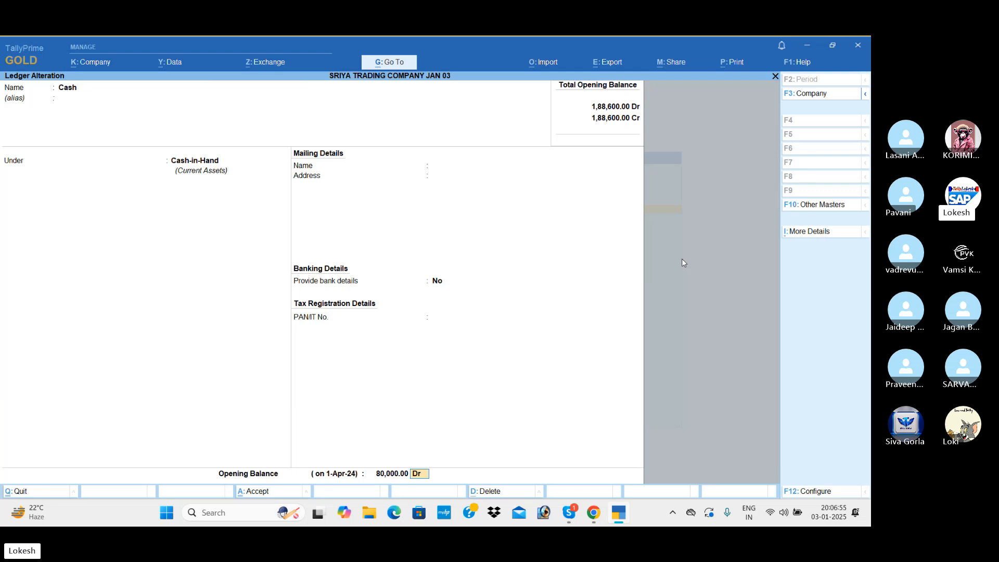
pyautogui.press('Return')
pyautogui.press('Return')
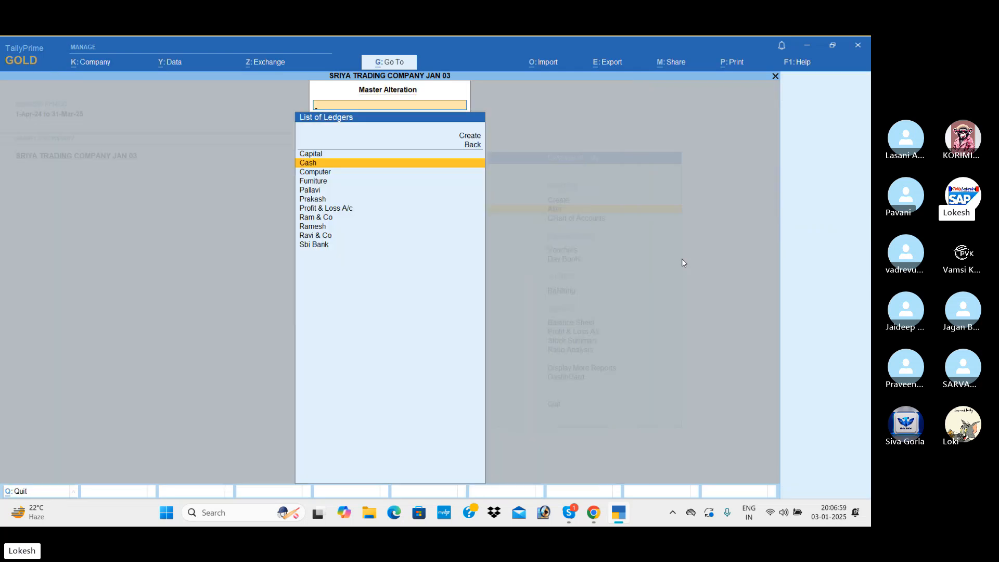
# Leave master alteration and view the company's Balance Sheet to check the opening balances
pyautogui.press('Escape')
pyautogui.press('Escape')
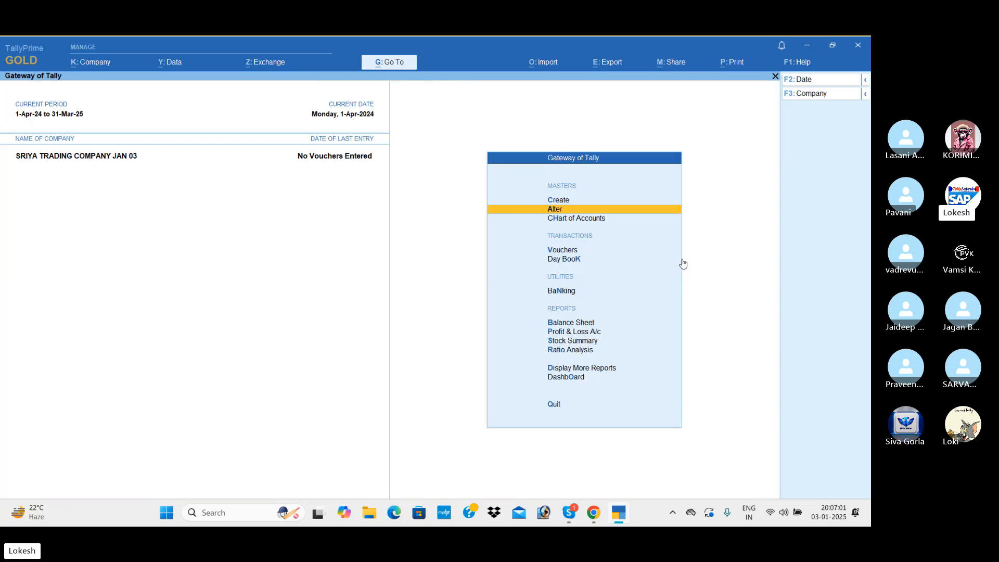
pyautogui.press('Down')
pyautogui.press('Down')
pyautogui.press('Down')
pyautogui.press('Down')
pyautogui.press('Down')
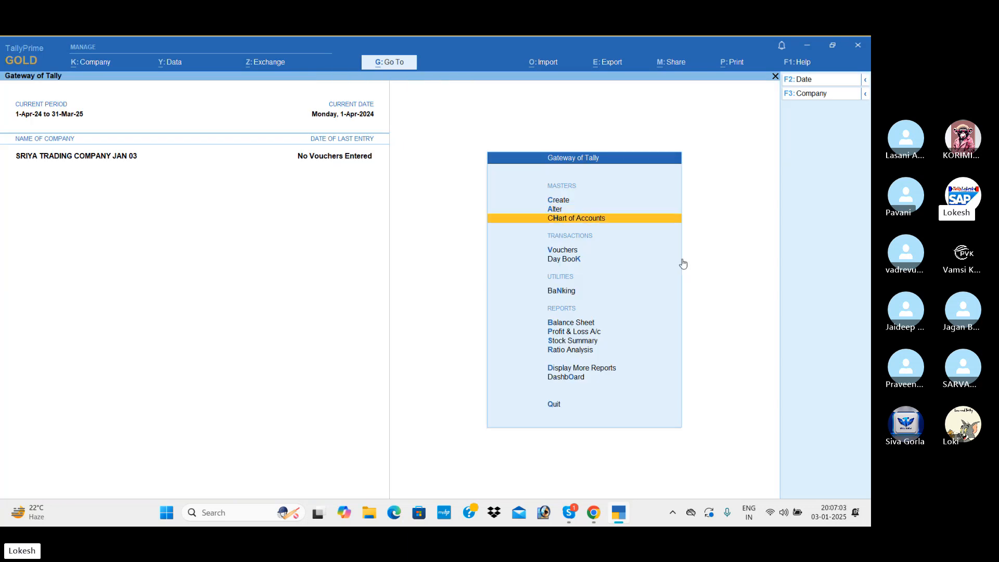
pyautogui.press('Return')
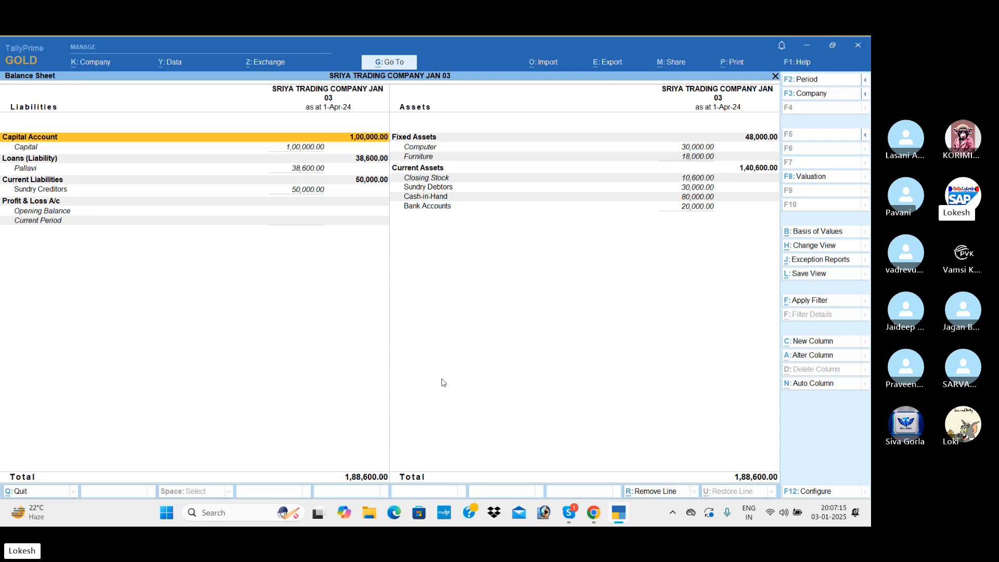
pyautogui.press('Escape')
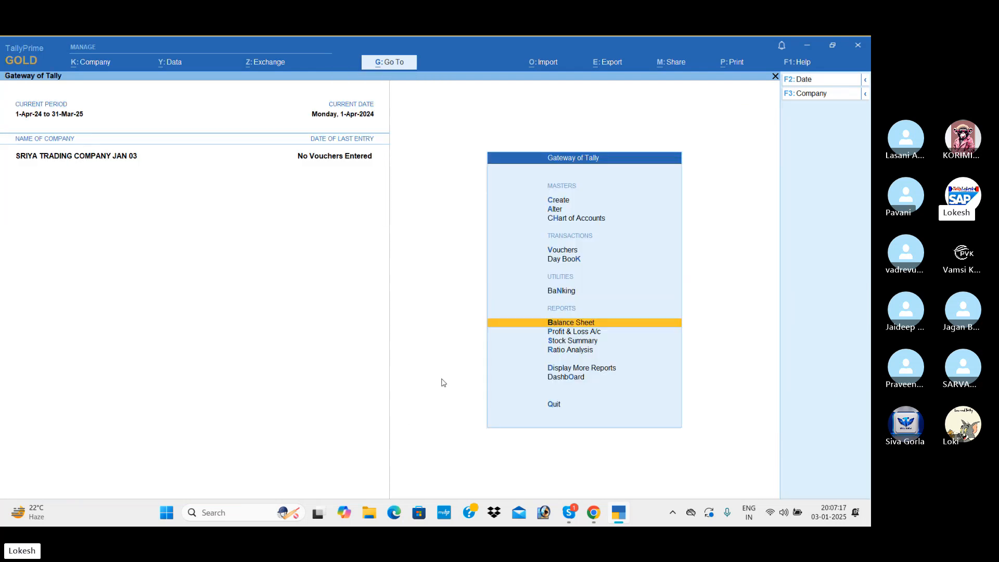
# Start a purchase voucher dated 1-5, leaving the supplier invoice number and date blank
pyautogui.press('Up')
pyautogui.press('Up')
pyautogui.press('Up')
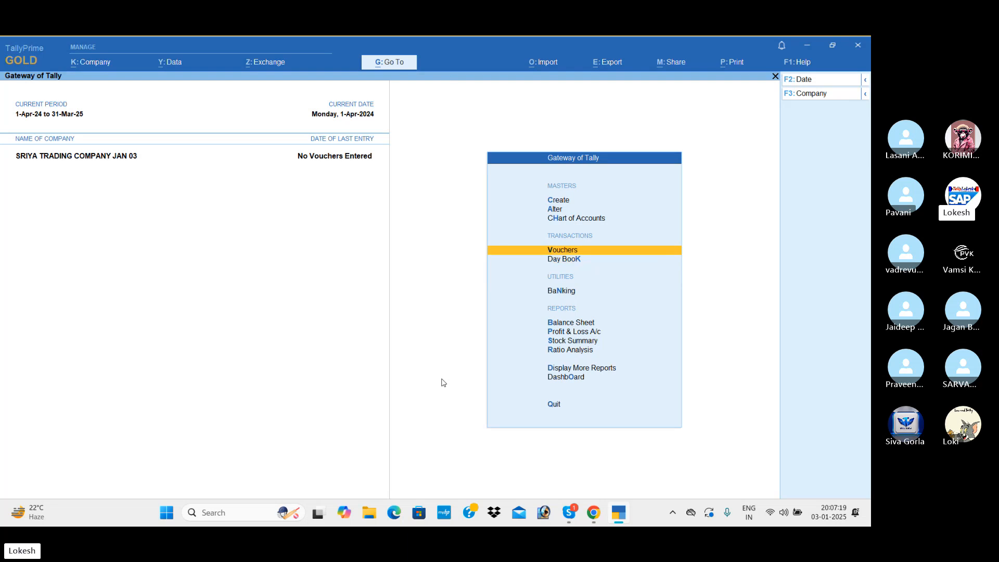
pyautogui.press('Return')
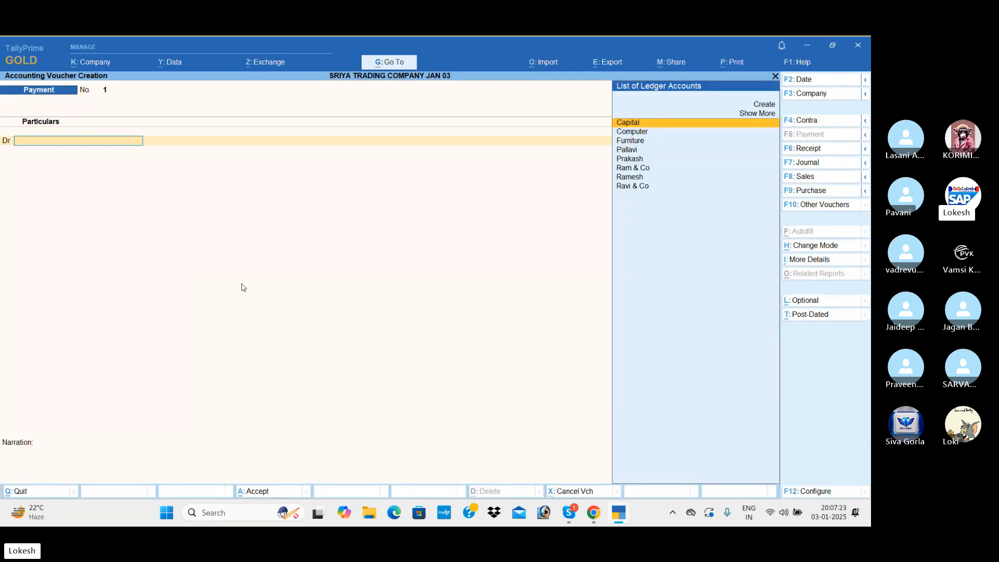
pyautogui.click(833, 191)
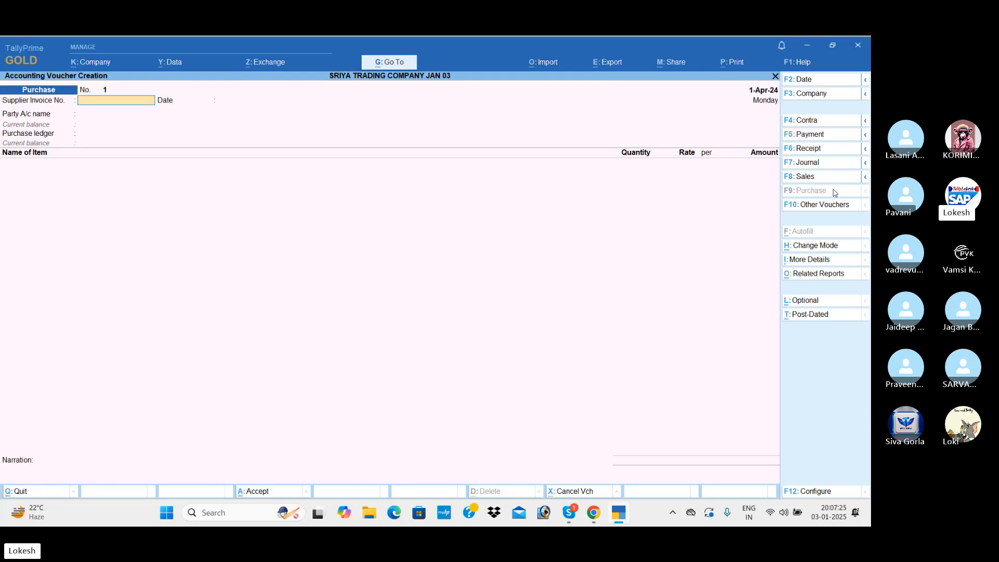
pyautogui.click(805, 82)
pyautogui.write('1-5')
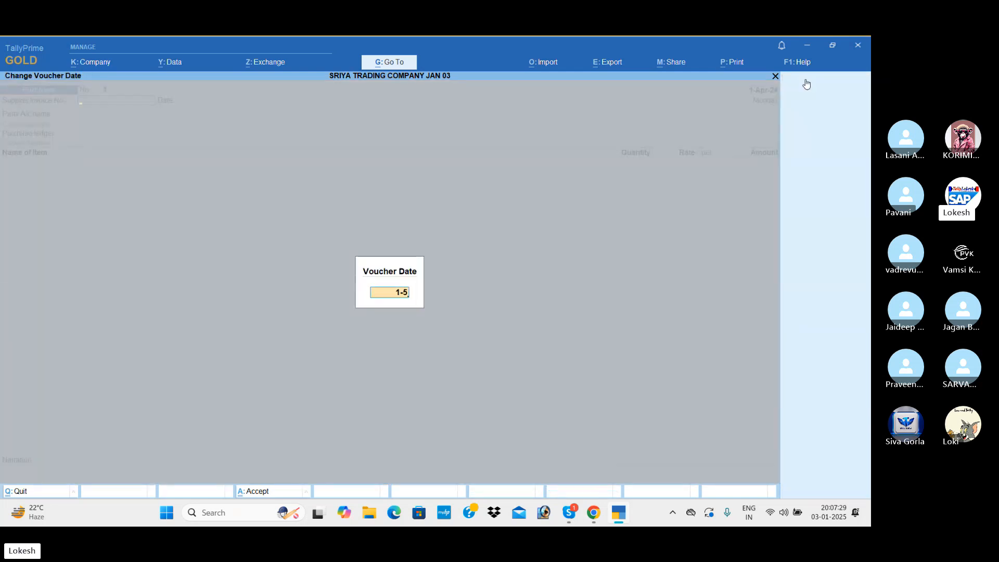
pyautogui.press('Return')
pyautogui.press('Return')
pyautogui.press('Return')
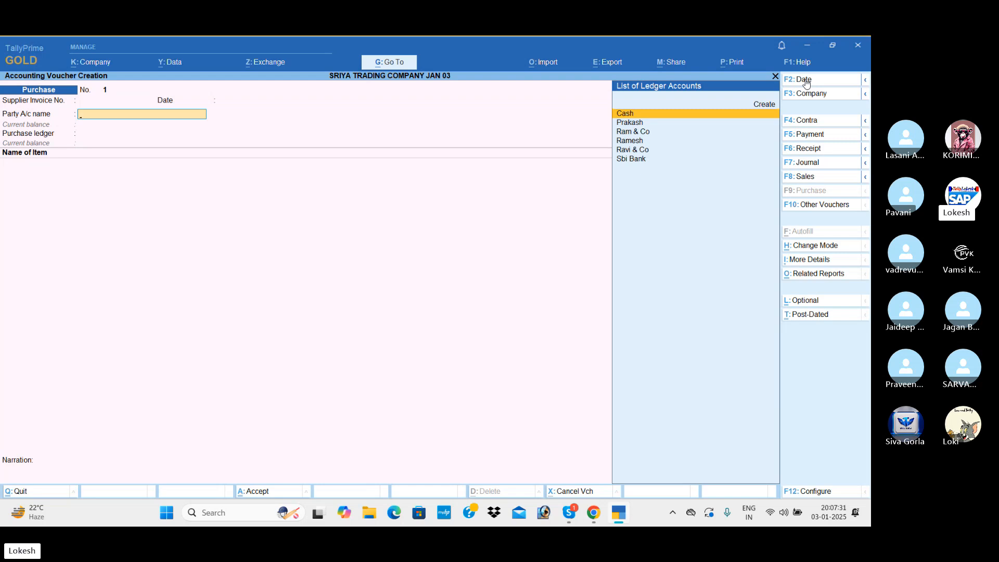
# Choose the supplier ledger listed just below Cash as the party account, leaving receipt details blank and keeping the default party details
pyautogui.write('pr')
pyautogui.press('Return')
pyautogui.press('Return')
pyautogui.press('Return')
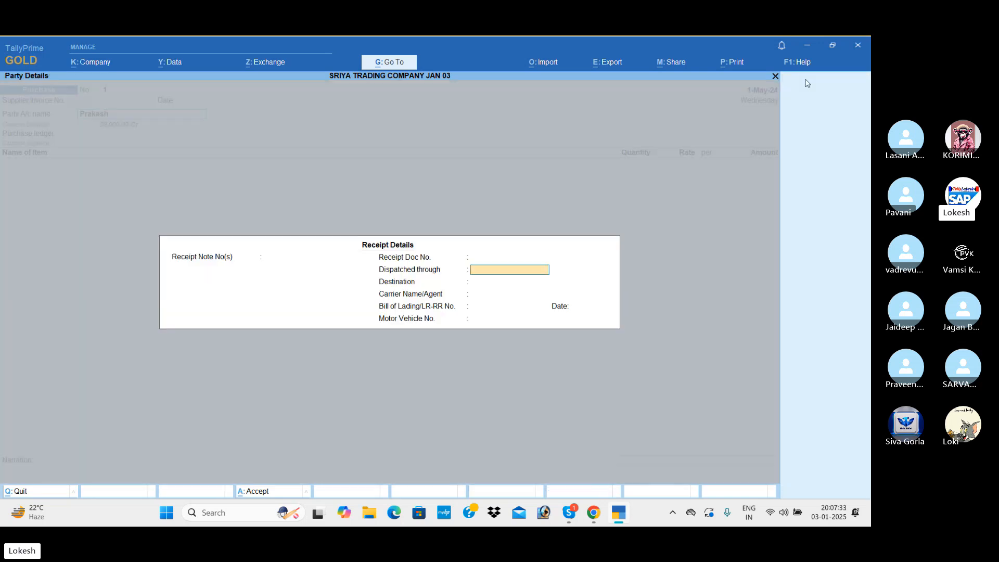
pyautogui.press('Return')
pyautogui.press('Return')
pyautogui.press('Return')
pyautogui.press('Return')
pyautogui.press('Return')
pyautogui.press('Return')
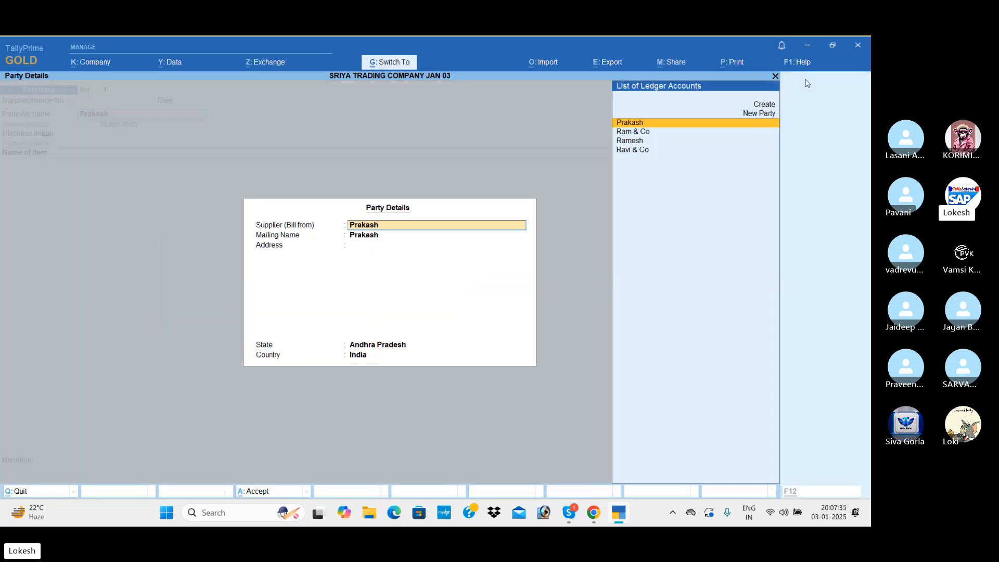
pyautogui.hotkey('ctrl', 'a')
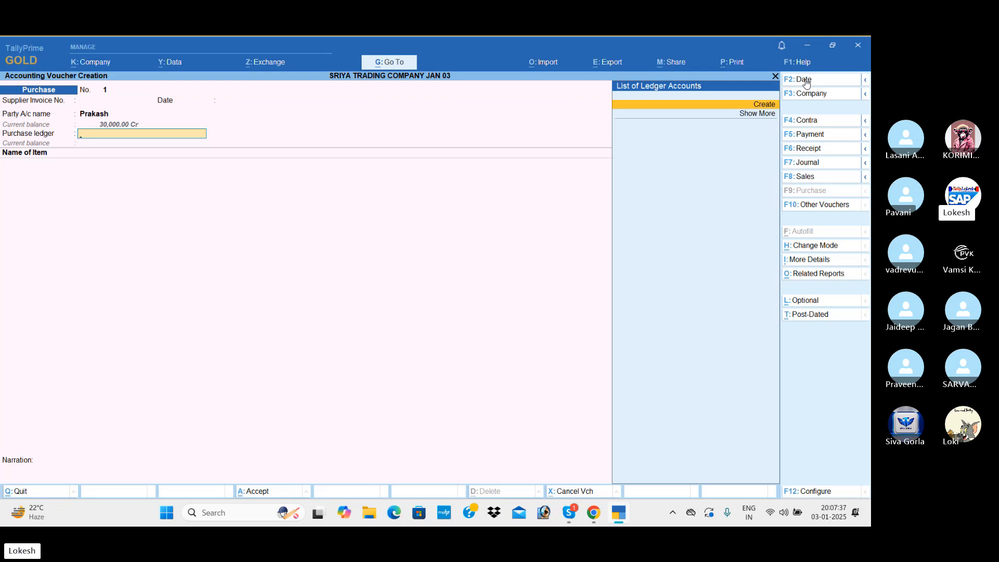
pyautogui.press('Return')
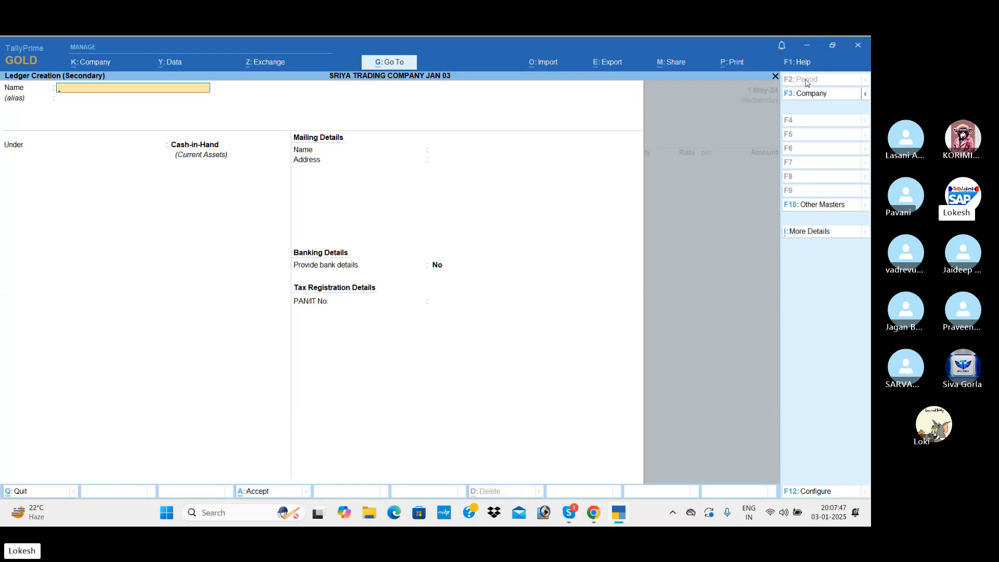
pyautogui.press('Escape')
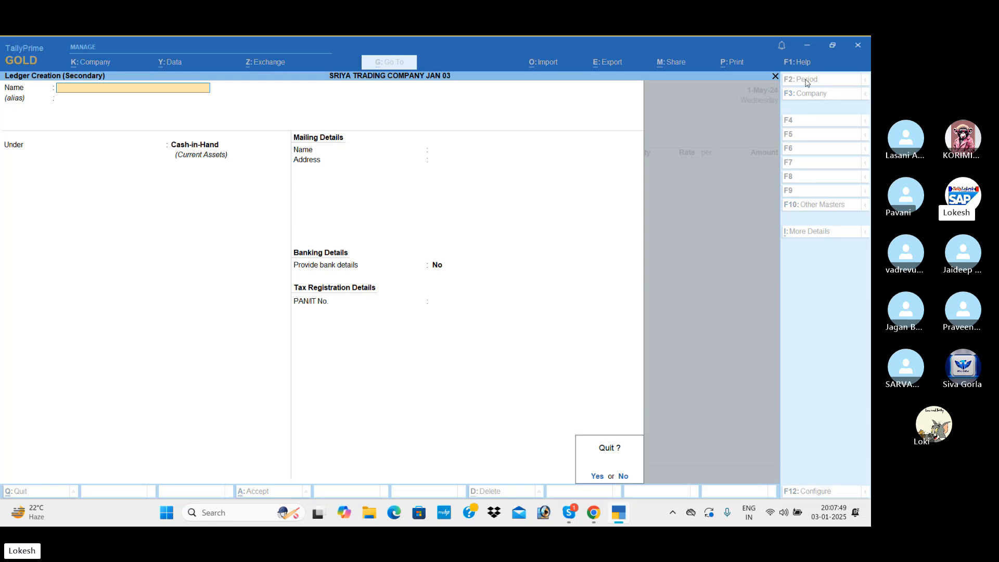
pyautogui.press('y')
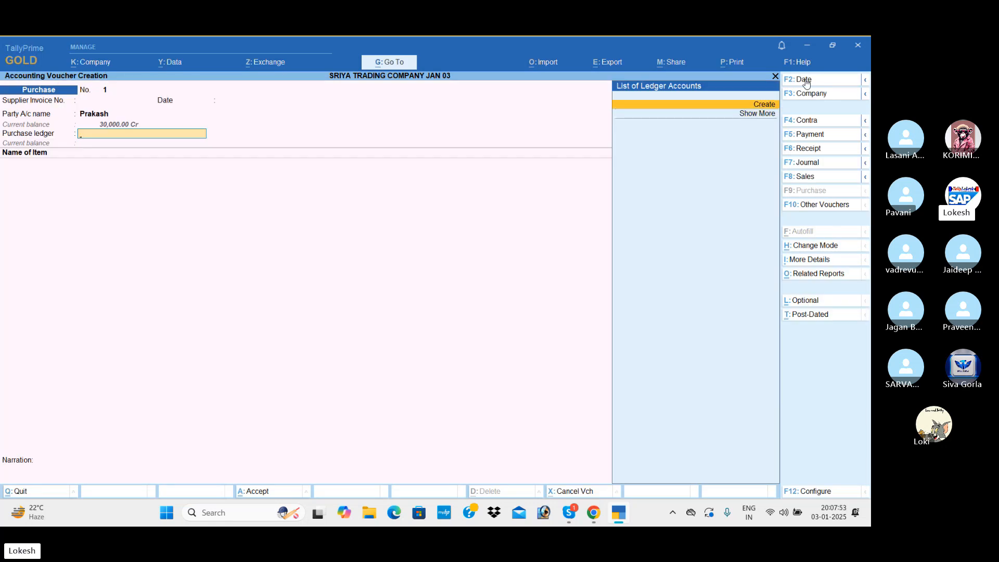
# Create a ledger named Purchase under Purchase Accounts with ledger type Not Applicable and use it as the voucher's purchase ledger
pyautogui.press('Return')
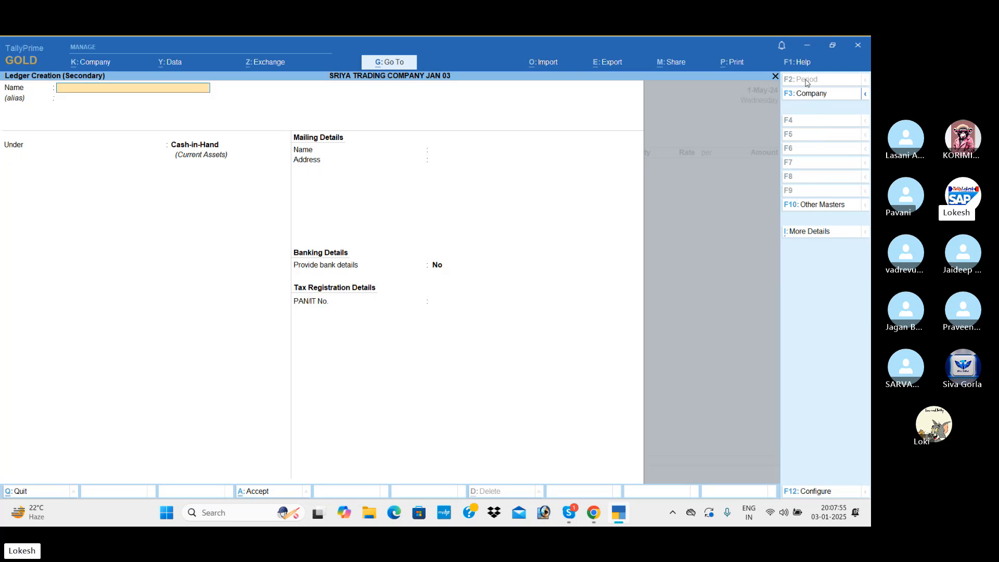
pyautogui.write('Purchase')
pyautogui.press('Return')
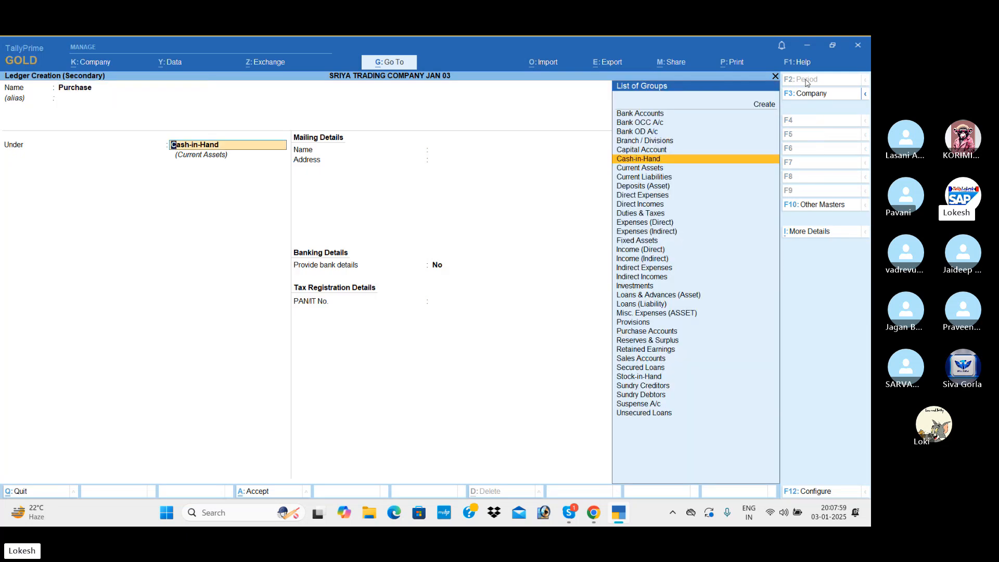
pyautogui.write('Pu')
pyautogui.press('Return')
pyautogui.press('Return')
pyautogui.press('Return')
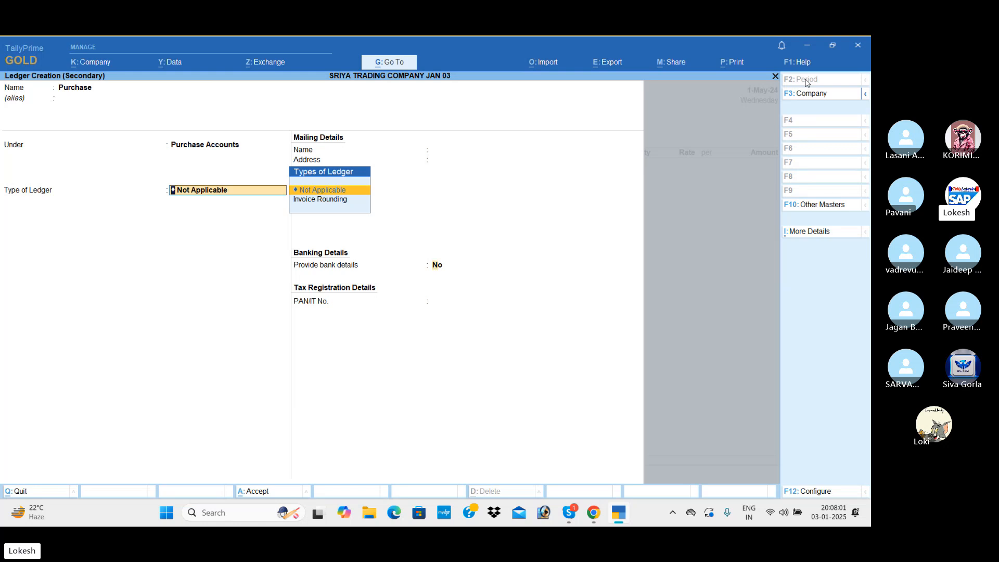
pyautogui.press('Return')
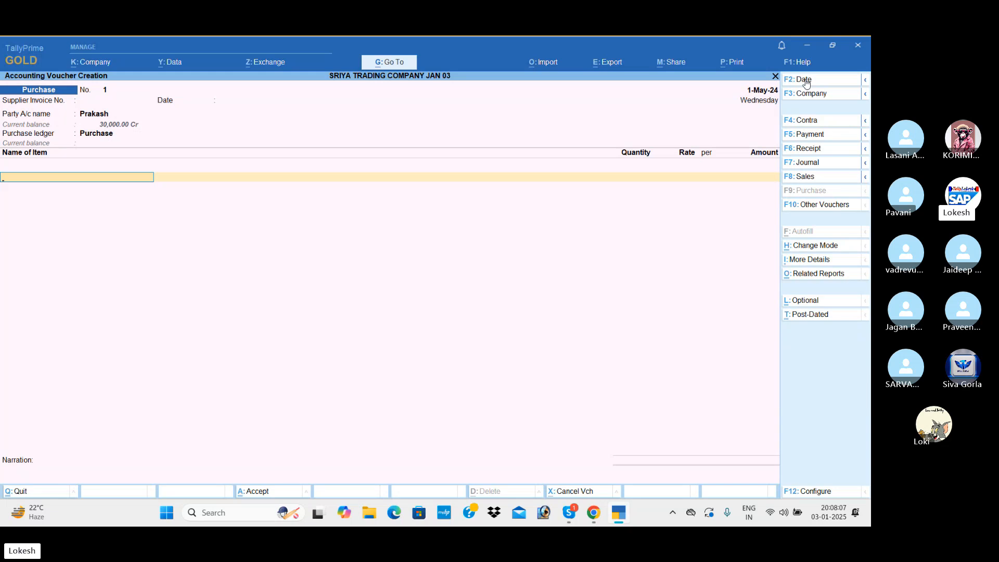
# Add Ceiling Fans to the purchase voucher with a quantity of 50 nos
pyautogui.write('C')
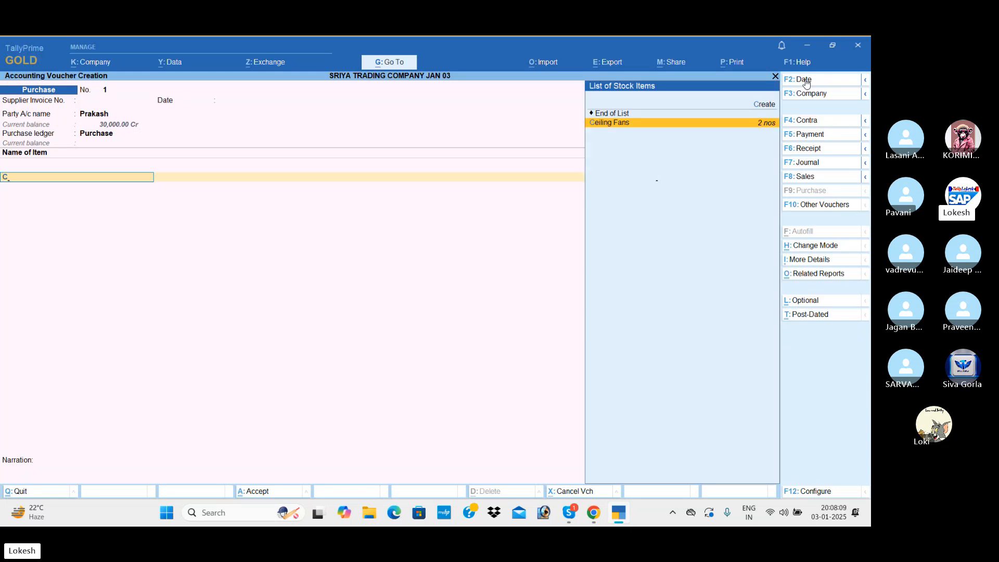
pyautogui.press('Return')
pyautogui.write('50')
pyautogui.press('Return')
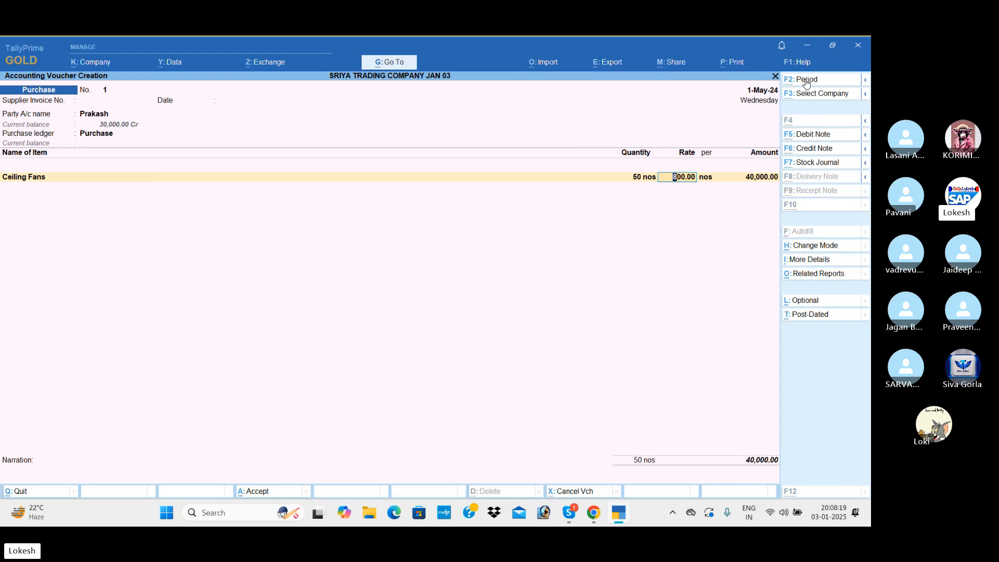
# Switch to Skype, look through the call's participant list, and return to TallyPrime
pyautogui.hotkey('alt', 'Tab')
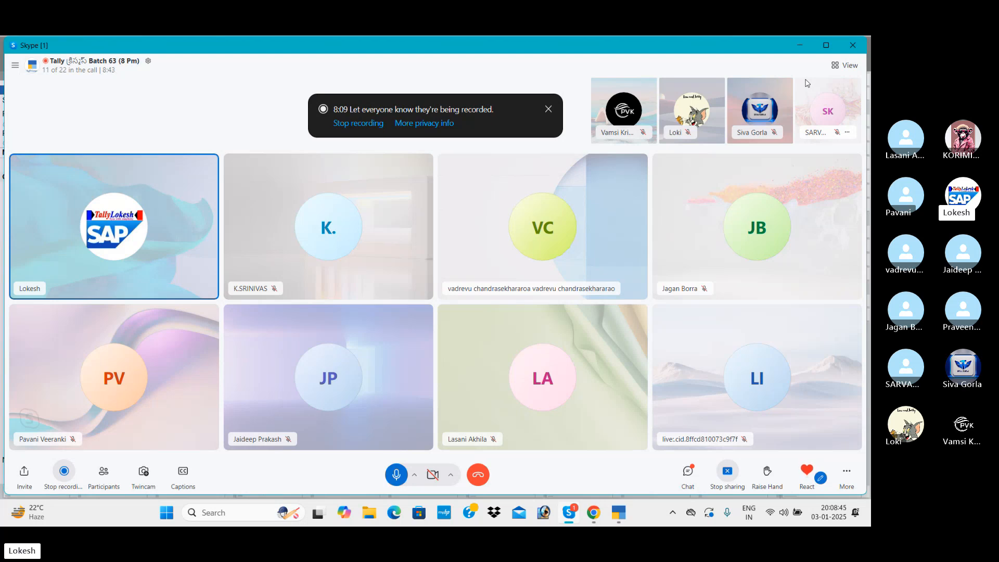
pyautogui.click(104, 476)
pyautogui.scroll(-3, 454, 316)
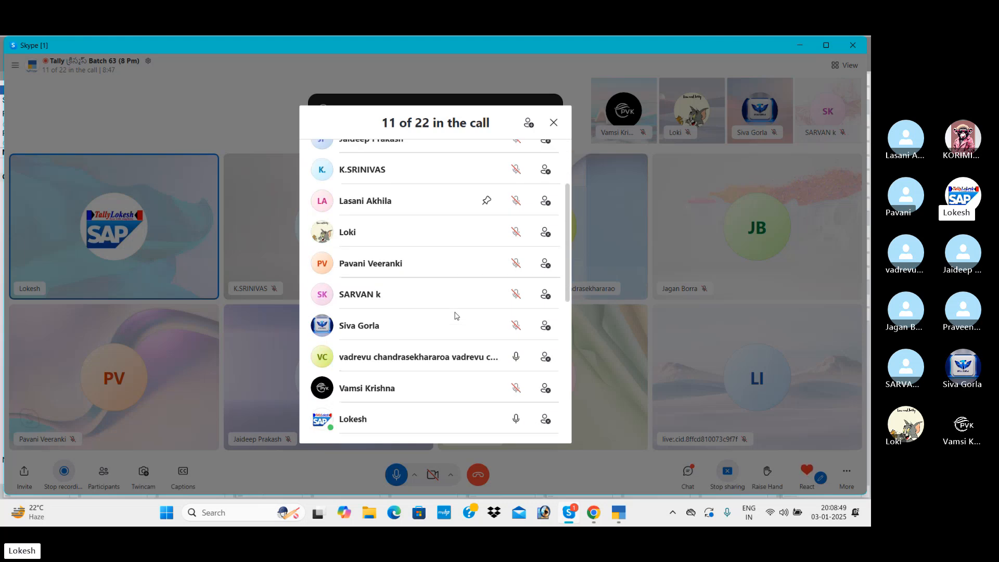
pyautogui.scroll(-3, 455, 316)
pyautogui.scroll(5, 456, 317)
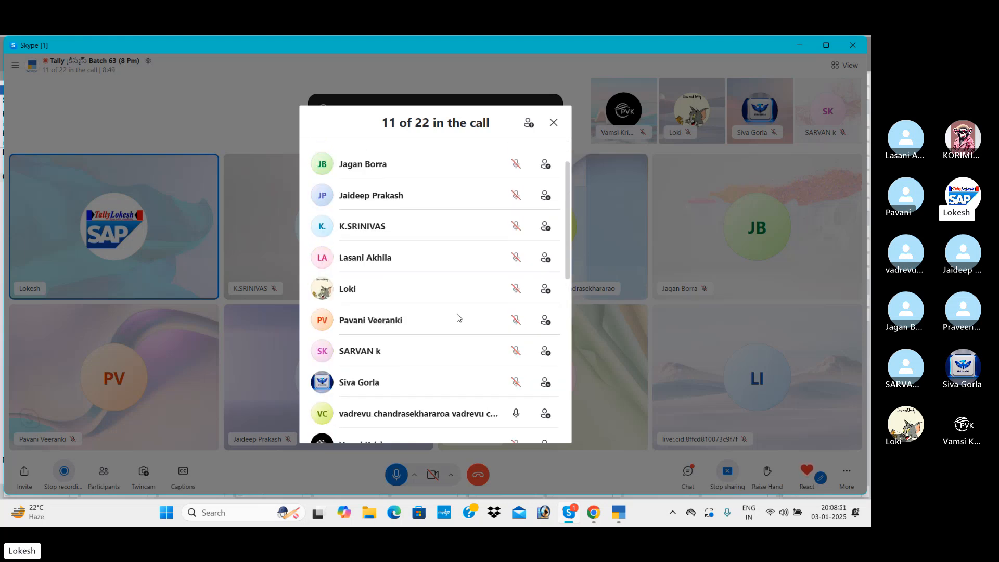
pyautogui.scroll(2, 457, 317)
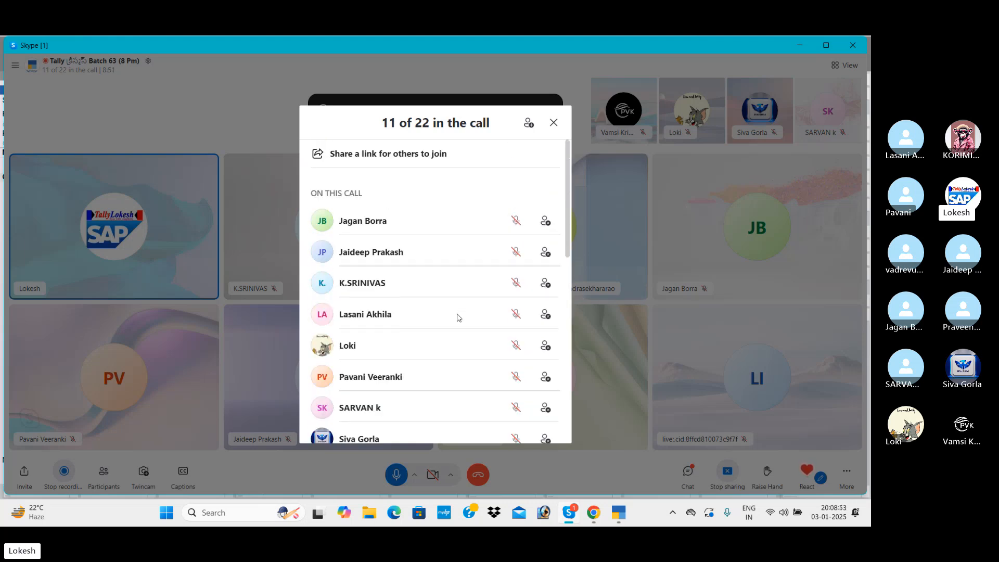
pyautogui.scroll(-12, 458, 317)
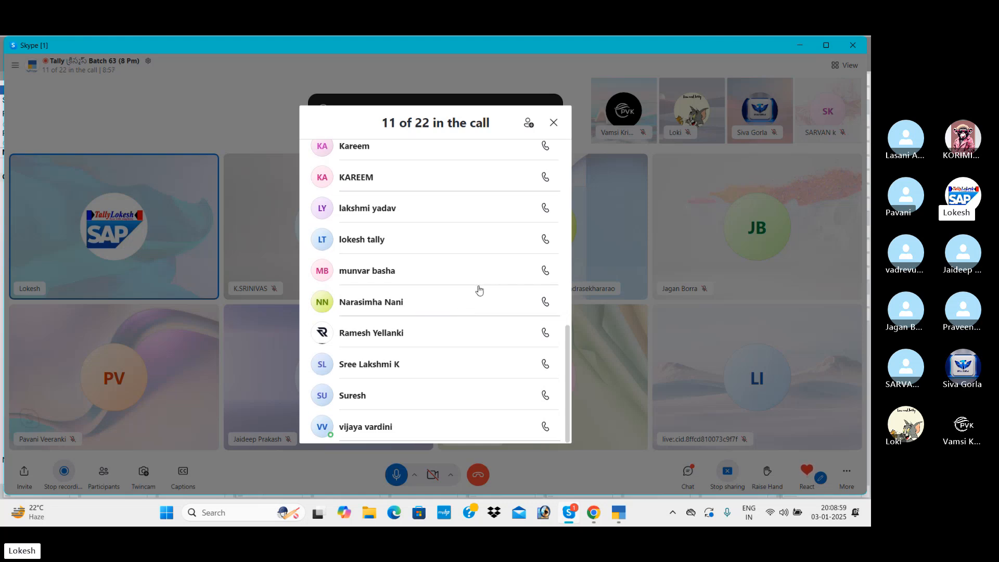
pyautogui.click(553, 124)
pyautogui.hotkey('alt', 'Tab')
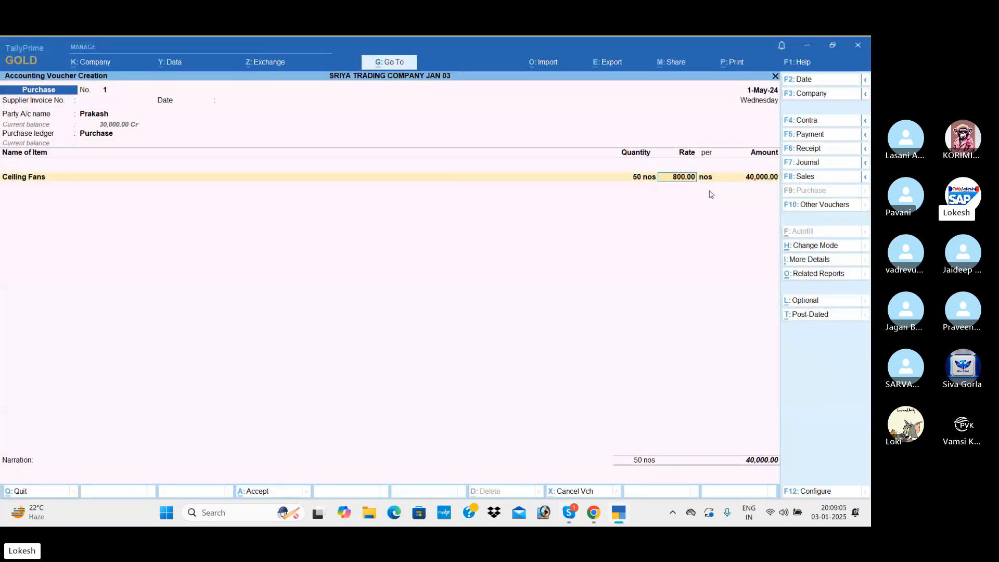
# Accept the rate of 800 per nos and the calculated amount for the Ceiling Fans line
pyautogui.press('Return')
pyautogui.press('Return')
pyautogui.press('Return')
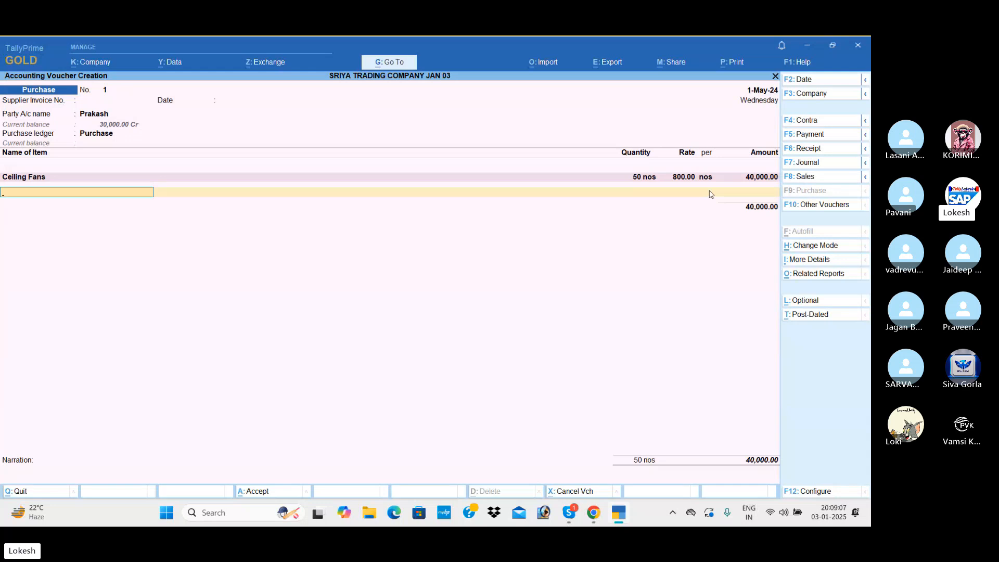
# Add Table Fans to the purchase voucher with a quantity of 50 nos at a rate of 1,000 per nos
pyautogui.write('Ta')
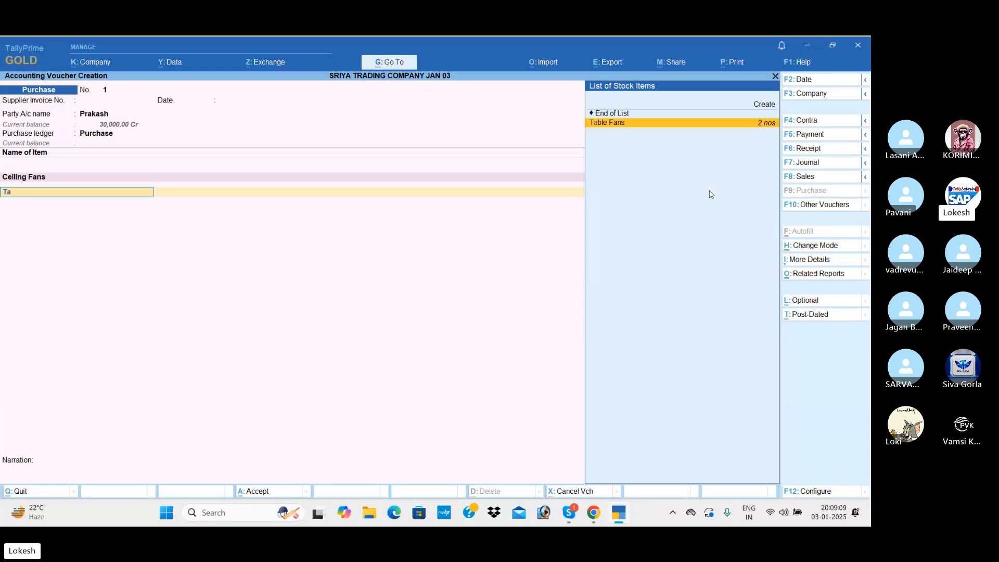
pyautogui.press('Return')
pyautogui.write('50')
pyautogui.press('Return')
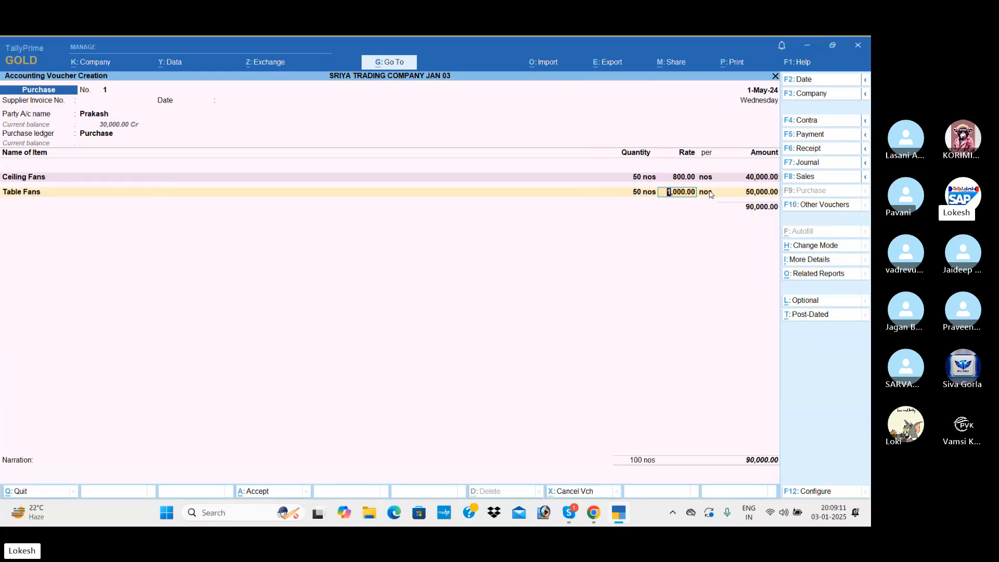
pyautogui.press('Return')
pyautogui.press('Return')
pyautogui.press('Return')
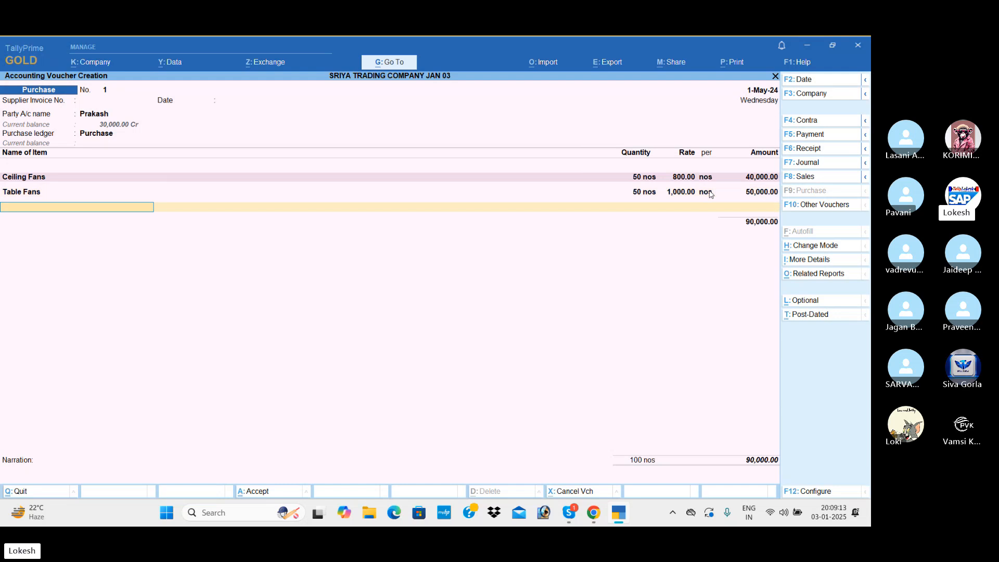
# Add Mixies to the purchase voucher with a quantity of 50 nos at a rate of 1,500 per nos
pyautogui.write('M')
pyautogui.press('Return')
pyautogui.write('50')
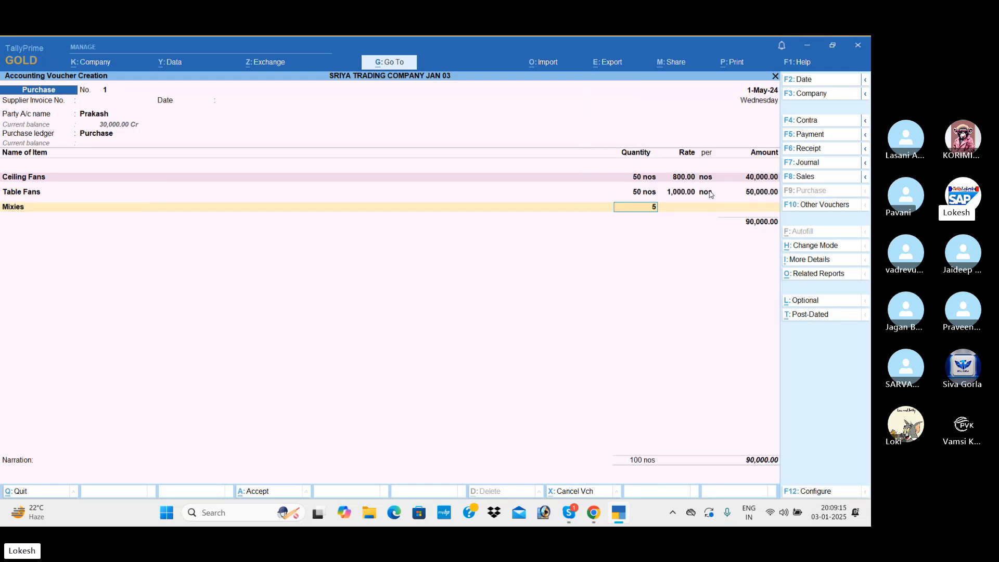
pyautogui.press('Return')
pyautogui.press('Return')
pyautogui.press('Return')
pyautogui.press('Return')
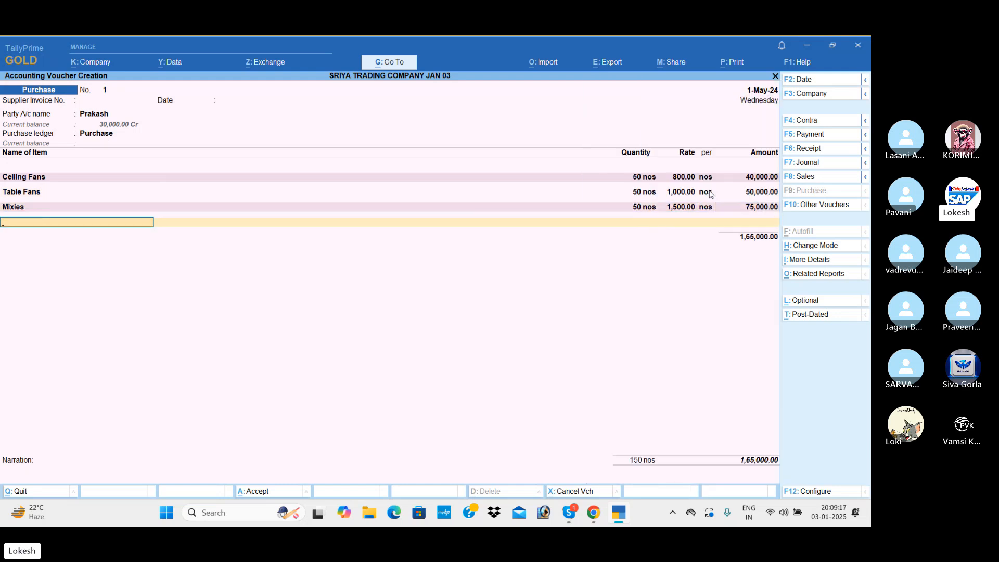
# Add Grinders to the purchase voucher with a quantity of 50 nos at a rate of 2,000 per nos
pyautogui.write('Gr')
pyautogui.press('Return')
pyautogui.write('50')
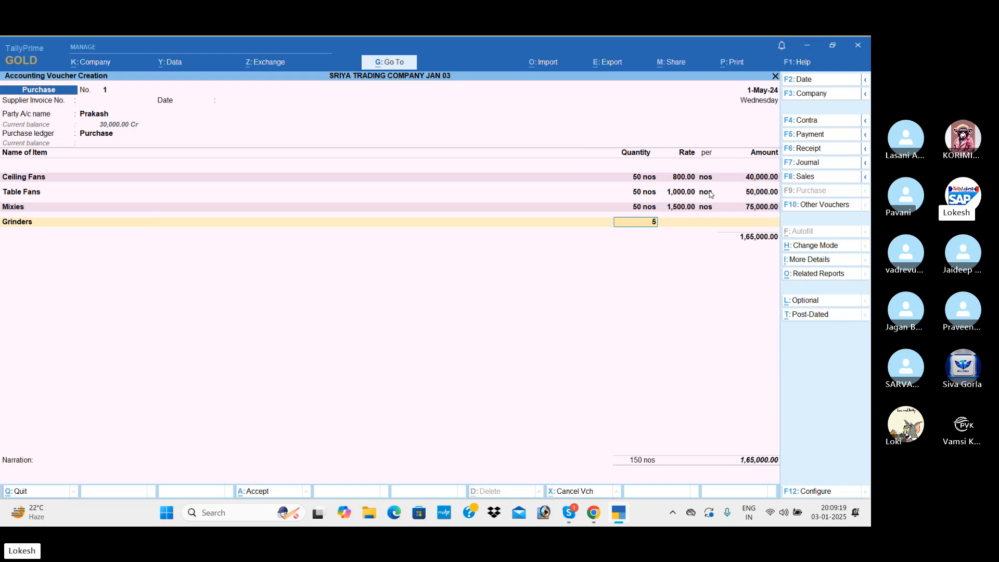
pyautogui.press('Return')
pyautogui.press('Return')
pyautogui.press('Return')
pyautogui.press('Return')
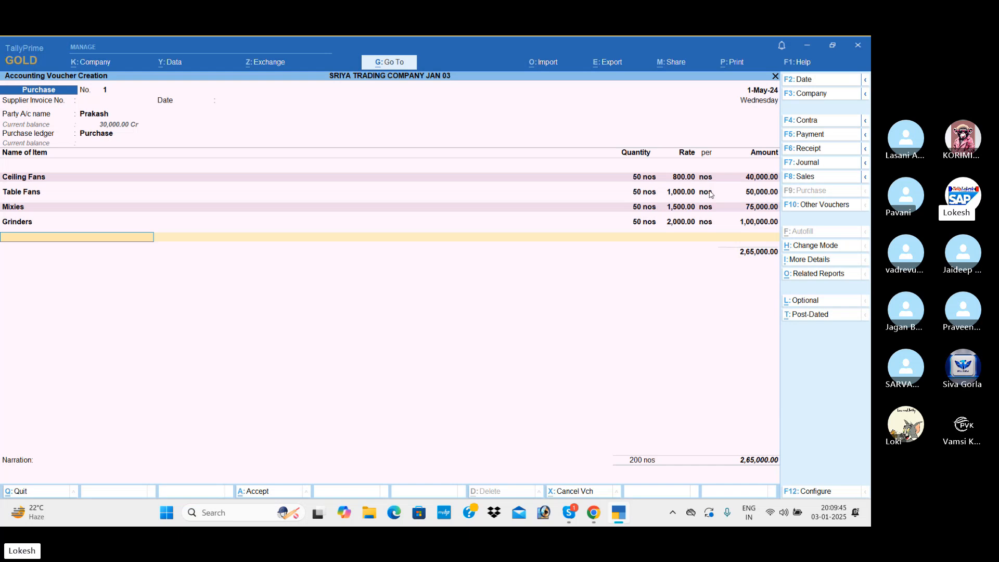
# End the item and ledger entries of purchase voucher 1, leave the narration empty and save the voucher
pyautogui.press('Return')
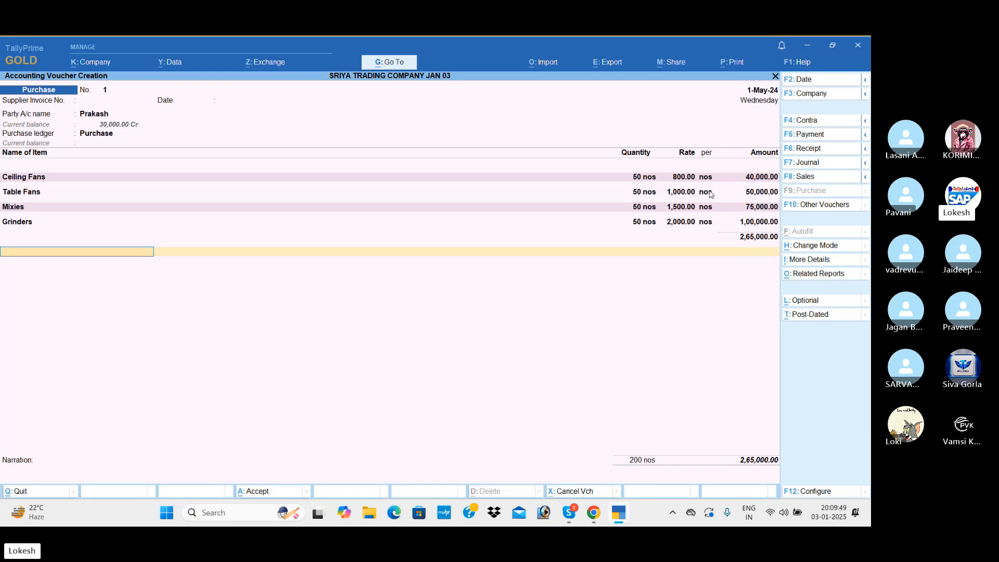
pyautogui.press('Return')
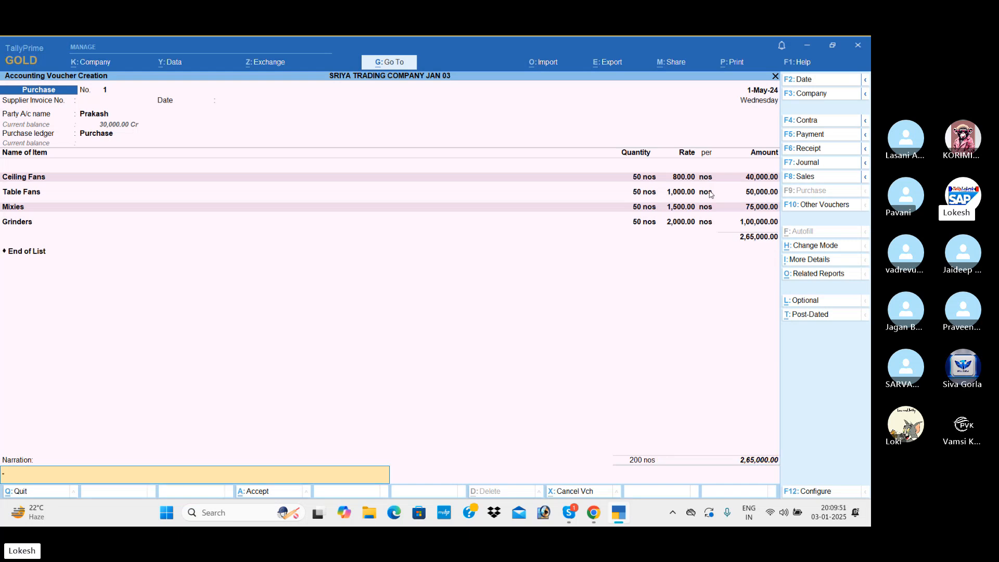
pyautogui.press('Return')
pyautogui.press('Return')
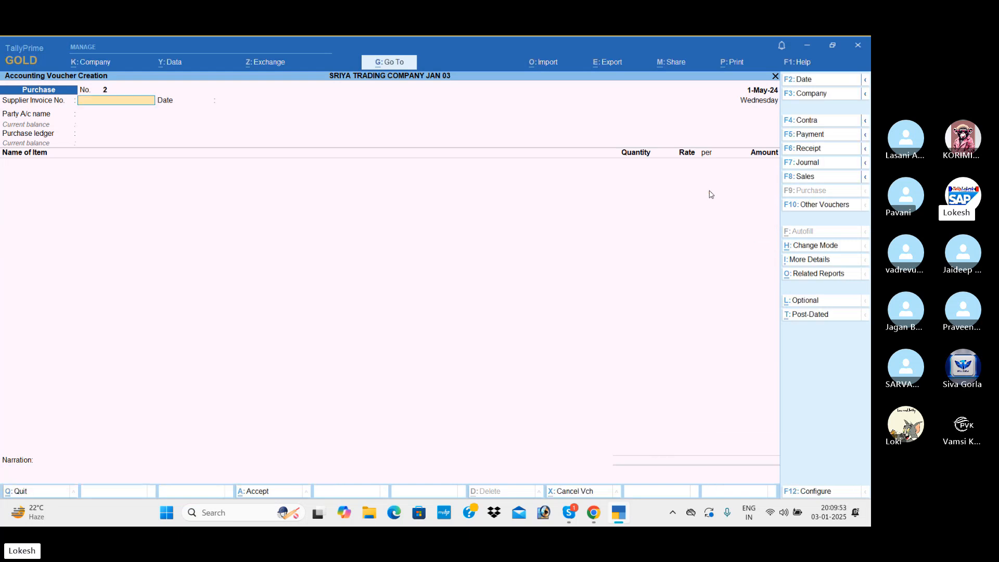
# Set the date of purchase voucher 2 to 2-May-24
pyautogui.click(810, 83)
pyautogui.write('2-5')
pyautogui.press('Return')
# Select the supplier with the 20,000.00 Cr balance as party, leave its detail fields unchanged, and use Purchase as the purchase ledger
pyautogui.press('Return')
pyautogui.press('Return')
pyautogui.press('Down')
pyautogui.press('Down')
pyautogui.press('Down')
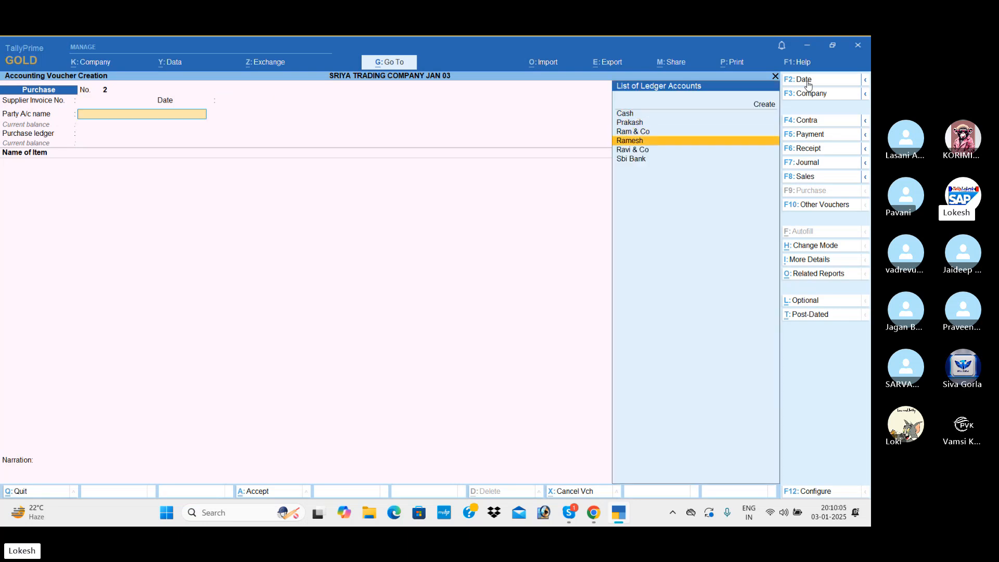
pyautogui.press('Return')
pyautogui.press('Return')
pyautogui.press('Return')
pyautogui.press('Return')
pyautogui.press('Return')
pyautogui.press('Return')
pyautogui.press('Return')
pyautogui.press('Return')
pyautogui.press('Return')
pyautogui.press('Return')
pyautogui.press('Return')
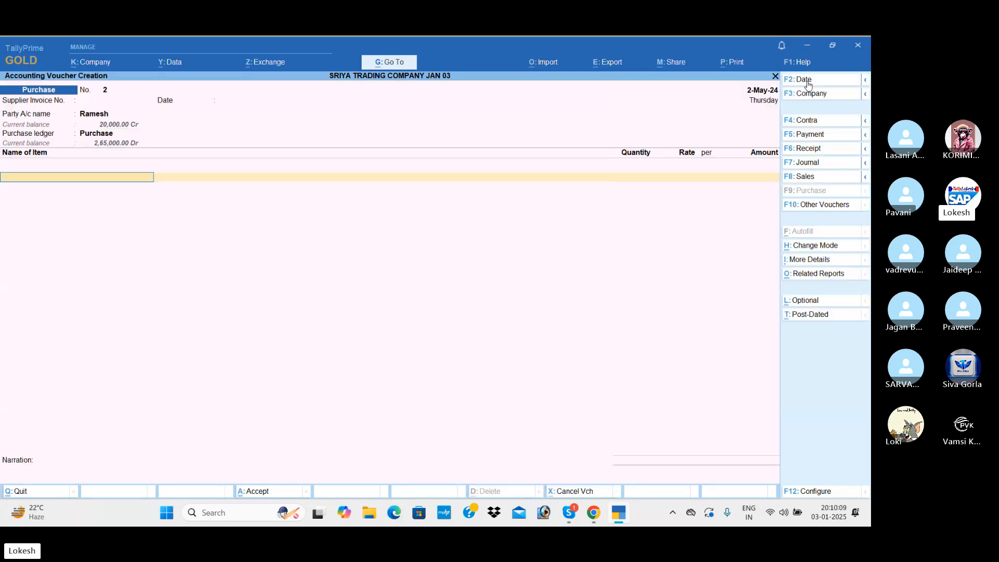
# Add Ceiling Fans to purchase voucher 2 with a quantity of 50 nos at a rate of 800 per nos
pyautogui.write('C')
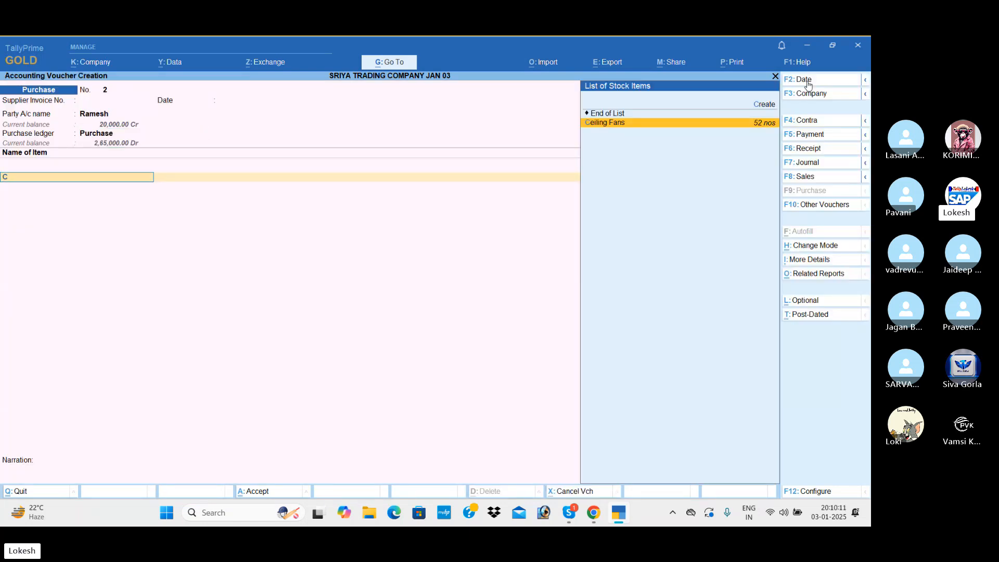
pyautogui.press('Return')
pyautogui.write('50')
pyautogui.press('Return')
pyautogui.press('Return')
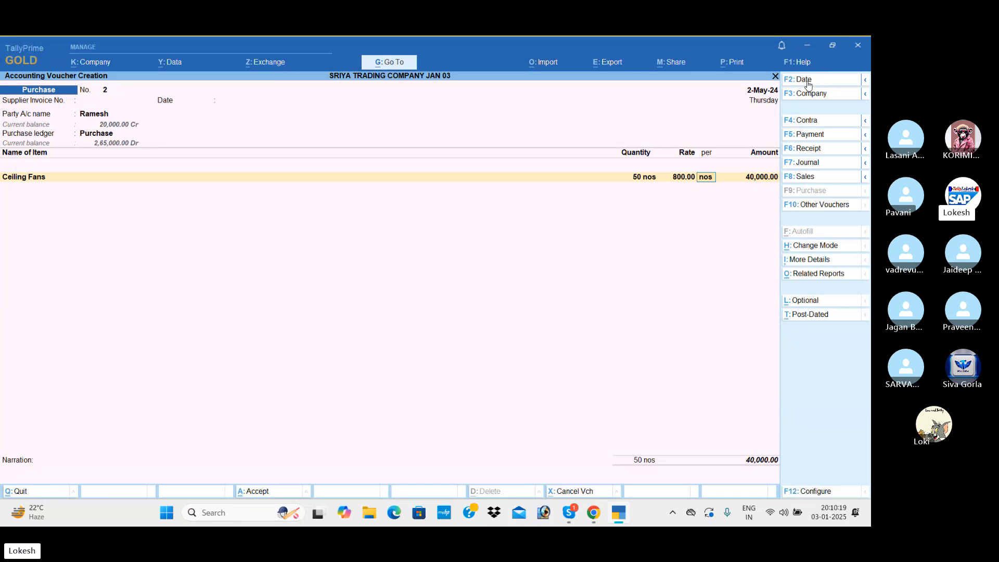
pyautogui.press('Return')
pyautogui.press('Return')
# Add Table Fans to purchase voucher 2 with a quantity of 50 nos at a rate of 1,000 per nos
pyautogui.write('T')
pyautogui.press('Return')
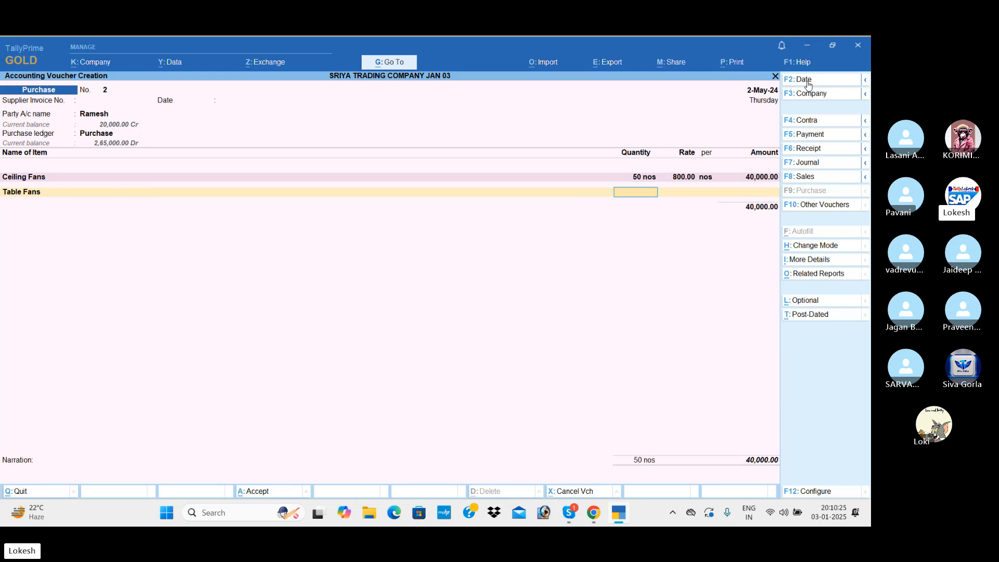
pyautogui.write('0')
pyautogui.press('Return')
pyautogui.write('1000')
pyautogui.press('Return')
pyautogui.press('Return')
pyautogui.press('Return')
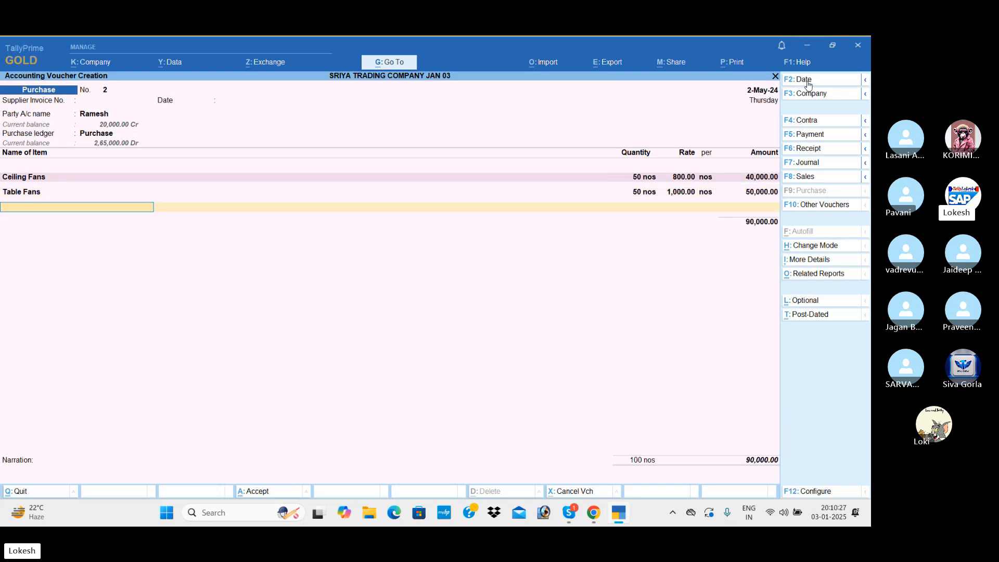
# Add Mixies to purchase voucher 2 with a quantity of 50 nos at a rate of 1,500 per nos
pyautogui.write('M')
pyautogui.press('Return')
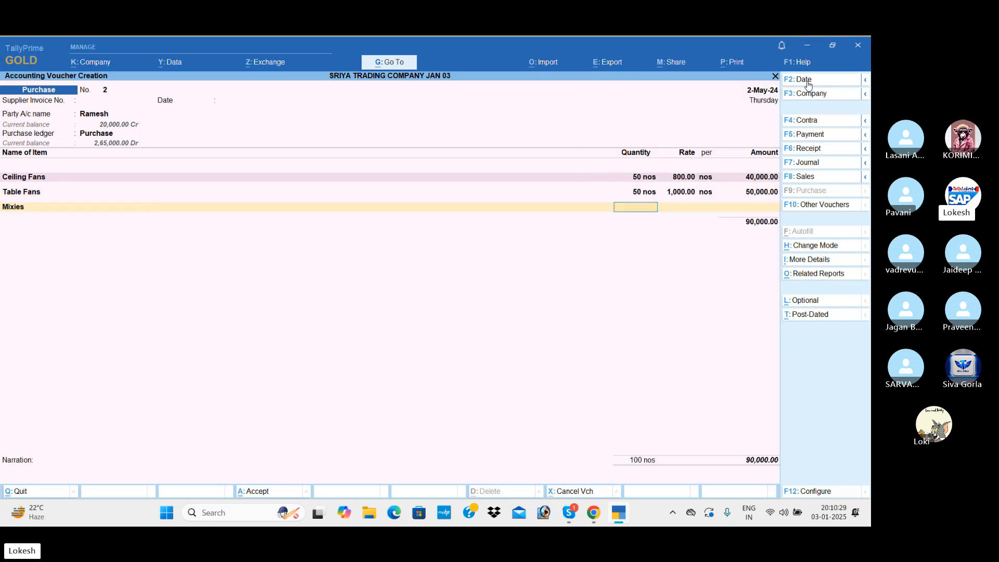
pyautogui.write('50')
pyautogui.press('Return')
pyautogui.press('Return')
pyautogui.press('Return')
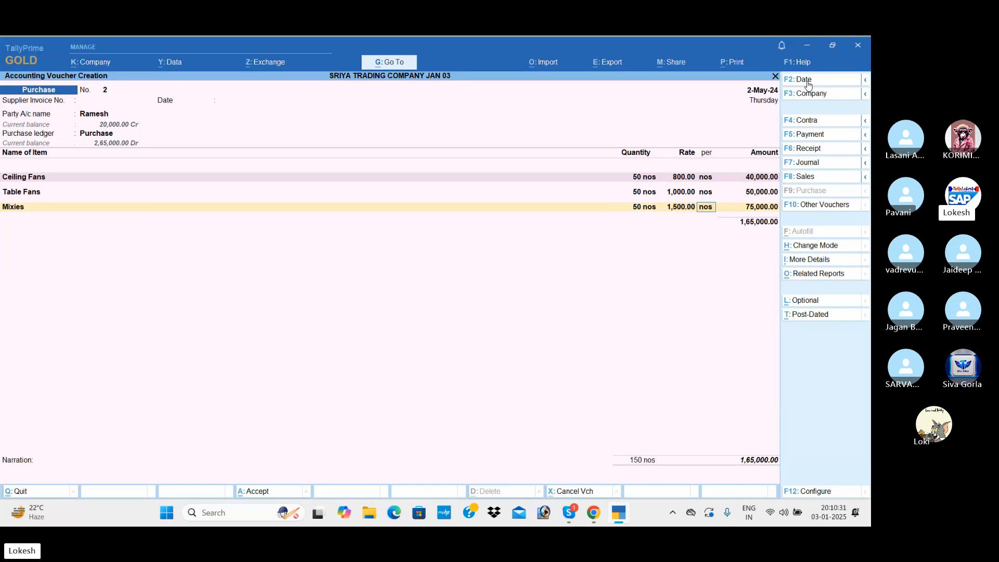
pyautogui.press('Return')
# Add Grinders to purchase voucher 2 with a quantity of 50 nos at a rate of 2,000 per nos
pyautogui.write('G')
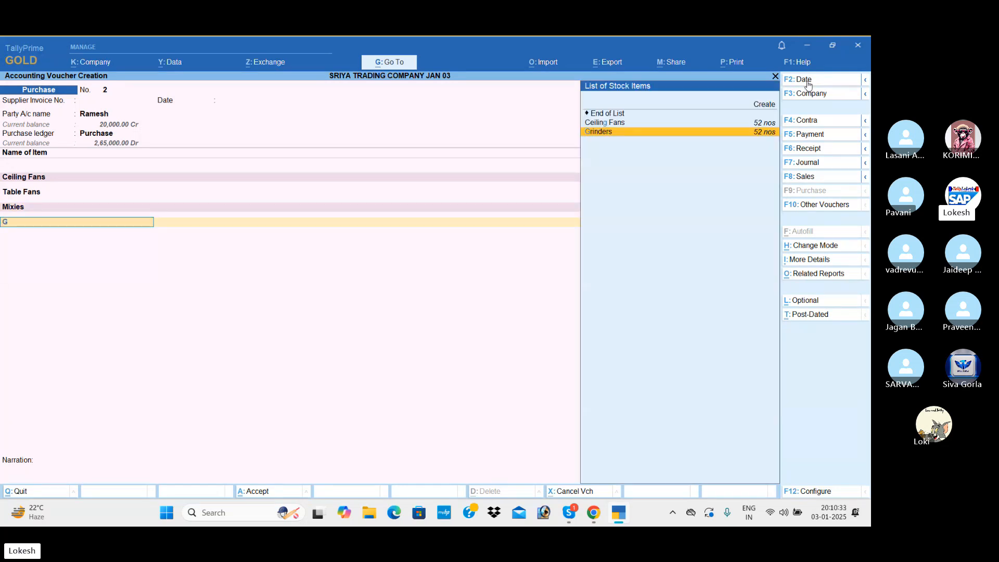
pyautogui.press('Return')
pyautogui.write('50')
pyautogui.press('Return')
pyautogui.press('Return')
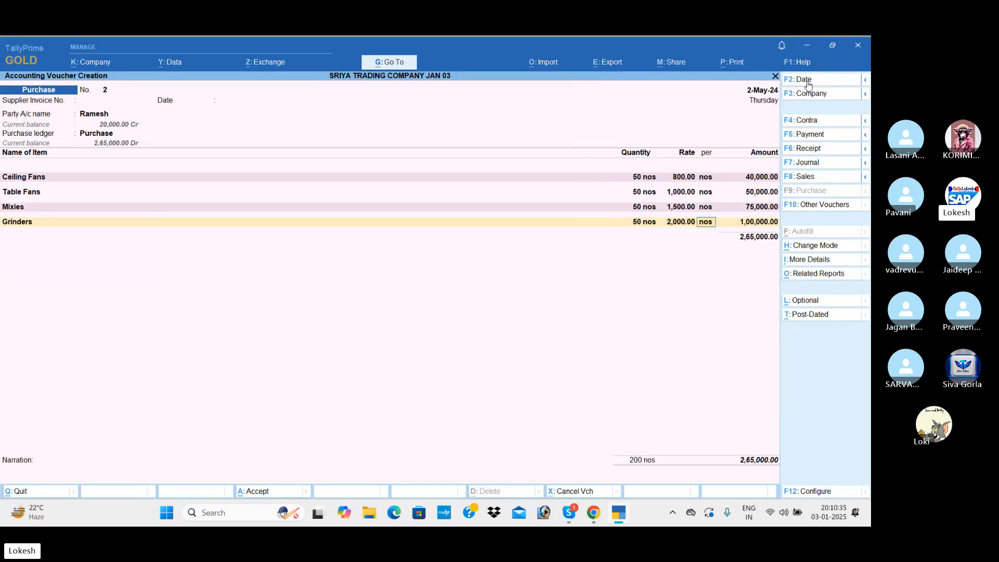
pyautogui.press('Return')
pyautogui.press('Return')
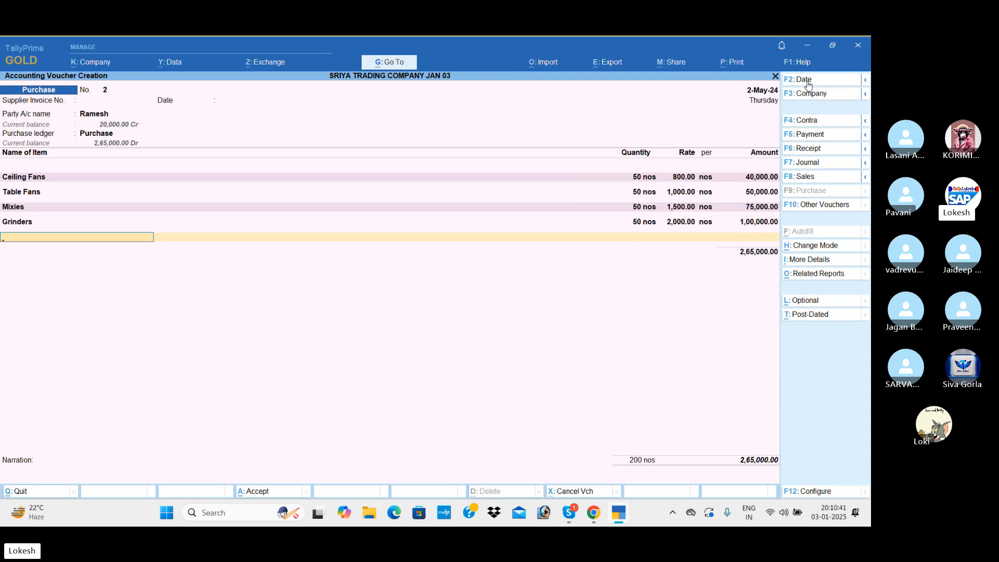
# End the item and ledger entries of purchase voucher 2, leave the narration empty and save the voucher
pyautogui.press('Return')
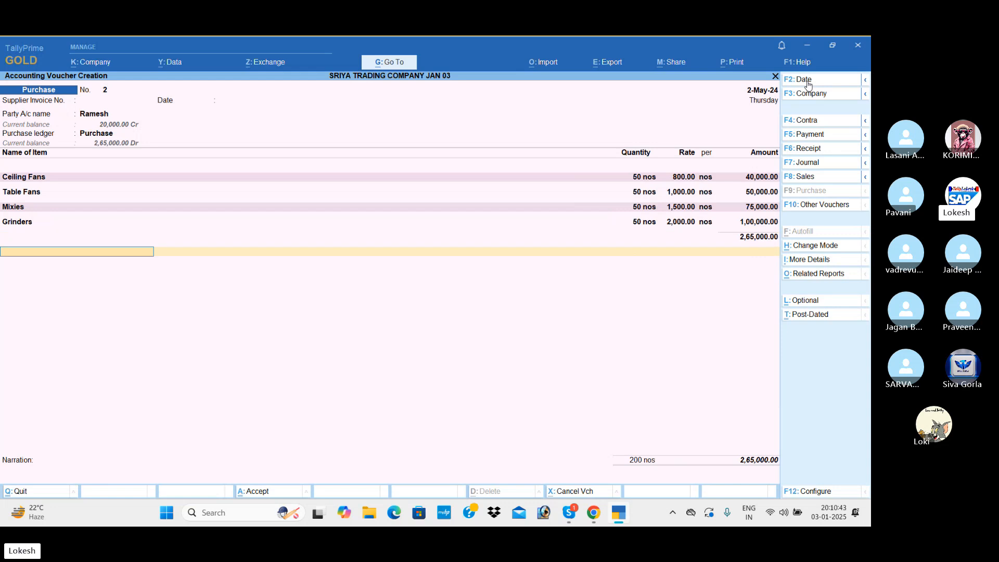
pyautogui.press('Return')
pyautogui.press('Return')
pyautogui.press('Return')
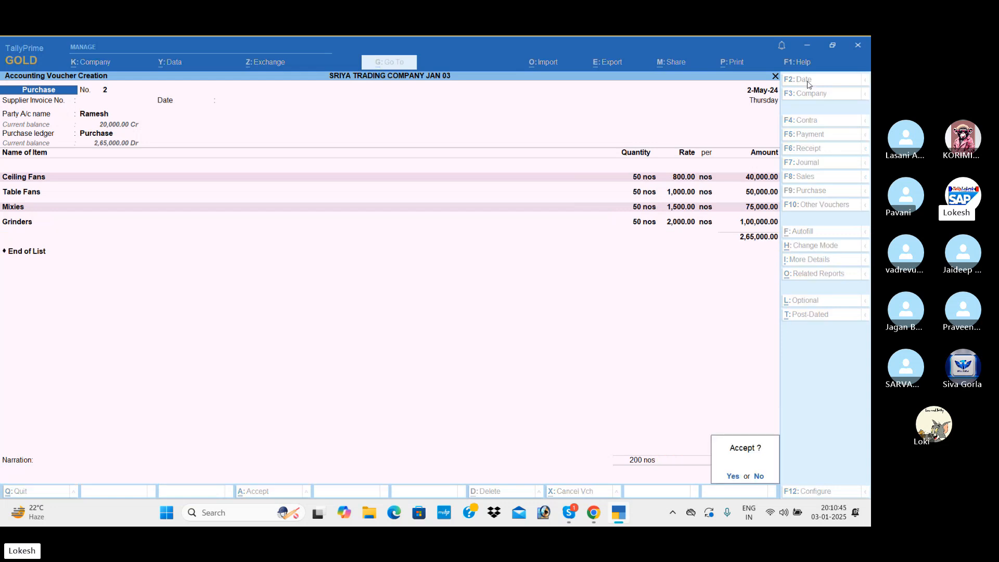
pyautogui.press('Return')
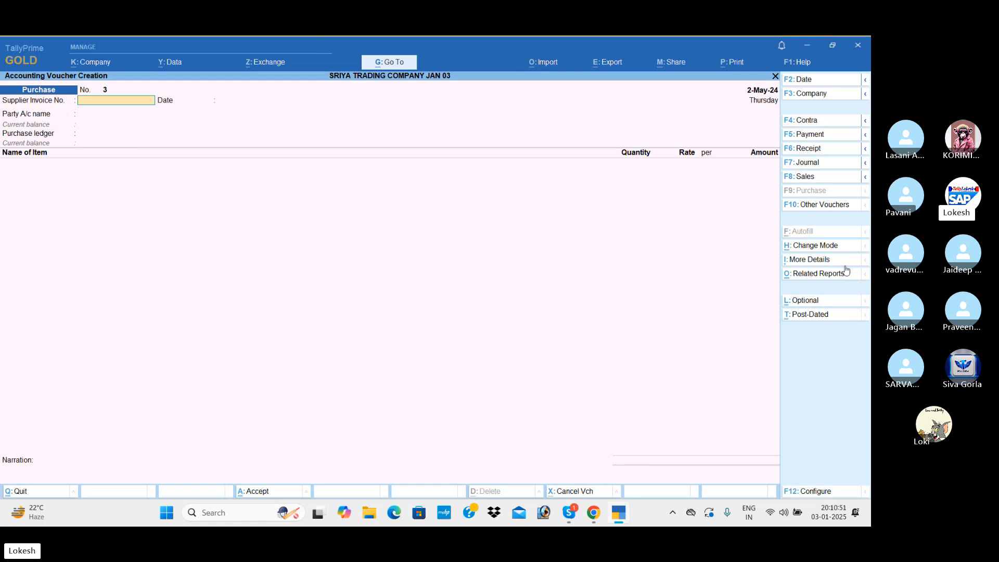
# Switch to a sales voucher and set its date to 1-Jun-24
pyautogui.click(811, 179)
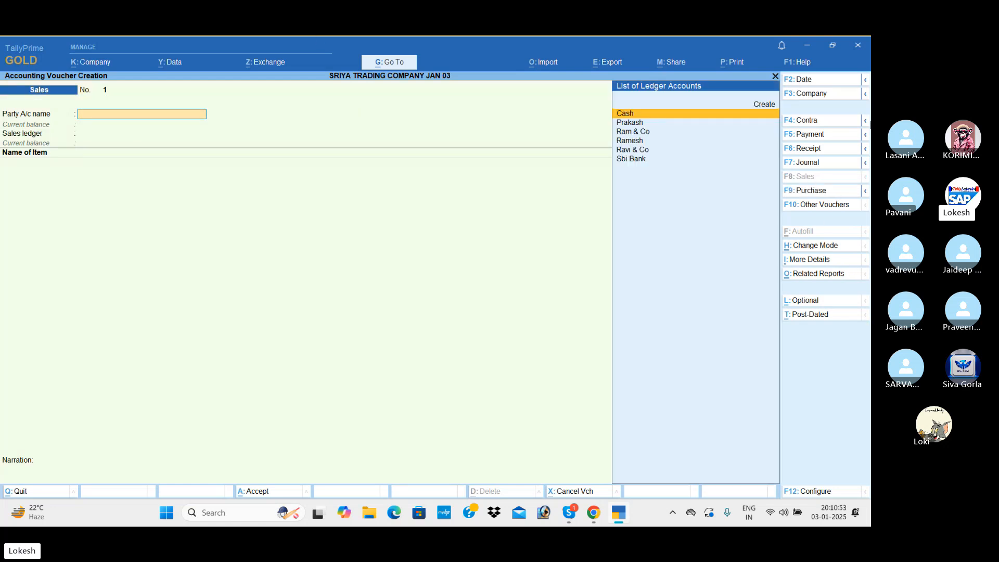
pyautogui.click(825, 86)
pyautogui.write('1-5')
pyautogui.press('Return')
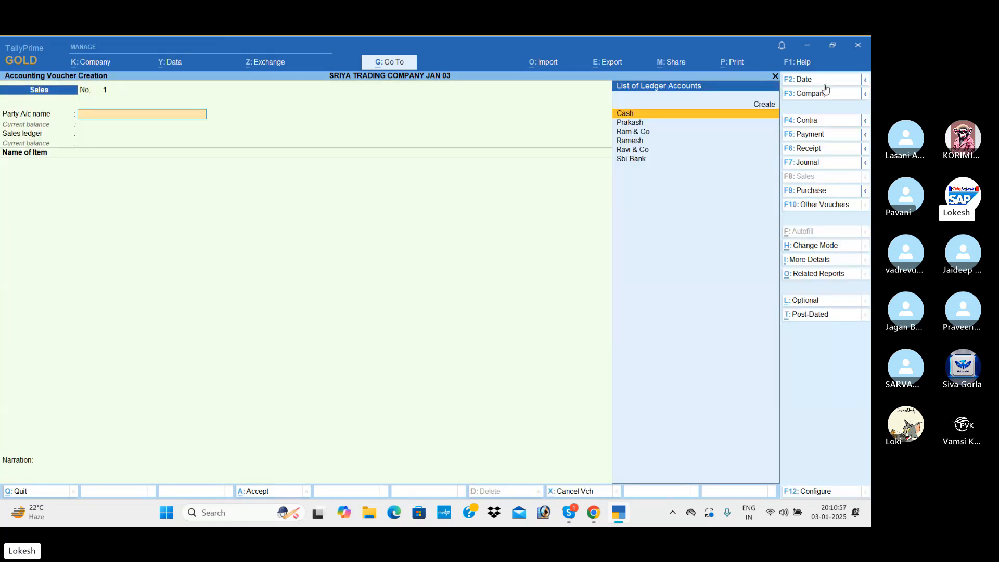
# Select Ram & Co as the sales voucher's party account, leaving the dispatch details blank and the party details unchanged
pyautogui.write('Ra')
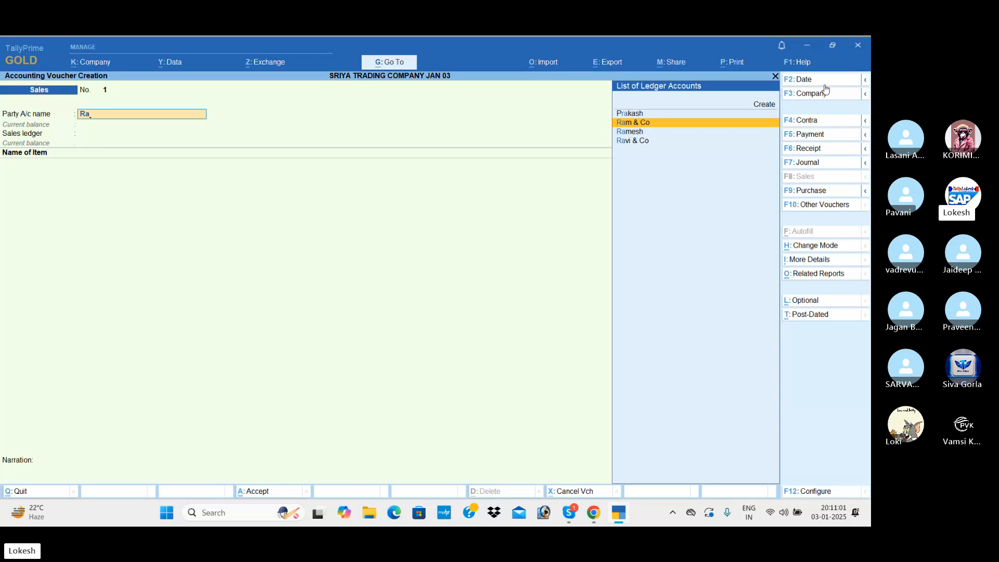
pyautogui.press('Return')
pyautogui.press('Return')
pyautogui.press('Return')
pyautogui.press('Return')
pyautogui.press('Return')
pyautogui.press('Return')
pyautogui.press('Return')
pyautogui.press('Return')
pyautogui.press('Return')
pyautogui.press('Return')
pyautogui.press('Return')
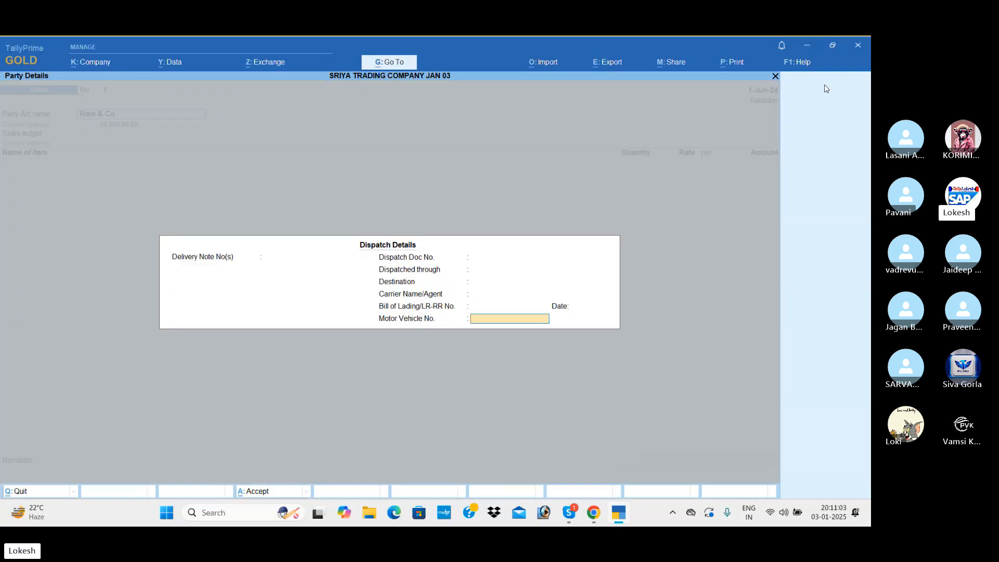
pyautogui.press('Return')
pyautogui.press('Return')
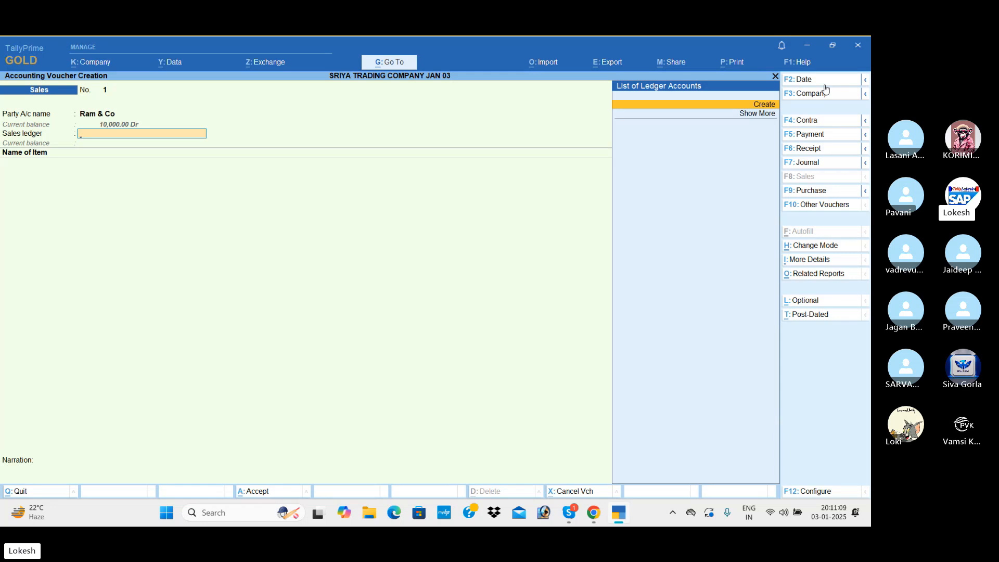
# Create a ledger named Sales under Sales Accounts with ledger type Not Applicable and use it as the voucher's sales ledger
pyautogui.hotkey('alt', 'c')
pyautogui.write('S')
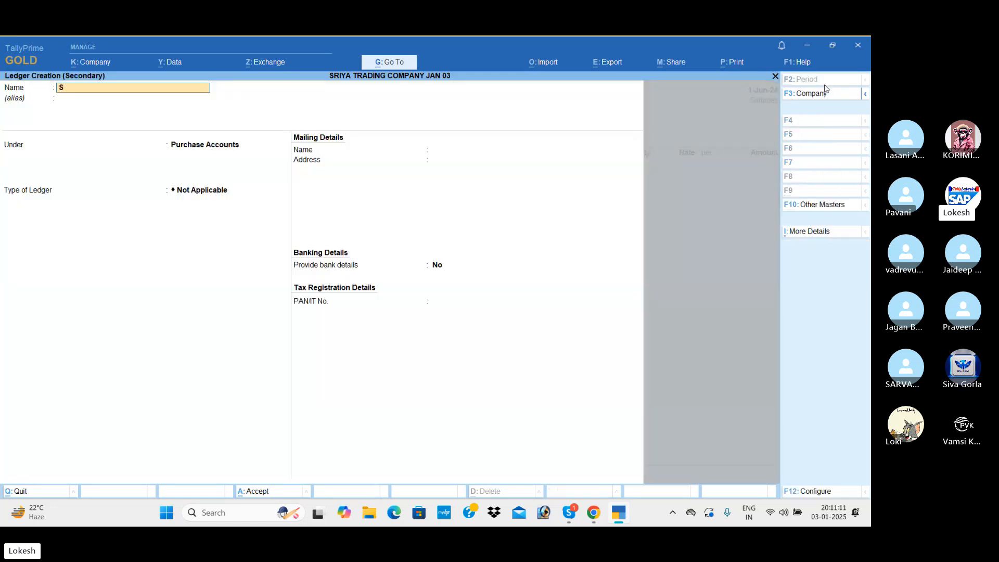
pyautogui.write('ale')
pyautogui.press('Return')
pyautogui.press('Return')
pyautogui.write('sa')
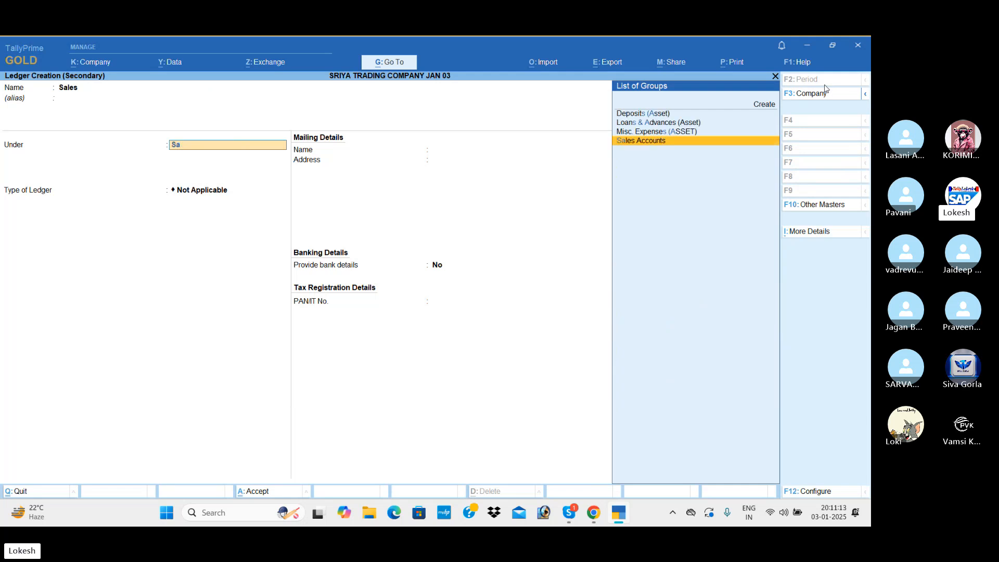
pyautogui.press('Return')
pyautogui.press('Return')
pyautogui.press('Return')
pyautogui.press('Return')
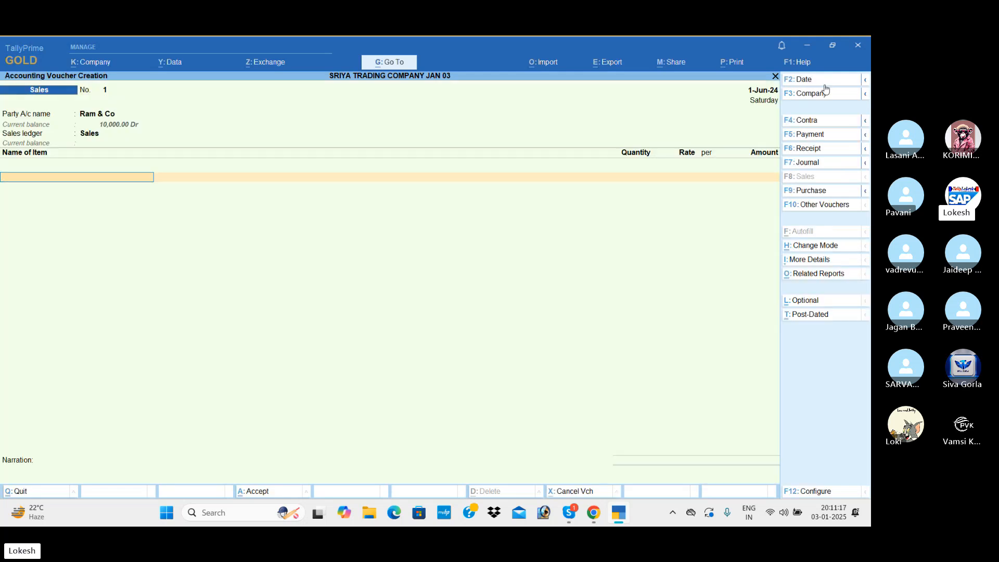
# Add Ceiling Fans to the sales voucher with a quantity of 35 nos at a rate of 1,000 per nos
pyautogui.press('Return')
pyautogui.write('3')
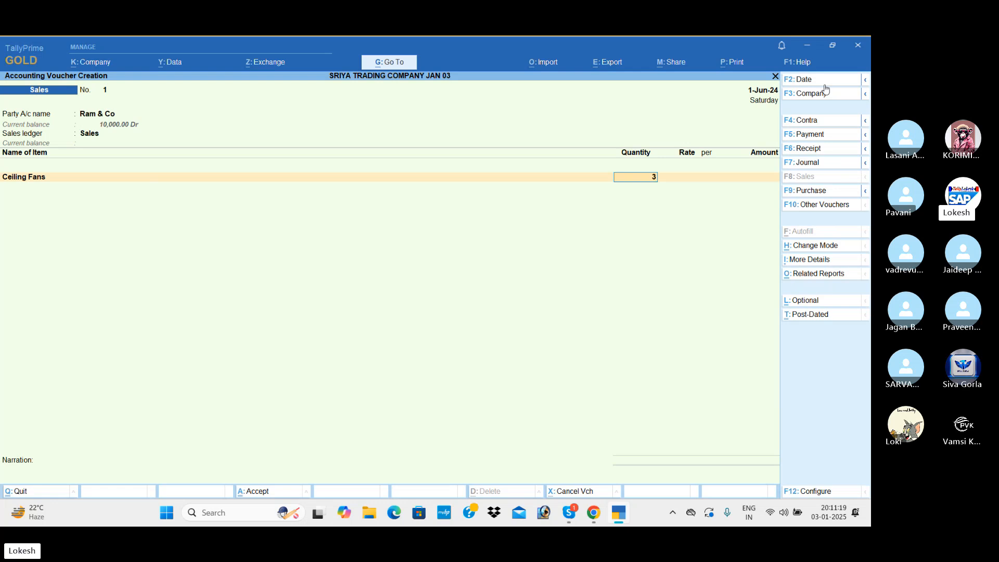
pyautogui.write('5')
pyautogui.press('Return')
pyautogui.write('1000')
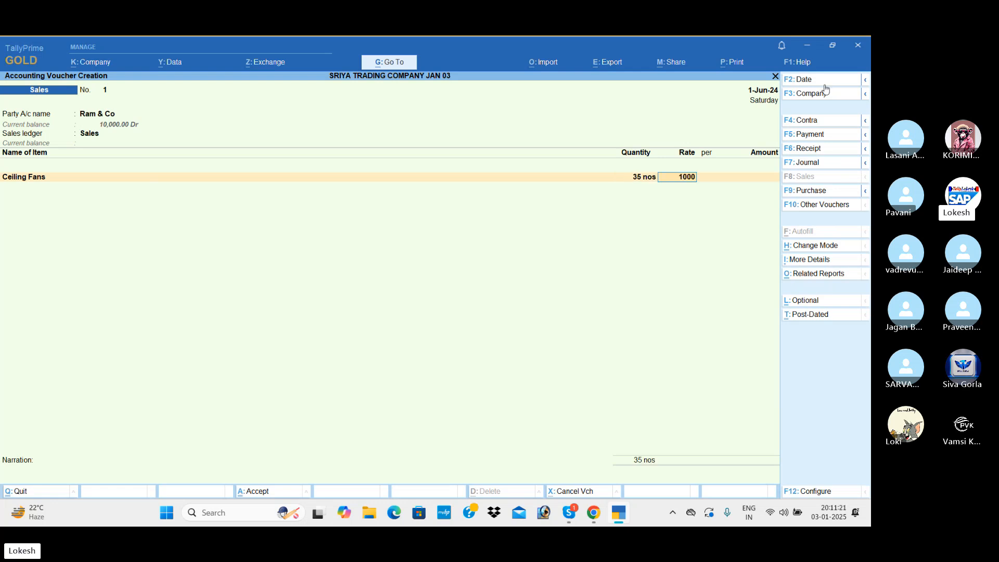
pyautogui.press('Return')
pyautogui.press('Return')
pyautogui.press('Return')
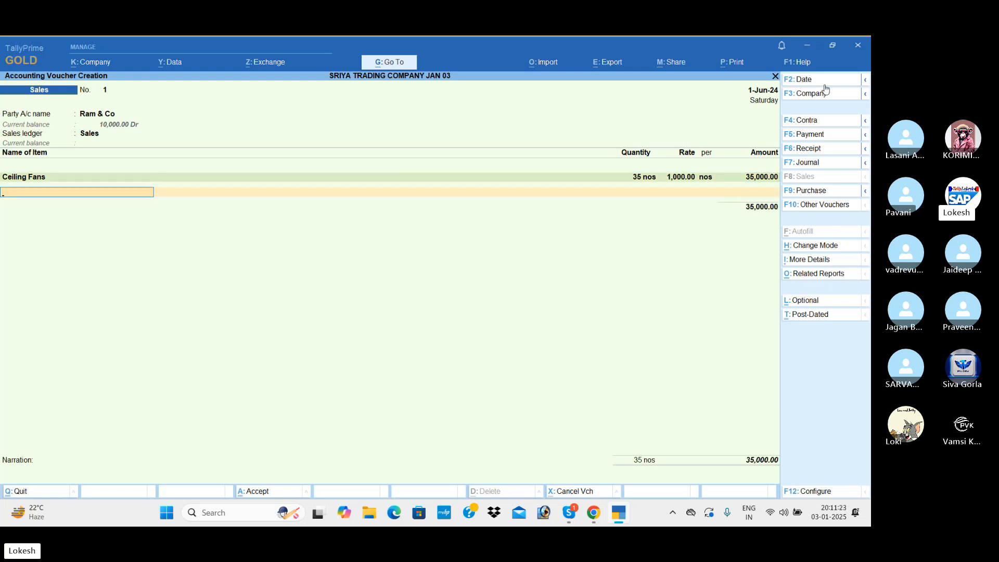
# Add Table Fans to the Ram & Co sales voucher with a quantity of 35 nos at a rate of 1,500 per nos
pyautogui.write('ta')
pyautogui.press('Return')
pyautogui.write('35')
pyautogui.press('Return')
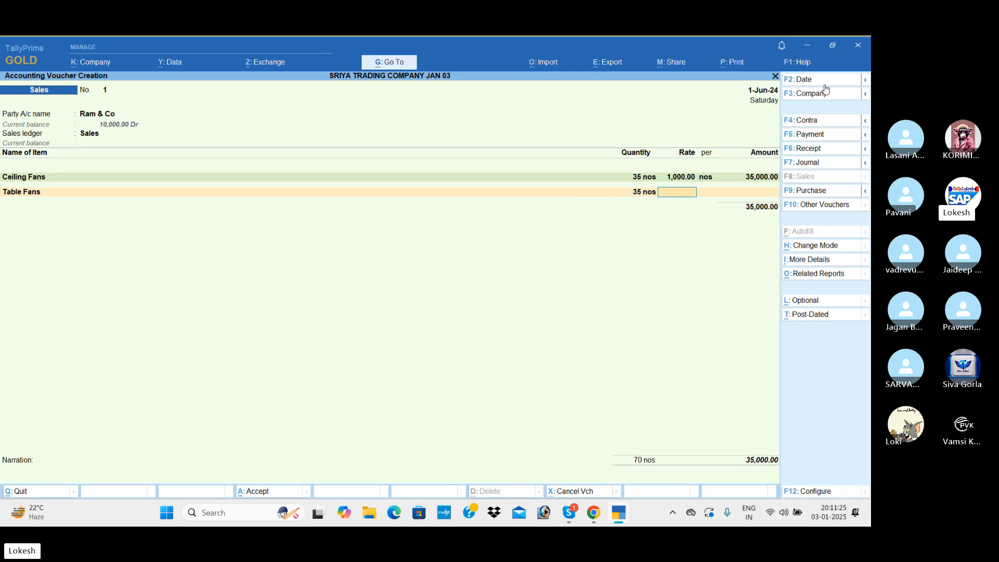
pyautogui.write('1,500')
pyautogui.press('Return')
pyautogui.press('Return')
pyautogui.press('Return')
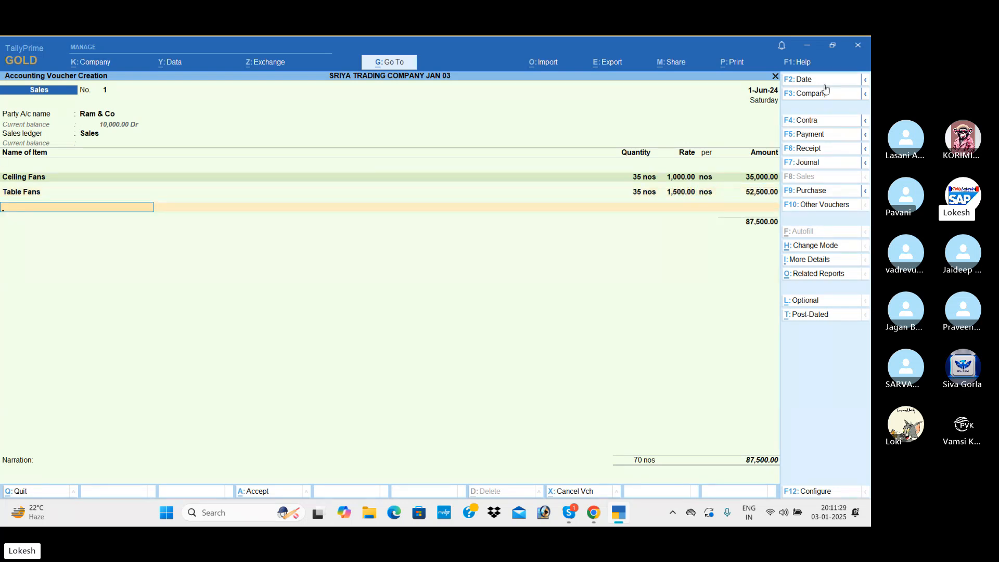
# Add Mixies to the Ram & Co sales voucher with a quantity of 35 nos at a rate of 2,000 per nos
pyautogui.write('Mi')
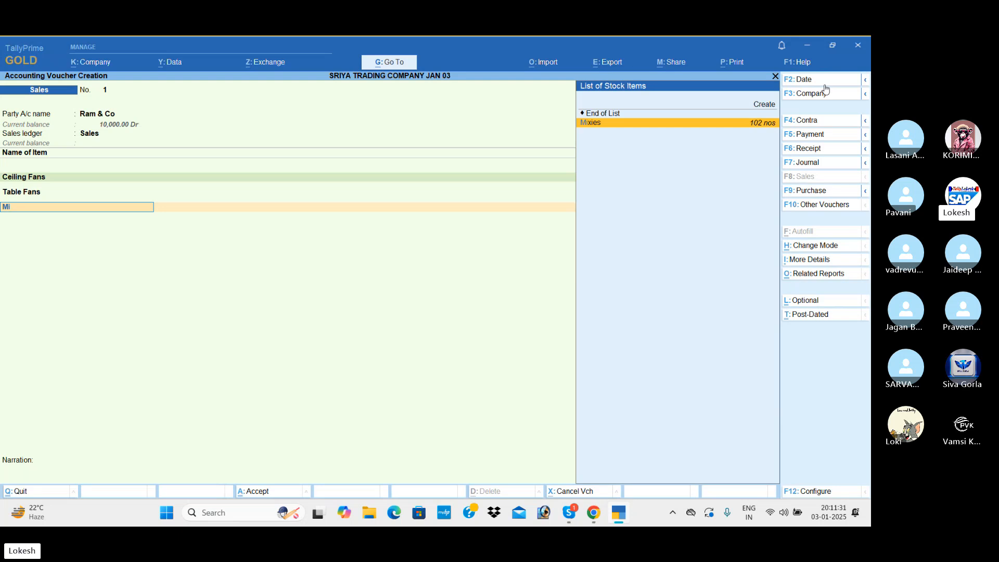
pyautogui.press('Return')
pyautogui.write('35')
pyautogui.press('Return')
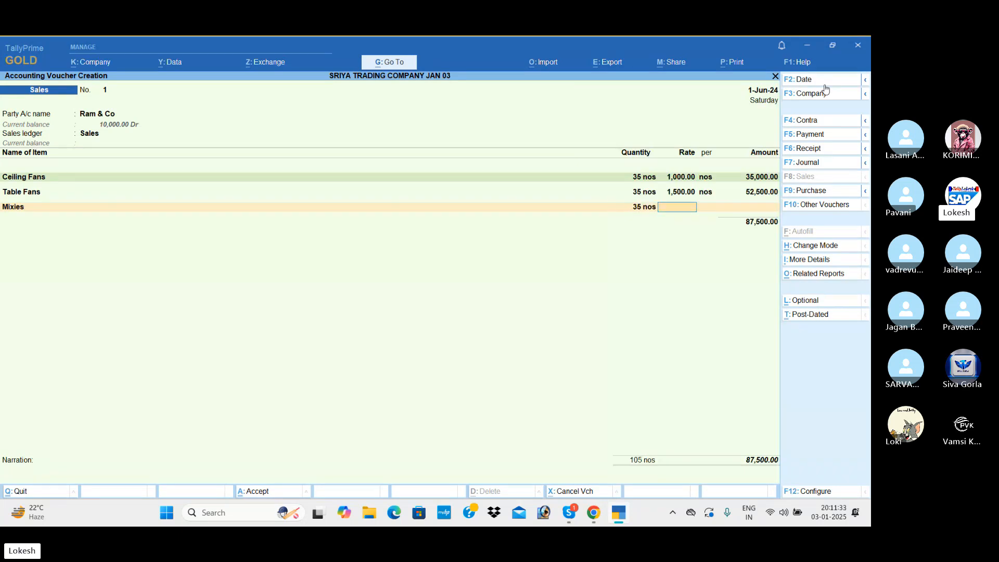
pyautogui.write('2000')
pyautogui.press('Return')
pyautogui.press('Return')
pyautogui.press('Return')
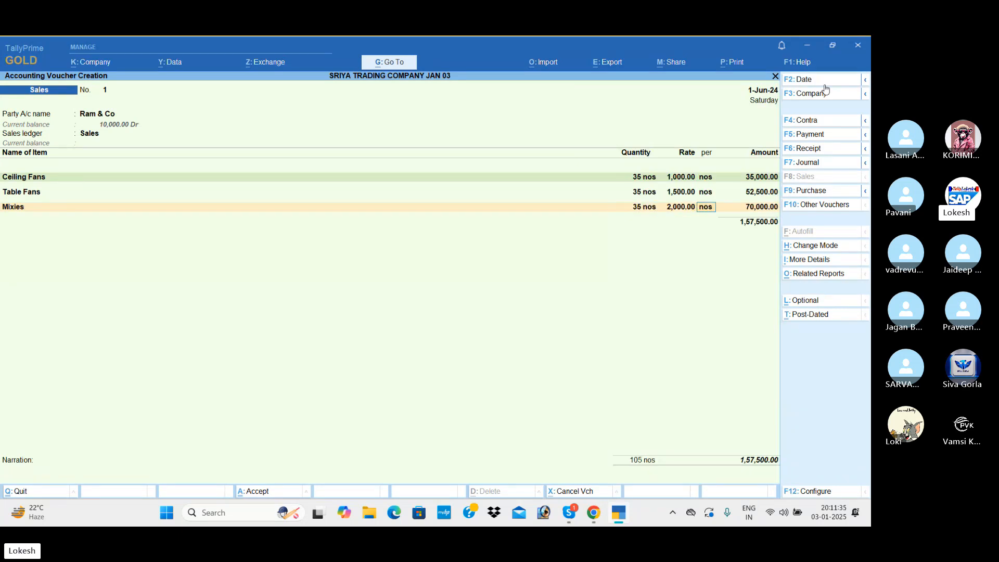
# Add Grinders to the Ram & Co sales voucher with a quantity of 35 nos at a rate of 2,500 per nos
pyautogui.write('g')
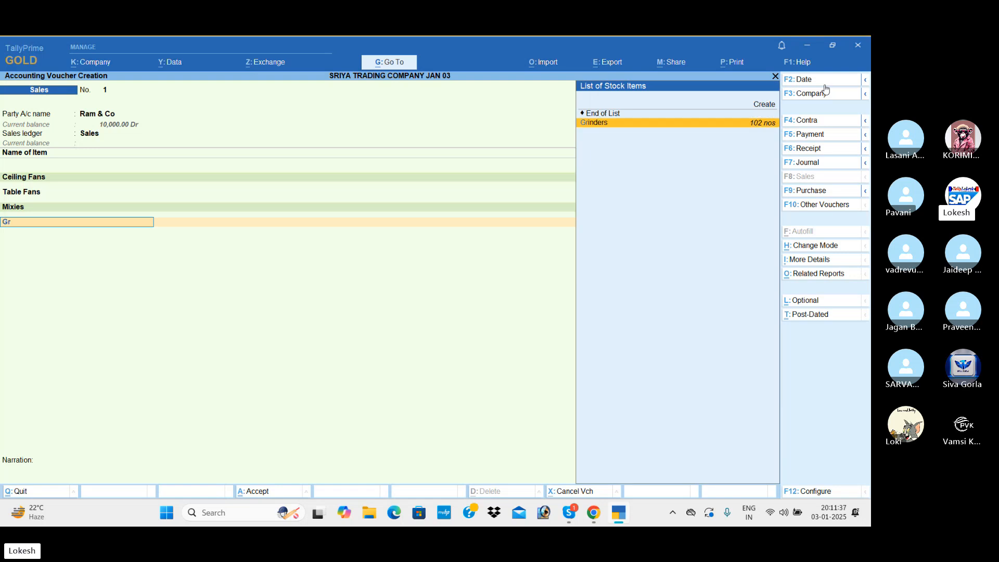
pyautogui.press('Return')
pyautogui.write('35')
pyautogui.press('Return')
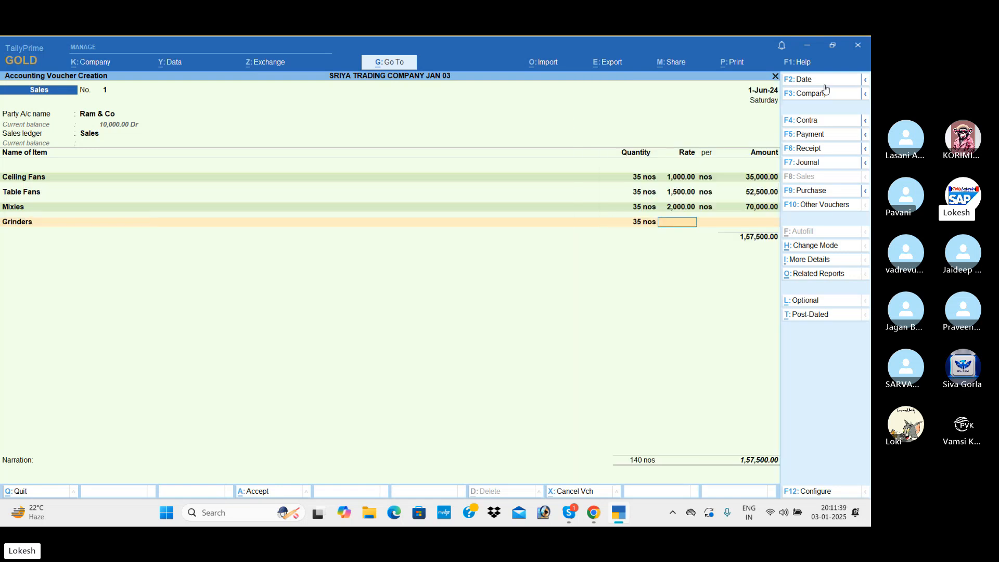
pyautogui.write('2500')
pyautogui.press('Return')
pyautogui.press('Return')
pyautogui.press('Return')
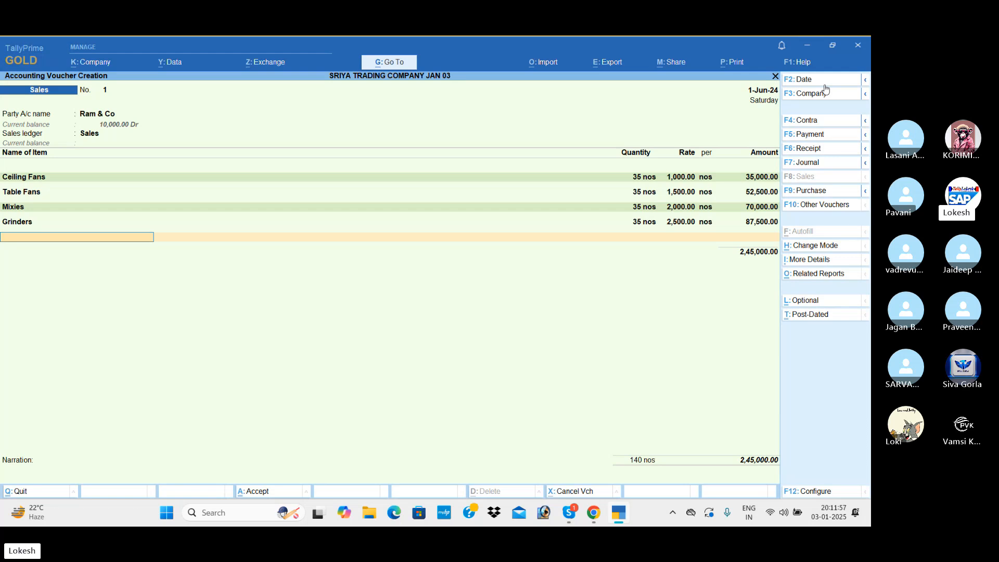
# End the item list and create a ledger named Tax 4% under Duties & Taxes, with duty type Others, for the voucher's tax line
pyautogui.press('Return')
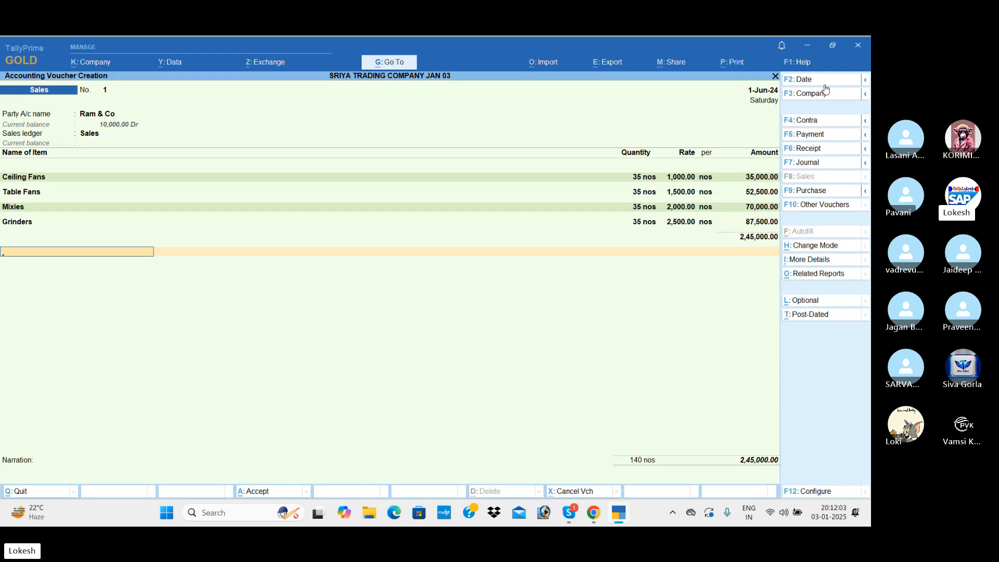
pyautogui.press('BackSpace')
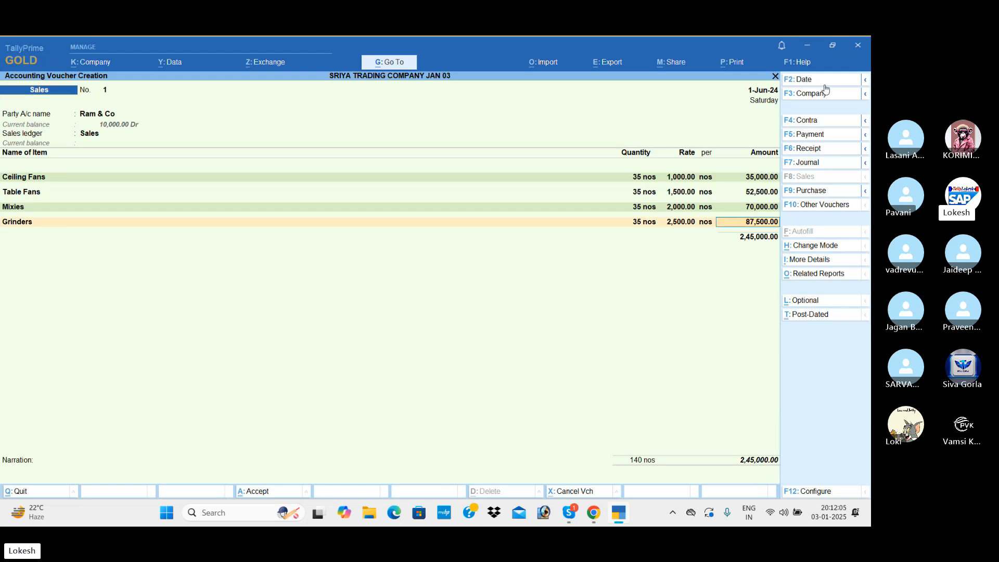
pyautogui.press('Return')
pyautogui.press('Return')
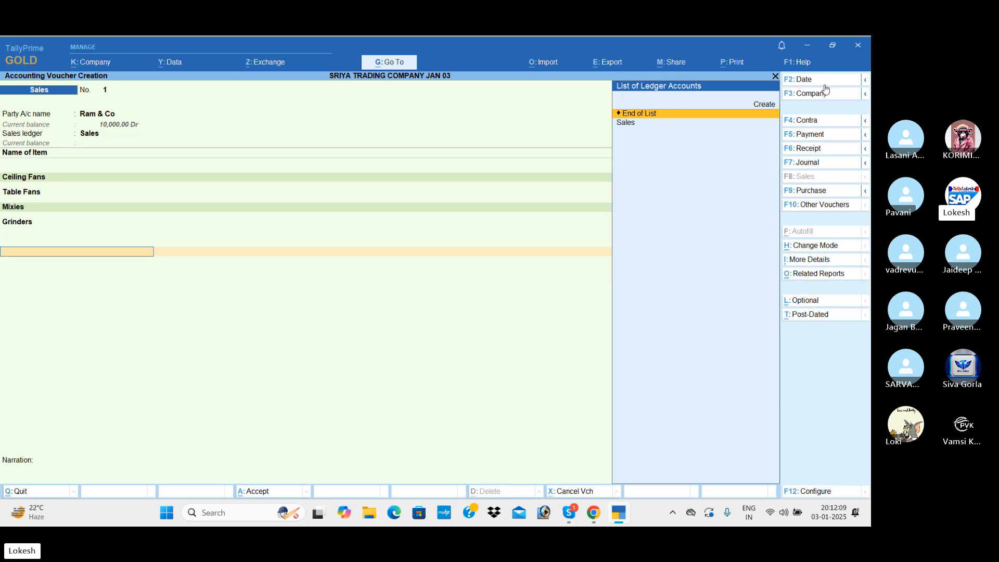
pyautogui.hotkey('alt', 'c')
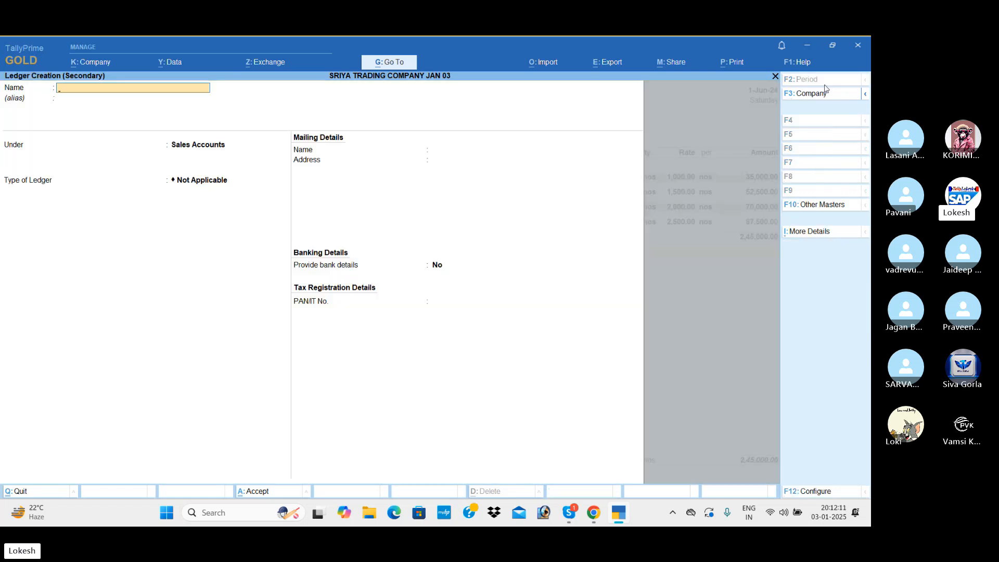
pyautogui.write('Tax 4%')
pyautogui.press('Return')
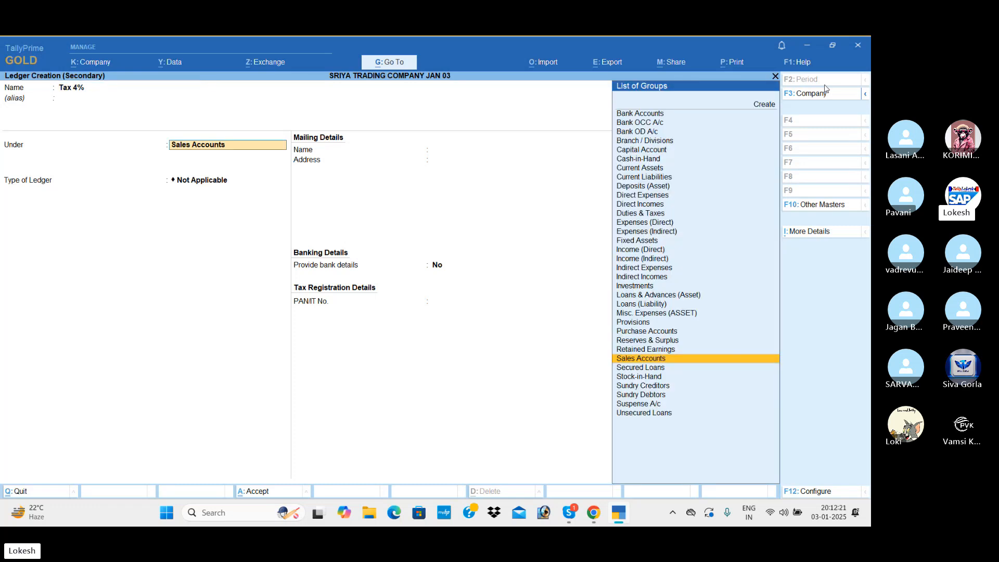
pyautogui.write('Du')
pyautogui.press('Return')
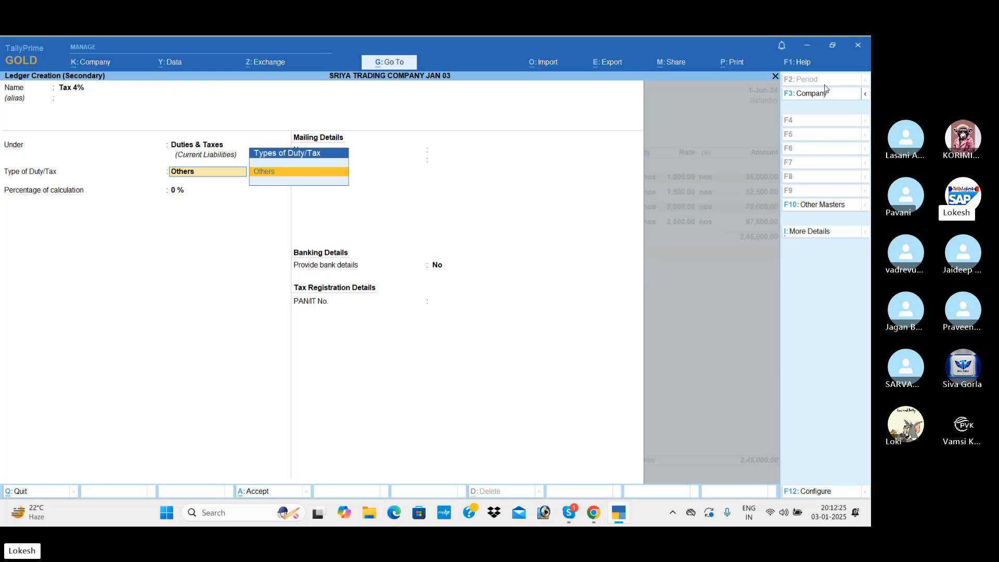
pyautogui.press('Return')
pyautogui.press('Return')
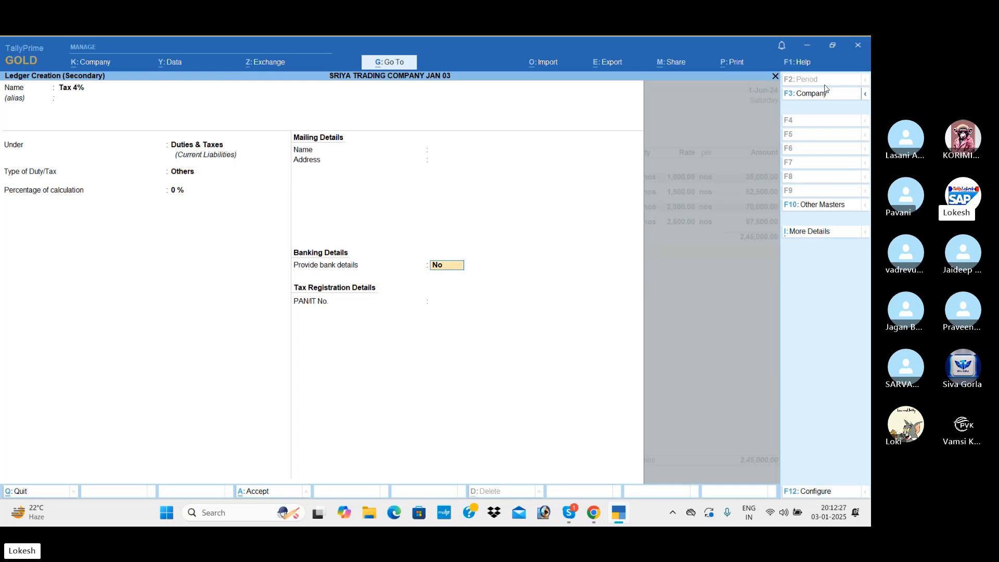
pyautogui.press('Return')
pyautogui.press('Return')
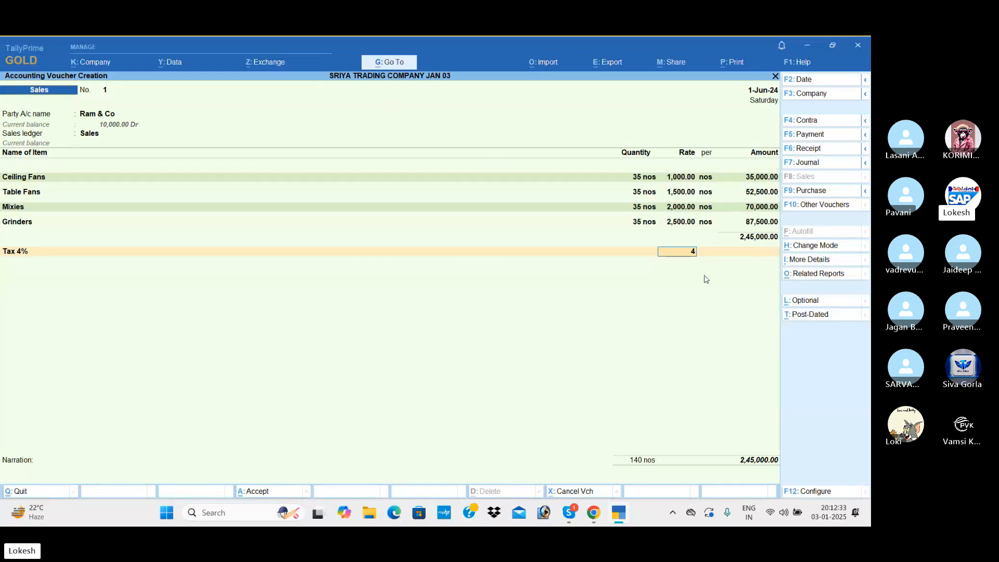
# Apply a 4% rate to the Tax 4% line and save the Ram & Co sales voucher without a narration
pyautogui.press('Return')
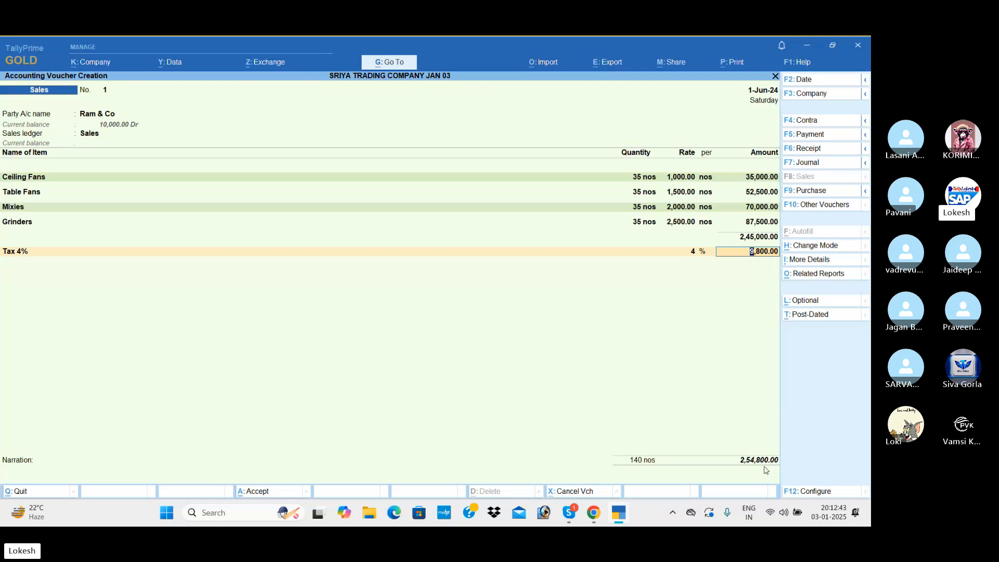
pyautogui.press('Return')
pyautogui.press('Return')
pyautogui.press('Return')
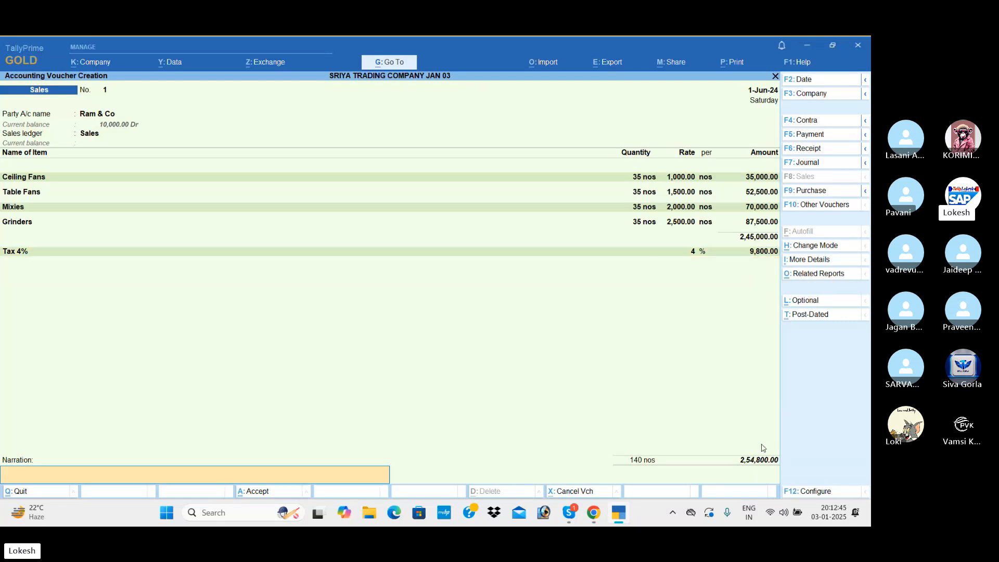
pyautogui.press('Return')
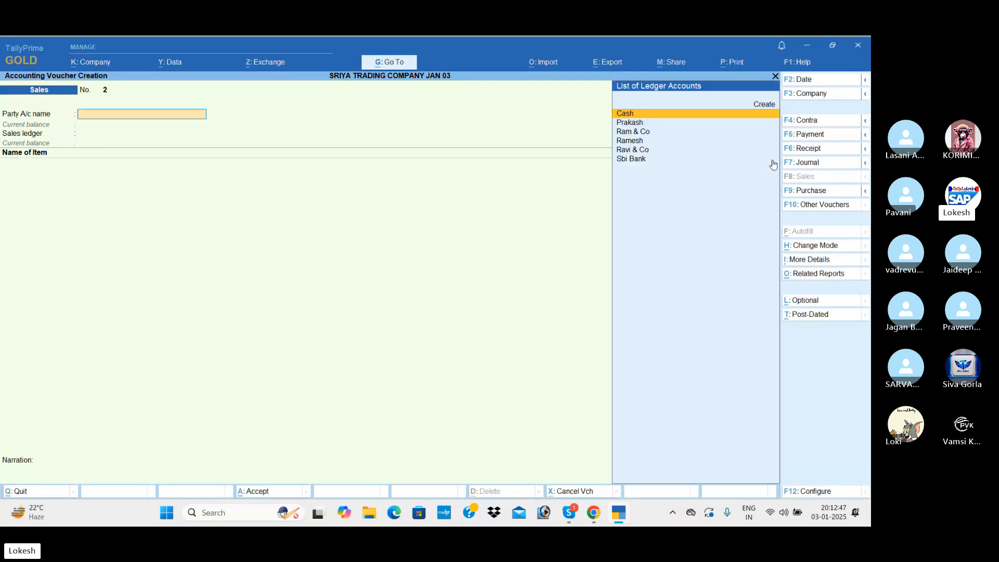
# Set the date of the second sales voucher to 2-Jun-24
pyautogui.click(818, 82)
pyautogui.write('5-6')
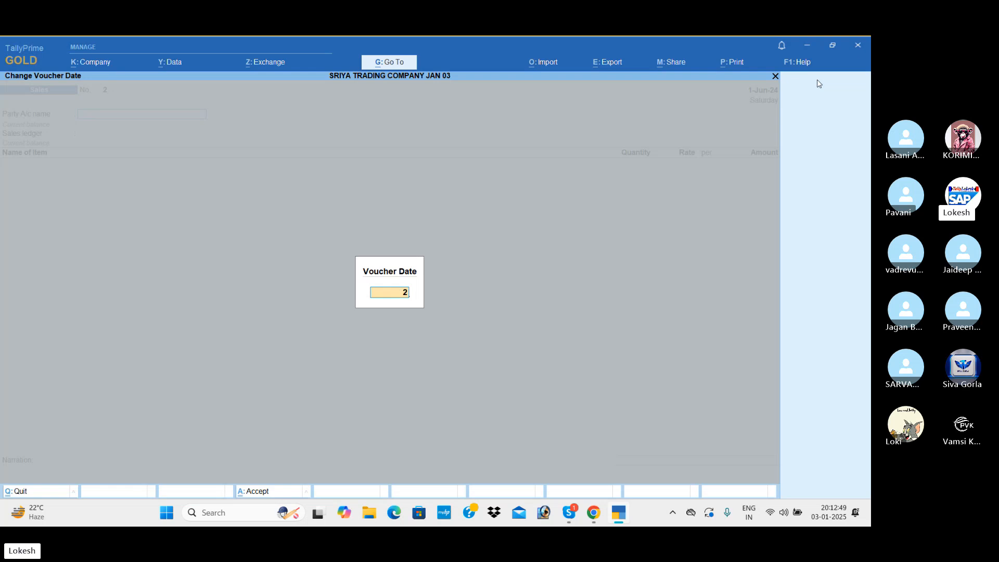
pyautogui.press('Return')
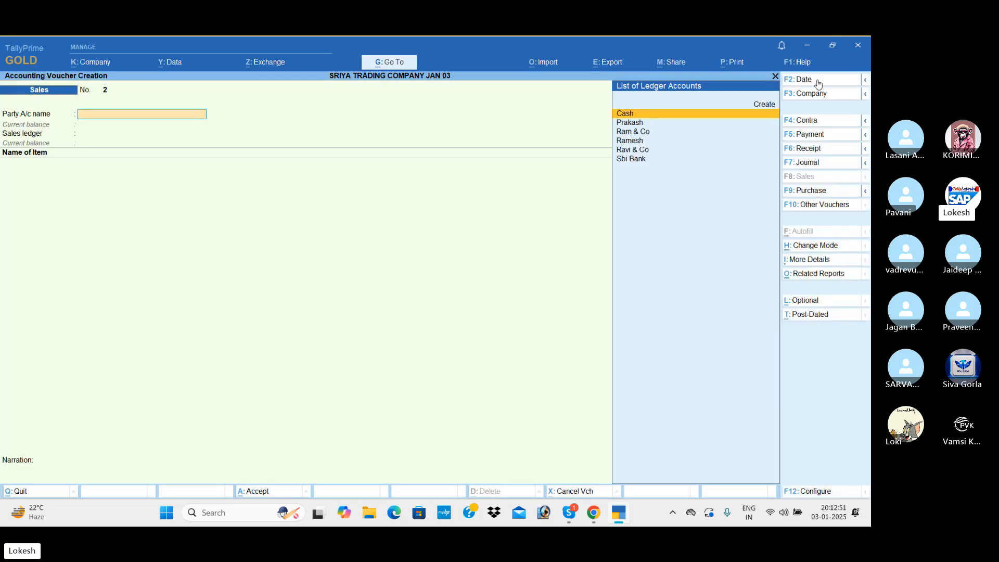
# Select Ravi & Co as the party account, leave the dispatch details blank and the party details unchanged, and use Sales as the sales ledger
pyautogui.write('R')
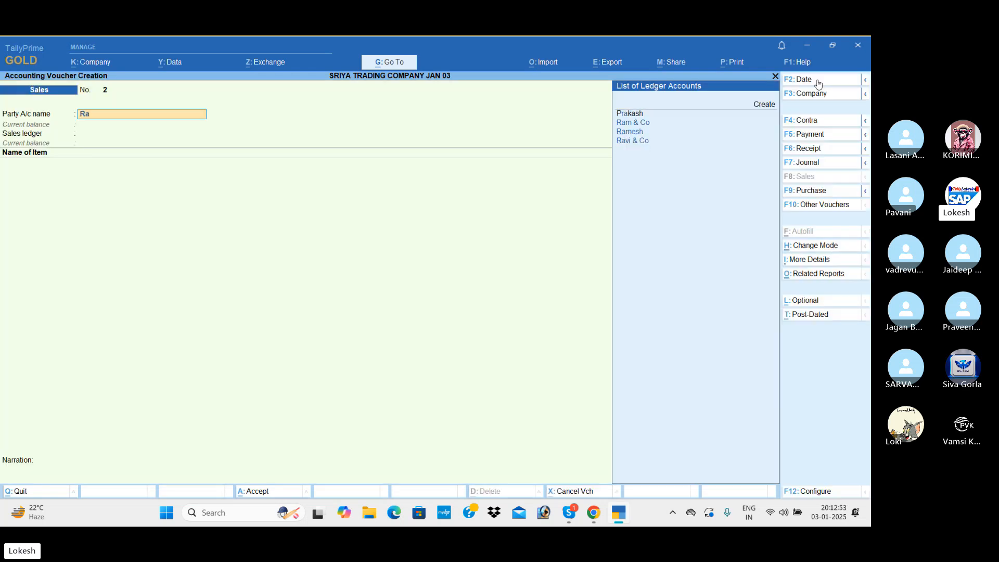
pyautogui.write('a')
pyautogui.press('Down')
pyautogui.press('Down')
pyautogui.press('Return')
pyautogui.press('Return')
pyautogui.press('Return')
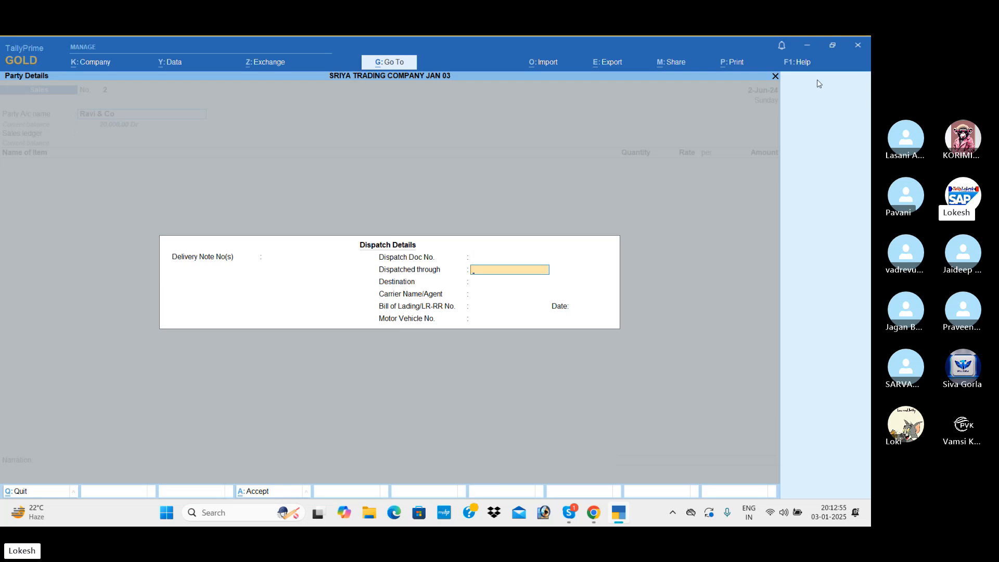
pyautogui.press('Return')
pyautogui.press('Return')
pyautogui.press('Return')
pyautogui.press('Return')
pyautogui.press('Return')
pyautogui.press('Return')
pyautogui.press('Return')
pyautogui.press('Return')
pyautogui.press('Return')
pyautogui.press('Return')
pyautogui.press('Return')
pyautogui.press('Return')
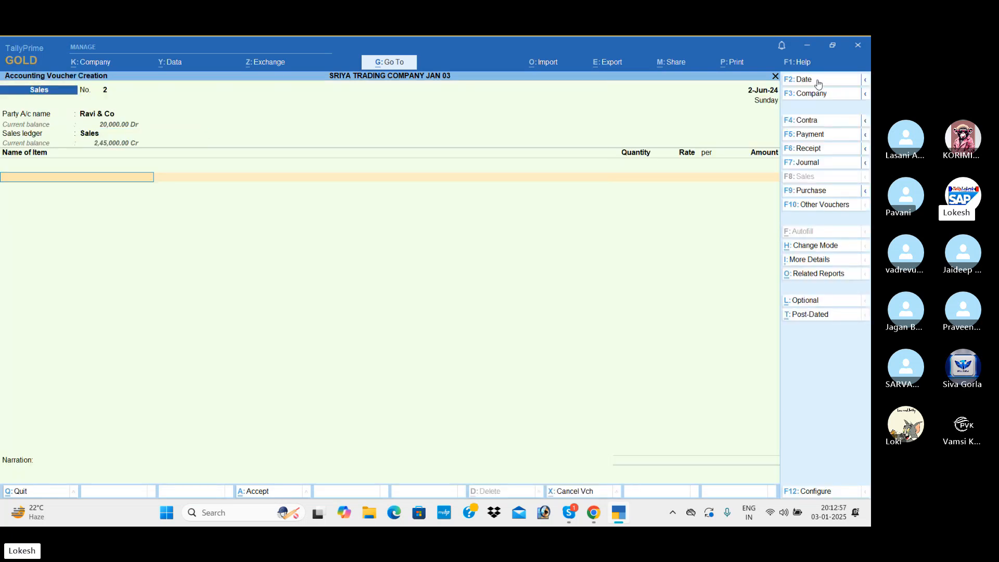
# Add Ceiling Fans to the Ravi & Co sales voucher with a quantity of 35 nos, keeping the rate of 1,000 per nos
pyautogui.write('Ce')
pyautogui.press('Return')
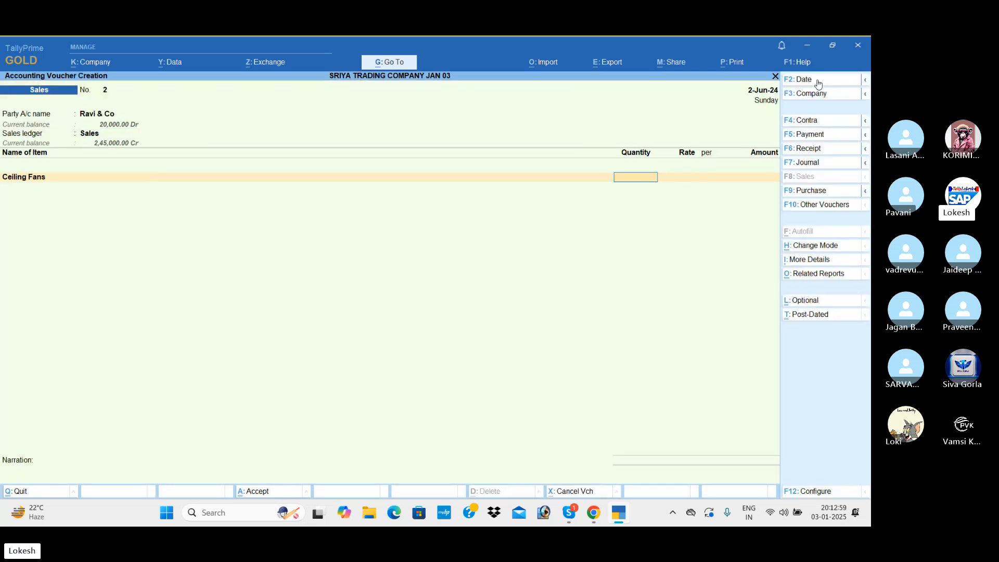
pyautogui.write('35')
pyautogui.press('Return')
pyautogui.press('Return')
pyautogui.press('Return')
pyautogui.press('Return')
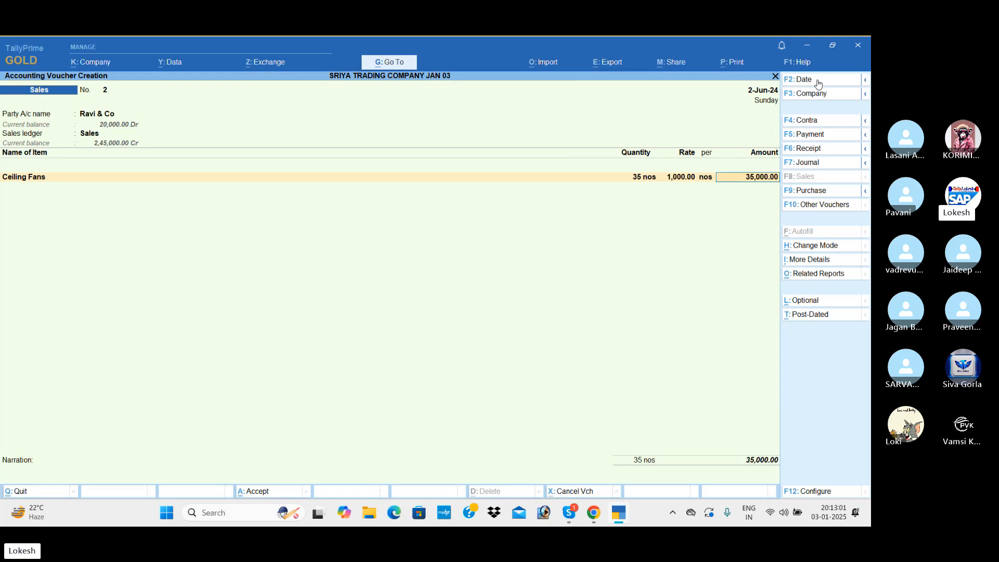
# Add Table Fans to the Ravi & Co sales voucher with a quantity of 35 nos, keeping the rate of 1,500 per nos
pyautogui.write('Ta')
pyautogui.press('Return')
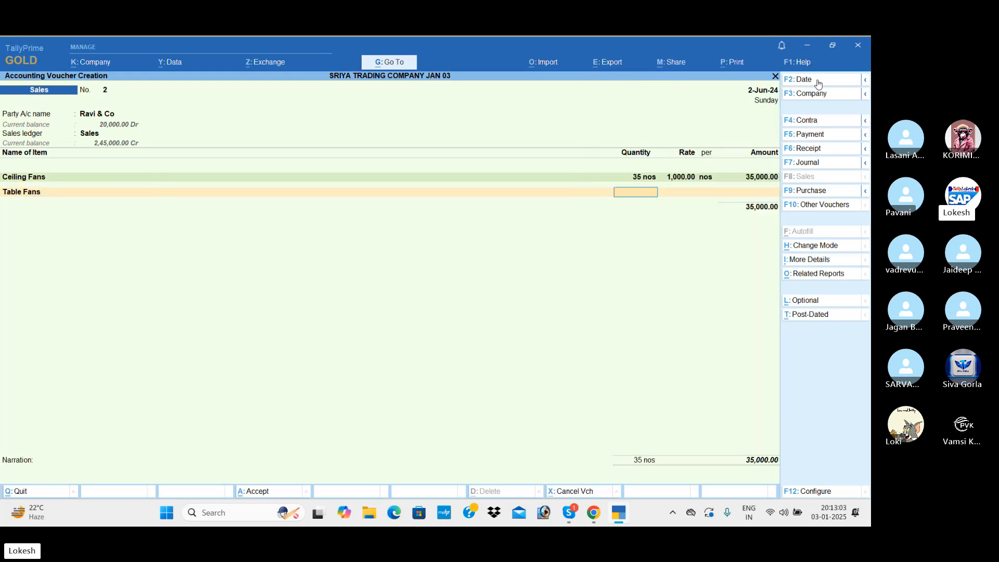
pyautogui.write('35')
pyautogui.press('Return')
pyautogui.press('Return')
pyautogui.press('Return')
pyautogui.press('Return')
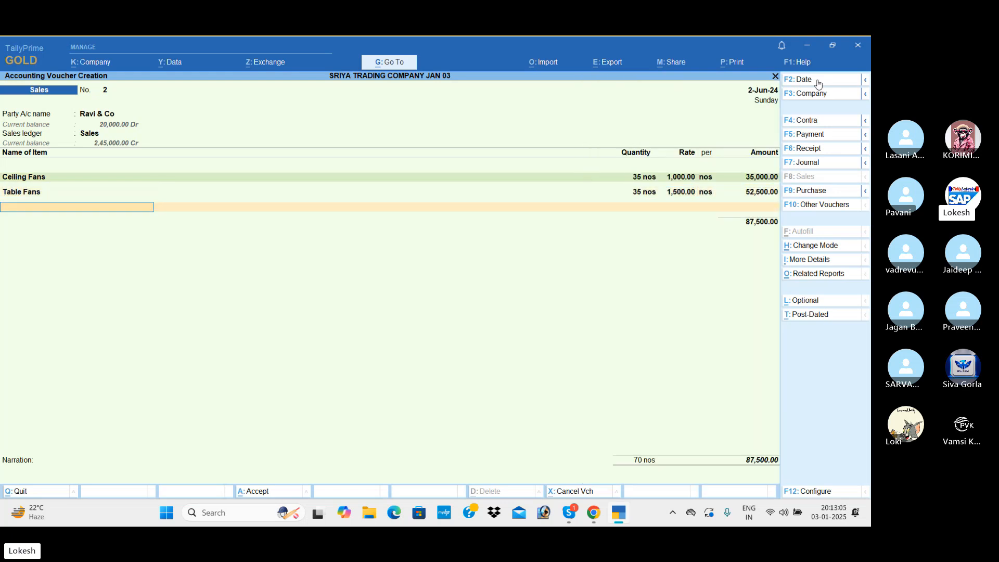
# Add Mixies to the Ravi & Co sales voucher with a quantity of 35 nos, keeping the rate of 2,000 per nos
pyautogui.write('M')
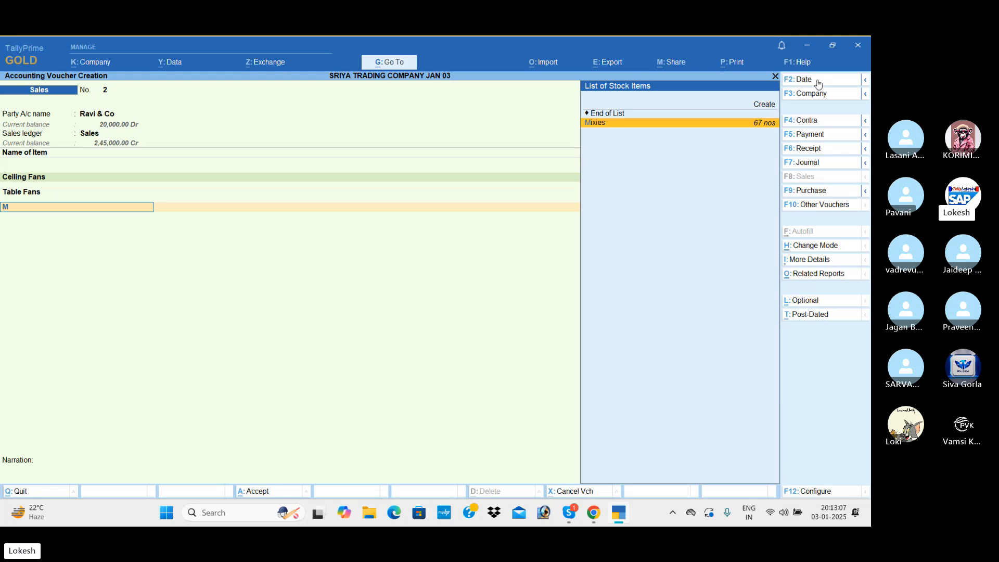
pyautogui.press('Return')
pyautogui.write('35')
pyautogui.press('Return')
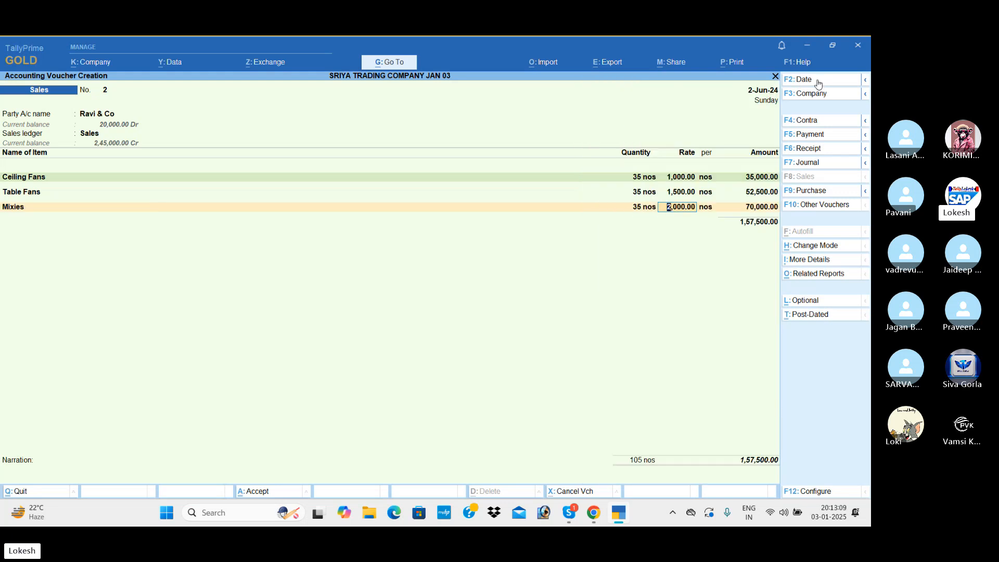
pyautogui.press('Return')
pyautogui.press('Return')
pyautogui.press('Return')
# Add Grinders to the Ravi & Co sales voucher with a quantity of 35 nos, keeping the rate of 2,500 per nos
pyautogui.write('Gr')
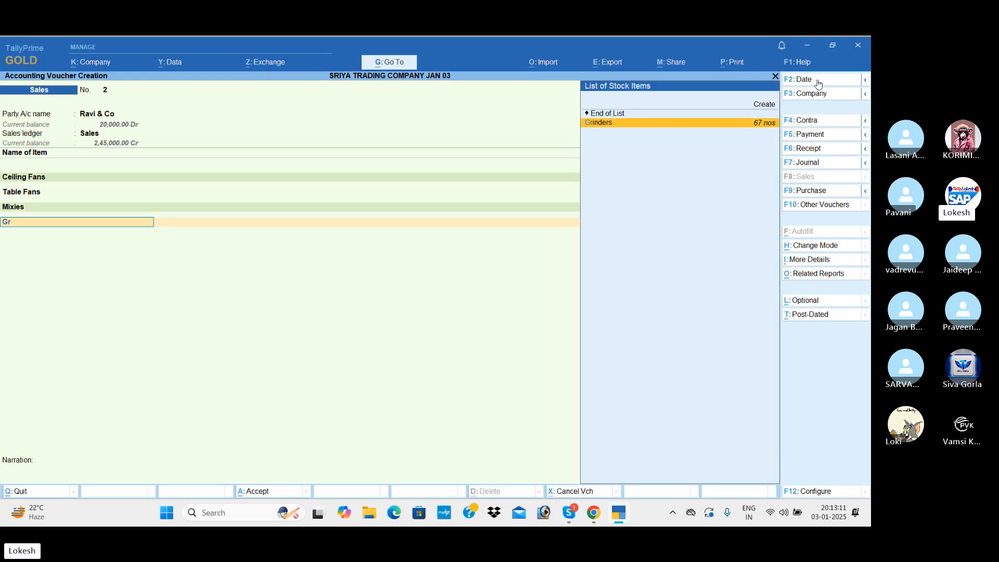
pyautogui.press('Return')
pyautogui.write('35')
pyautogui.press('Return')
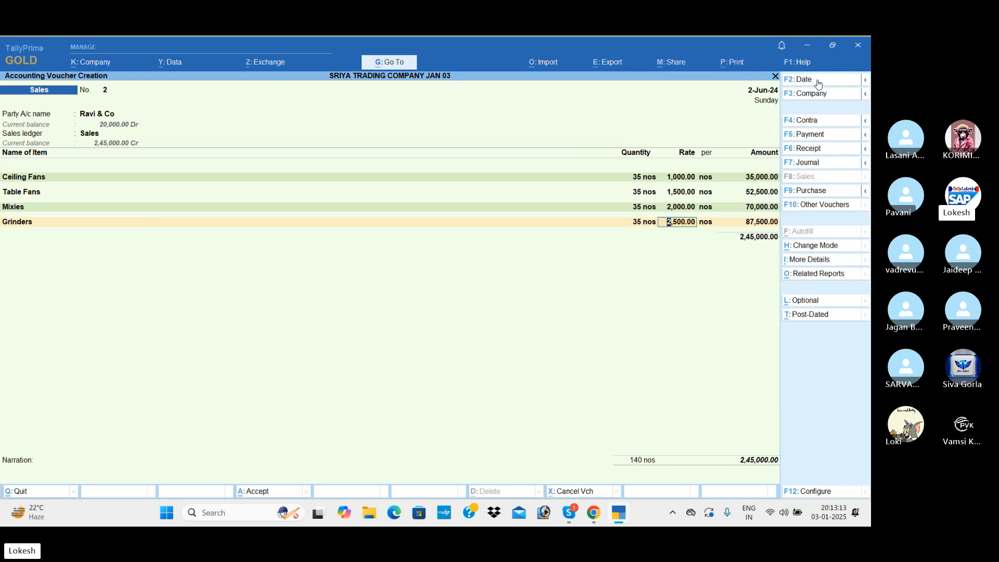
pyautogui.press('Return')
pyautogui.press('Return')
pyautogui.press('Return')
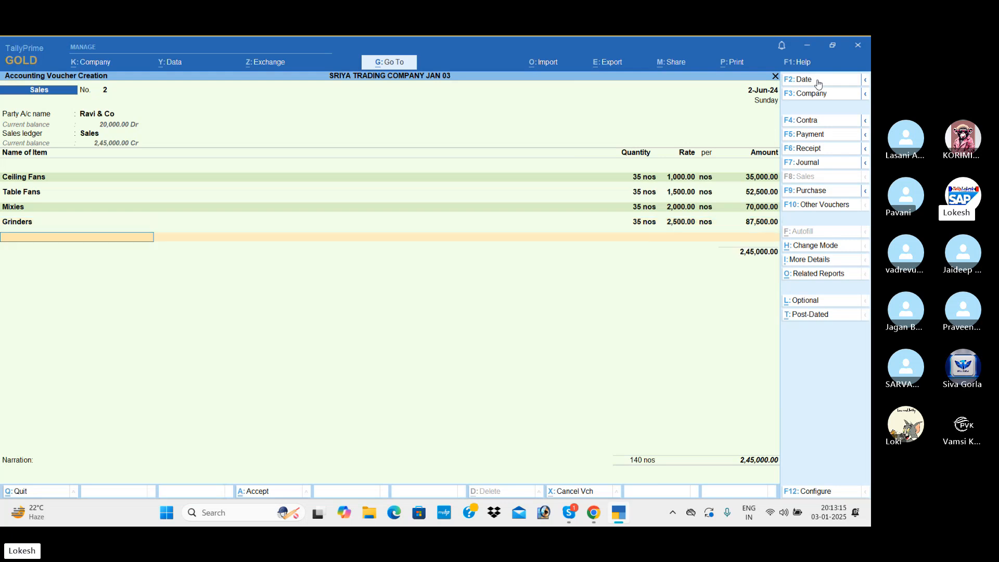
# Finish the item list of the Ravi & Co sales voucher, add Tax 4% at a rate of 4%, and save the voucher
pyautogui.press('Return')
pyautogui.write('Ta')
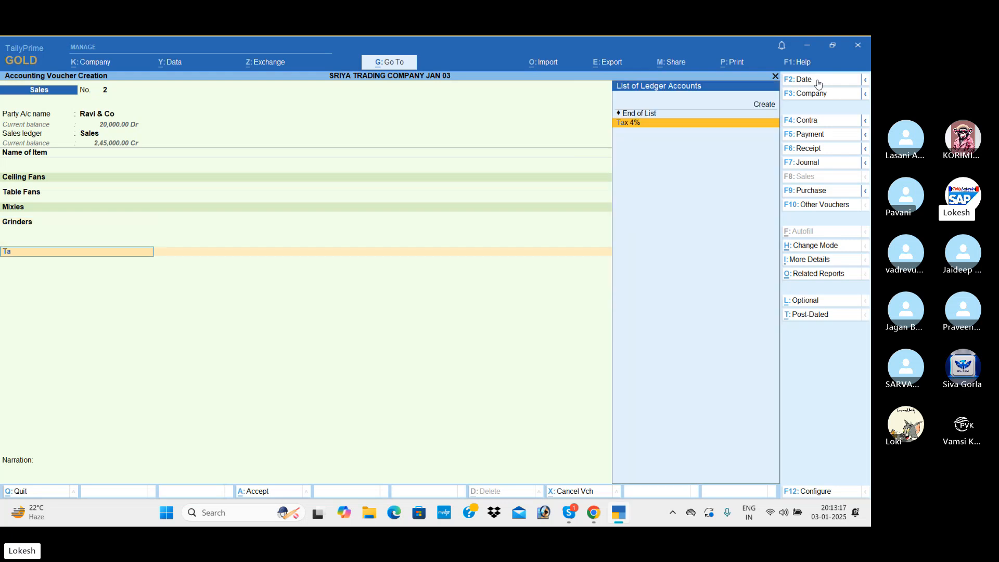
pyautogui.press('Return')
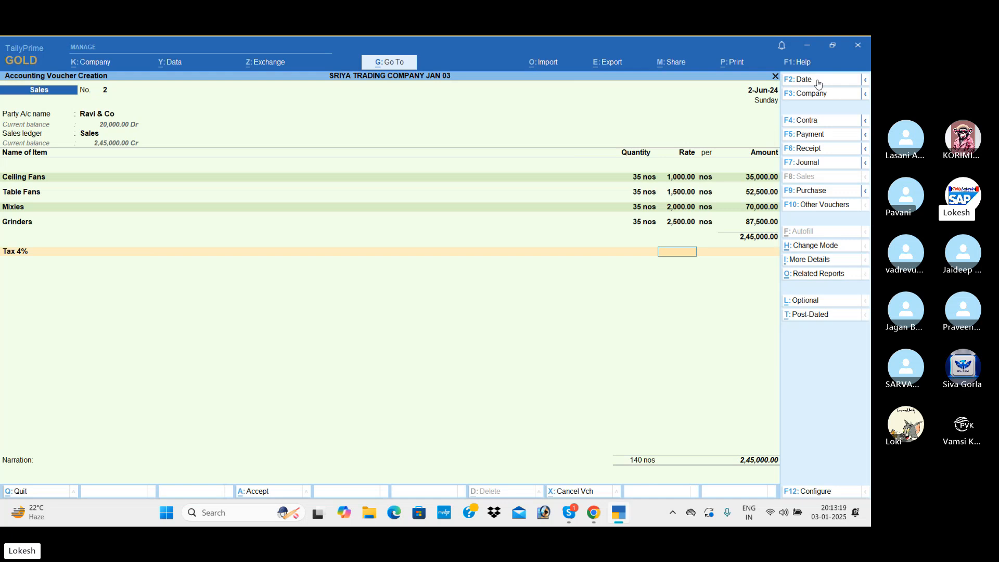
pyautogui.press('Return')
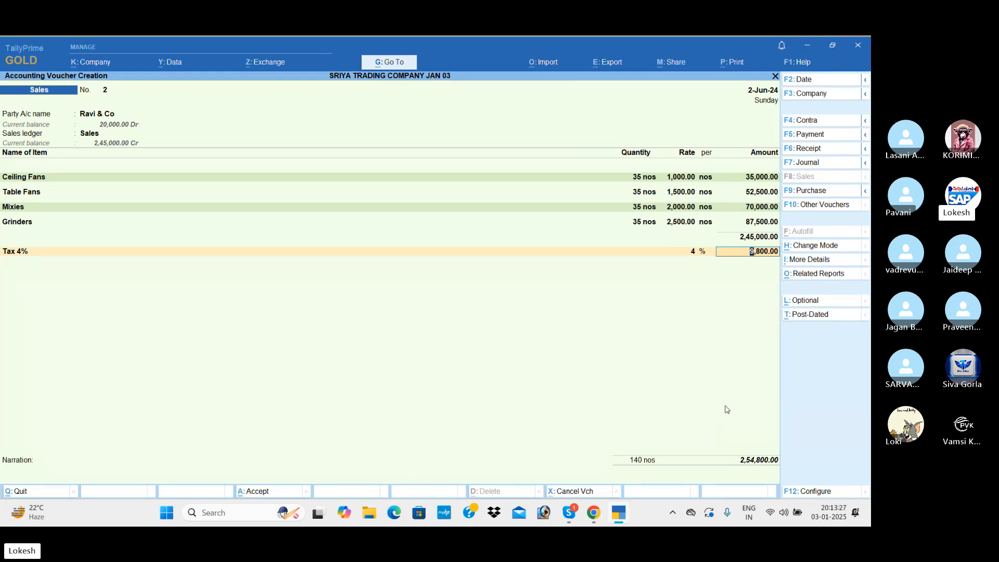
pyautogui.press('Return')
pyautogui.press('Return')
pyautogui.press('Return')
pyautogui.press('Return')
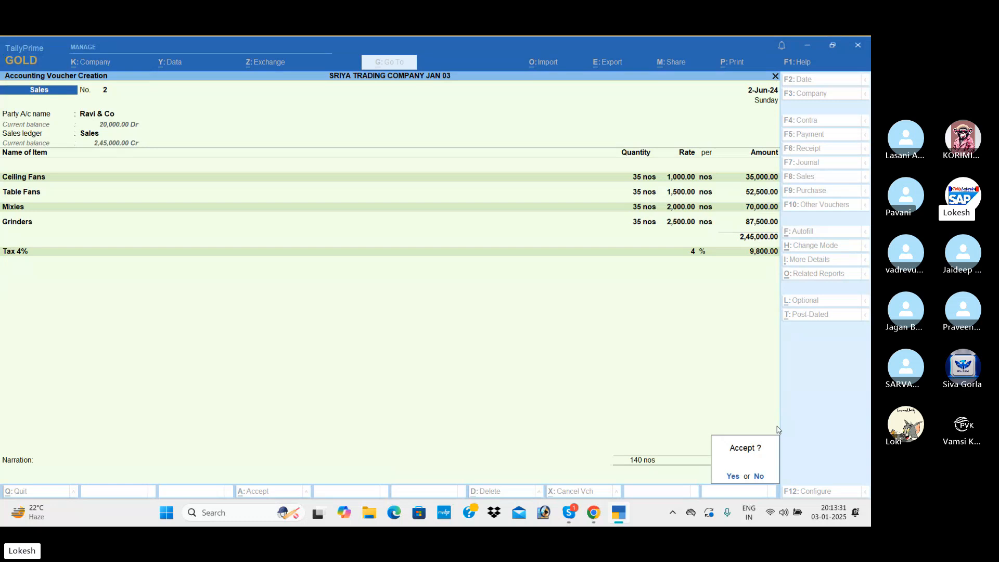
pyautogui.press('y')
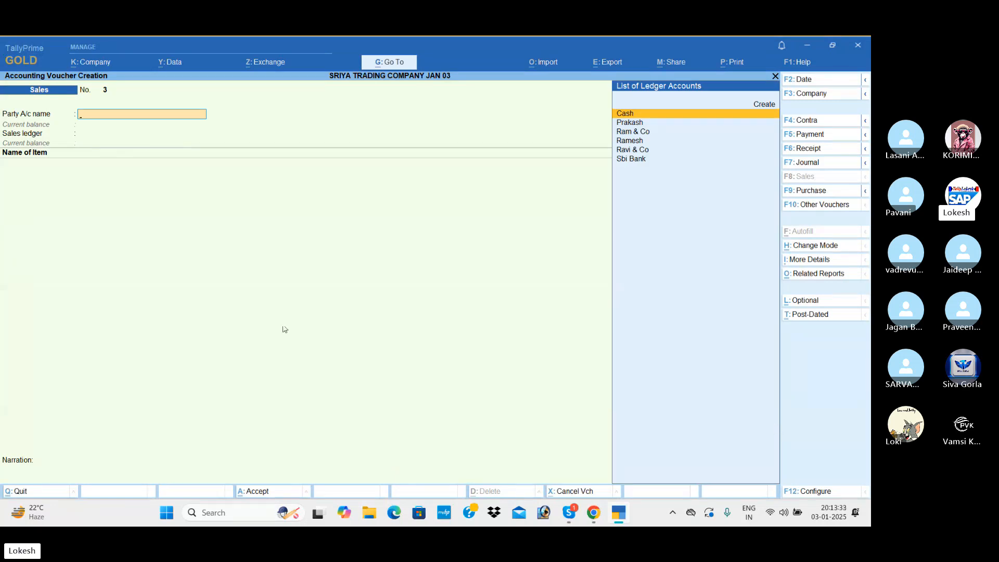
# Set the date of the new sales voucher to 31-7 (31-Jul-24)
pyautogui.click(808, 81)
pyautogui.write('31')
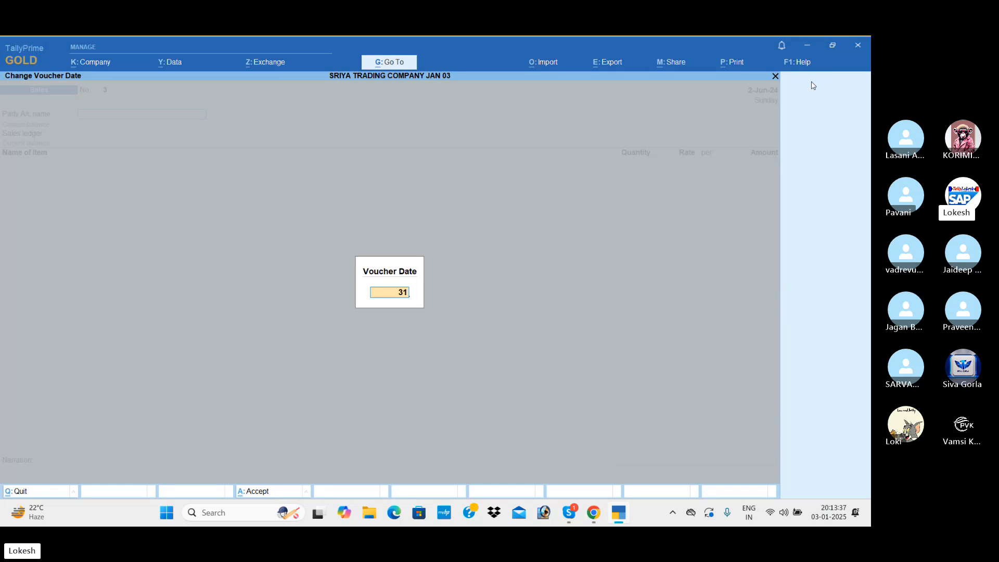
pyautogui.write('7')
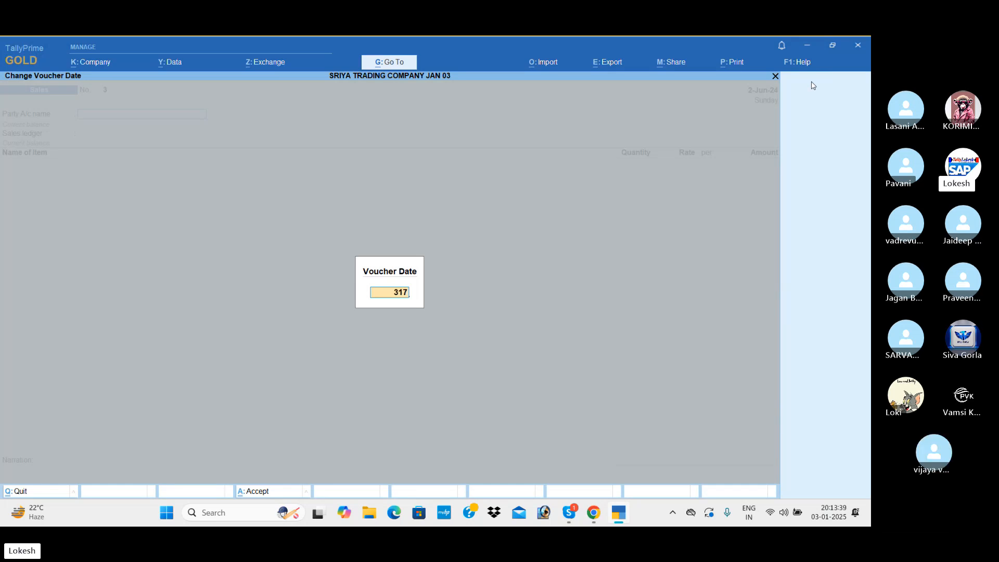
pyautogui.press('BackSpace')
pyautogui.write('-7')
pyautogui.press('Return')
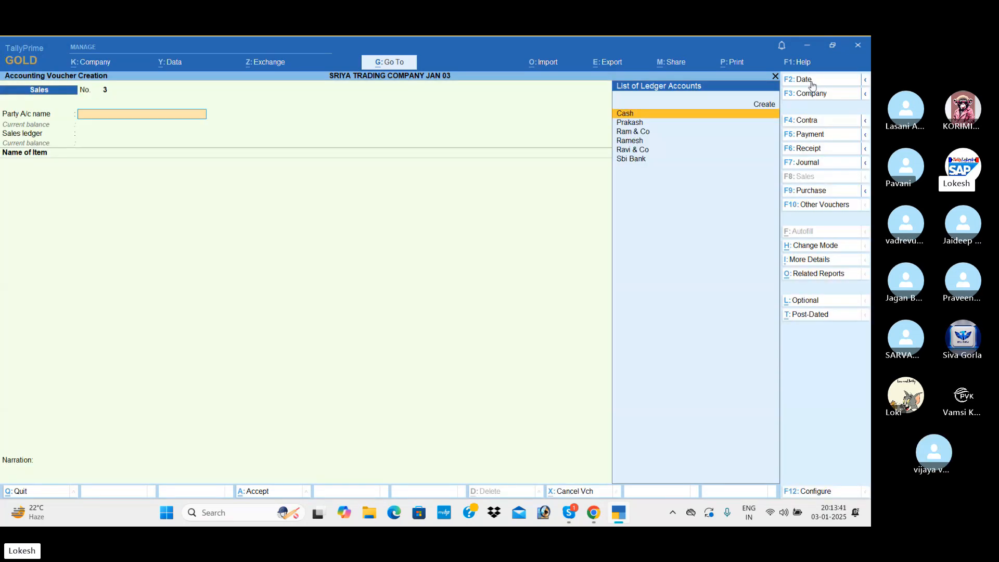
# Choose Cash as the sales voucher's party account, leave the dispatch and party details at their defaults, and use Sales as the ledger
pyautogui.press('Return')
pyautogui.press('Return')
pyautogui.press('Return')
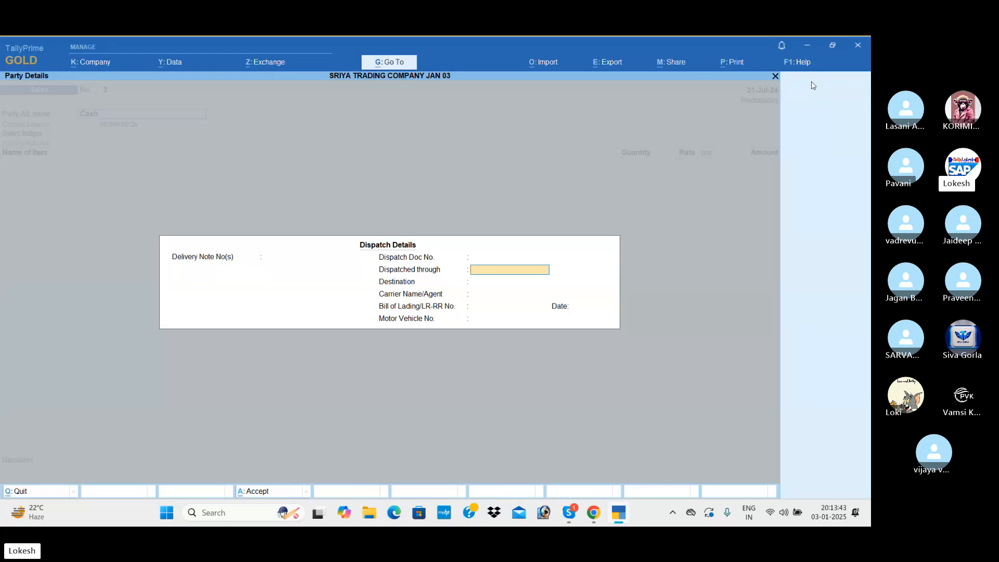
pyautogui.press('Return')
pyautogui.press('Return')
pyautogui.press('Return')
pyautogui.press('Return')
pyautogui.press('Return')
pyautogui.press('Return')
pyautogui.press('Return')
pyautogui.press('Return')
pyautogui.press('Return')
pyautogui.press('Return')
pyautogui.press('Return')
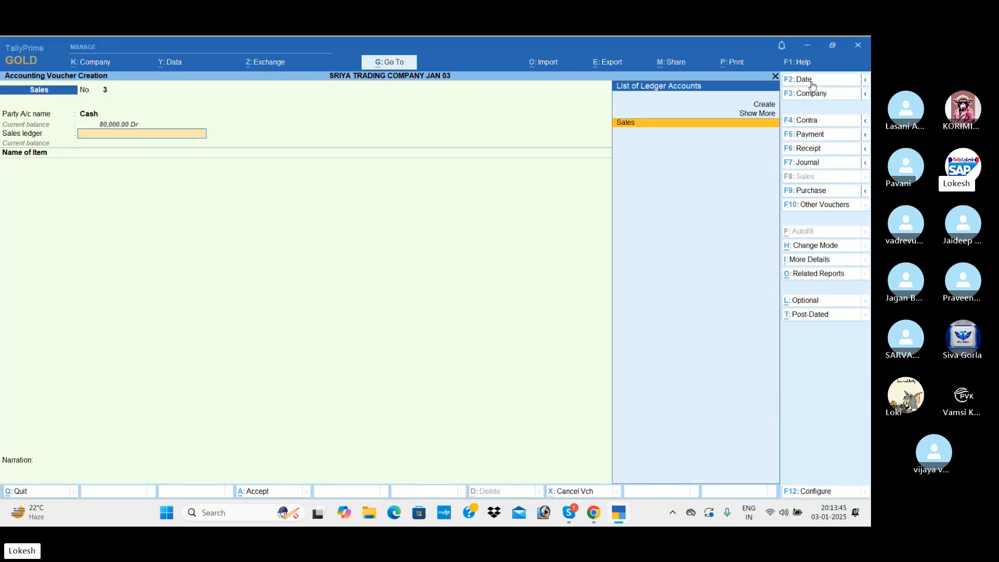
pyautogui.press('Return')
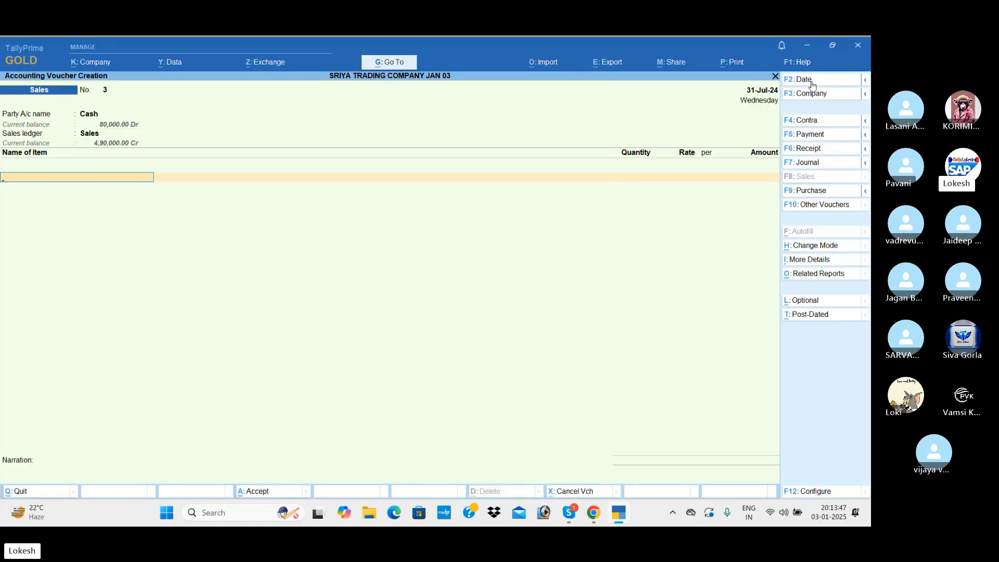
# Add Ceiling Fans to the Cash sales voucher with a quantity of 25 nos, keeping the rate of 1,000 per nos
pyautogui.press('Return')
pyautogui.write('25')
pyautogui.press('Return')
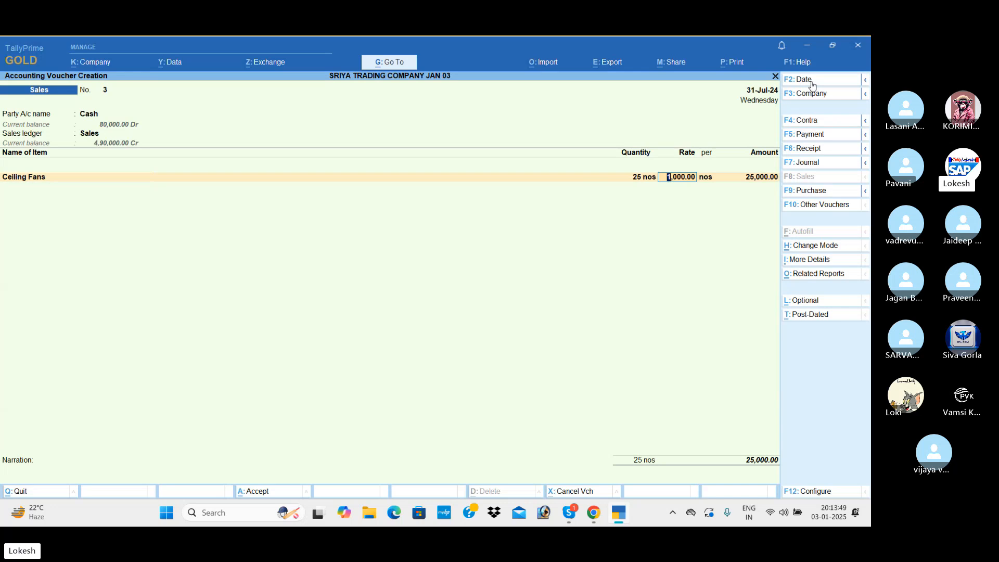
pyautogui.press('Return')
pyautogui.press('Return')
# Add Table Fans to the Cash sales voucher with a quantity of 25 nos, keeping the rate of 1,500 per nos
pyautogui.write('Ta')
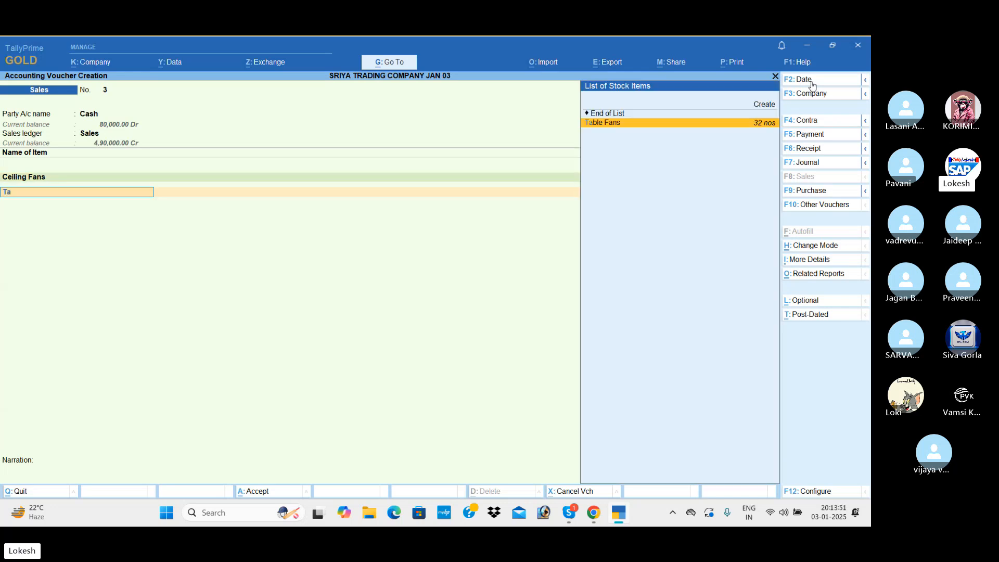
pyautogui.press('Return')
pyautogui.write('25')
pyautogui.press('Return')
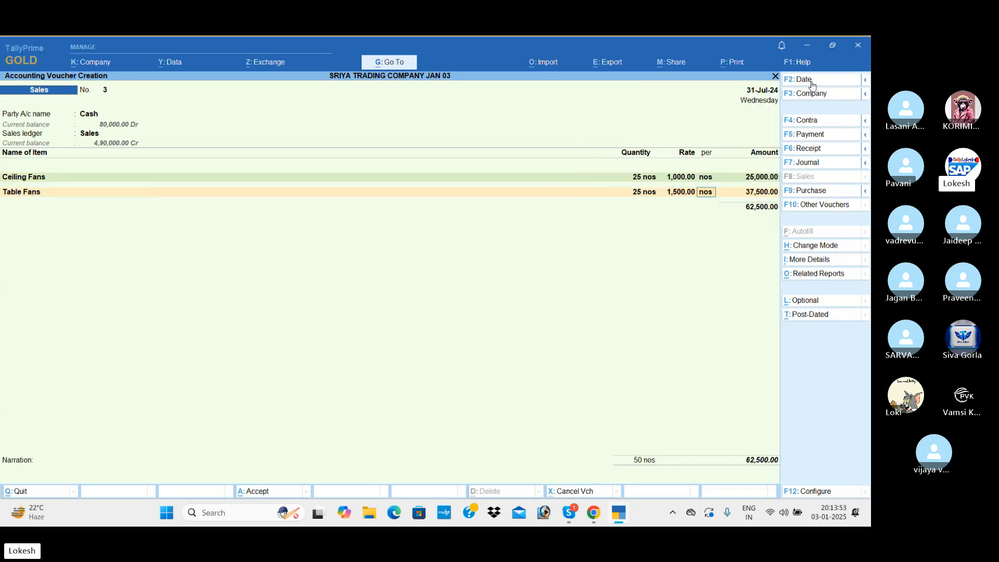
pyautogui.press('Return')
pyautogui.press('Return')
# Add Mixies to the Cash sales voucher with a quantity of 25 nos, keeping the rate of 2,000 per nos
pyautogui.write('M')
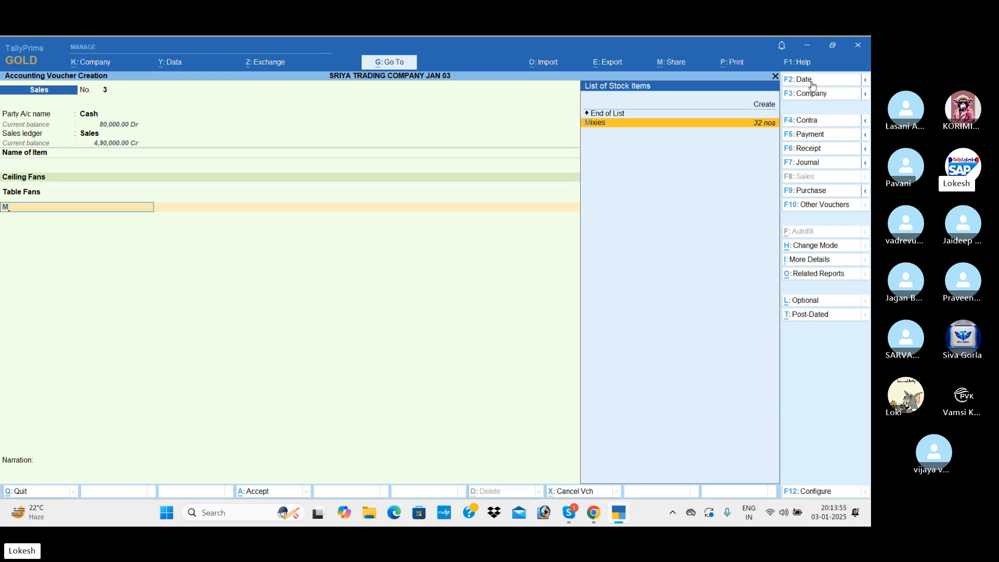
pyautogui.press('Return')
pyautogui.write('25')
pyautogui.press('Return')
pyautogui.press('Return')
pyautogui.press('Return')
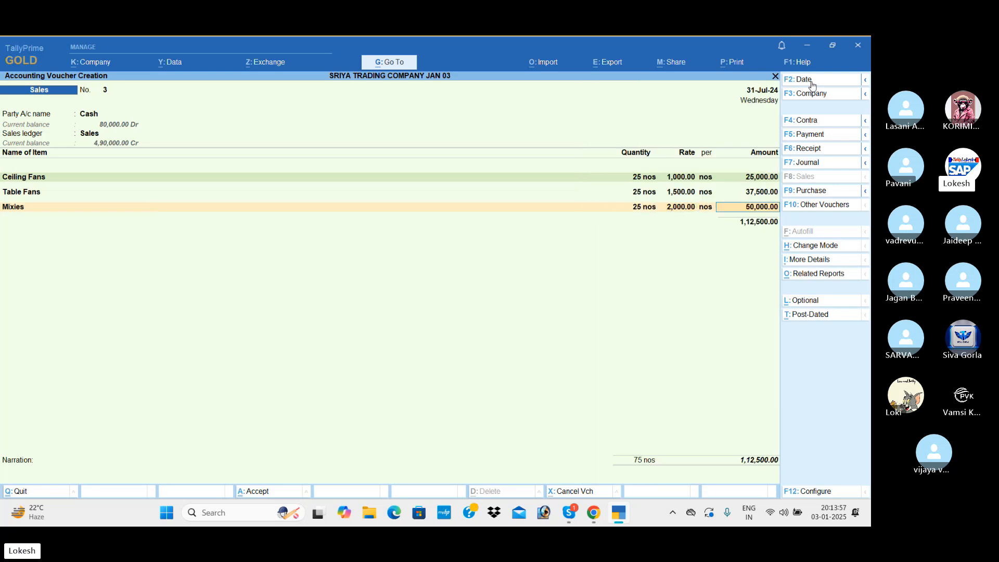
pyautogui.press('Return')
# Add Grinders to the Cash sales voucher with a quantity of 25 nos, keeping the rate of 2,500 per nos
pyautogui.write('gr')
pyautogui.press('Return')
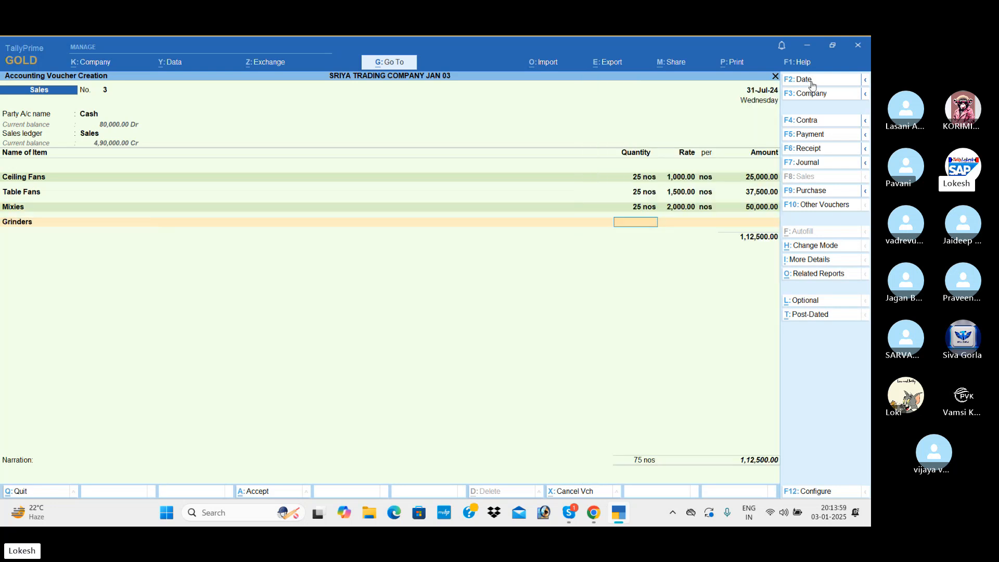
pyautogui.write('25')
pyautogui.press('Return')
pyautogui.press('Return')
pyautogui.press('Return')
pyautogui.press('Return')
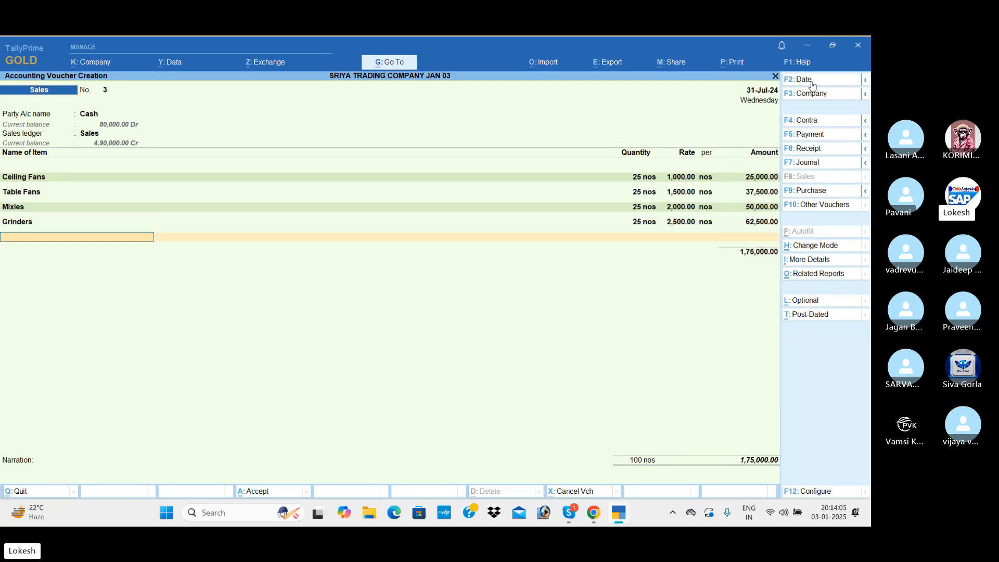
# End the item list and create a Discount Allowed ledger under Indirect Expenses from within the Cash sales voucher
pyautogui.press('Return')
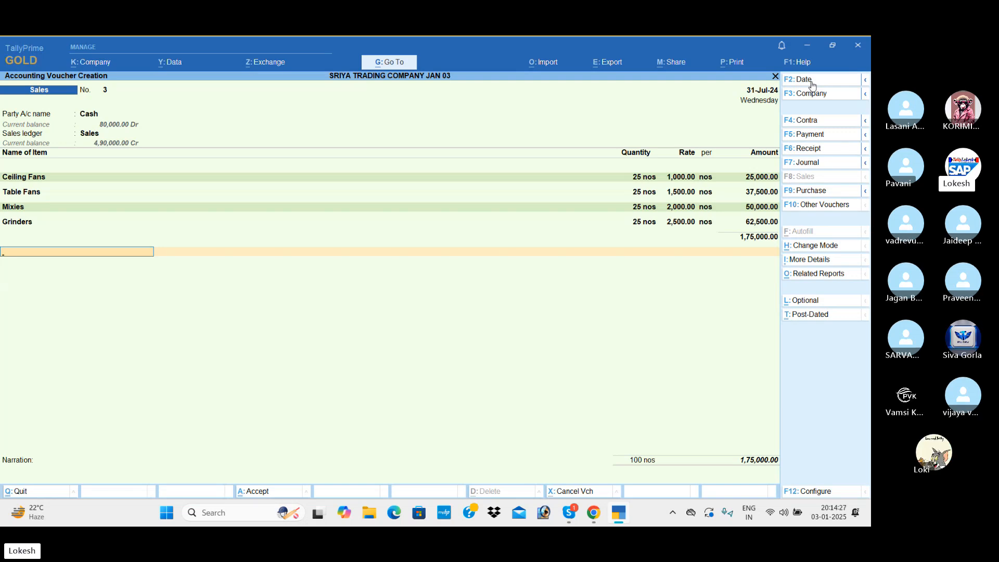
pyautogui.hotkey('alt', 'c')
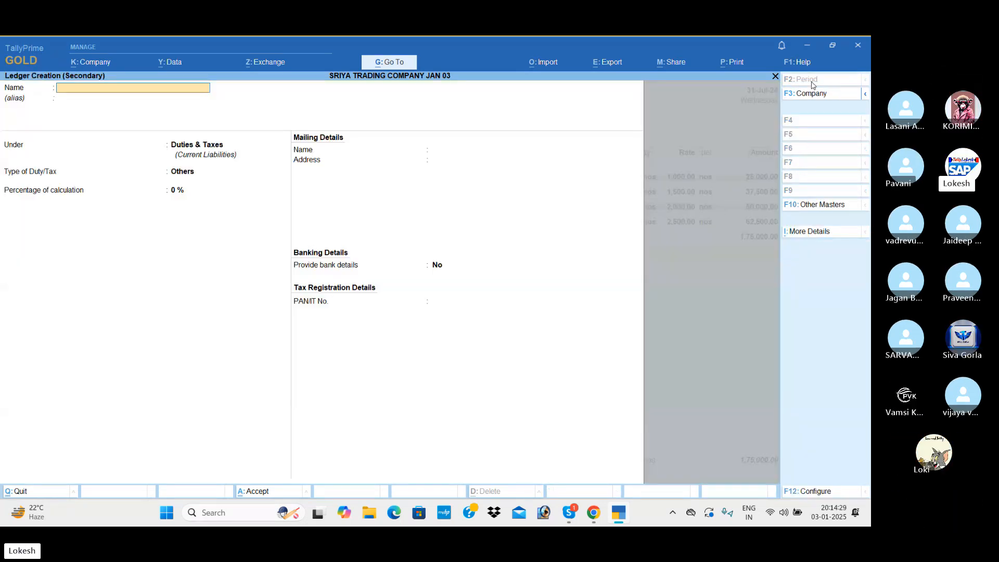
pyautogui.write('Discount Allowed')
pyautogui.press('Return')
pyautogui.press('Return')
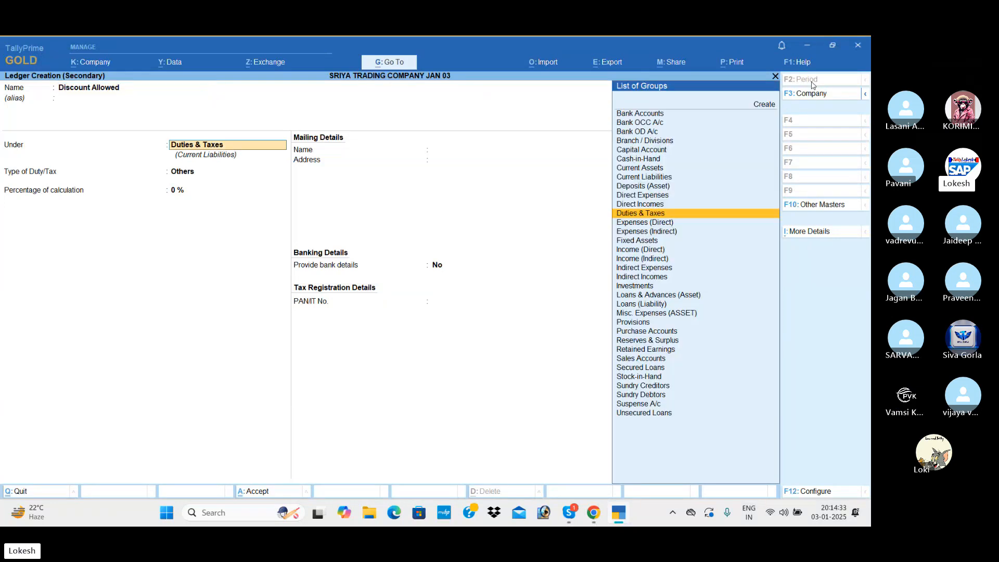
pyautogui.write('Ind')
pyautogui.press('Down')
pyautogui.press('Down')
pyautogui.press('Return')
pyautogui.press('Return')
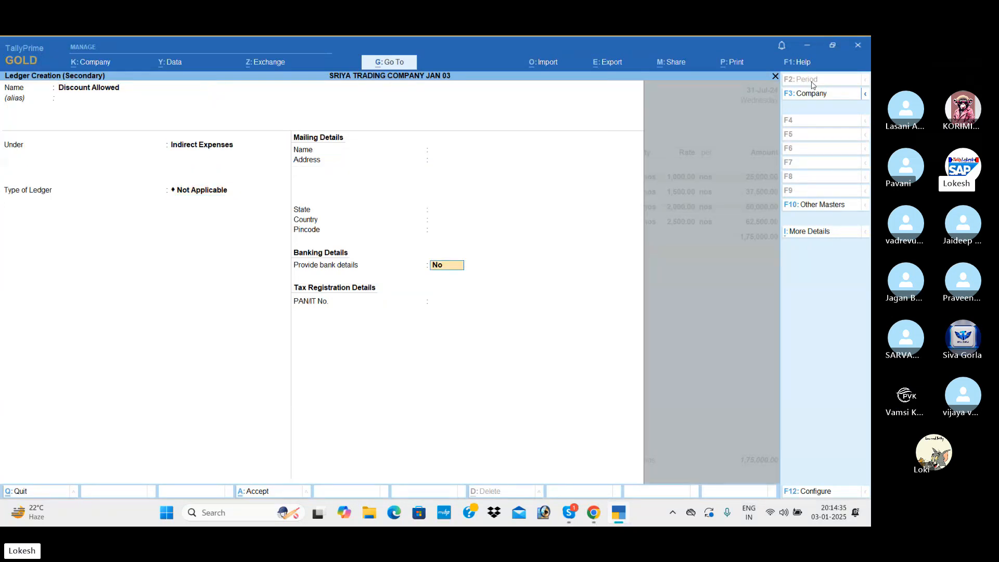
pyautogui.press('Return')
pyautogui.press('Return')
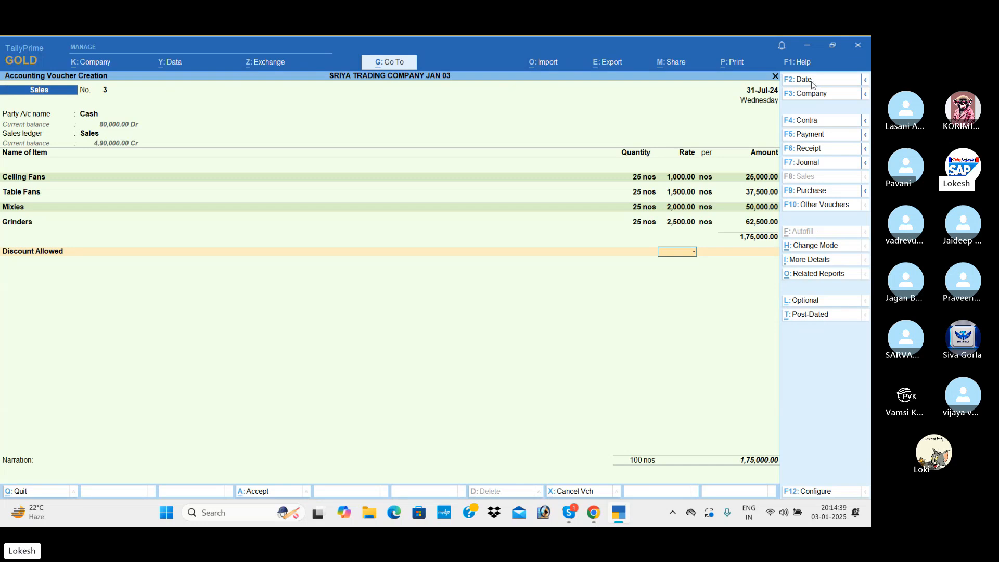
# Set the Discount Allowed rate in the Cash sales voucher to -5%
pyautogui.write('-5%')
pyautogui.press('Return')
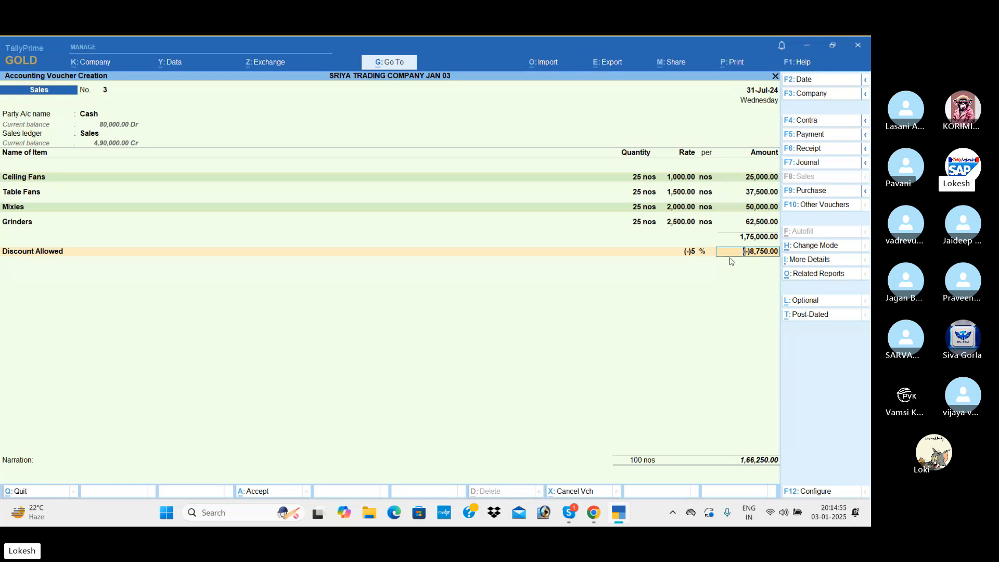
pyautogui.press('Return')
# Add Tax 4% to the Cash sales voucher at a rate of 4% and save the voucher
pyautogui.write('Ta')
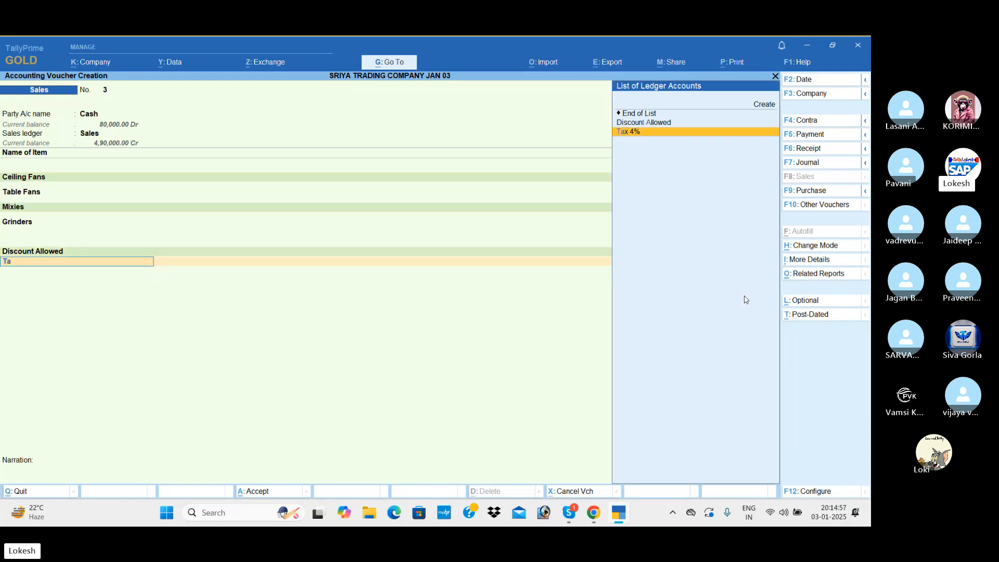
pyautogui.press('Return')
pyautogui.write('4')
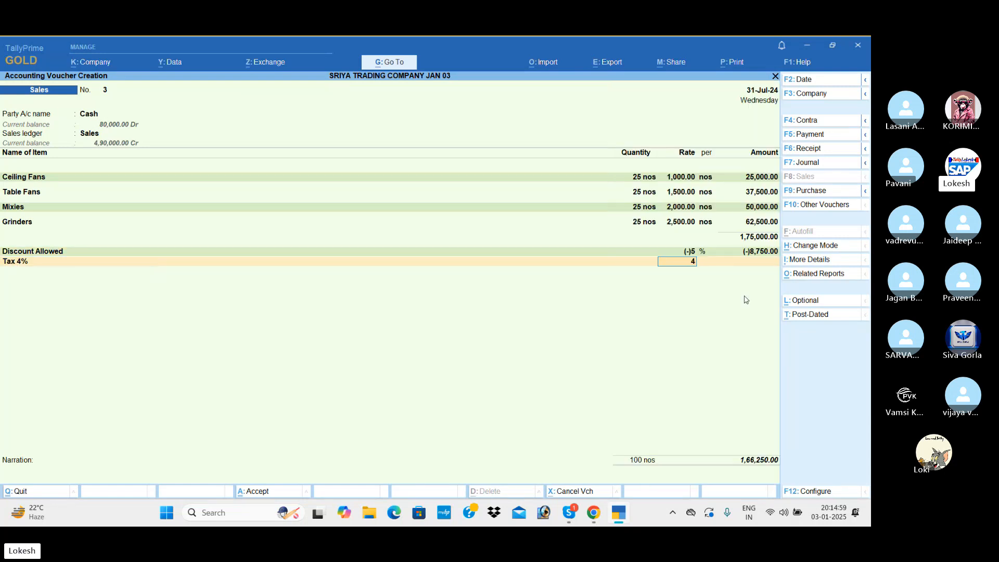
pyautogui.press('Return')
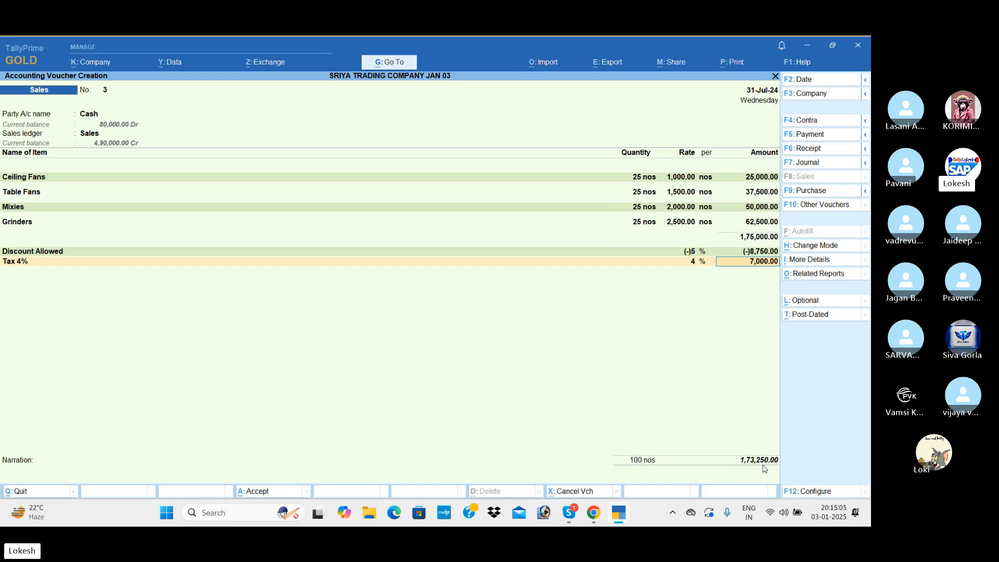
pyautogui.press('Return')
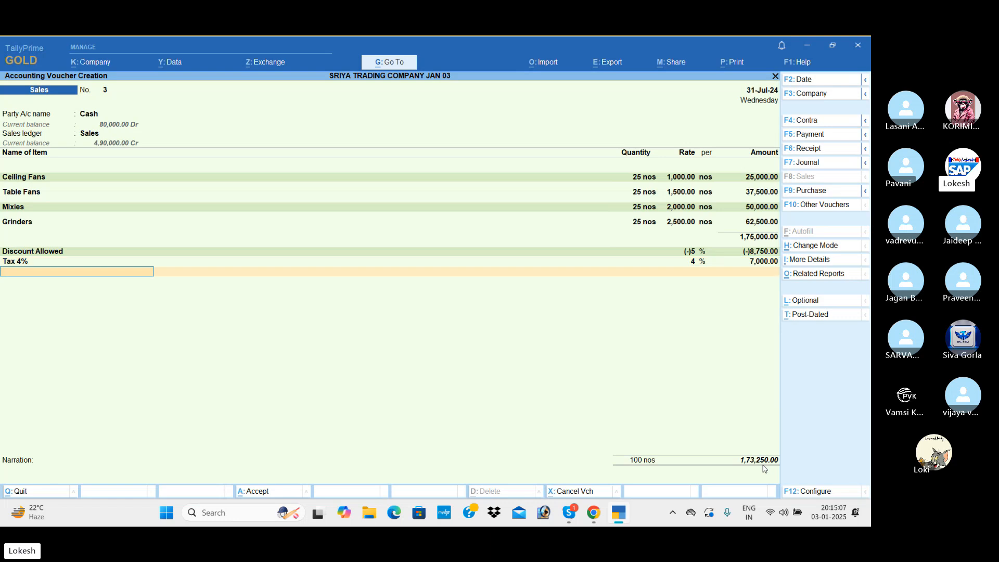
pyautogui.press('Return')
pyautogui.press('Return')
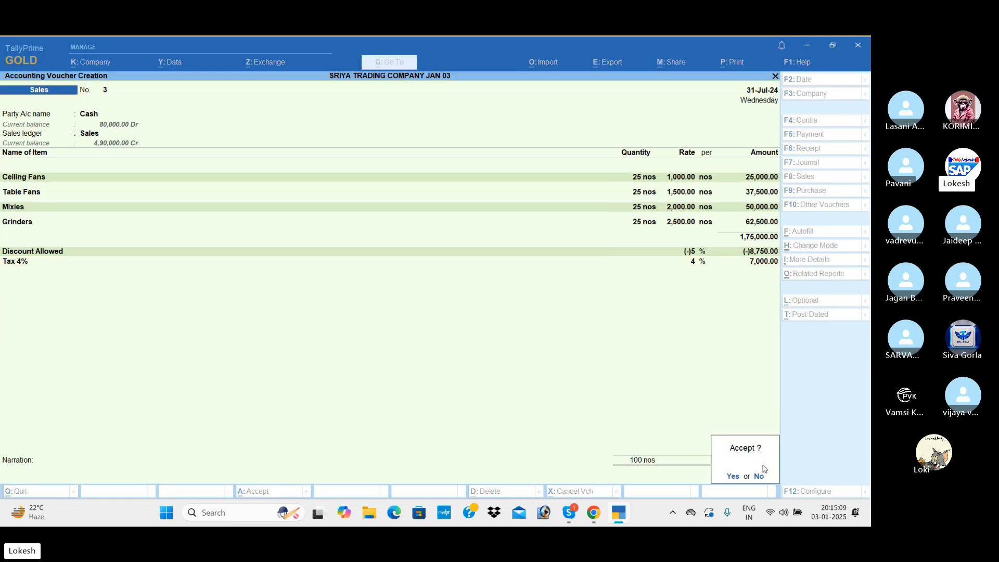
pyautogui.press('Return')
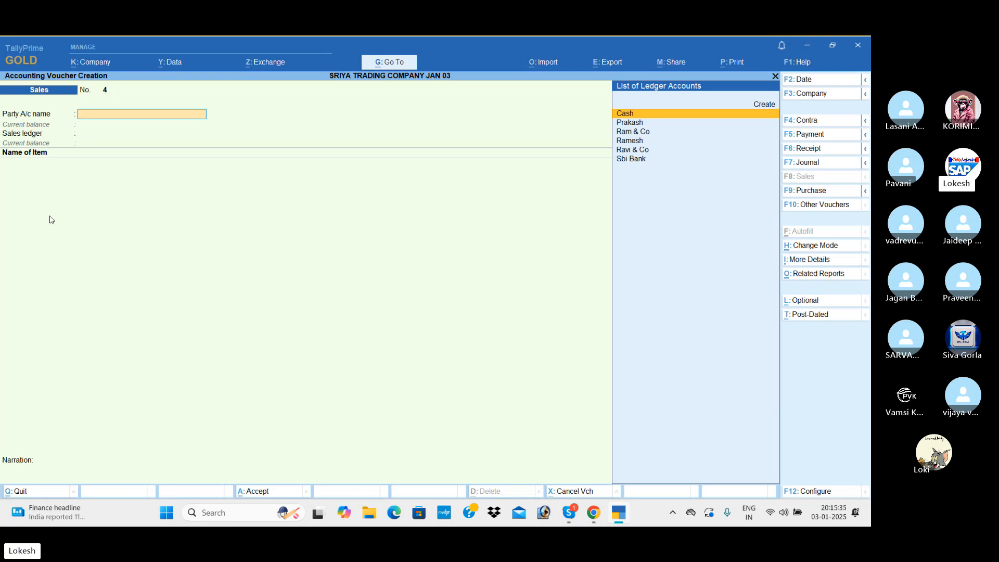
# Leave the blank sales voucher and open the Day Book
pyautogui.press('Escape')
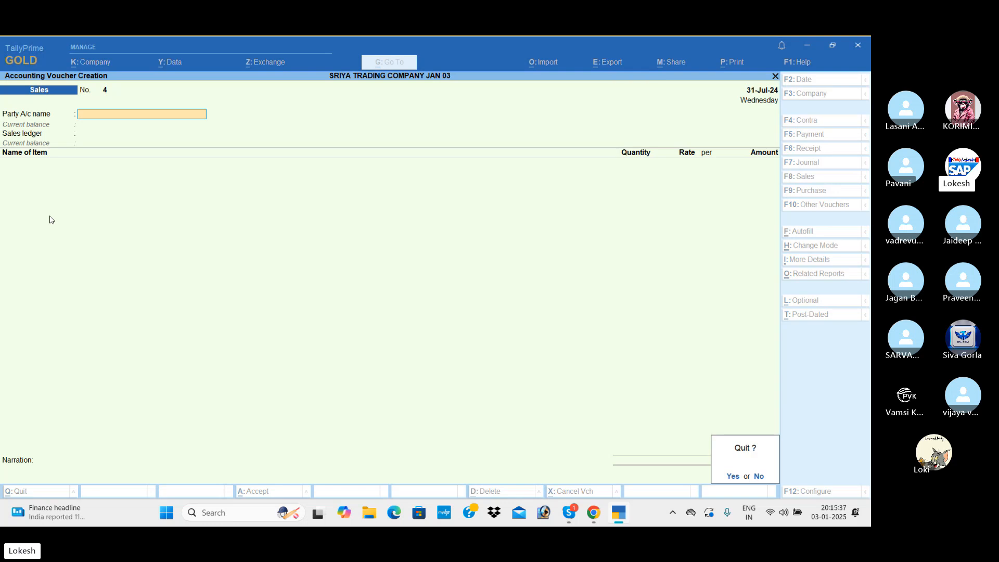
pyautogui.press('Return')
pyautogui.press('Down')
pyautogui.press('Return')
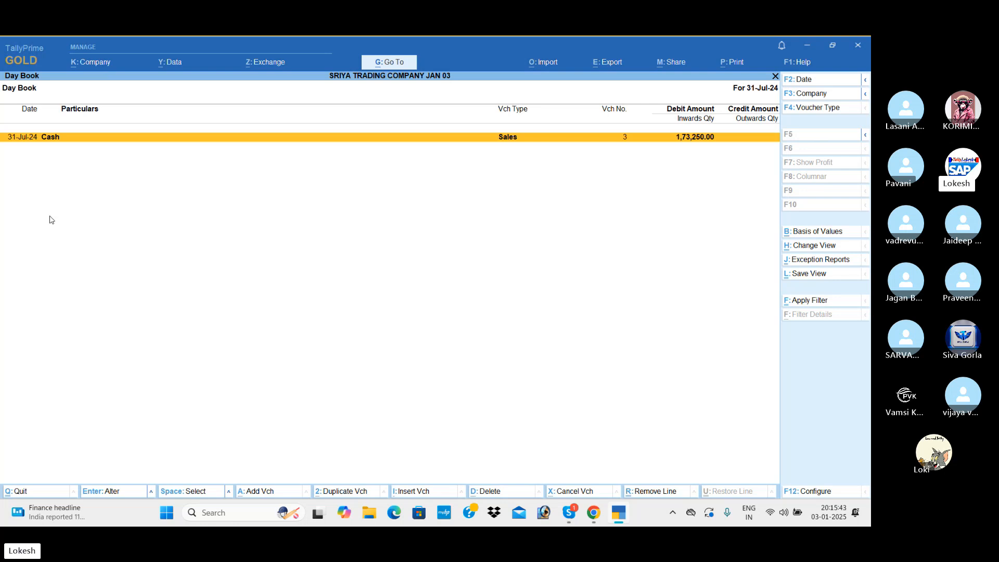
# Change the Day Book period to 1-Apr-24 to 31-Jul-24 by clearing the start and end dates
pyautogui.hotkey('alt', 'F2')
pyautogui.press('BackSpace')
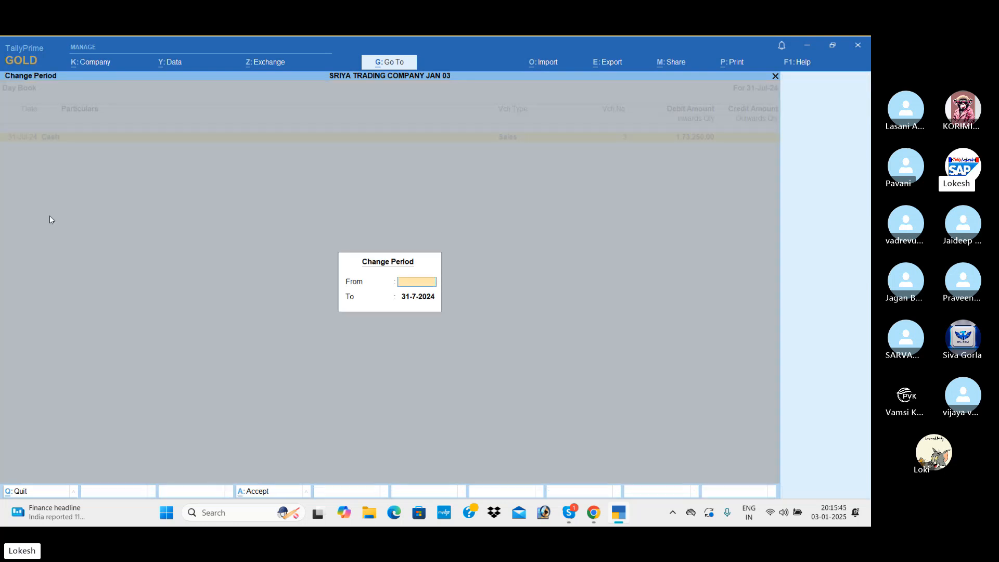
pyautogui.press('Return')
pyautogui.press('BackSpace')
pyautogui.press('Return')
# Examine the purchase and sales vouchers and their amounts in the Day Book
pyautogui.press('Down')
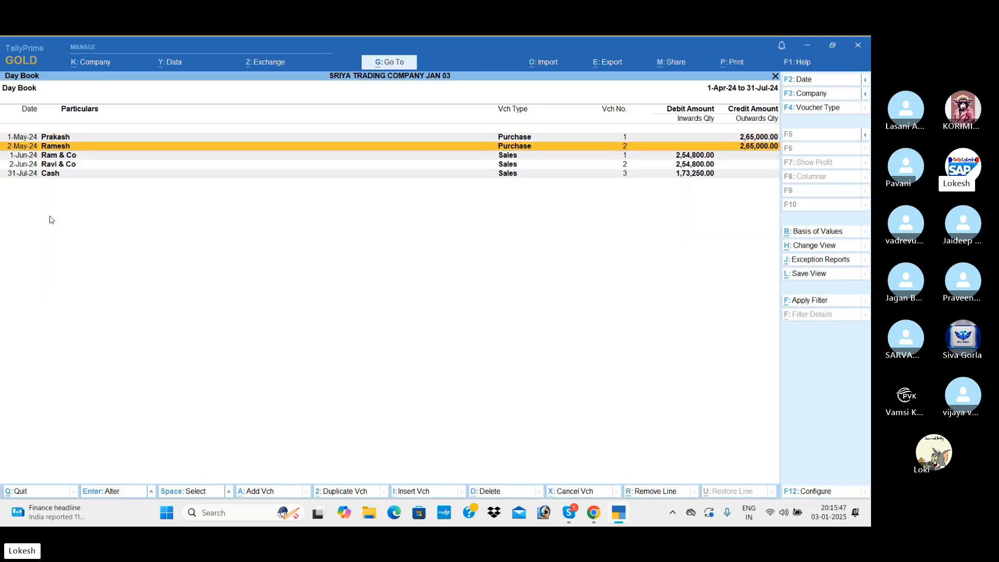
pyautogui.press('Down')
pyautogui.press('Down')
pyautogui.press('Down')
pyautogui.press('Up')
pyautogui.press('Up')
pyautogui.press('Up')
# Calculate 254800*80/100 for the sales receipts and 265000*70/100 for the purchase payments in the calculator
pyautogui.hotkey('ctrl', 'n')
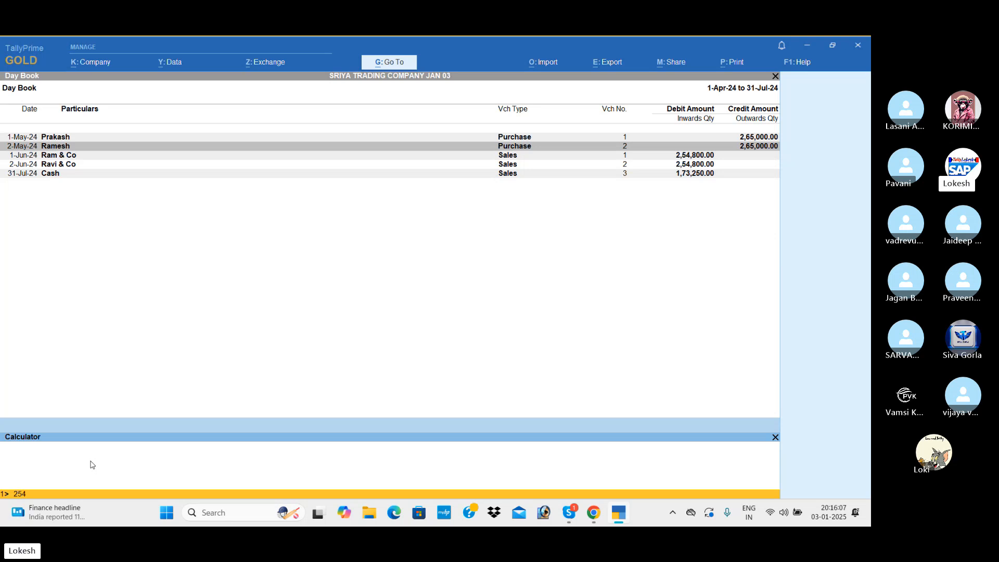
pyautogui.write('800')
pyautogui.write('80/100')
pyautogui.press('Return')
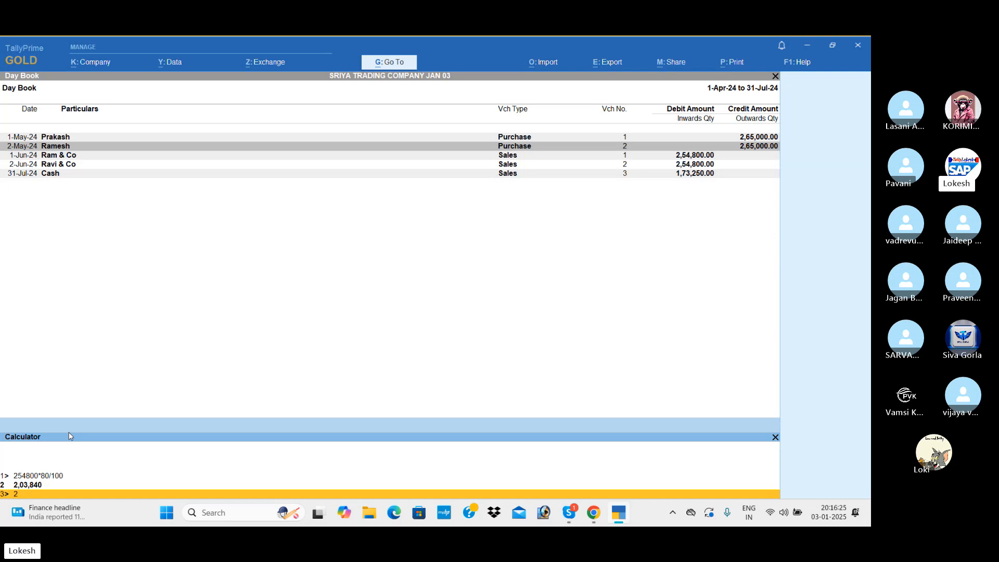
pyautogui.write('265000*70/100')
pyautogui.press('Return')
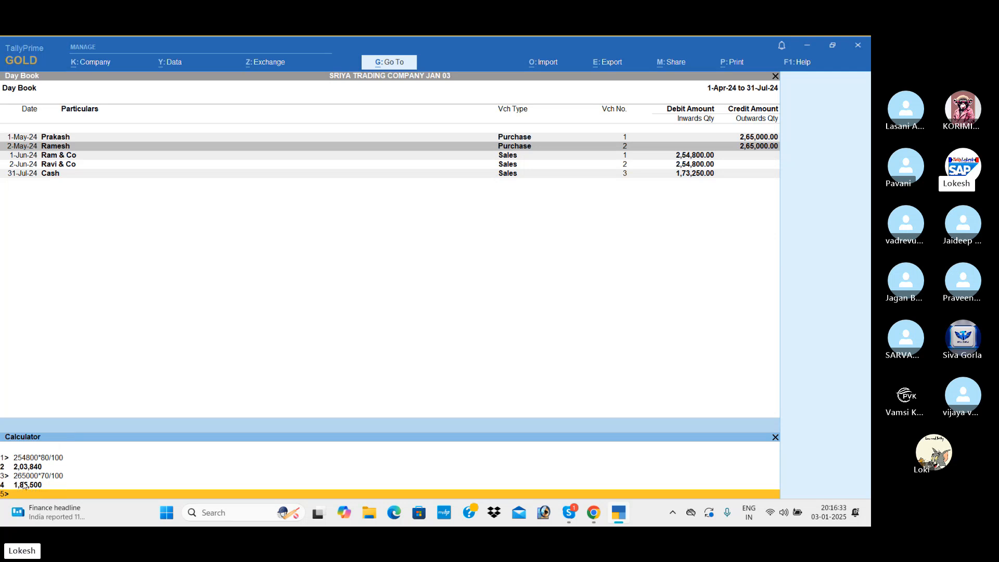
# Leave the Day Book and open a new Receipt voucher
pyautogui.click(394, 285)
pyautogui.press('Escape')
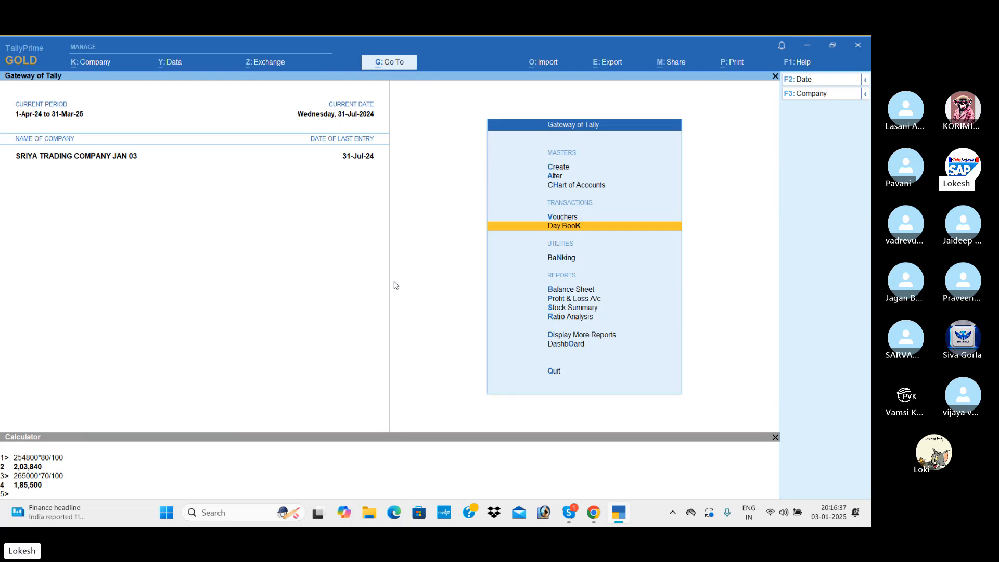
pyautogui.press('Up')
pyautogui.press('Return')
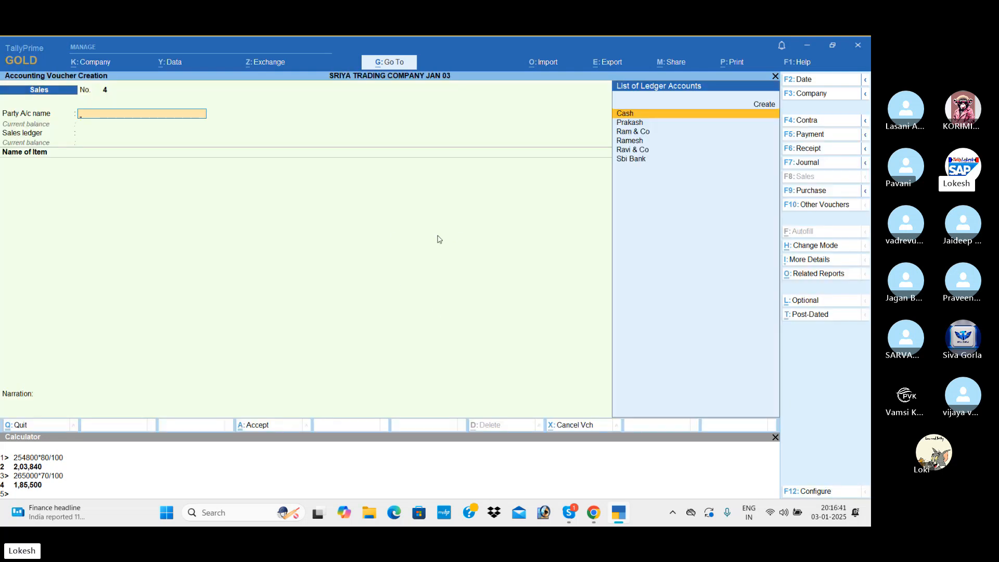
pyautogui.click(812, 150)
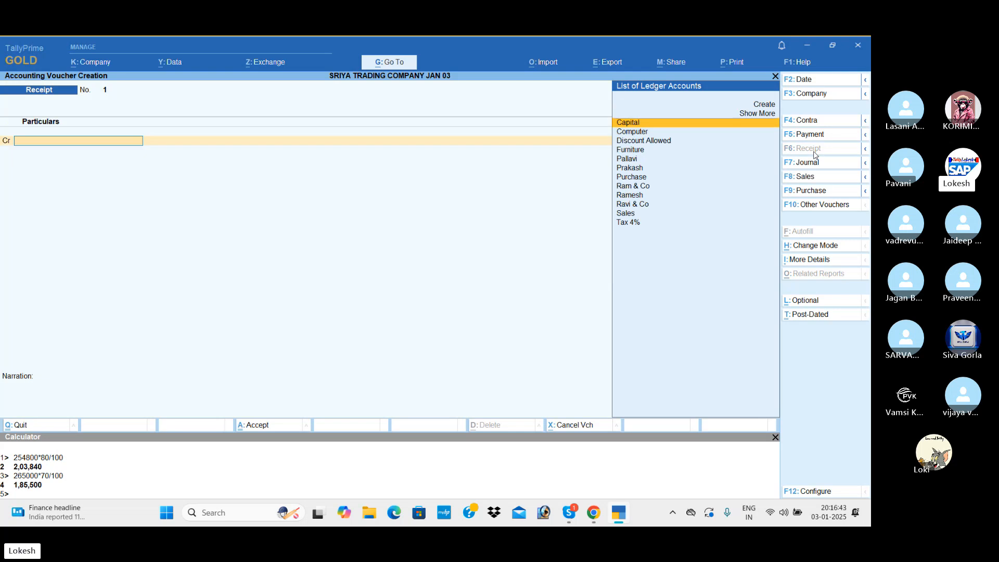
# Credit Ram & Co with 2,03,840 in the Receipt voucher
pyautogui.write('ra')
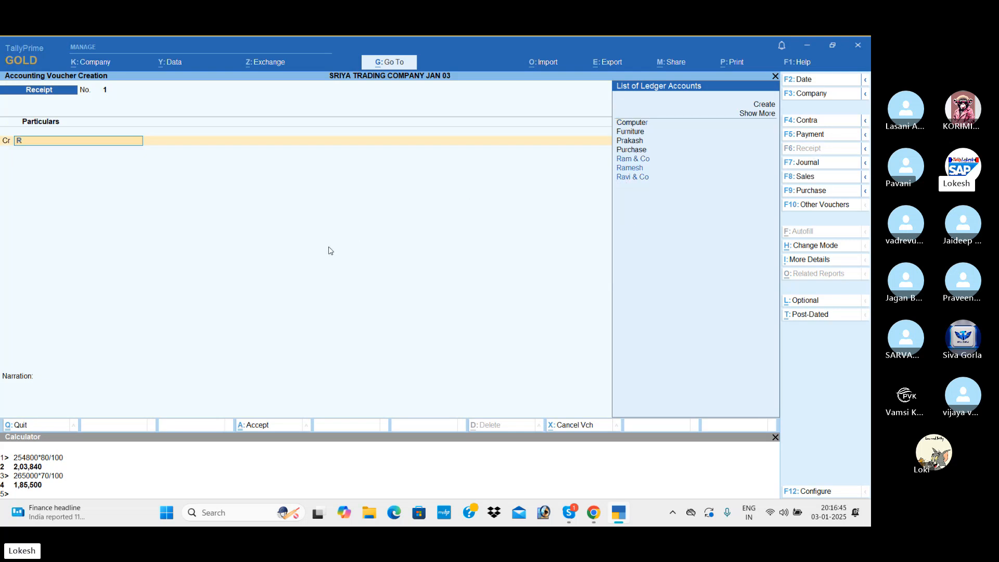
pyautogui.press('Down')
pyautogui.press('Return')
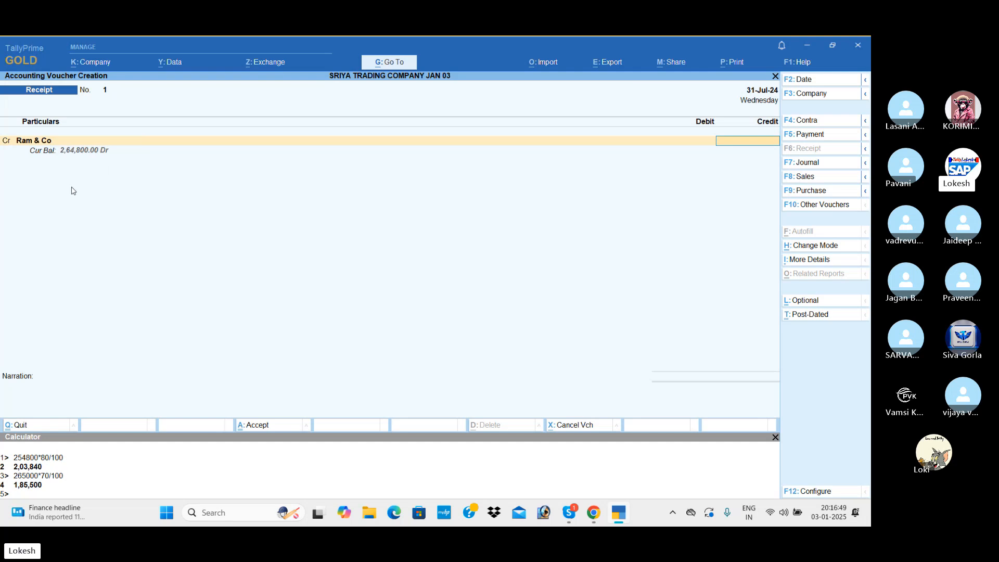
pyautogui.write('2,03,')
pyautogui.write('840')
pyautogui.press('Return')
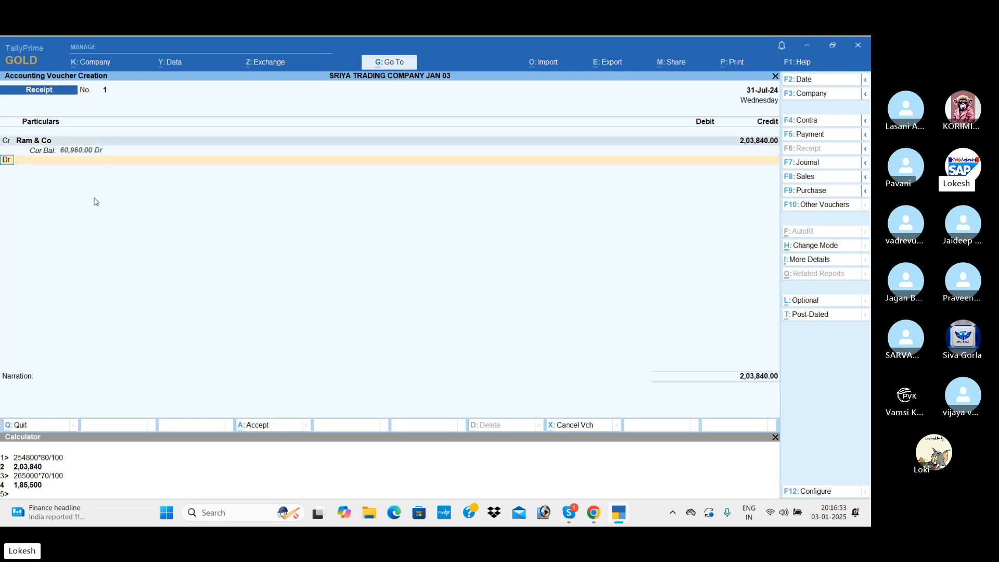
# Add a second credit line for Ravi & Co with 2,03,840 in the Receipt voucher
pyautogui.write('c')
pyautogui.press('Return')
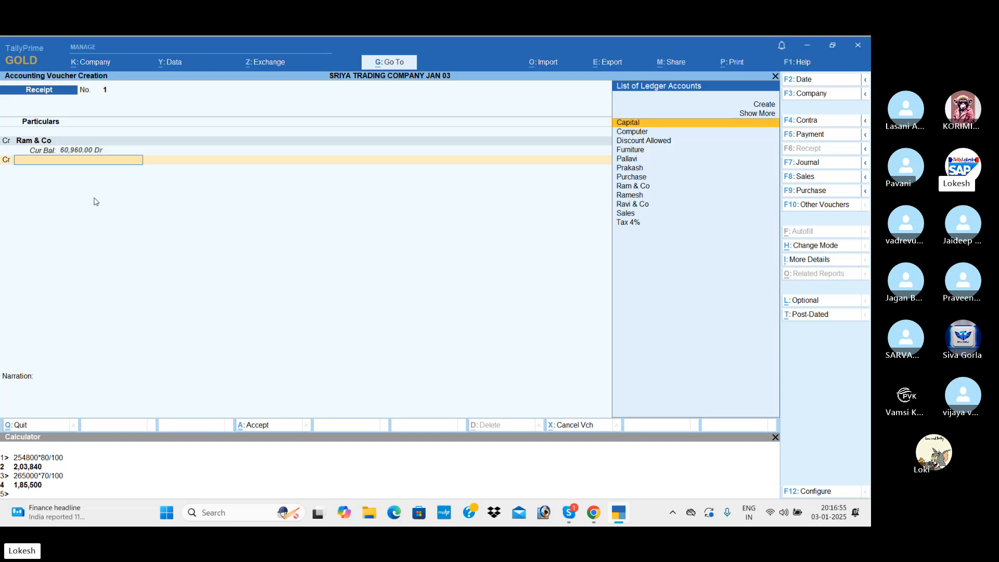
pyautogui.write('Ra')
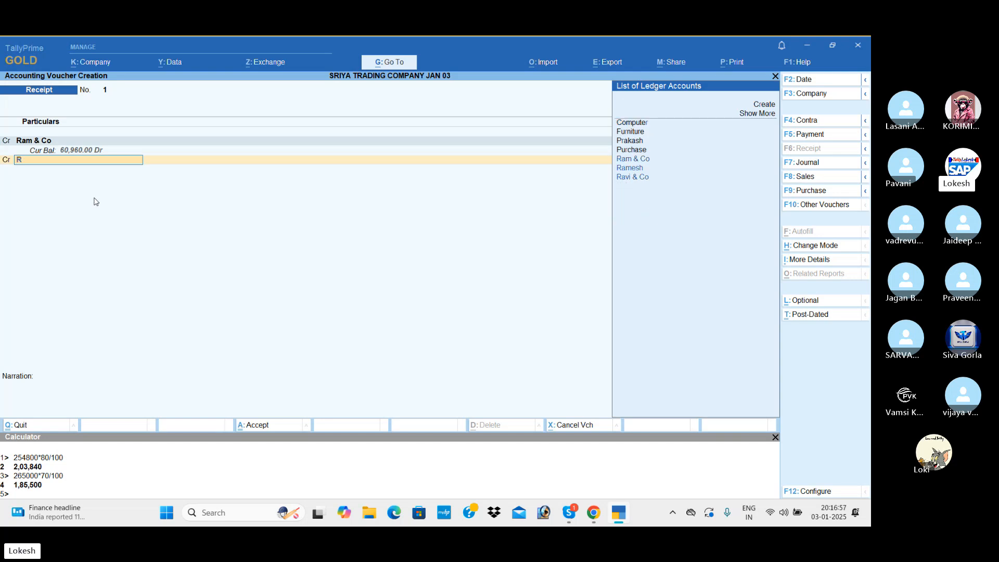
pyautogui.press('Down')
pyautogui.press('Down')
pyautogui.press('Return')
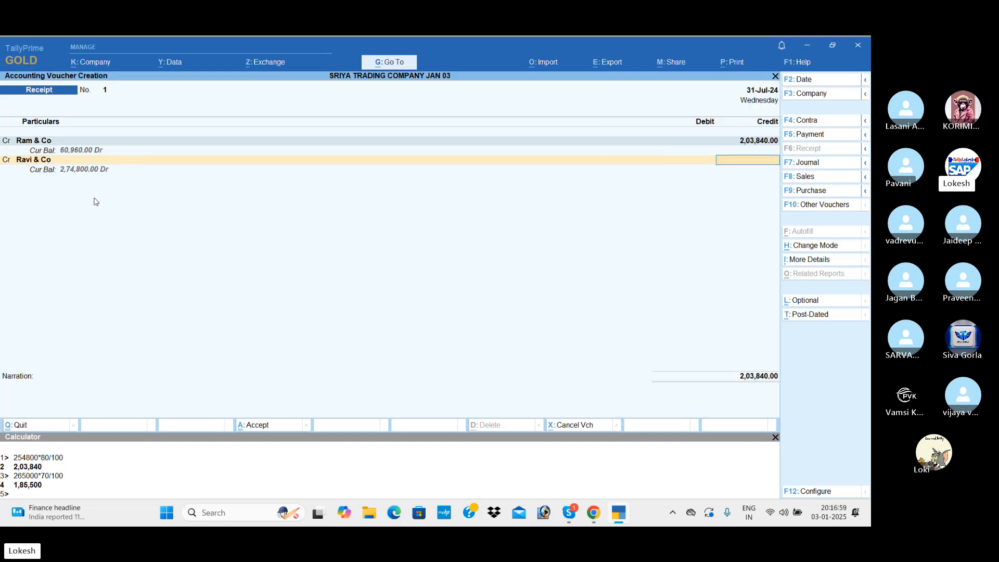
pyautogui.write('2,03,')
pyautogui.write('840')
pyautogui.press('Return')
# Add a debit line for Sbi Bank with 4,07,680 in the Receipt voucher
pyautogui.press('Return')
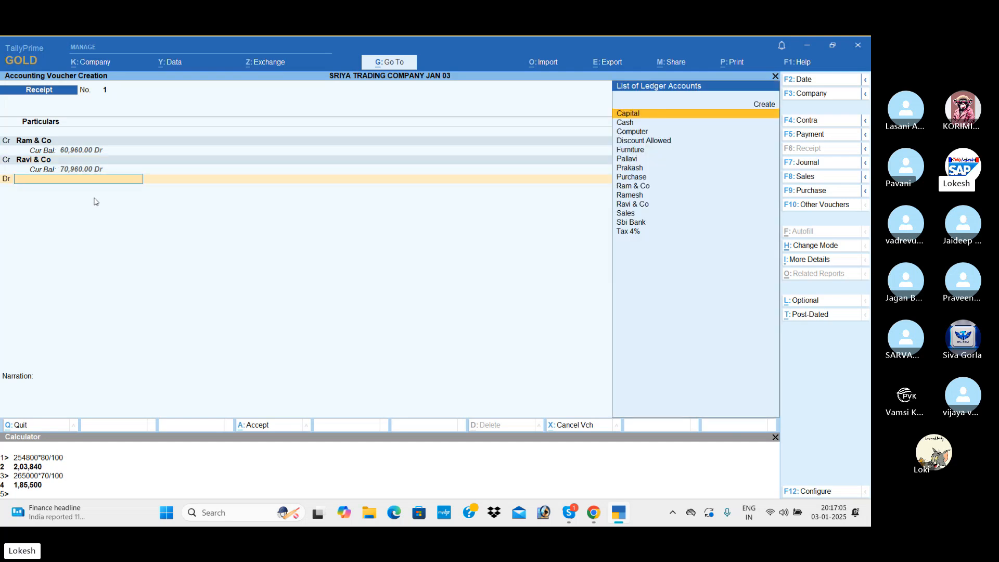
pyautogui.press('Down')
pyautogui.press('Down')
pyautogui.press('Down')
pyautogui.press('Down')
pyautogui.press('Down')
pyautogui.press('Down')
pyautogui.press('Down')
pyautogui.press('Down')
pyautogui.press('Down')
pyautogui.press('Down')
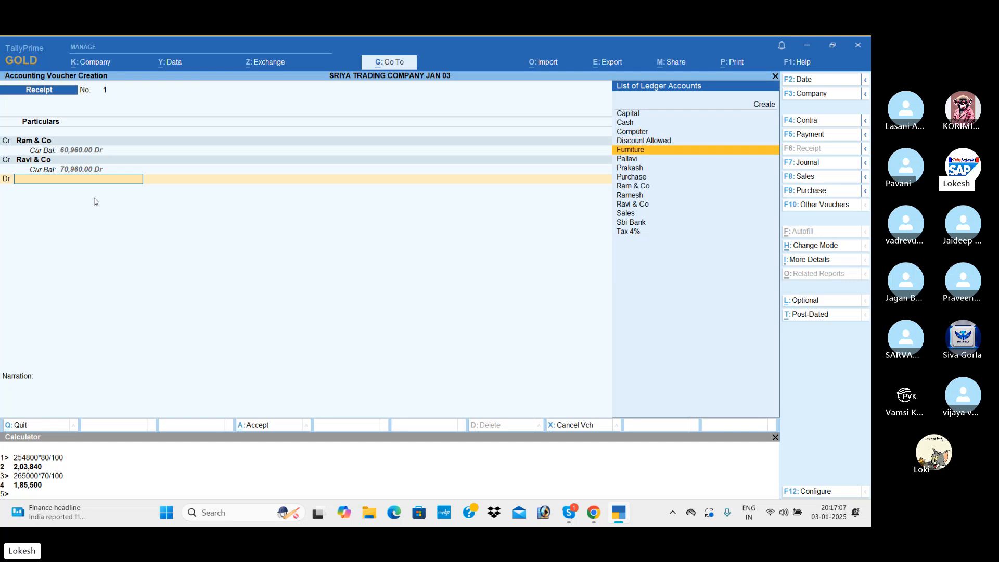
pyautogui.press('Down')
pyautogui.press('Down')
pyautogui.press('Return')
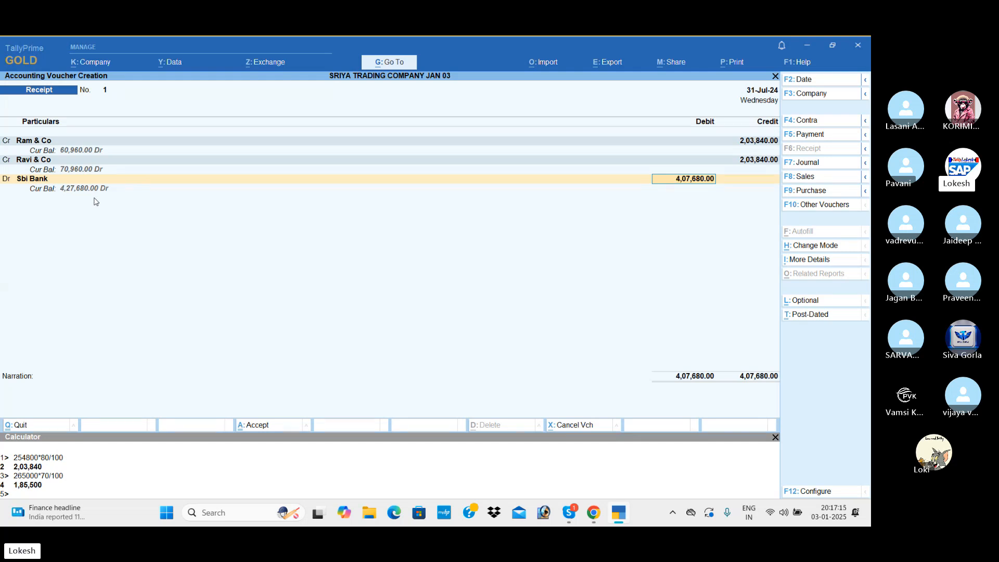
# Accept the Sbi Bank allocation as Cheque/DD for 4,07,680 and save the Receipt voucher without a narration
pyautogui.press('Return')
pyautogui.press('Return')
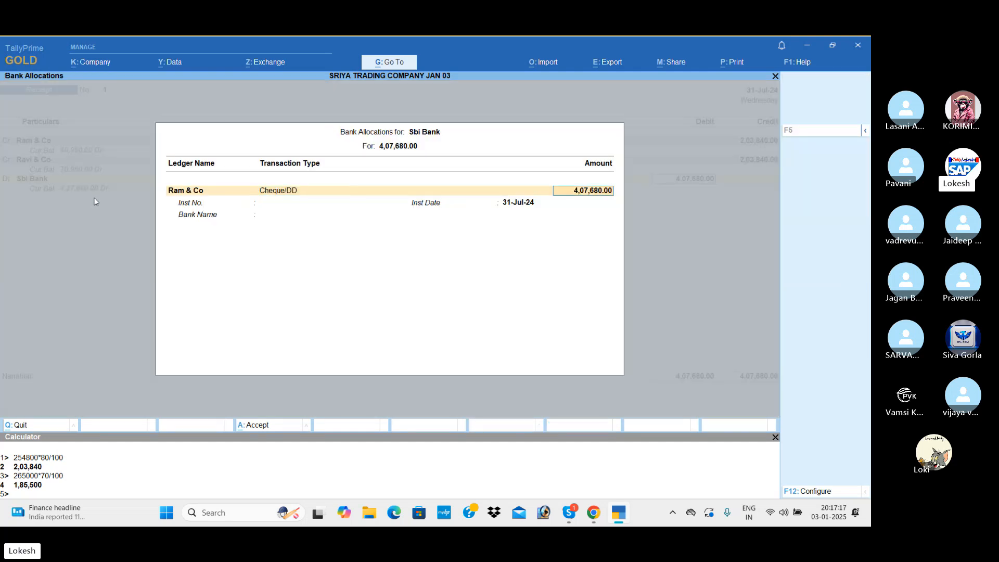
pyautogui.press('Return')
pyautogui.press('Return')
pyautogui.press('Return')
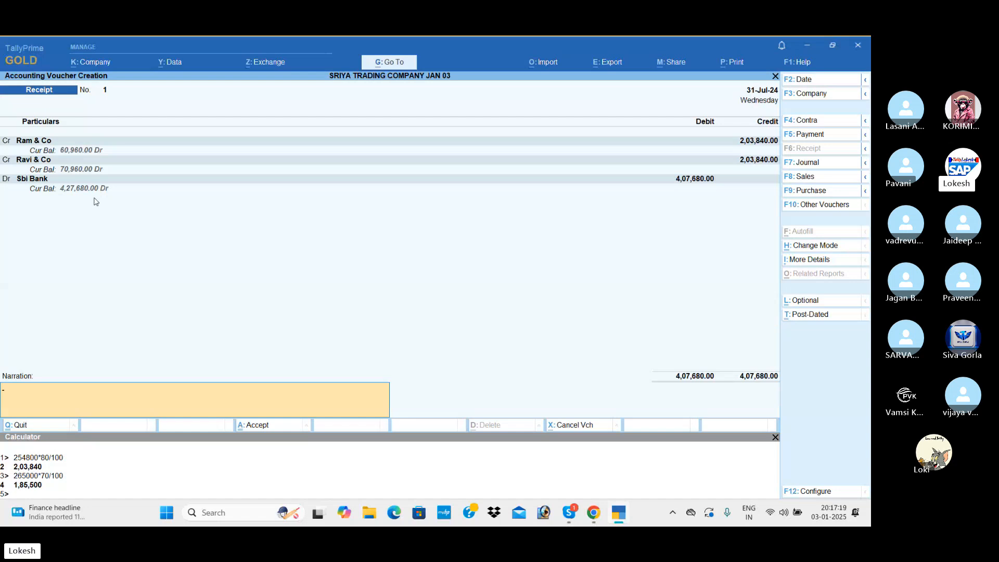
pyautogui.press('Return')
pyautogui.press('Return')
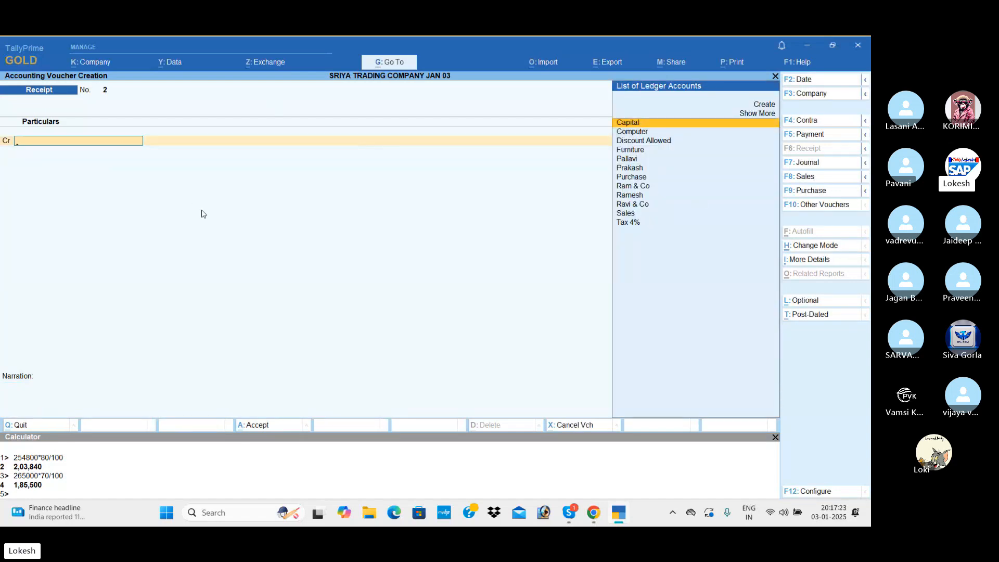
# Open a Payment voucher and debit the supplier of the 1-May-24 purchase with 1,85,500
pyautogui.click(810, 135)
pyautogui.write('Pr')
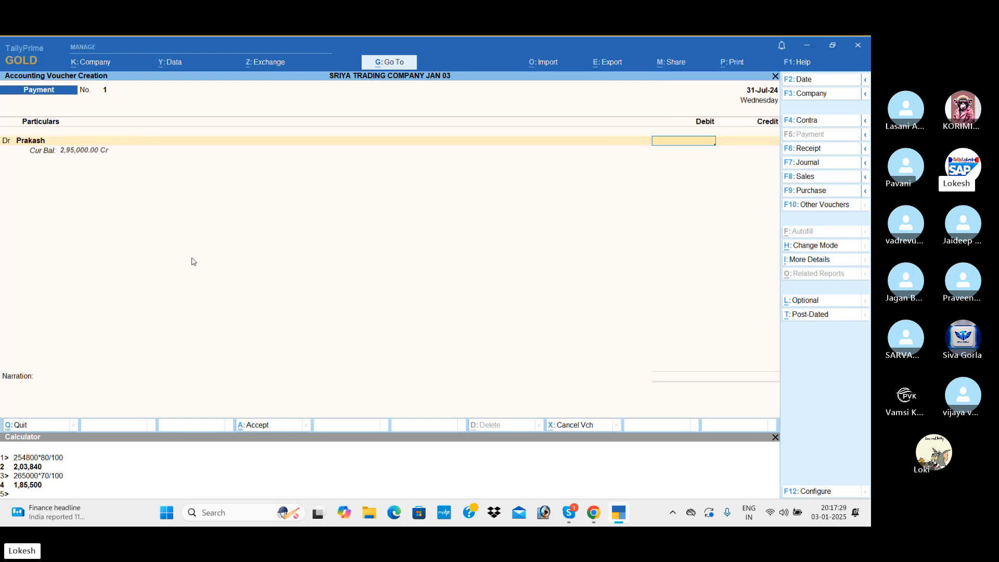
pyautogui.write('85500')
pyautogui.press('Return')
# Add a second debit line for the supplier of the 2-May-24 purchase with 1,85,500
pyautogui.write('d')
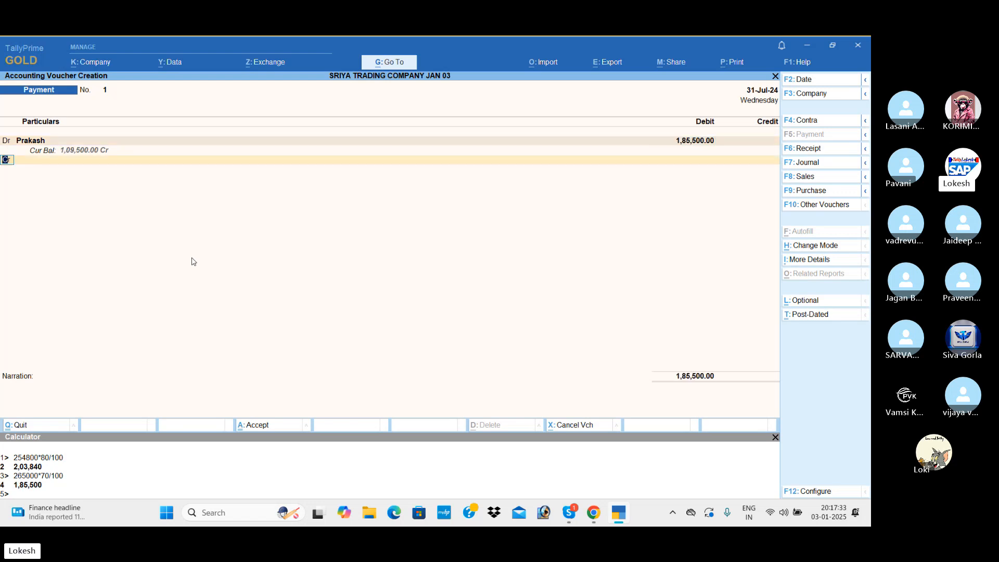
pyautogui.press('Return')
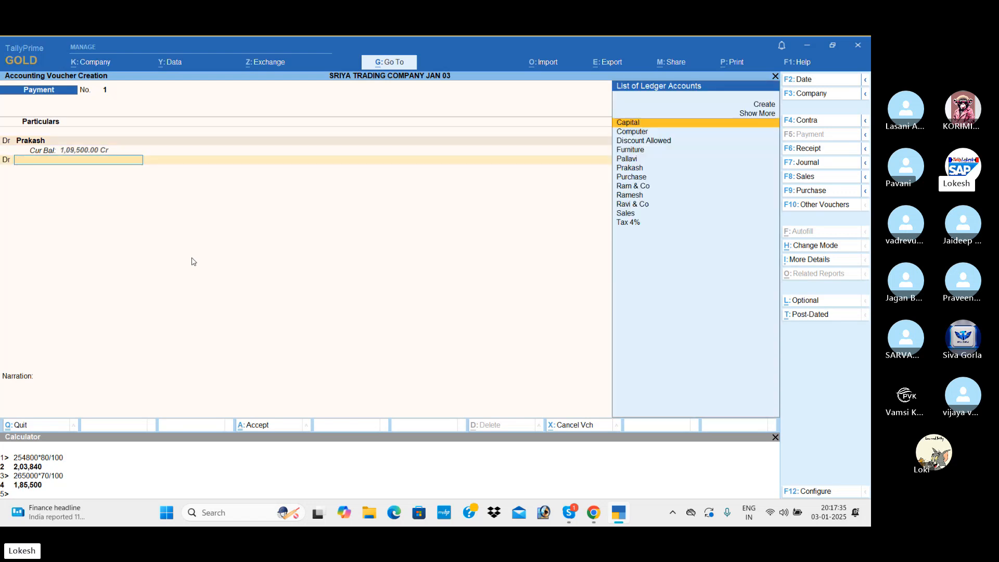
pyautogui.write('Ra')
pyautogui.press('Down')
pyautogui.press('Down')
pyautogui.press('Return')
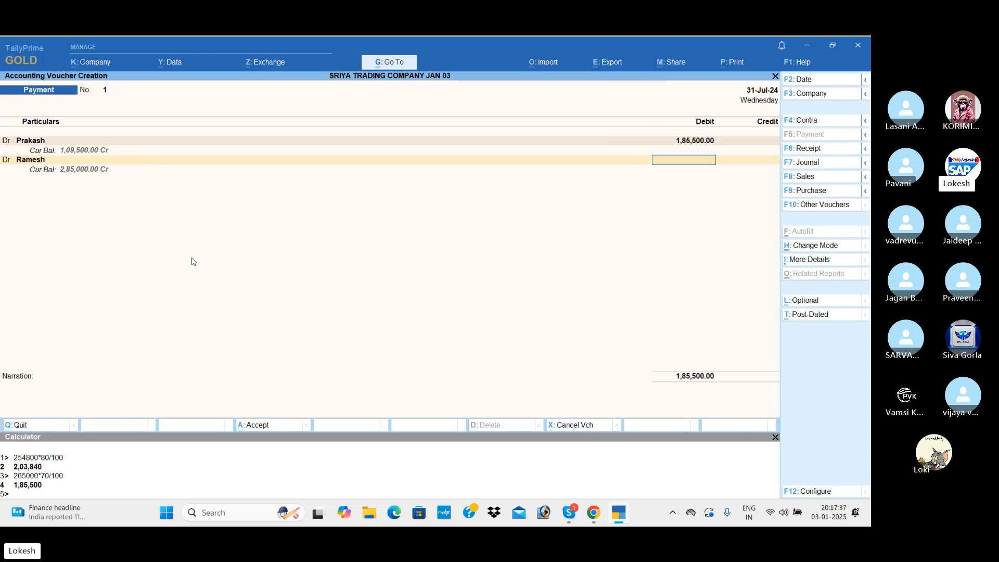
pyautogui.write('1,85,500')
pyautogui.press('Return')
# Credit Cash with 3,71,000 in the Payment voucher
pyautogui.press('Return')
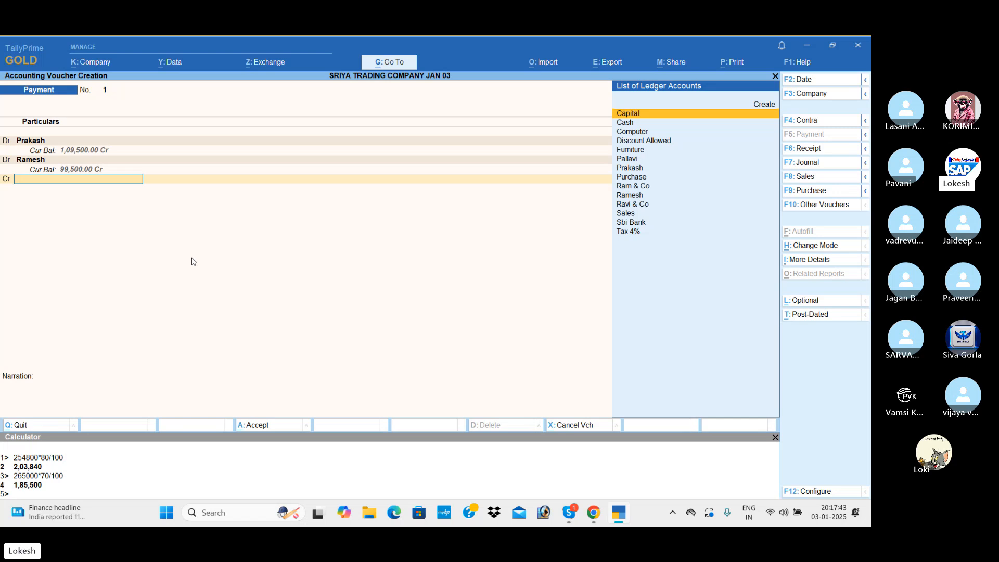
pyautogui.press('Down')
pyautogui.press('Return')
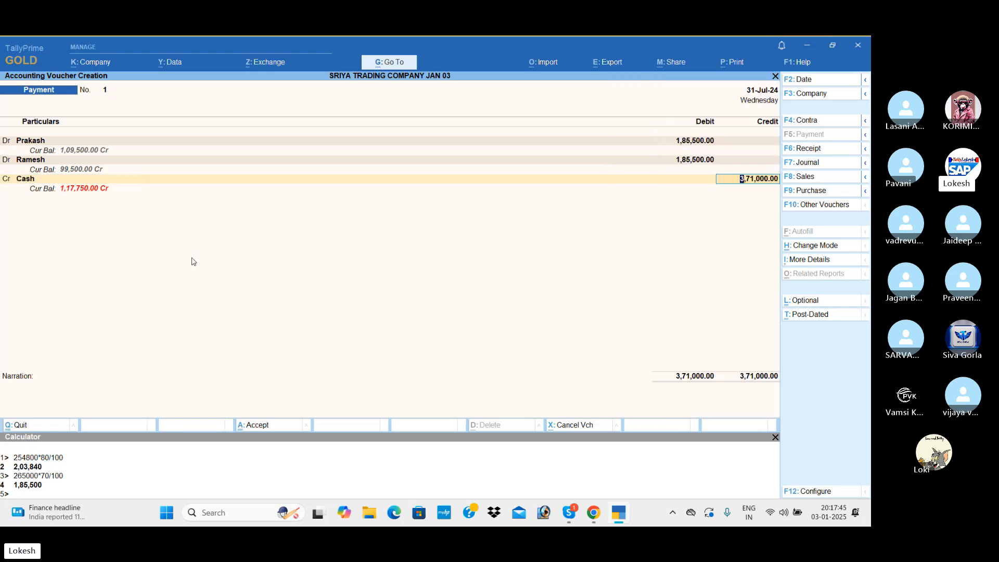
pyautogui.press('Return')
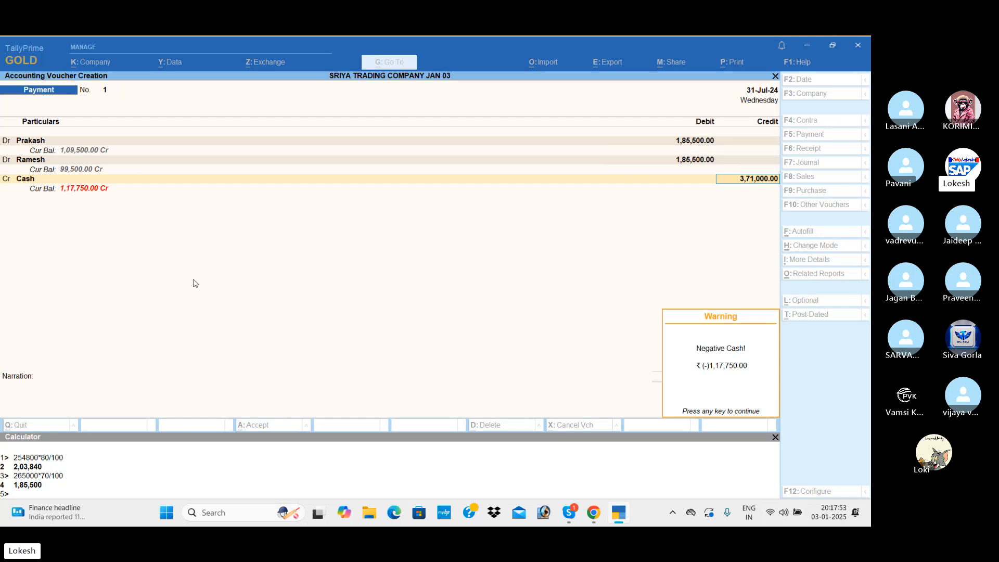
# Switch to Skype, dismiss the recording notice and return to TallyPrime
pyautogui.hotkey('alt', 'Tab')
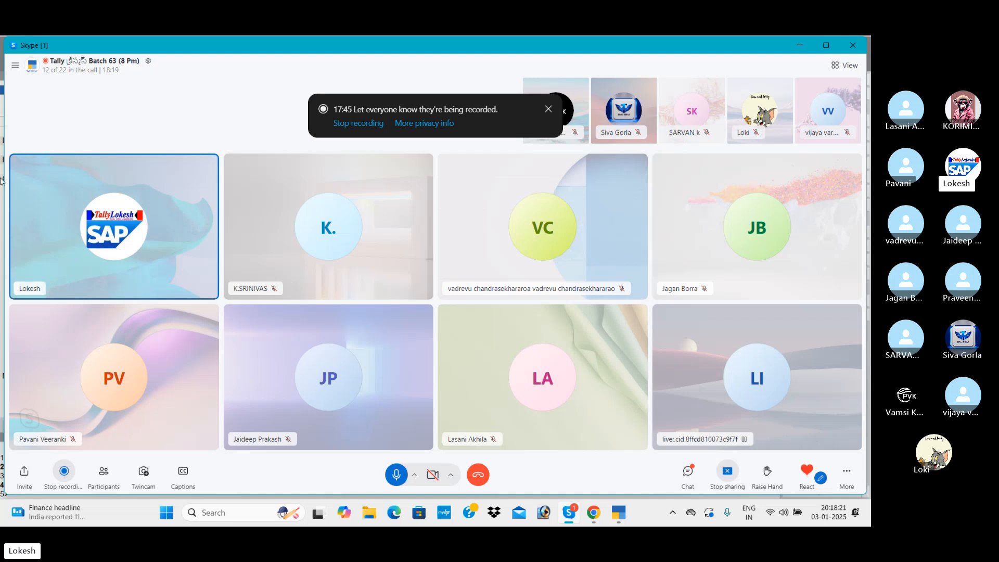
pyautogui.click(549, 108)
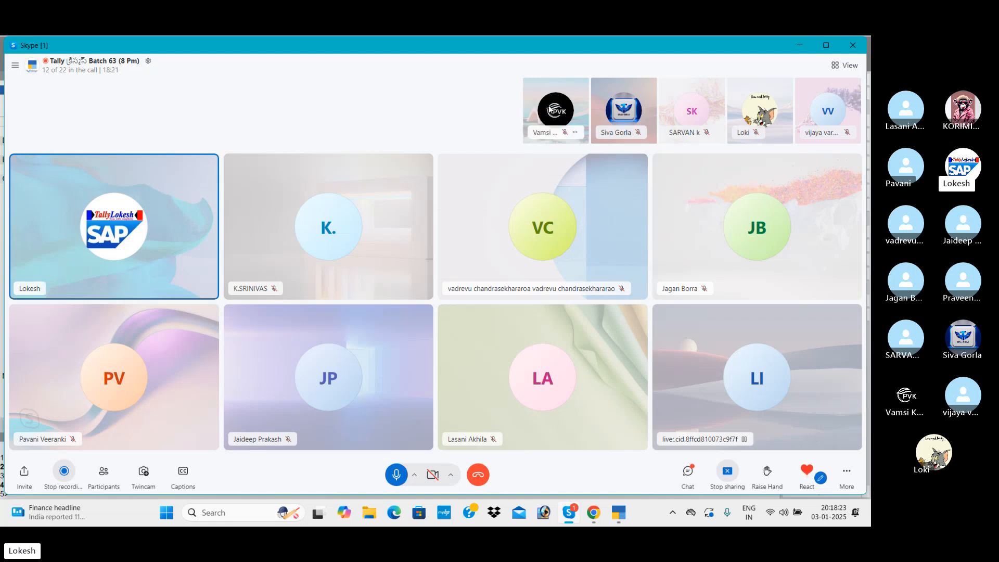
pyautogui.hotkey('alt', 'Tab')
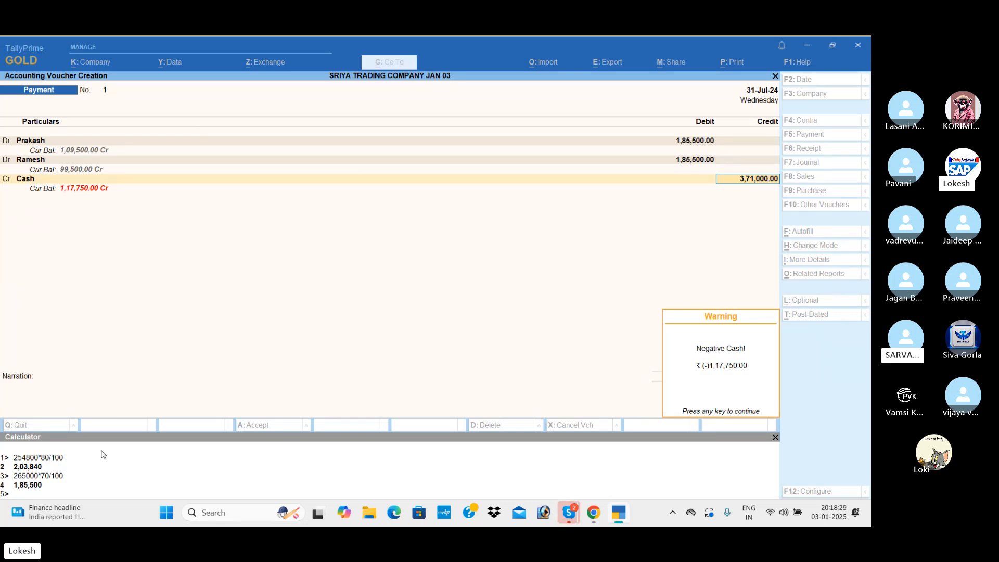
# Close the calculator and save the Payment voucher without a narration
pyautogui.click(776, 440)
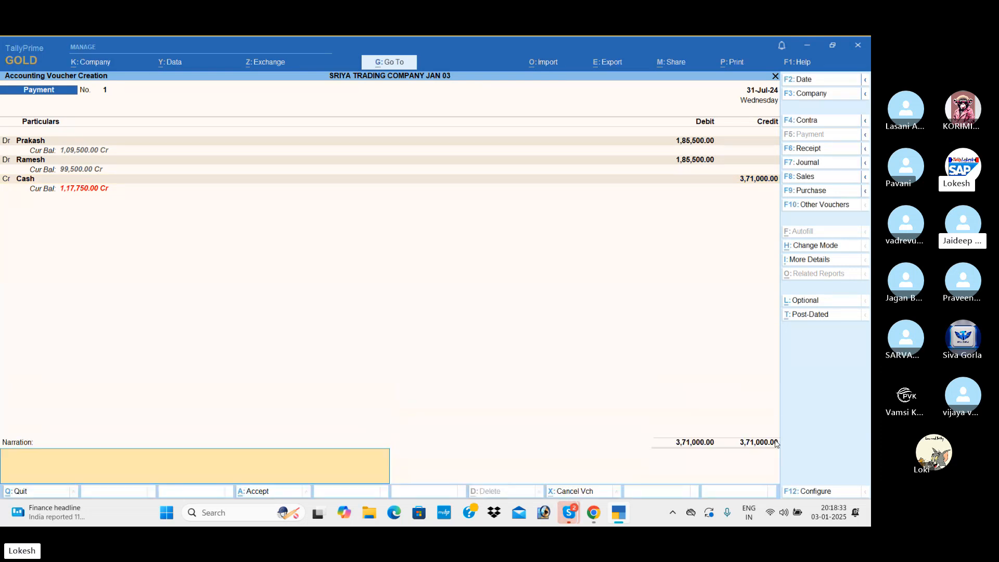
pyautogui.click(775, 440)
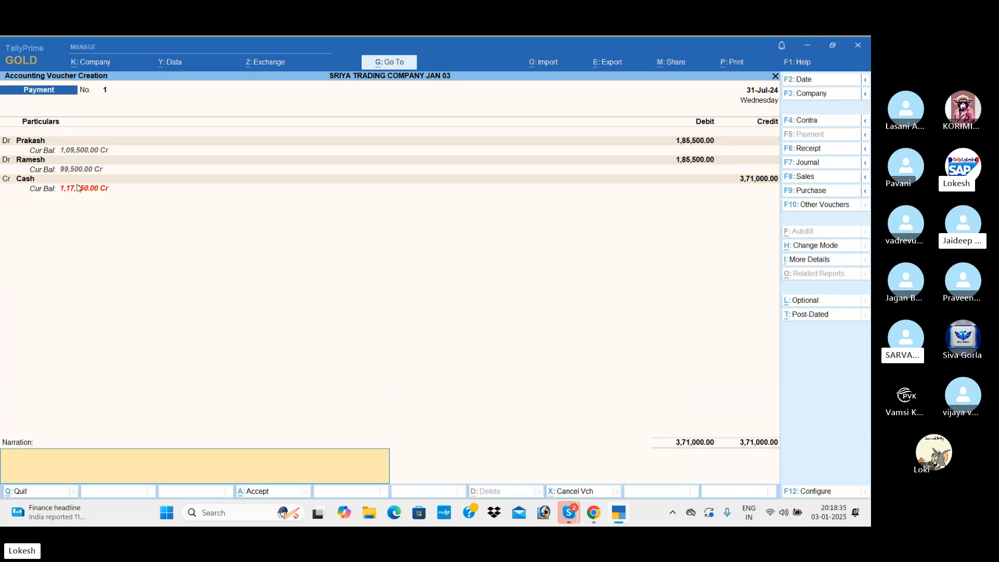
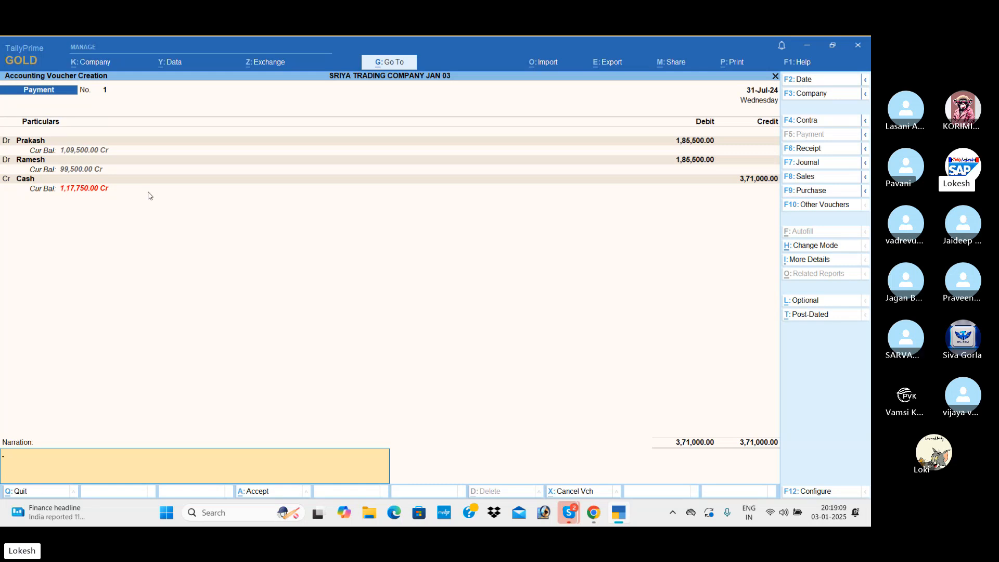
pyautogui.press('Return')
pyautogui.press('Return')
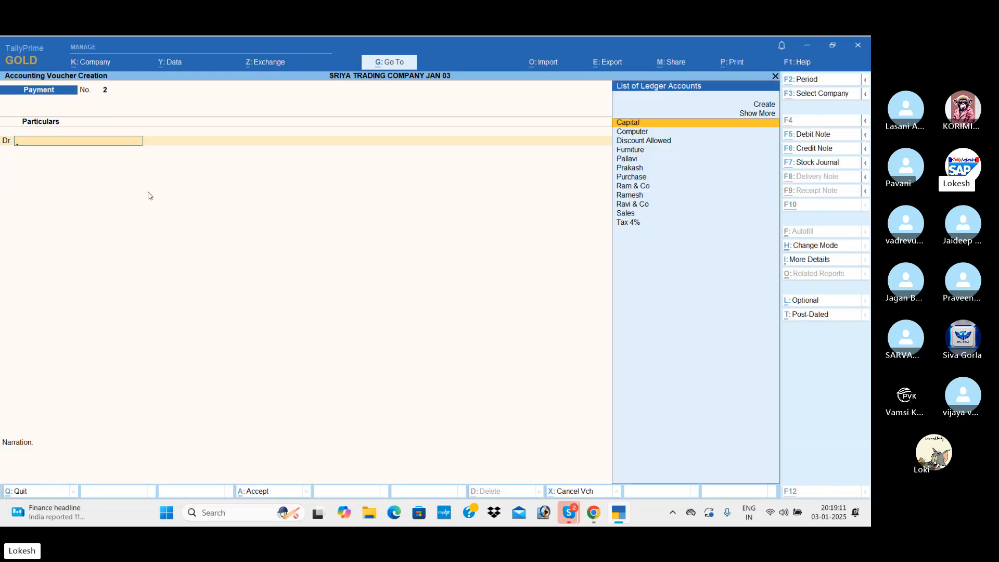
pyautogui.hotkey('alt', 'Tab')
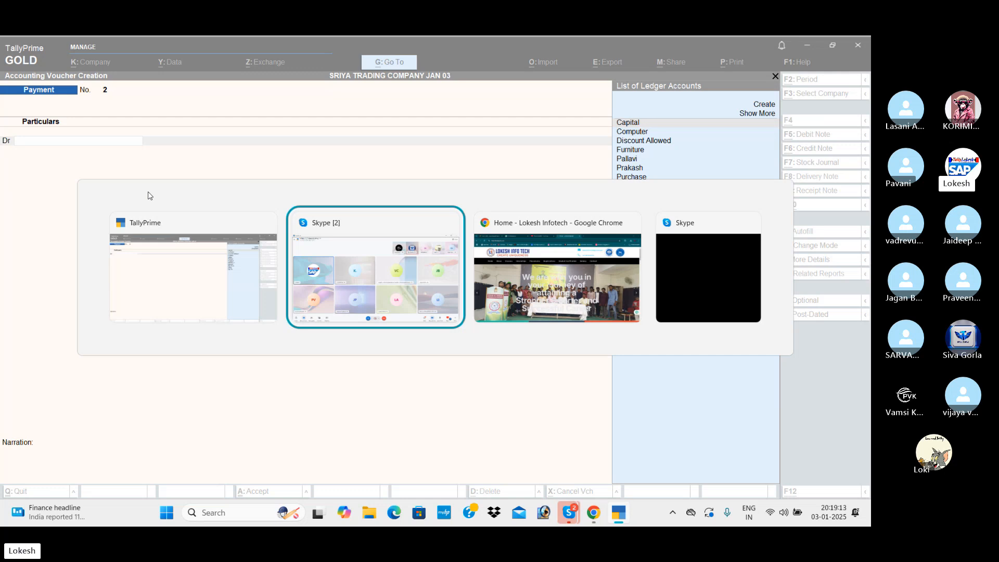
pyautogui.hotkey('alt', 'Tab')
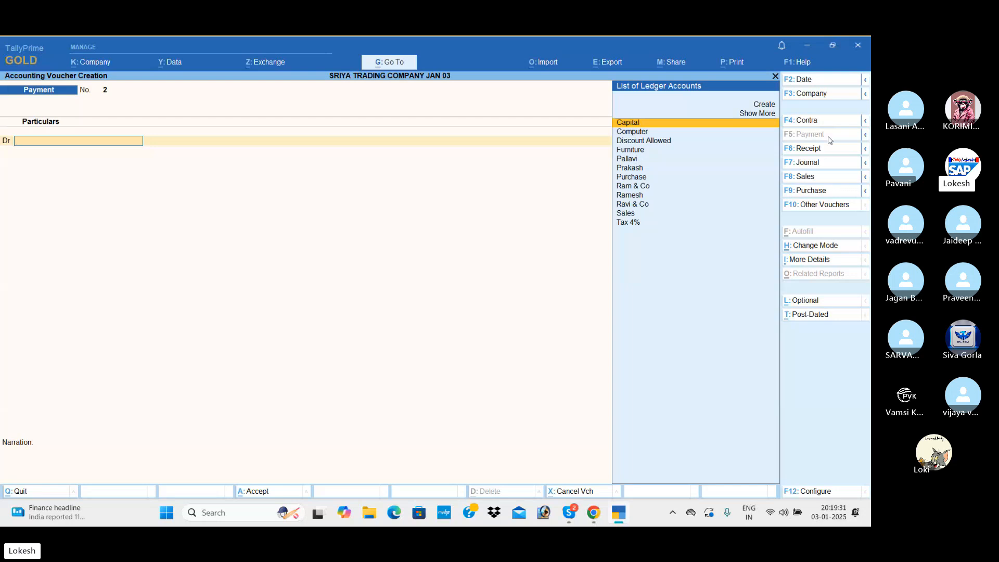
# Start a Contra voucher and credit Cash with 2,500
pyautogui.click(808, 120)
pyautogui.press('Return')
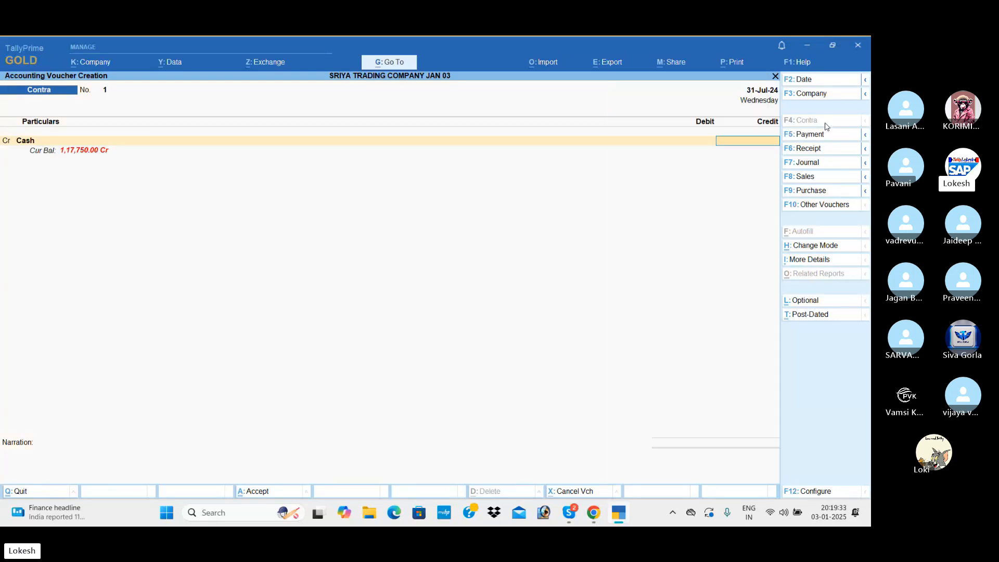
pyautogui.write('2,500')
pyautogui.press('Return')
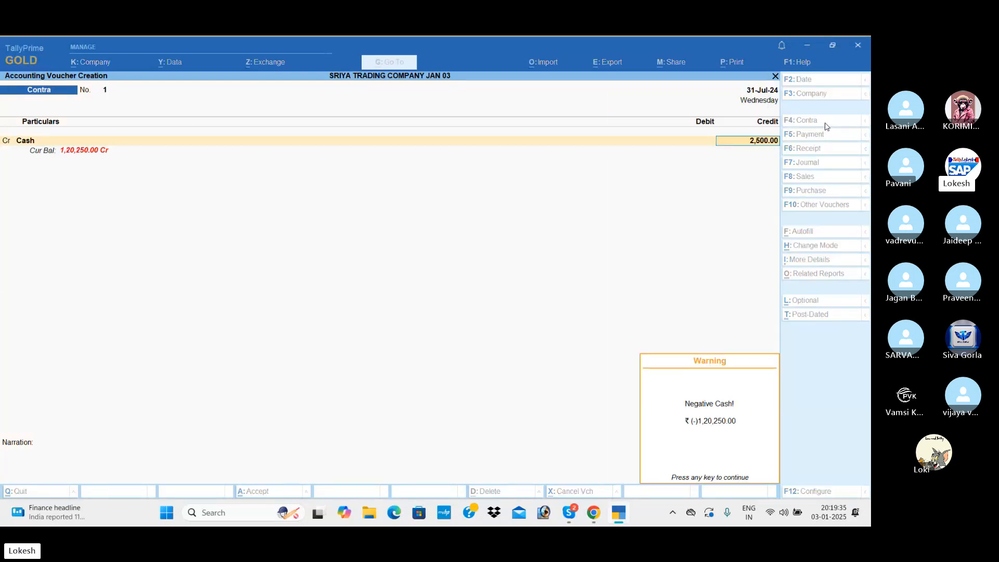
pyautogui.press('Return')
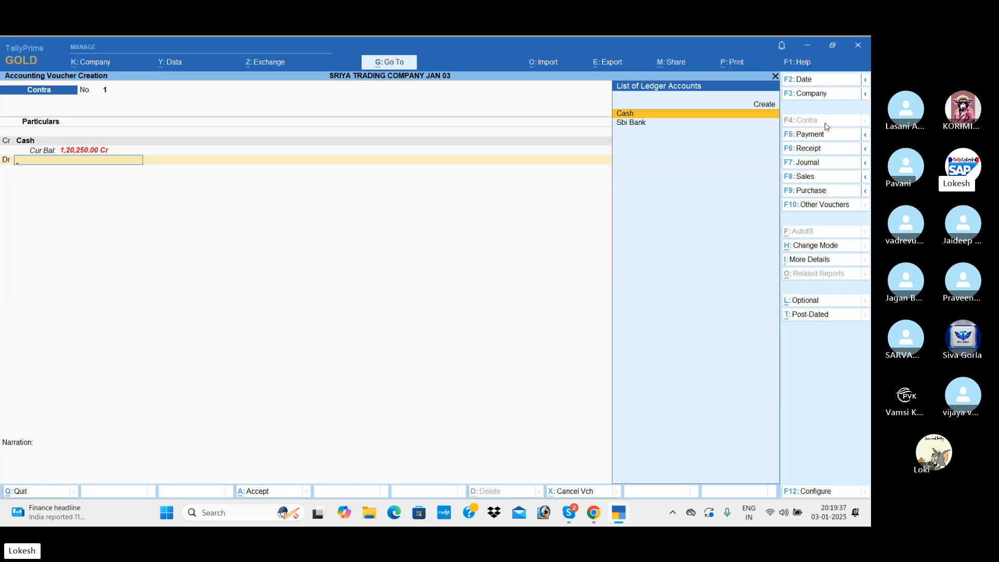
# Create a Petty Cash ledger under Cash-in-Hand for the debit line of the Contra voucher
pyautogui.hotkey('alt', 'c')
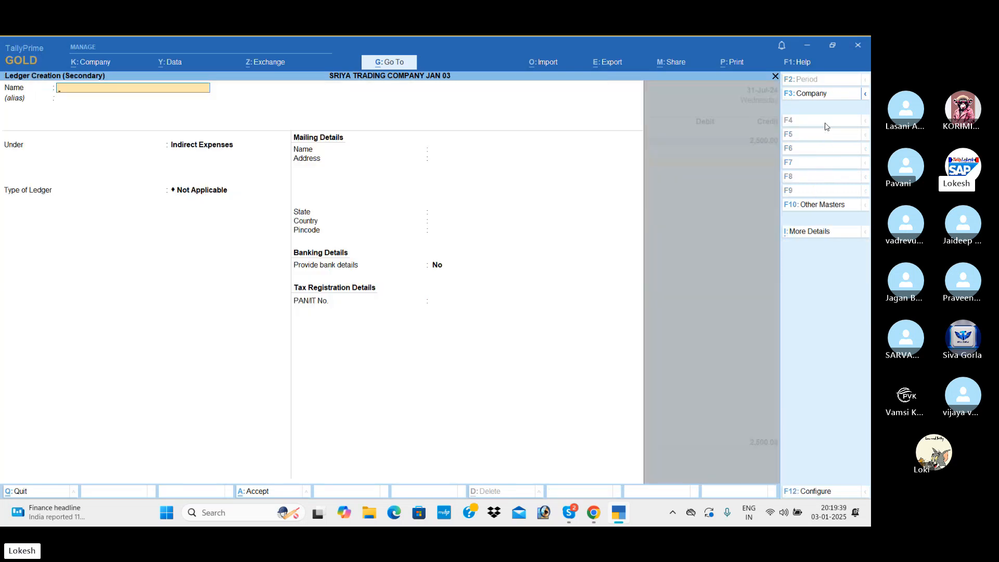
pyautogui.write('Petty Cash')
pyautogui.press('Return')
pyautogui.write('Ca')
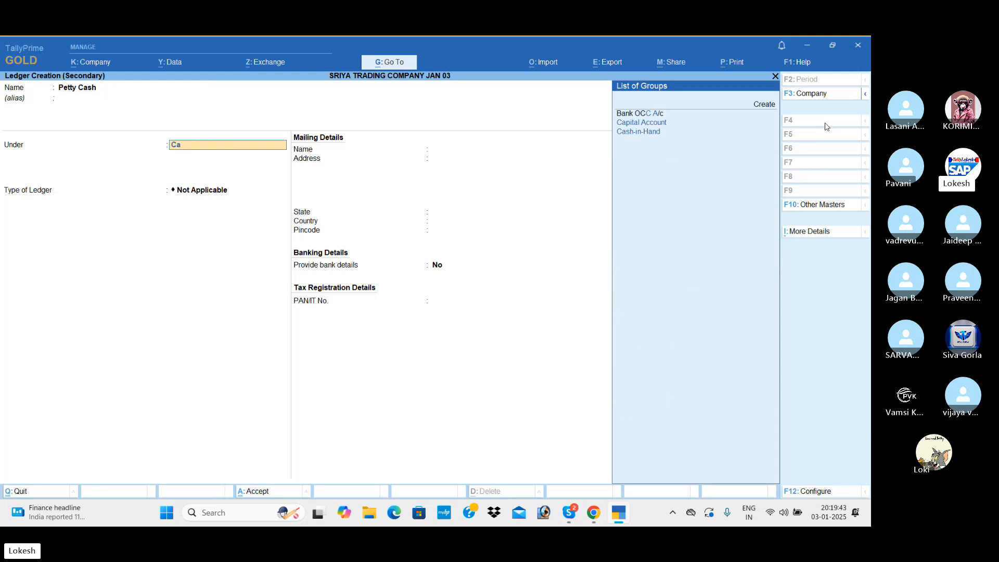
pyautogui.write('s')
pyautogui.press('Return')
pyautogui.press('Return')
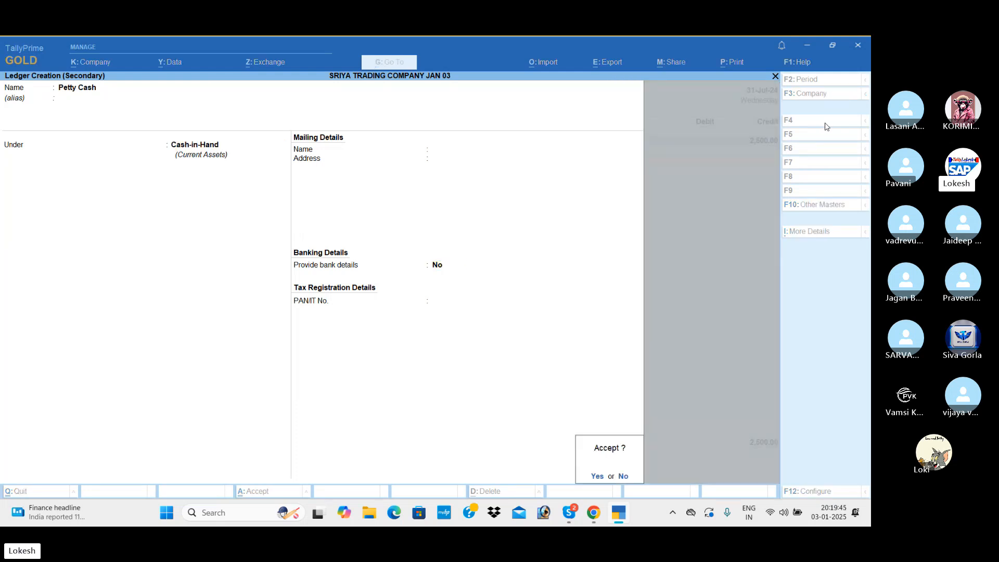
pyautogui.press('Return')
# Debit Petty Cash with 2,500 and save the Contra voucher without a narration
pyautogui.press('Return')
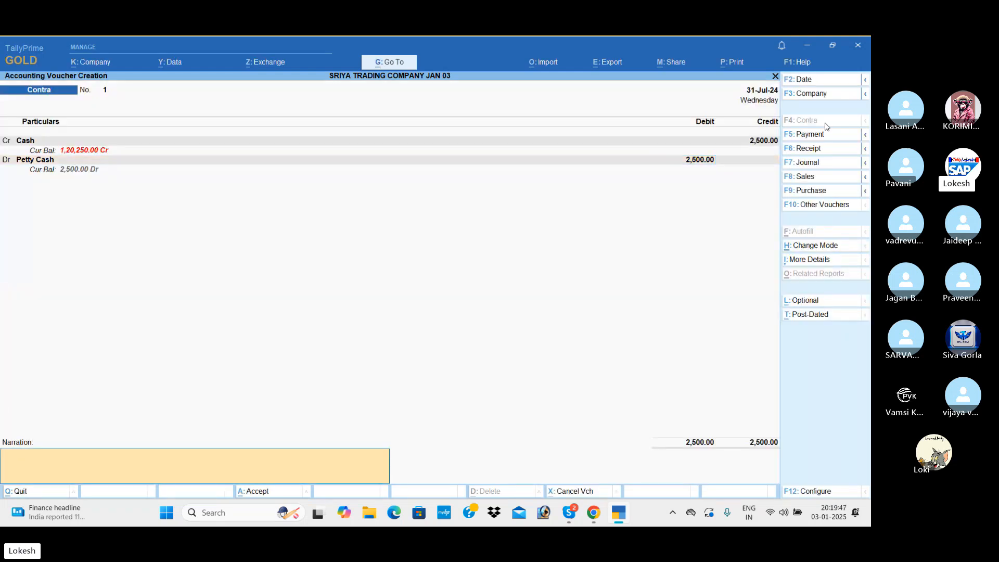
pyautogui.press('Return')
pyautogui.press('Return')
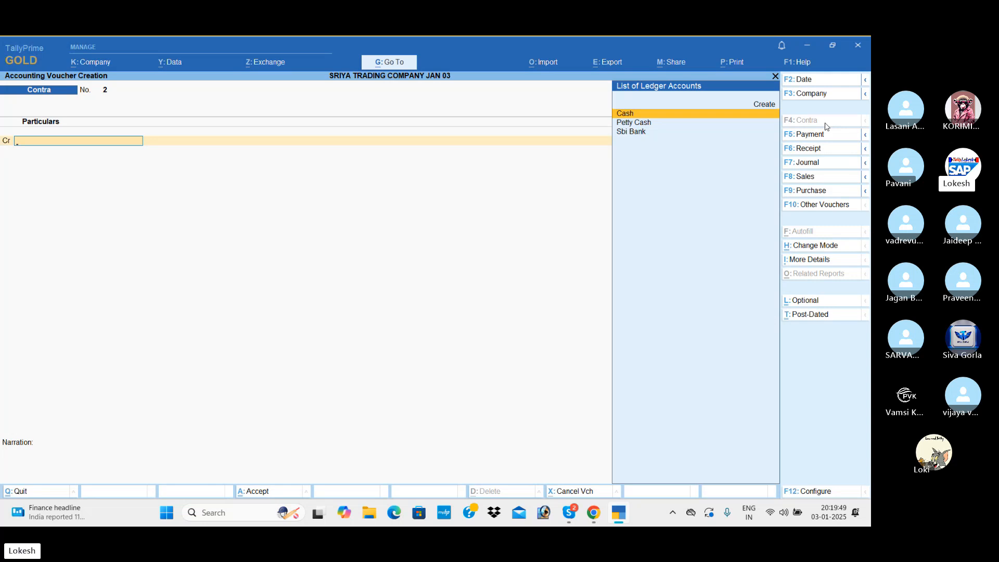
# Switch to a Payment voucher and start a new ledger named Salaries for its first debit line
pyautogui.click(824, 147)
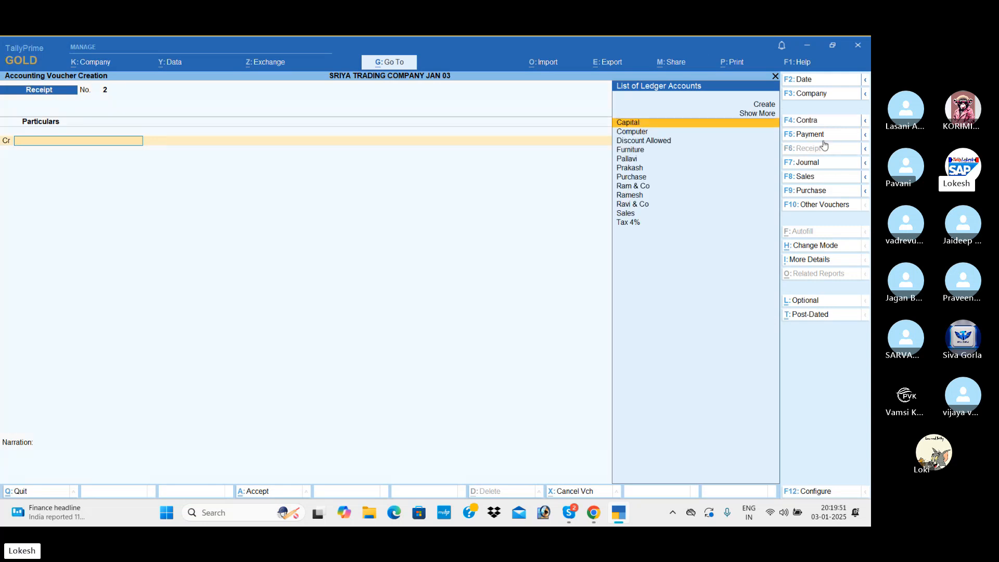
pyautogui.click(828, 135)
pyautogui.press('Up')
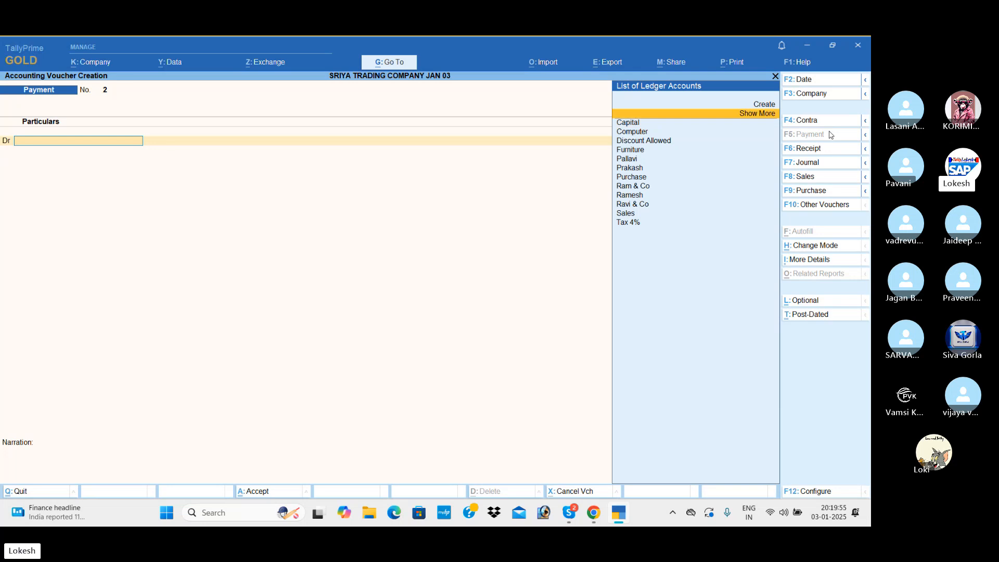
pyautogui.press('Up')
pyautogui.press('Return')
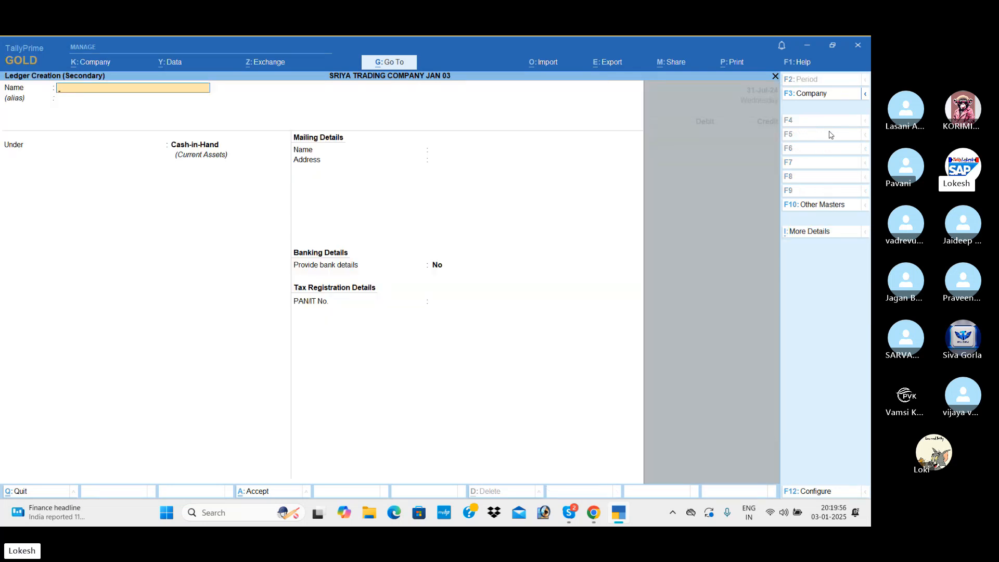
pyautogui.write('Salaries')
pyautogui.press('Return')
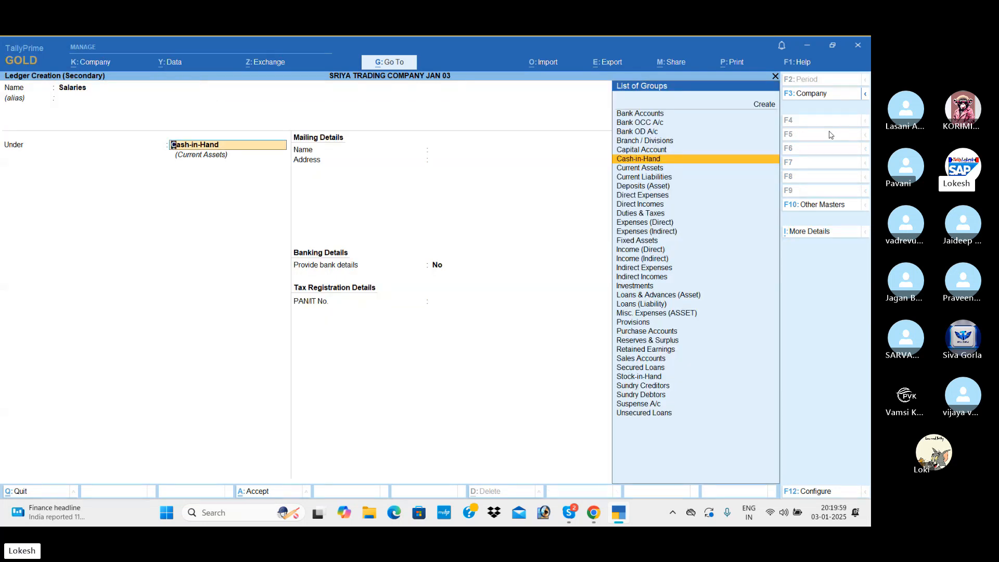
# Save the Salaries ledger under Indirect Expenses and debit it with 15,000
pyautogui.write('i')
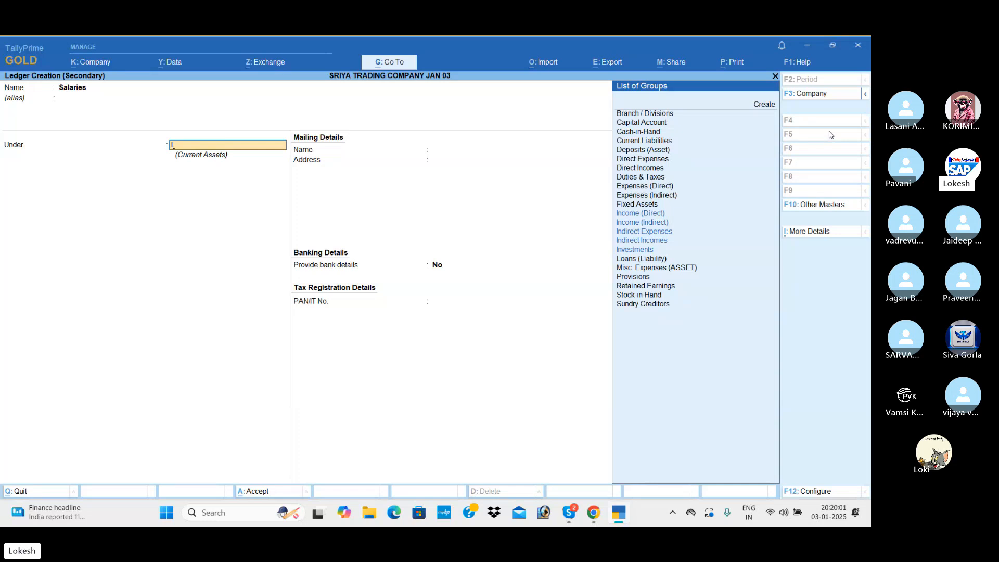
pyautogui.write('nd')
pyautogui.press('BackSpace')
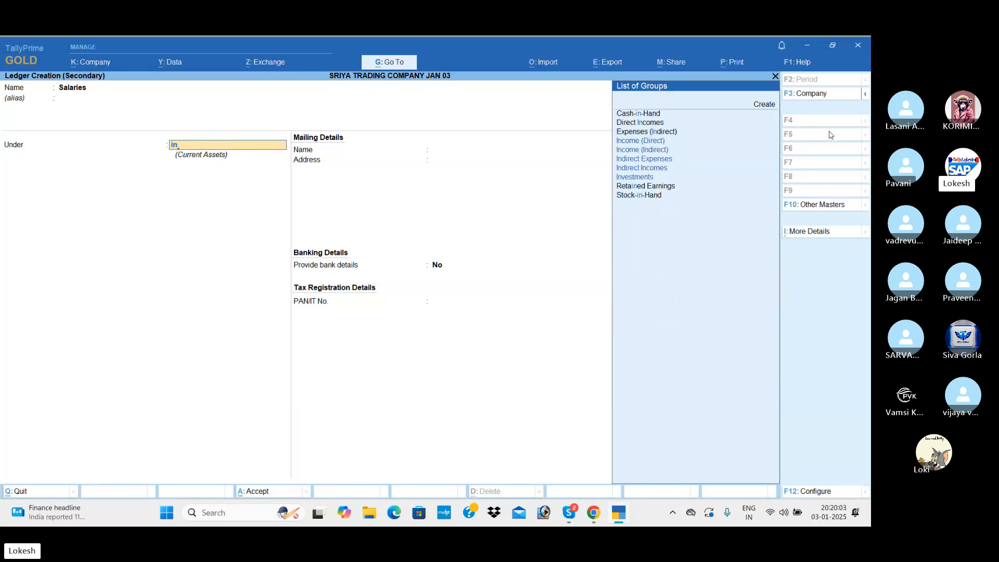
pyautogui.write('d')
pyautogui.press('Down')
pyautogui.press('Down')
pyautogui.press('Return')
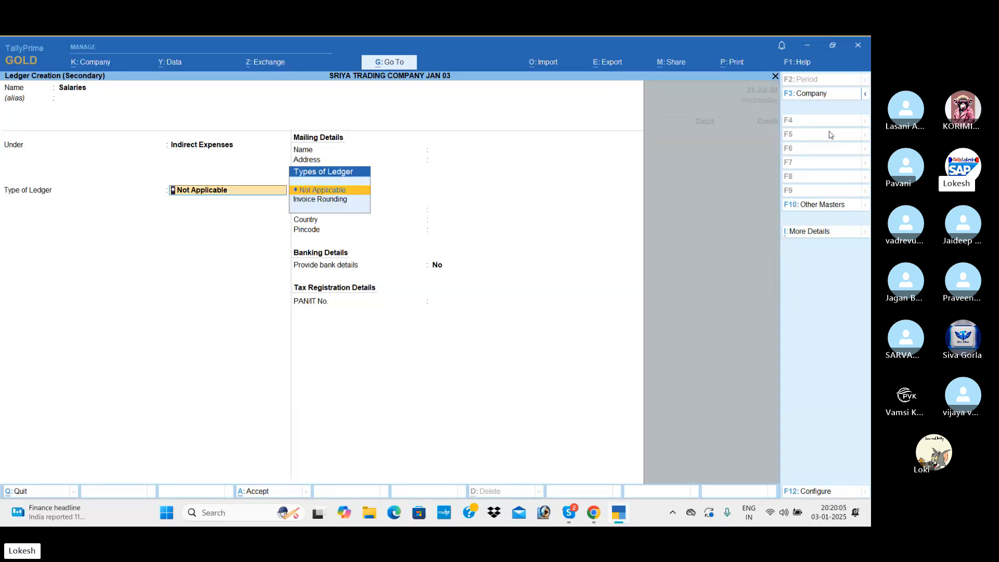
pyautogui.press('Return')
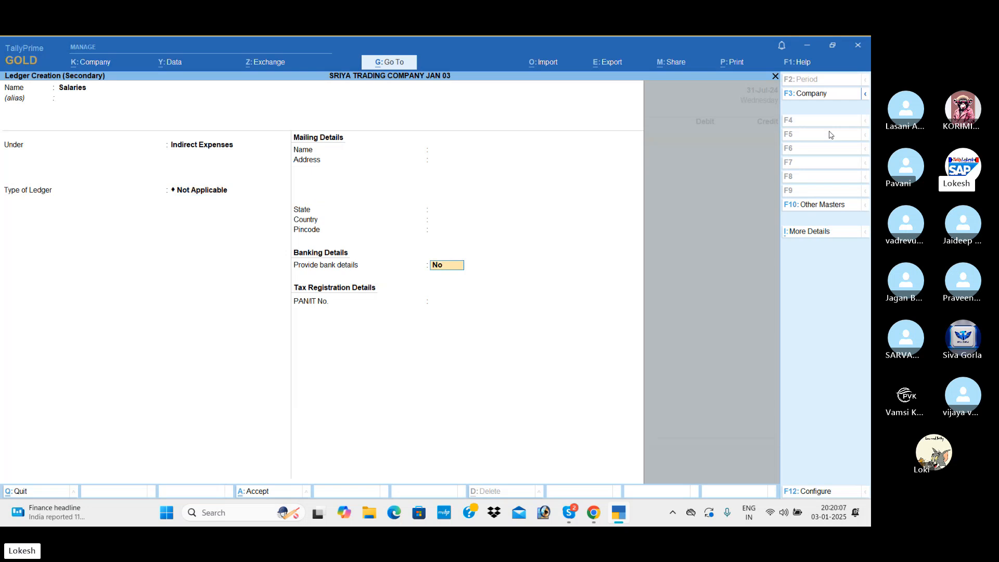
pyautogui.press('Return')
pyautogui.press('Return')
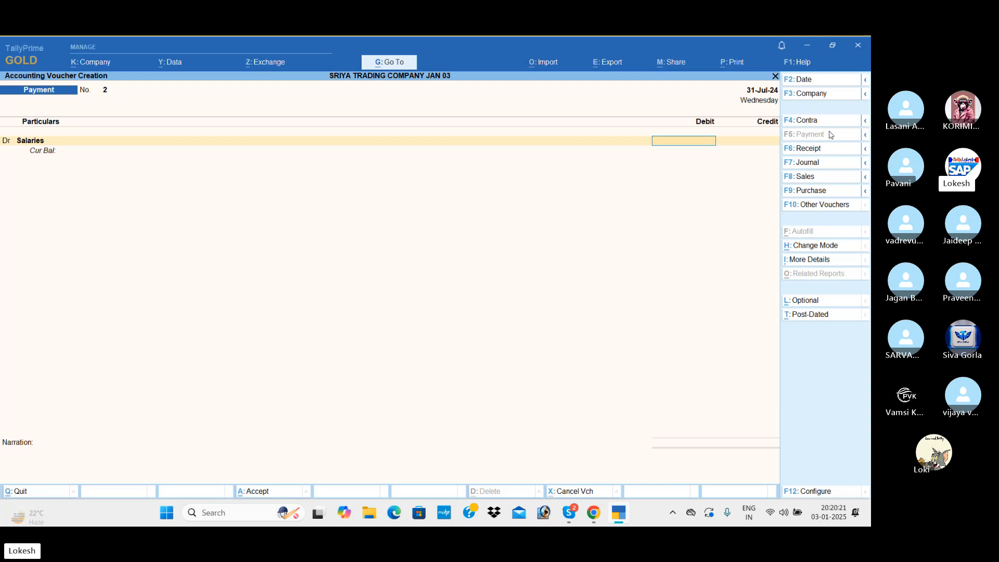
pyautogui.write('15,000')
pyautogui.press('Return')
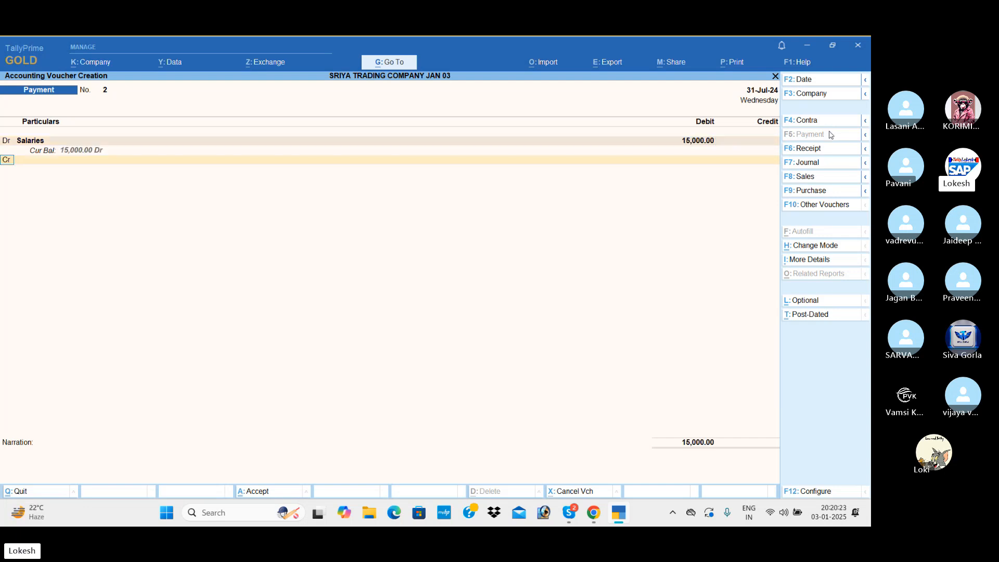
# Add a debit line of 10,000 for a new Wages ledger created under Direct Expenses
pyautogui.write('d')
pyautogui.press('Return')
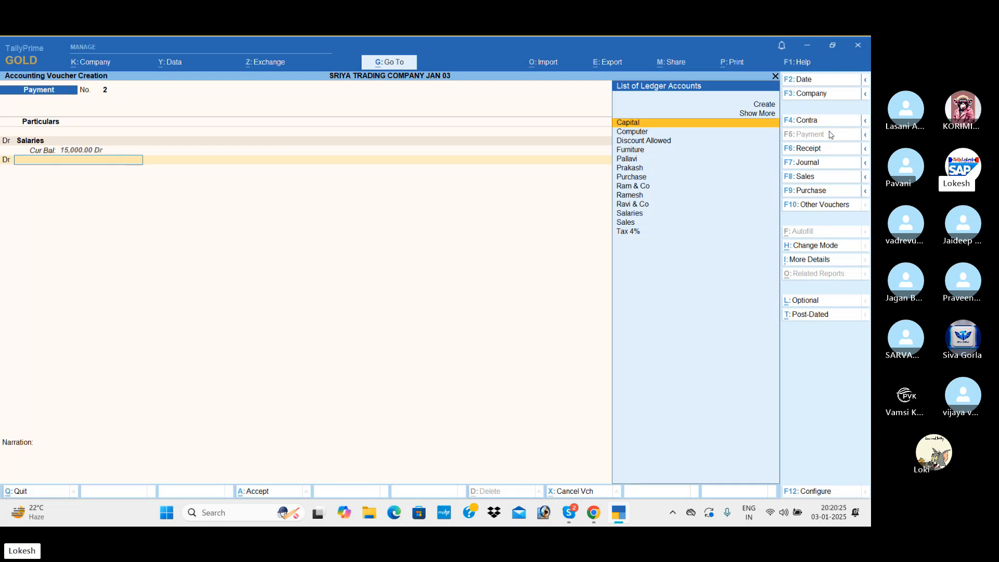
pyautogui.hotkey('alt', 'c')
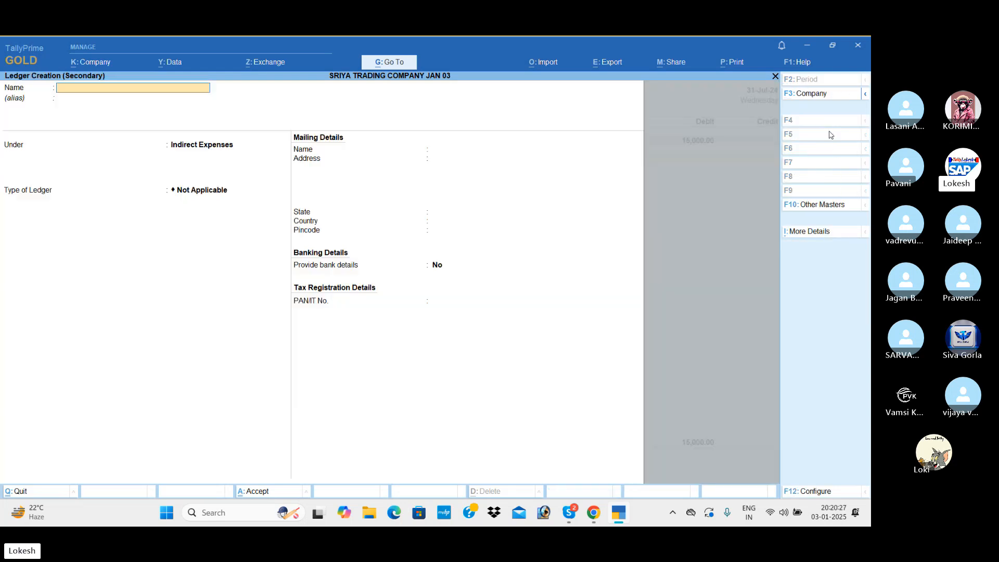
pyautogui.write('Wages')
pyautogui.press('Return')
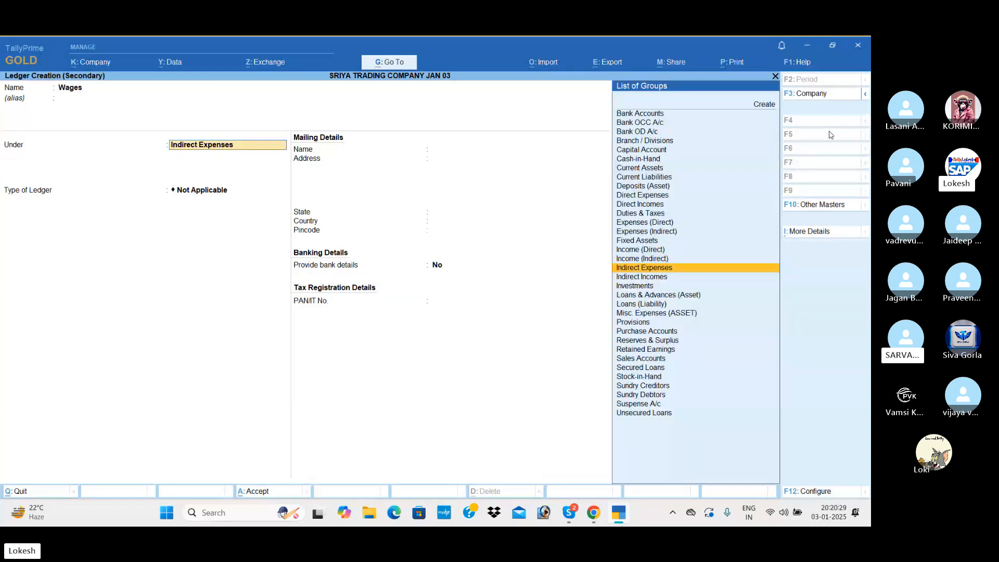
pyautogui.write('Dir')
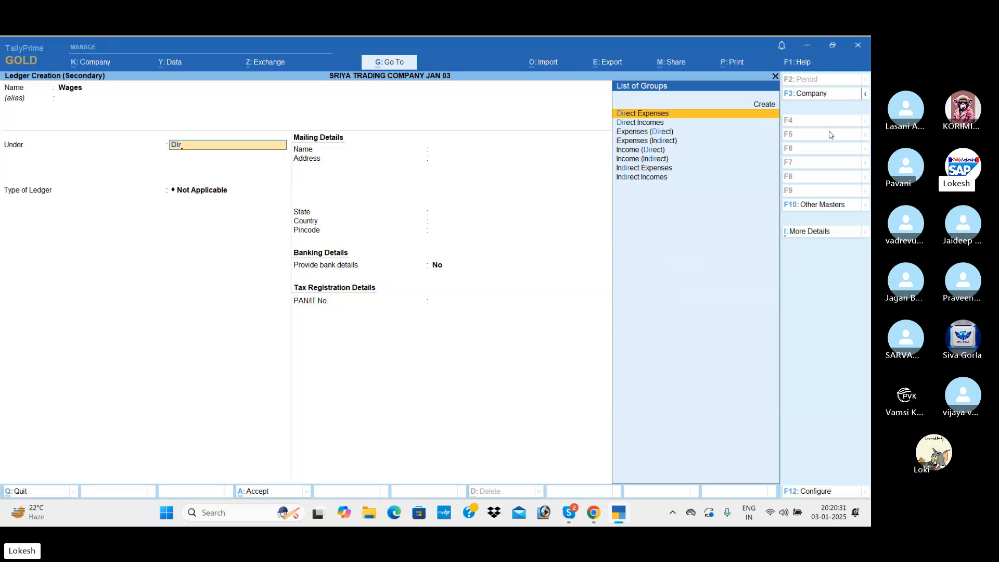
pyautogui.press('Return')
pyautogui.press('Return')
pyautogui.press('Return')
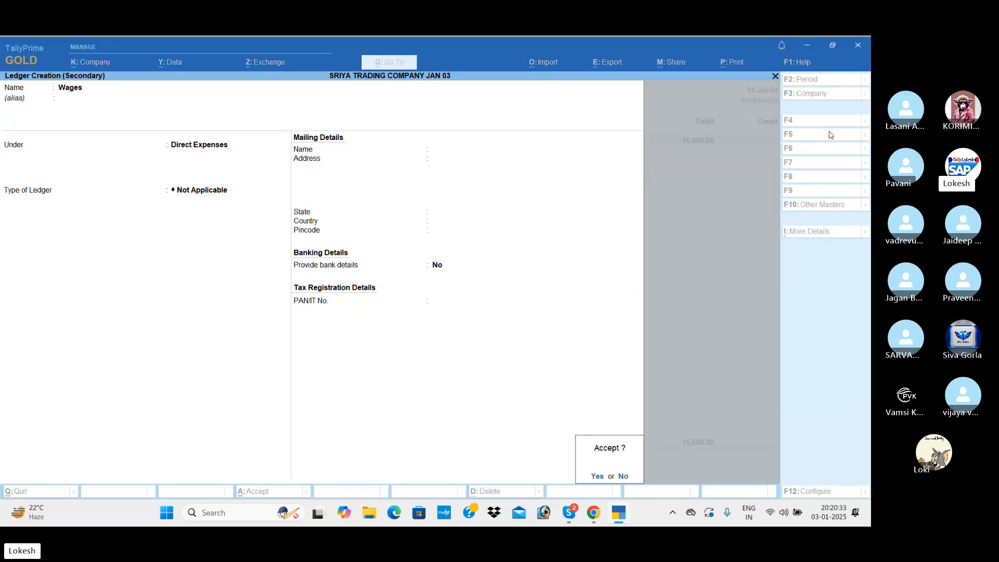
pyautogui.press('Return')
pyautogui.write('10000')
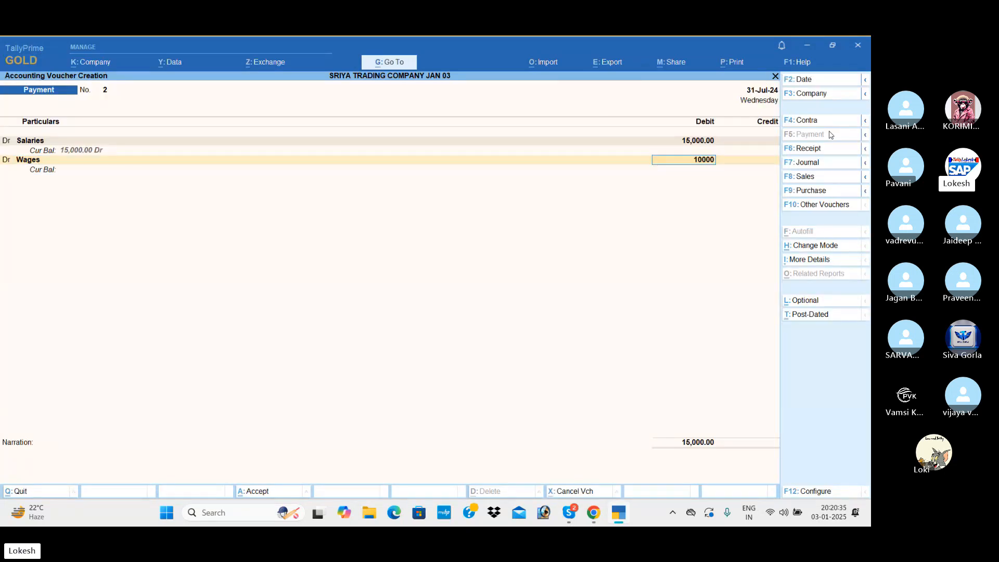
pyautogui.press('Return')
# Add a debit line of 7,000 for a new Electricity Bill ledger created under Indirect Expenses
pyautogui.write('d')
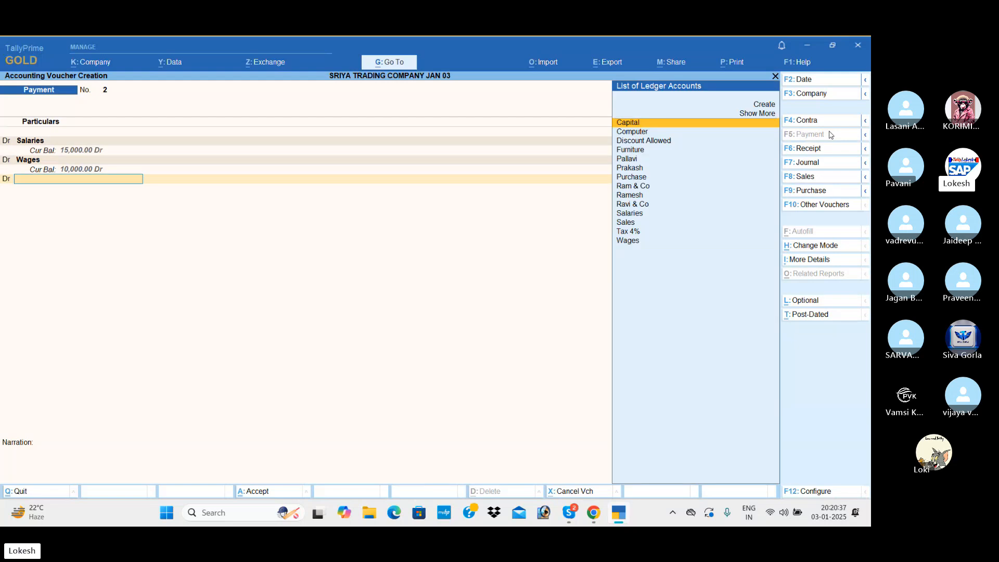
pyautogui.hotkey('alt', 'c')
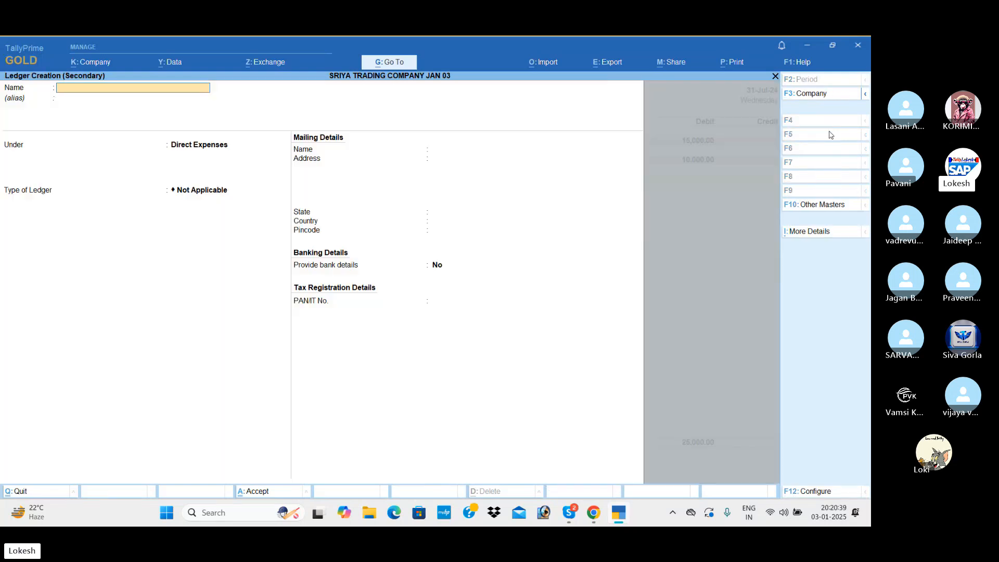
pyautogui.write('Electricity Bill')
pyautogui.press('Return')
pyautogui.press('Return')
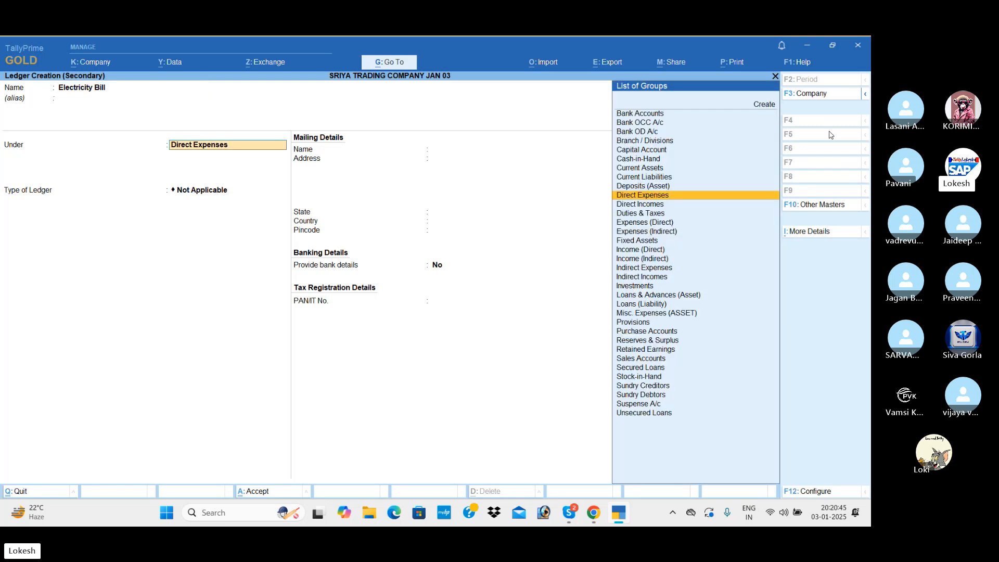
pyautogui.write('Ind')
pyautogui.press('Return')
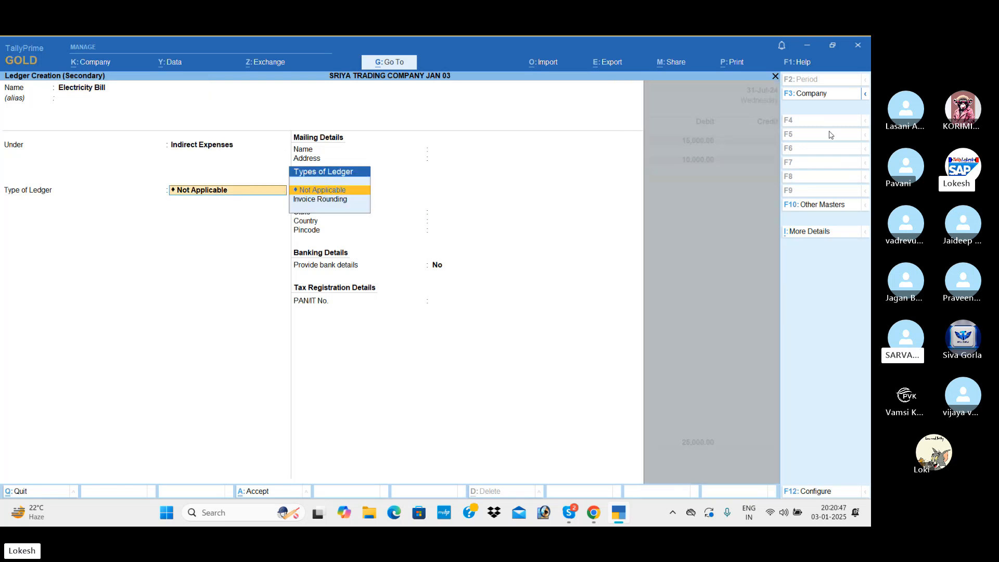
pyautogui.press('Return')
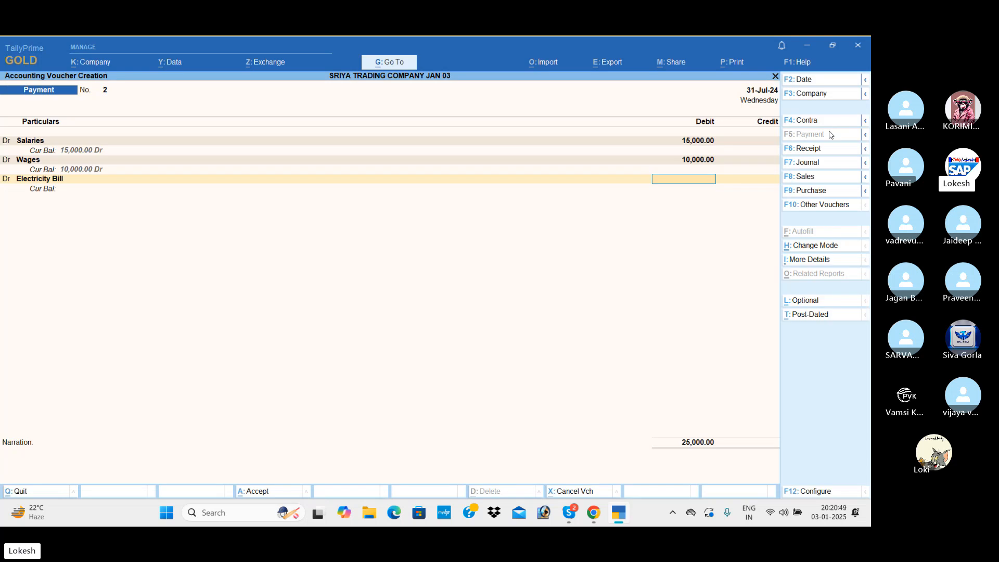
pyautogui.write('7000')
pyautogui.press('Return')
# Add a debit line of 3,000 for a new Tele Bill ledger created under Indirect Expenses
pyautogui.write('d')
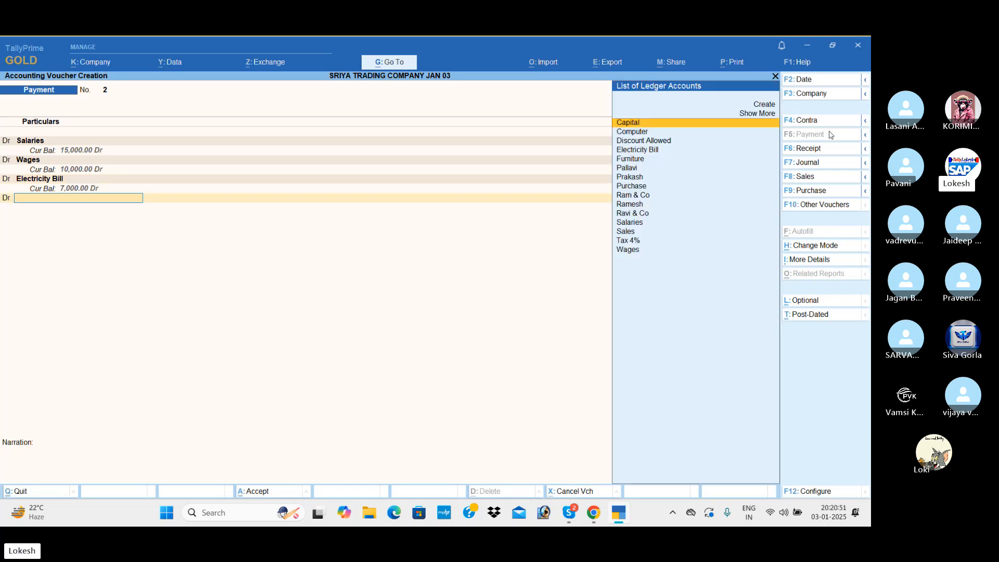
pyautogui.hotkey('alt', 'c')
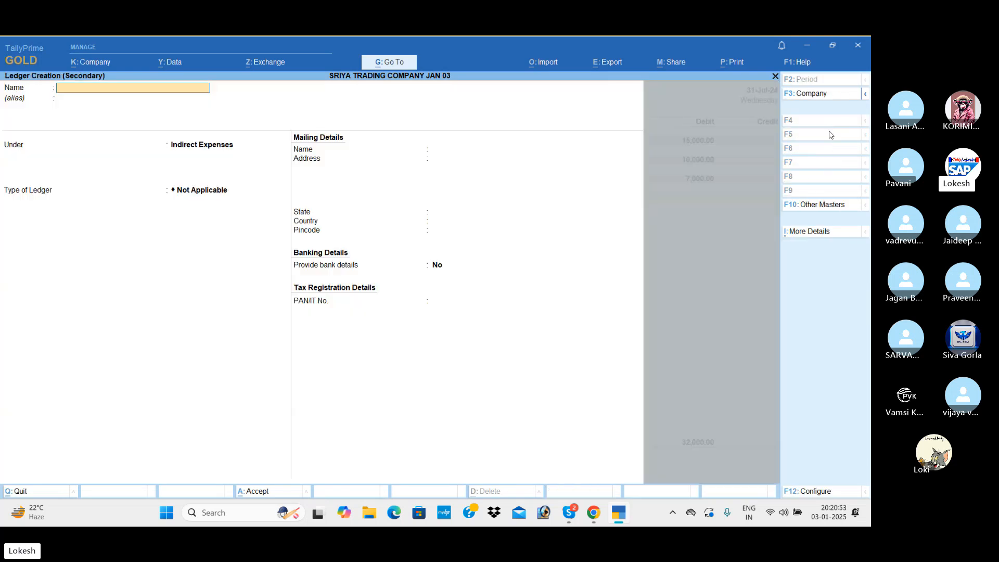
pyautogui.write('Tele bill')
pyautogui.press('Return')
pyautogui.press('Return')
pyautogui.press('Return')
pyautogui.press('Return')
pyautogui.press('Return')
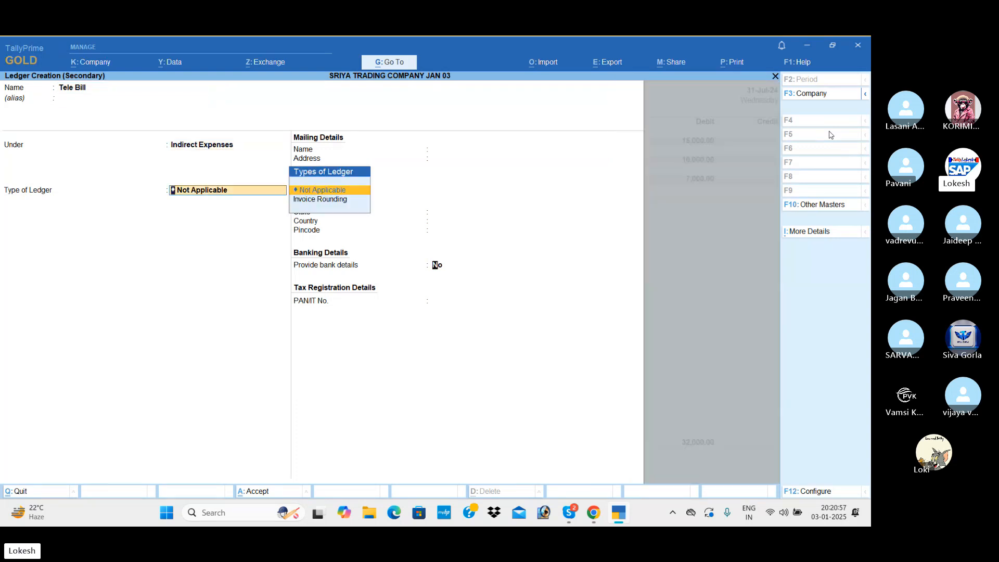
pyautogui.press('Return')
pyautogui.write('3000')
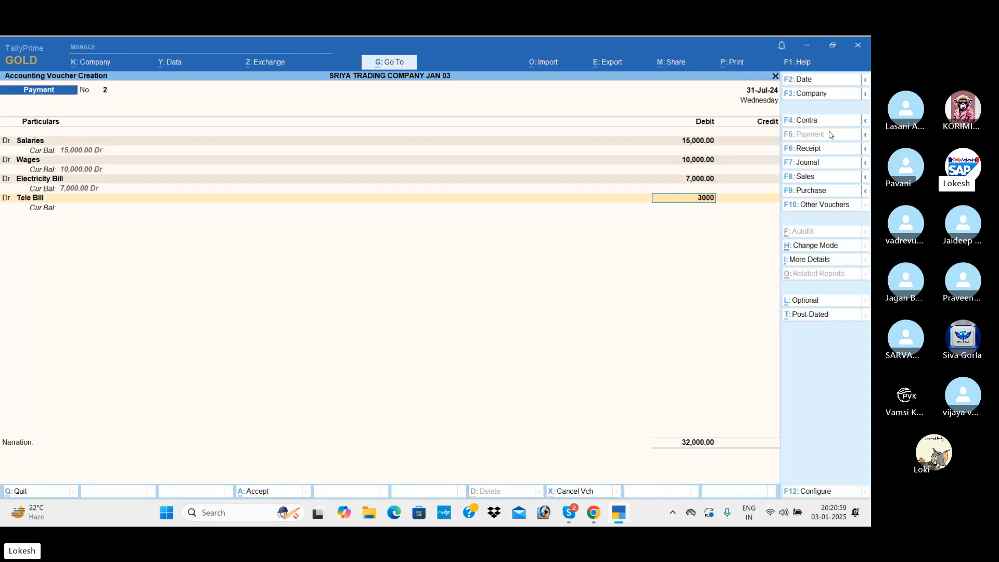
pyautogui.press('Return')
# Add a debit line of 5,000 for a new Carraige Inwards ledger created under Direct Expenses
pyautogui.press('Return')
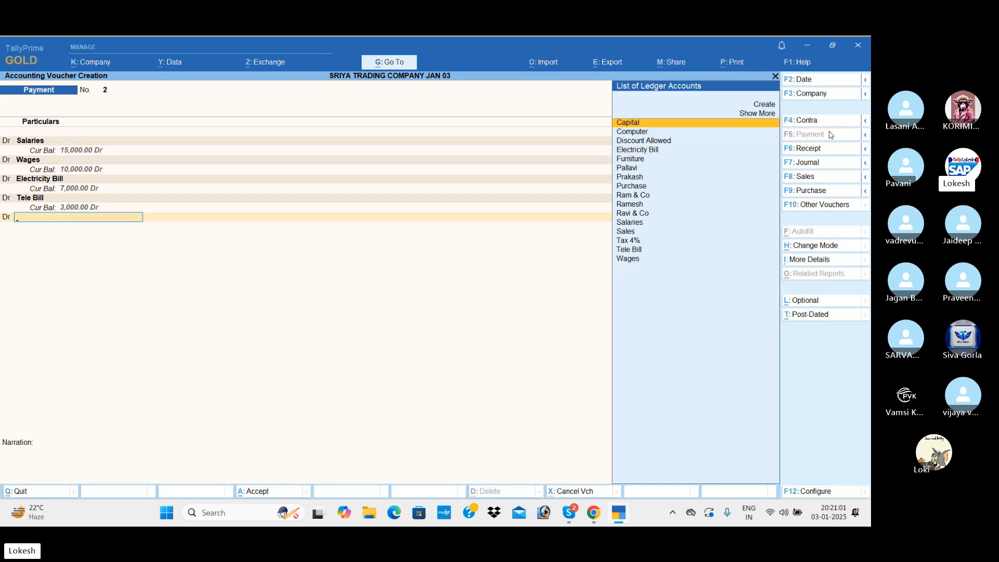
pyautogui.hotkey('alt', 'c')
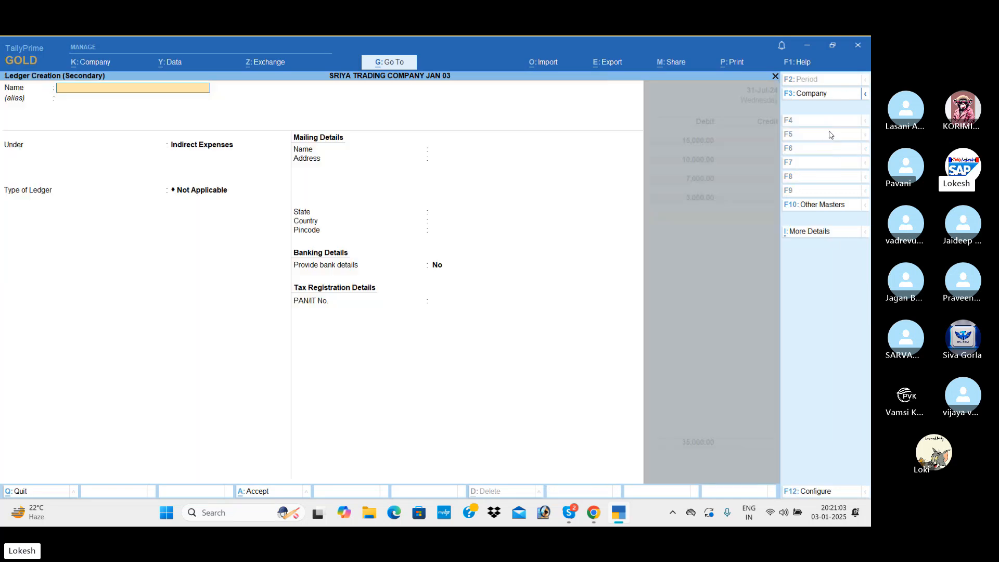
pyautogui.write('Carraige inwards')
pyautogui.press('Return')
pyautogui.write('Dir')
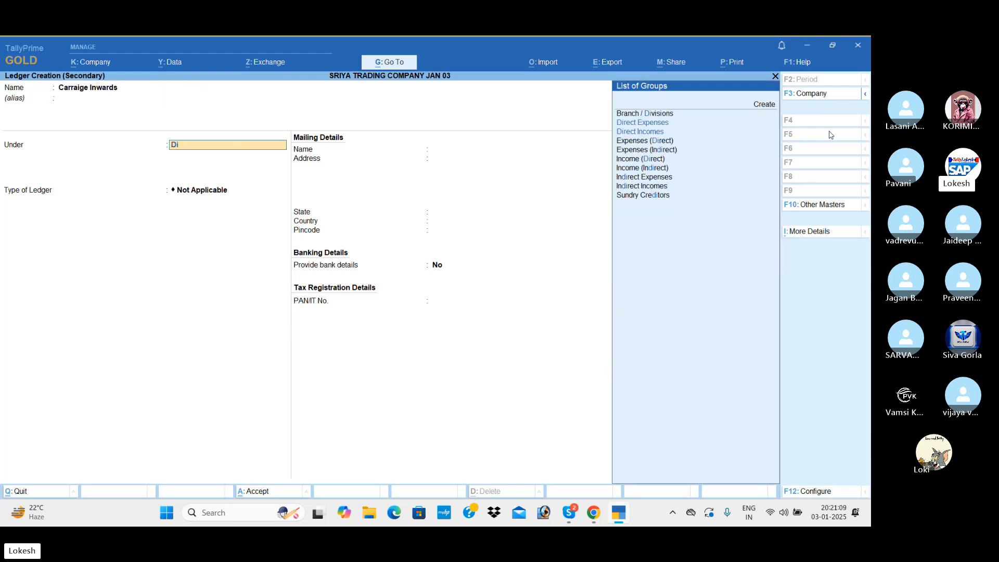
pyautogui.press('Return')
pyautogui.press('Return')
pyautogui.press('Return')
pyautogui.press('Return')
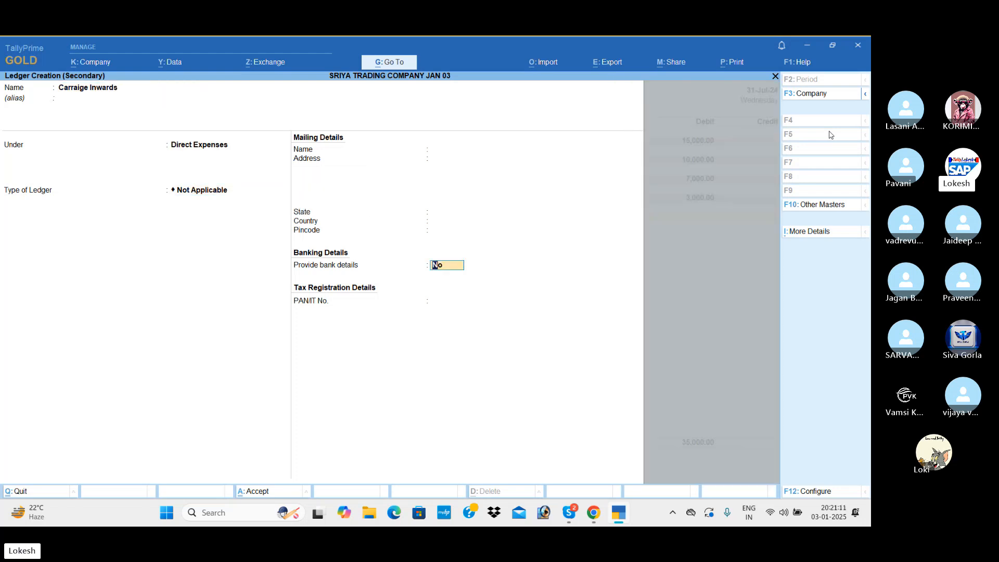
pyautogui.write('5000')
pyautogui.press('Return')
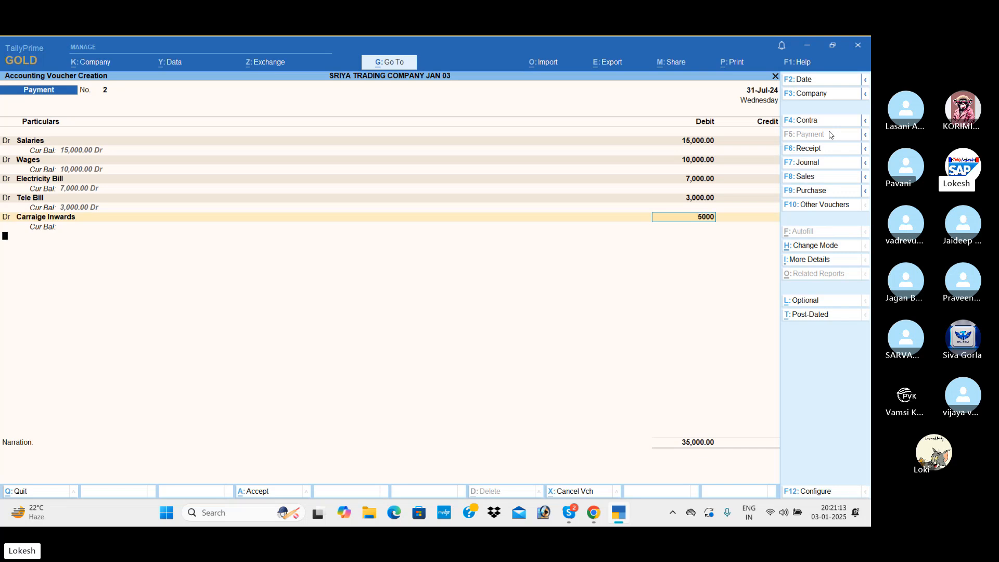
# Add a debit line of 4,000 for a new Carriage Outwards ledger created under Indirect Expenses
pyautogui.hotkey('alt', 'c')
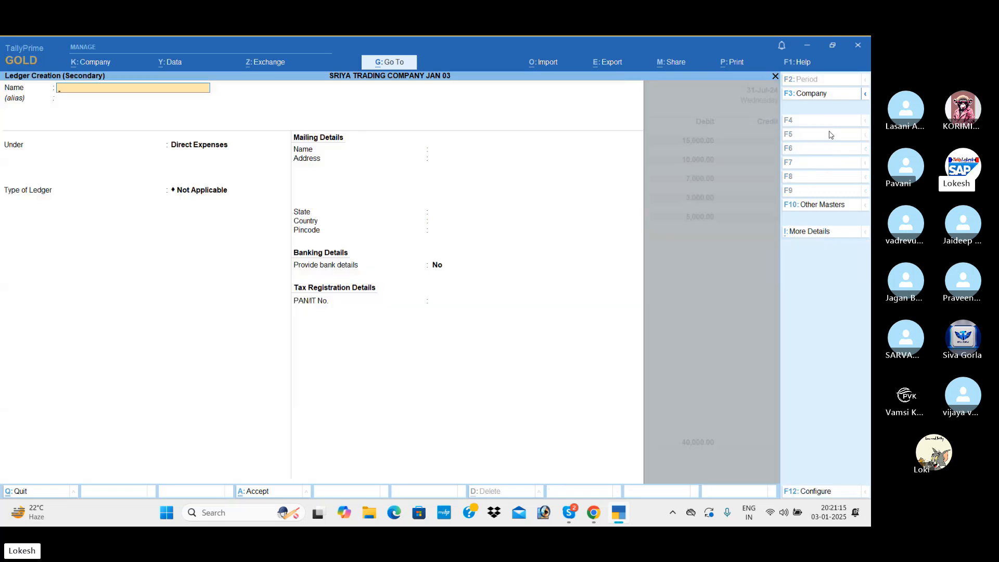
pyautogui.write('Carriage Outwards')
pyautogui.press('Return')
pyautogui.press('Return')
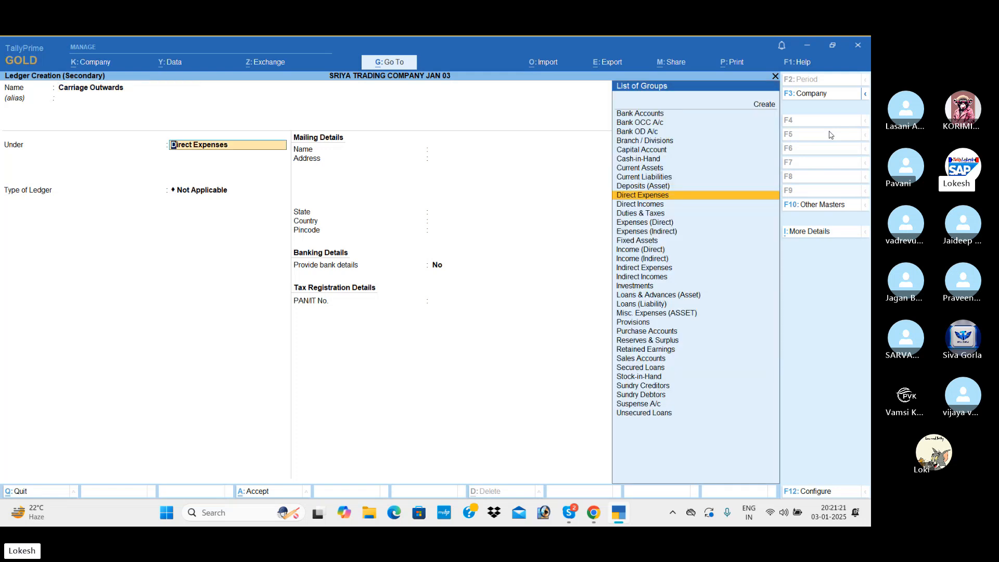
pyautogui.write('Ind')
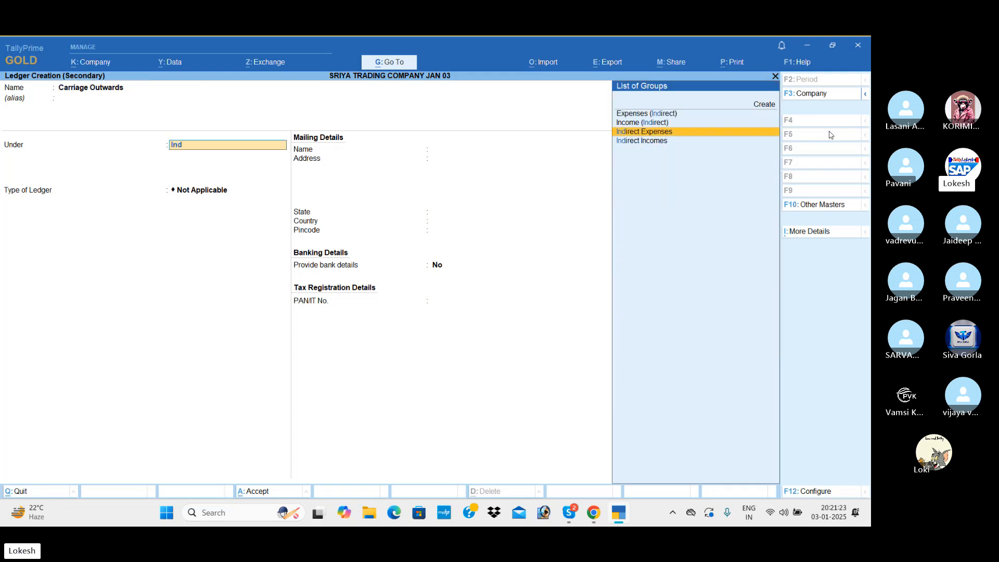
pyautogui.press('Return')
pyautogui.press('Return')
pyautogui.press('Return')
pyautogui.press('Return')
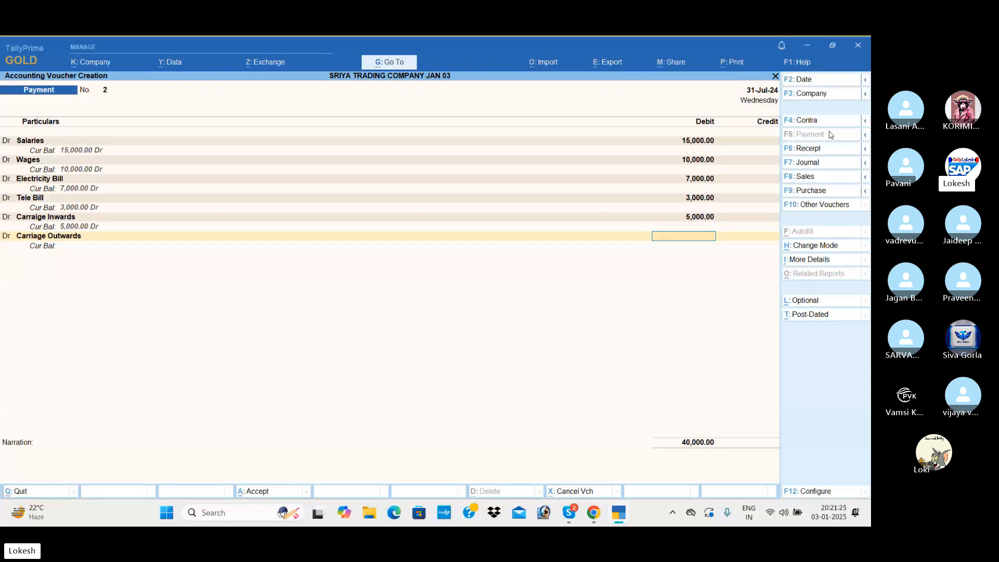
pyautogui.write('4000')
pyautogui.press('Return')
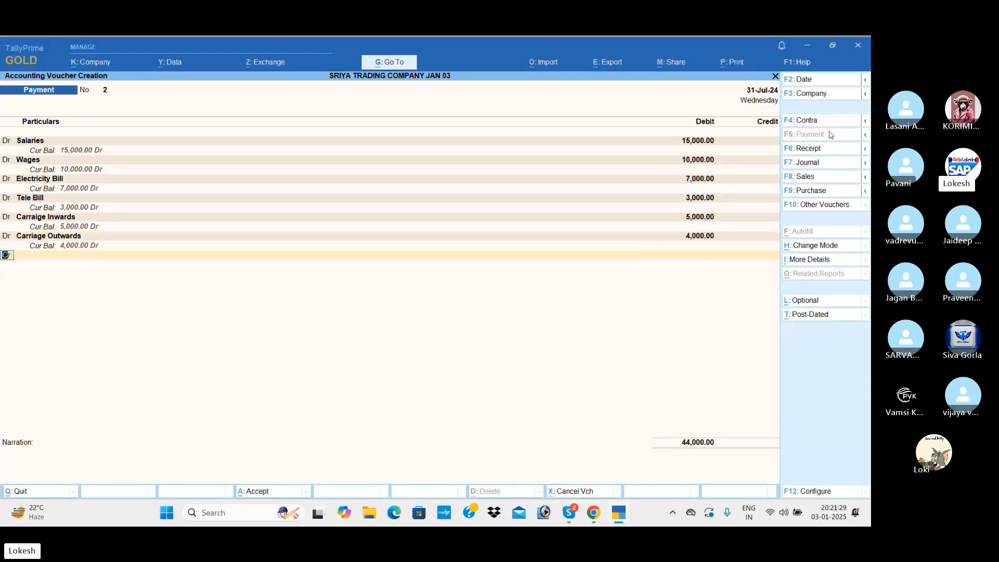
# Credit Cash with 44,000 and save the expense payment voucher without a narration
pyautogui.press('Return')
pyautogui.press('Down')
pyautogui.press('Down')
pyautogui.press('Down')
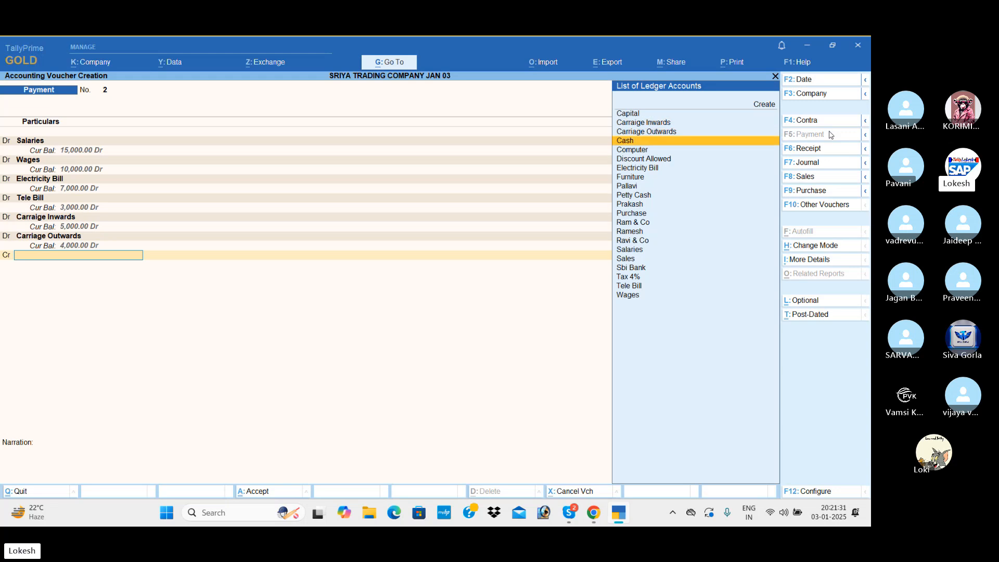
pyautogui.press('Return')
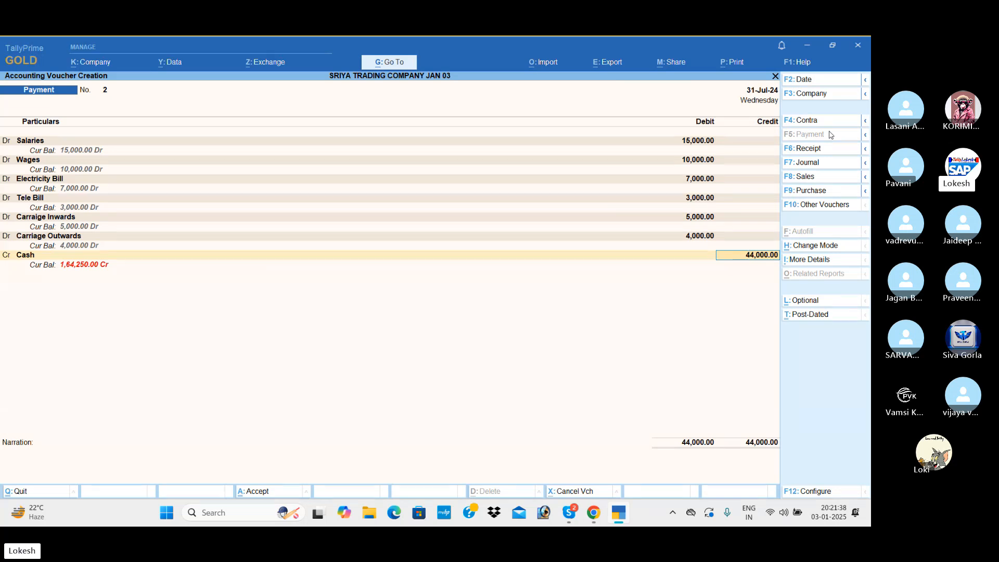
pyautogui.press('Return')
pyautogui.press('Return')
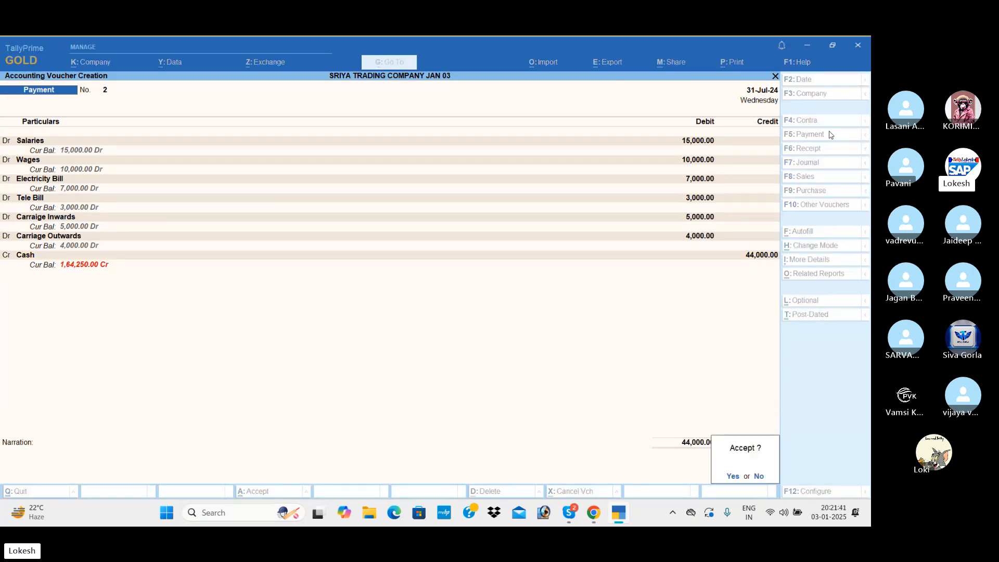
pyautogui.press('Return')
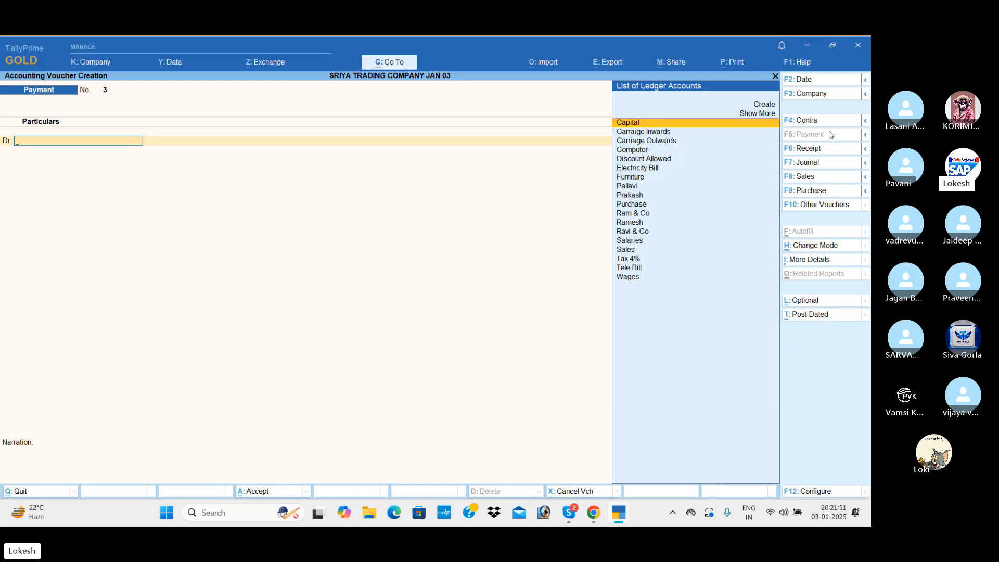
# Review the Day Book vouchers for the period 1-Apr-24 to 31-Jul-24
pyautogui.press('Escape')
pyautogui.press('Return')
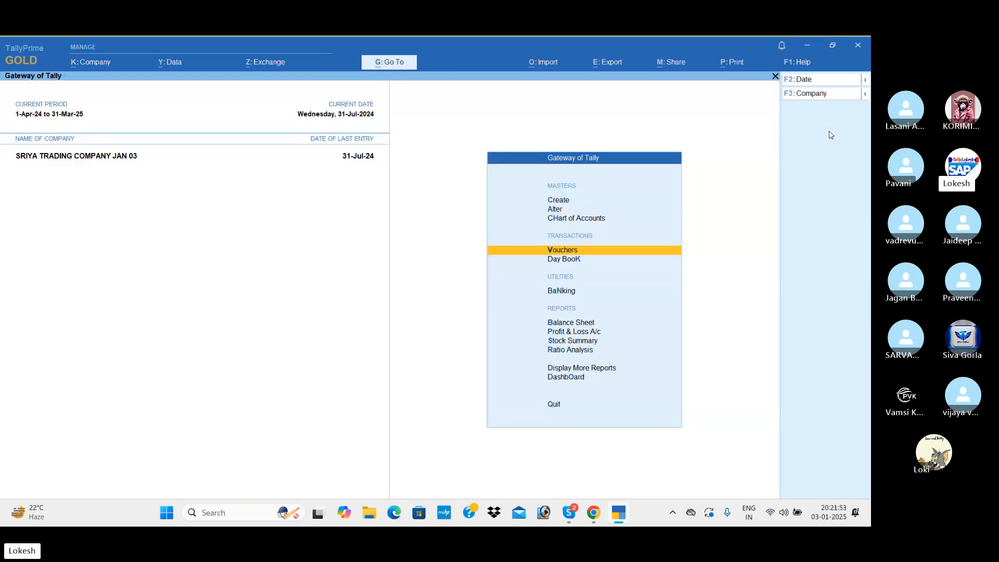
pyautogui.press('Down')
pyautogui.press('Return')
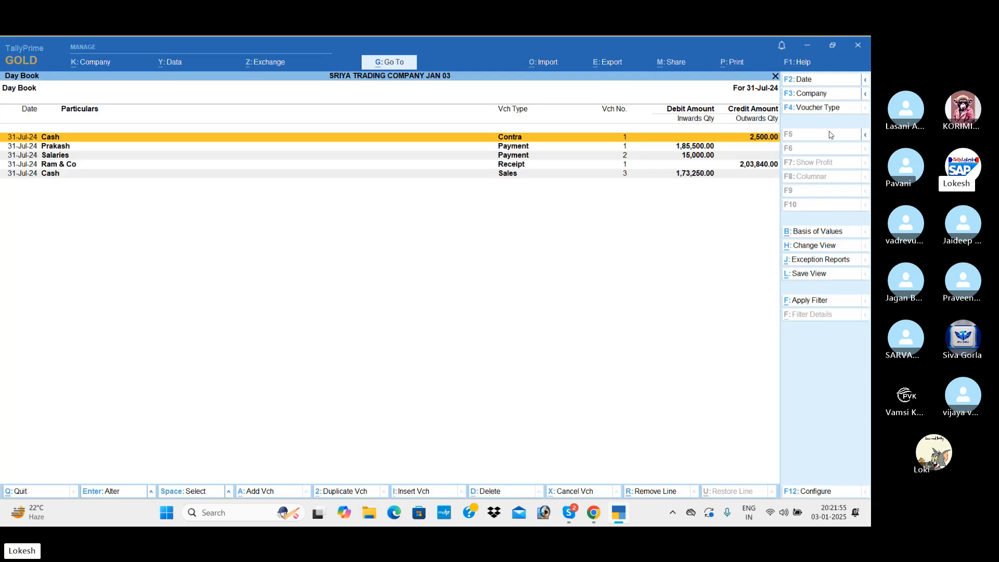
pyautogui.hotkey('alt', 'F2')
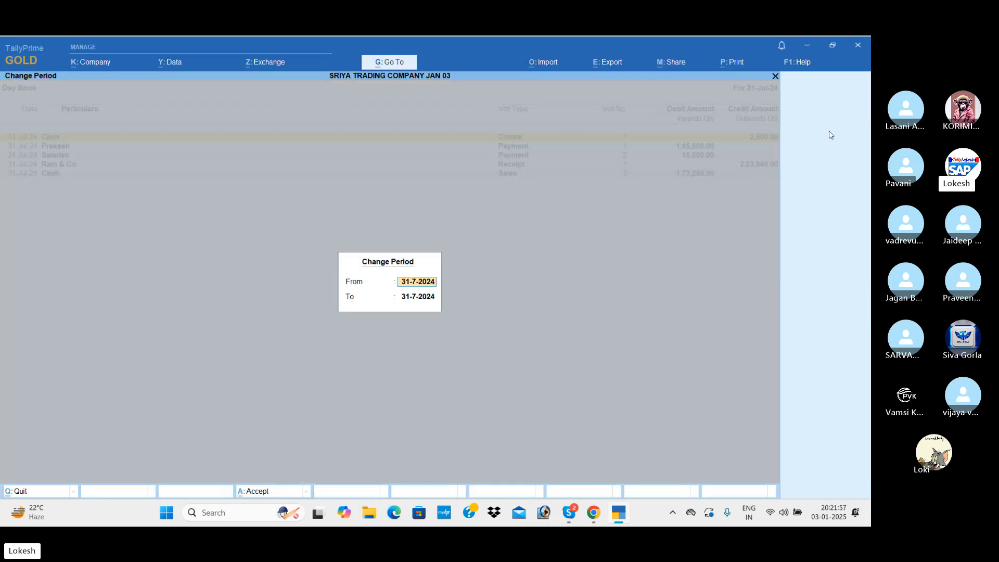
pyautogui.press('BackSpace')
pyautogui.press('Return')
pyautogui.press('Return')
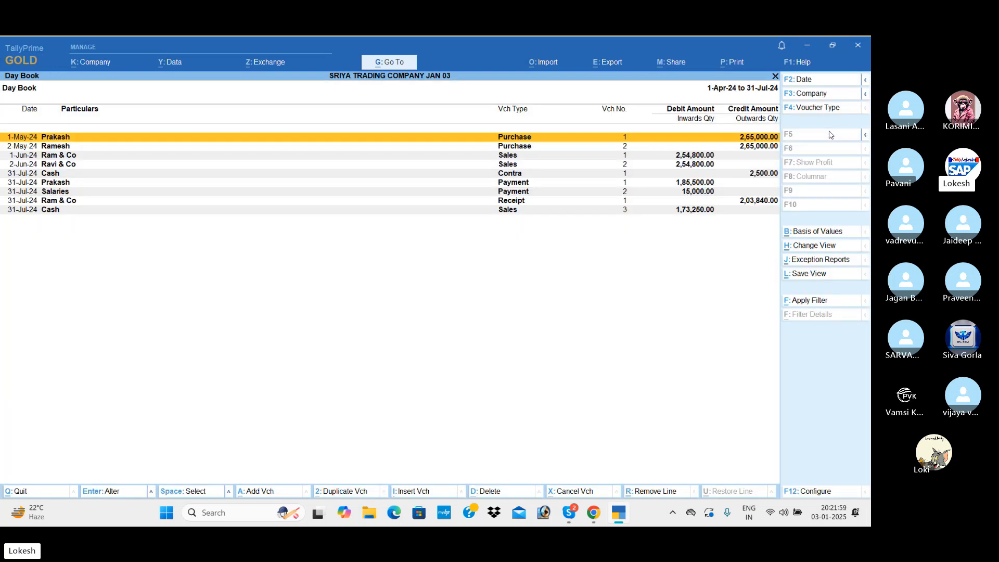
pyautogui.press('Down')
pyautogui.press('Down')
pyautogui.press('Down')
pyautogui.press('Down')
pyautogui.press('Down')
pyautogui.press('Down')
pyautogui.press('Down')
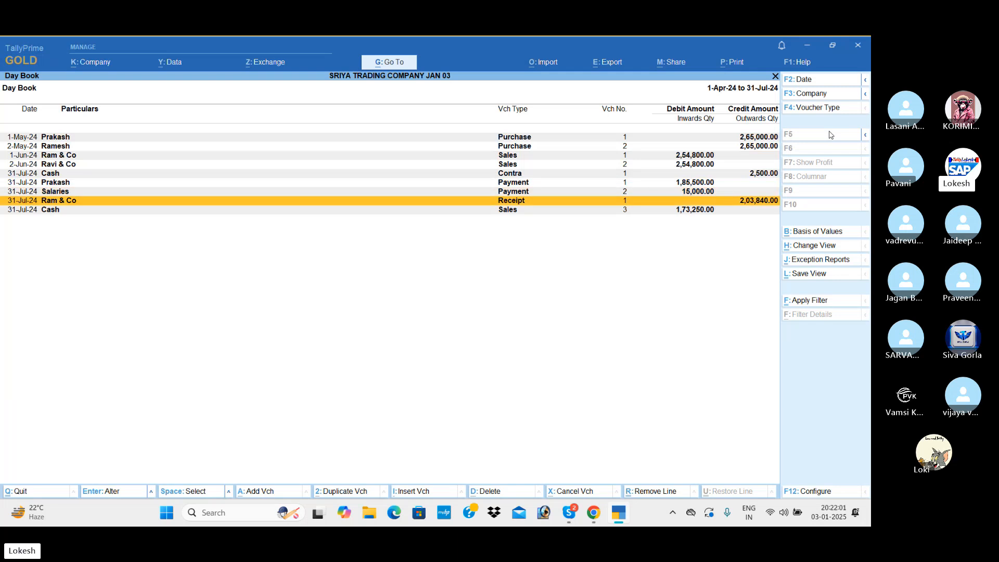
pyautogui.press('Escape')
# Examine the Profit & Loss A/c in detailed format, going through its entries down to Nett Profit
pyautogui.press('Down')
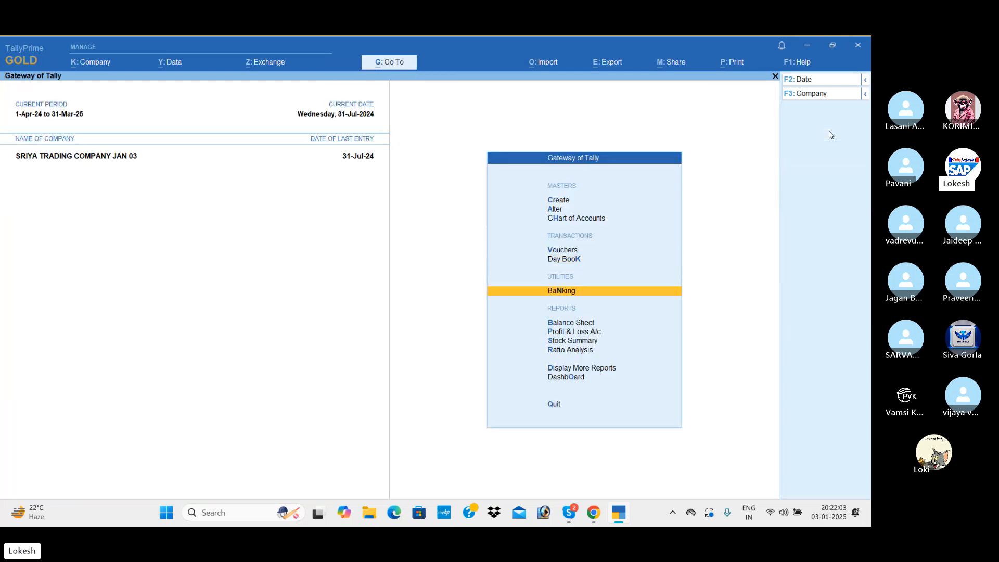
pyautogui.press('Down')
pyautogui.press('Down')
pyautogui.press('Return')
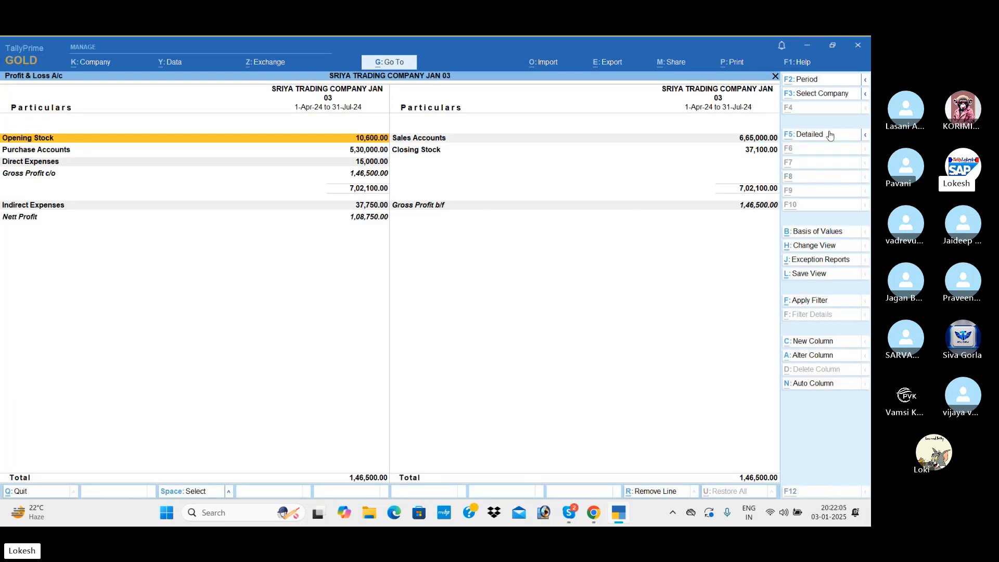
pyautogui.click(831, 134)
pyautogui.press('Down')
pyautogui.press('Down')
pyautogui.press('Down')
pyautogui.press('Down')
pyautogui.press('Down')
pyautogui.press('Down')
pyautogui.press('Down')
pyautogui.press('Down')
pyautogui.press('Down')
pyautogui.press('Down')
pyautogui.press('Down')
pyautogui.press('Down')
pyautogui.press('Down')
pyautogui.press('Down')
pyautogui.press('Down')
pyautogui.press('Down')
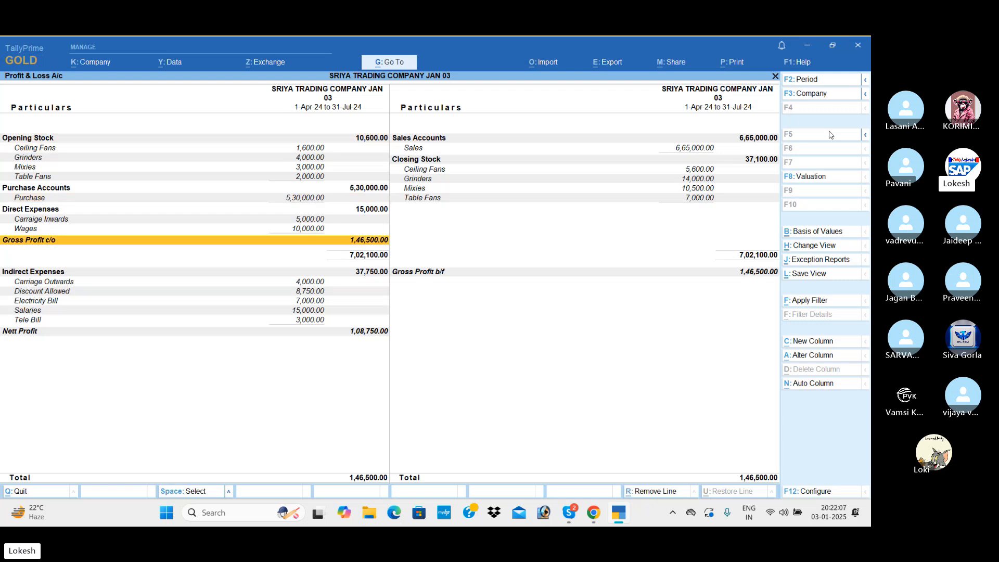
pyautogui.press('Down')
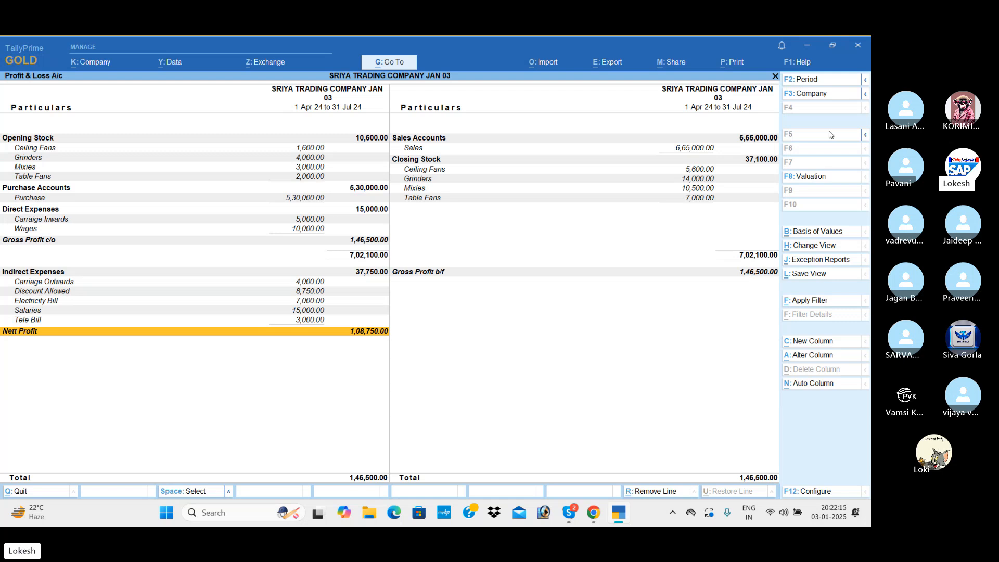
pyautogui.press('Escape')
# View the Balance Sheet in detailed format to check the ledgers and groups under liabilities and assets
pyautogui.press('Up')
pyautogui.press('Return')
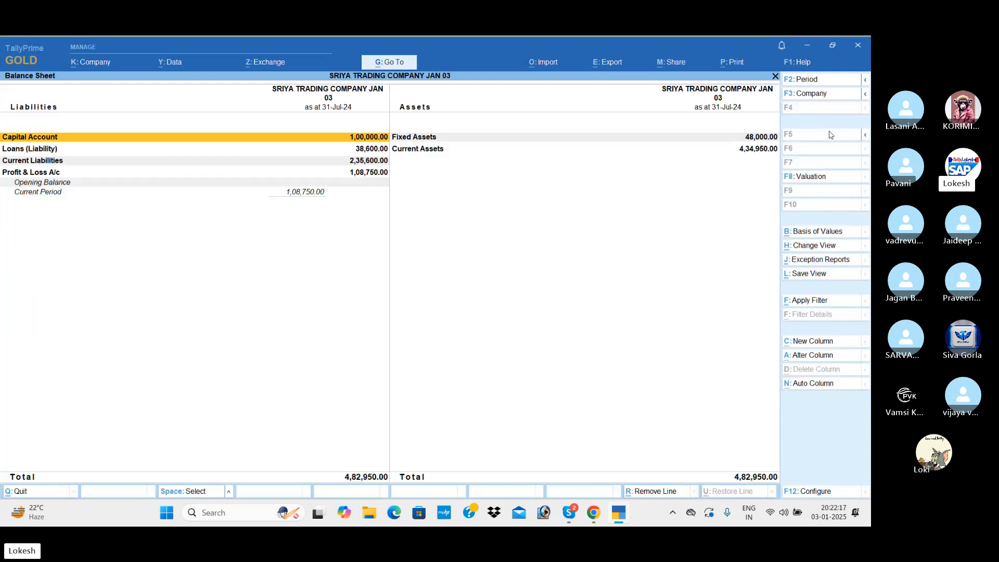
pyautogui.hotkey('alt', 'F5')
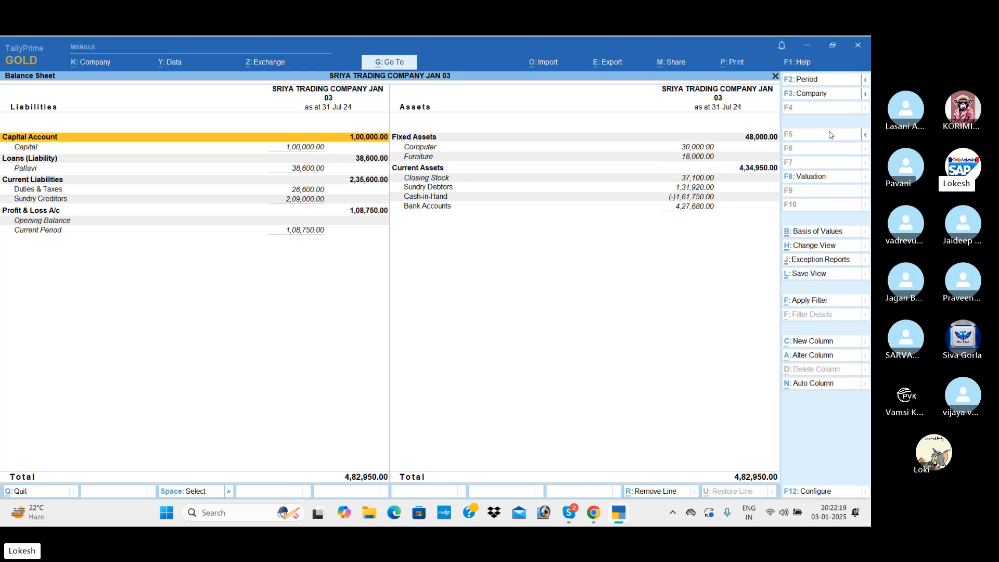
pyautogui.press('Escape')
# Configure the Stock Summary report to show Goods Inwards and Goods Outwards alongside the closing balance
pyautogui.press('Down')
pyautogui.press('Down')
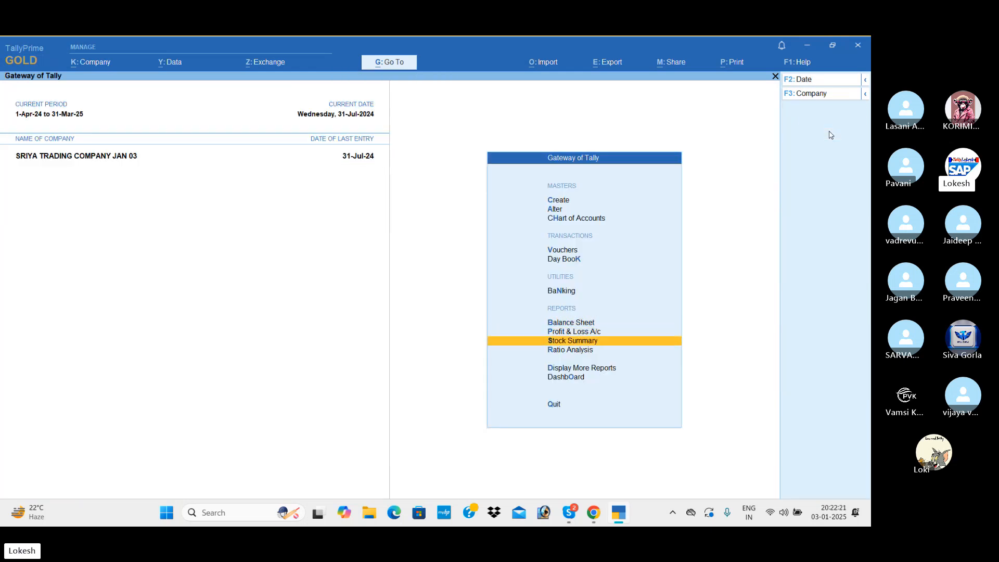
pyautogui.press('Return')
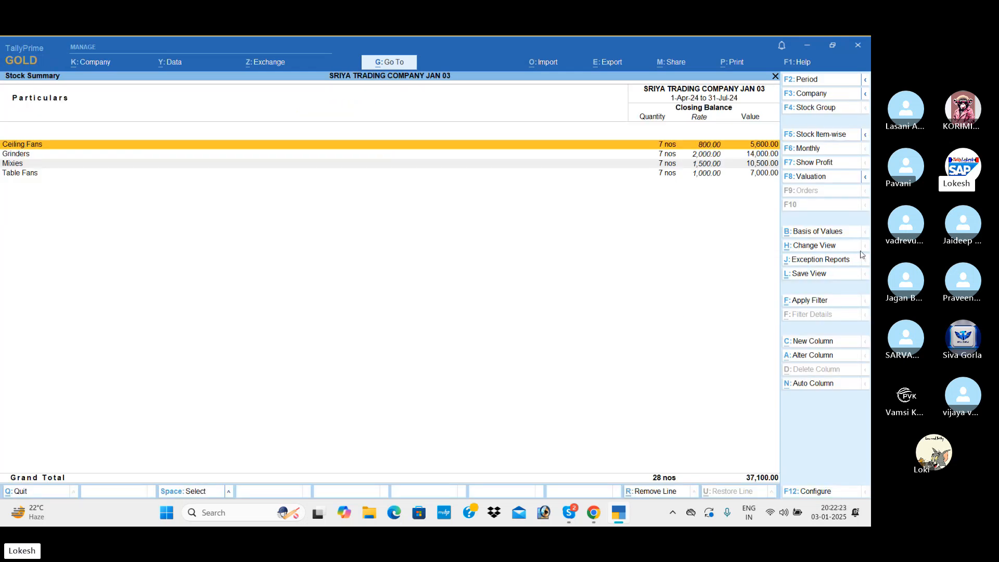
pyautogui.click(813, 493)
pyautogui.press('Down')
pyautogui.press('Down')
pyautogui.press('Down')
pyautogui.press('Down')
pyautogui.press('Down')
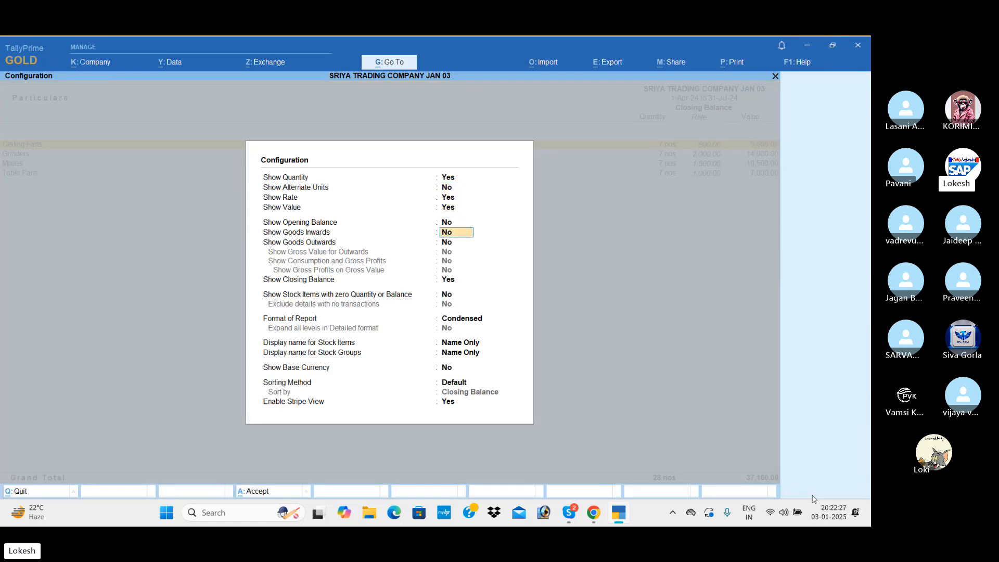
pyautogui.write('y')
pyautogui.press('Return')
pyautogui.write('y')
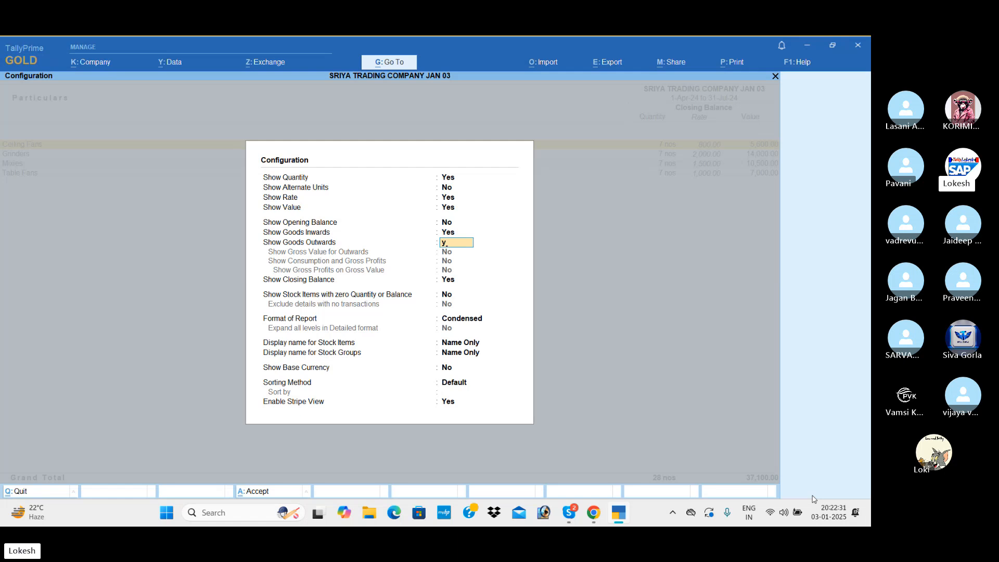
pyautogui.press('Return')
pyautogui.press('Return')
pyautogui.press('Return')
pyautogui.press('Return')
pyautogui.press('Return')
pyautogui.press('Return')
pyautogui.press('Return')
pyautogui.press('Return')
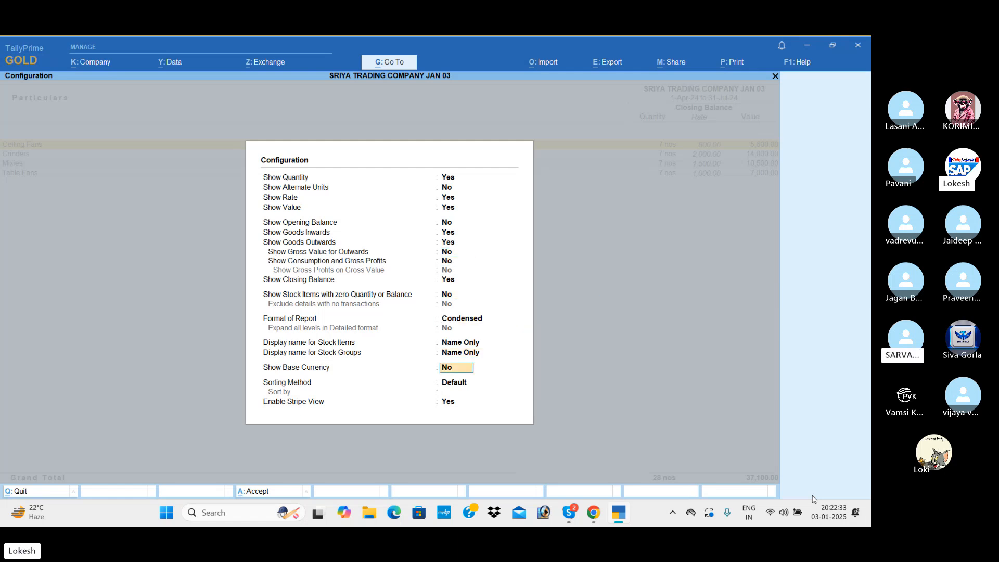
pyautogui.press('Return')
pyautogui.press('Return')
pyautogui.press('Return')
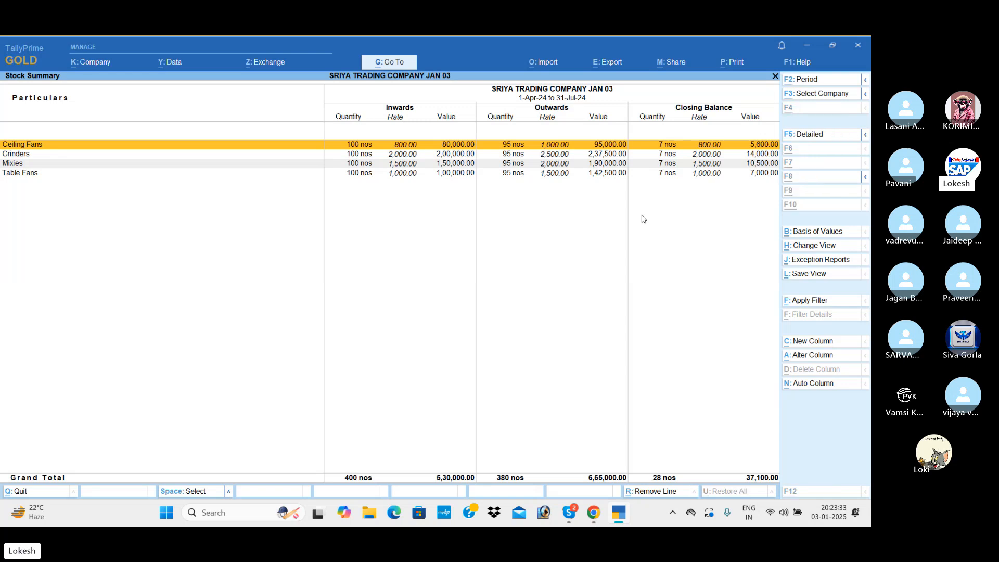
pyautogui.hotkey('alt', 'Tab')
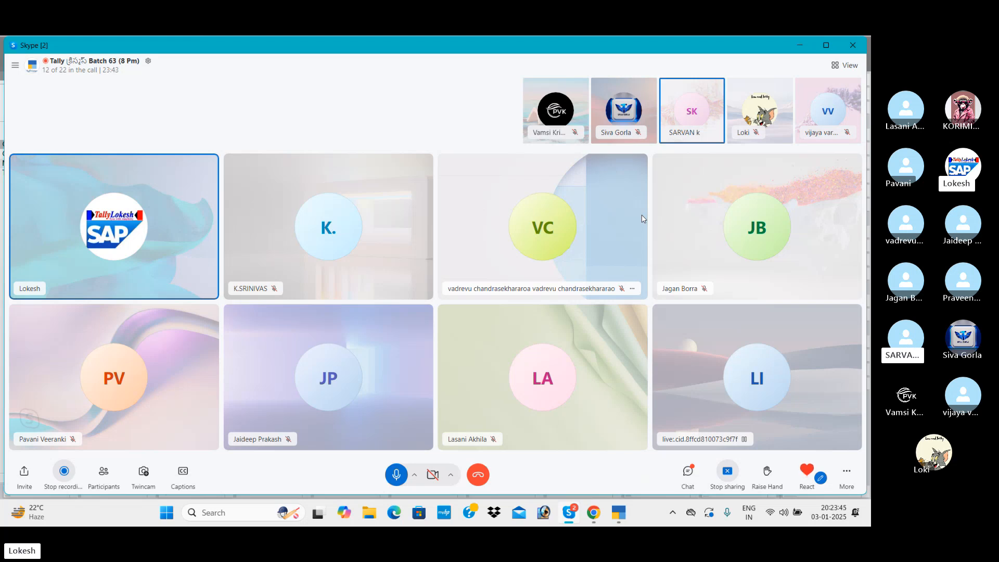
pyautogui.hotkey('alt', 'Tab')
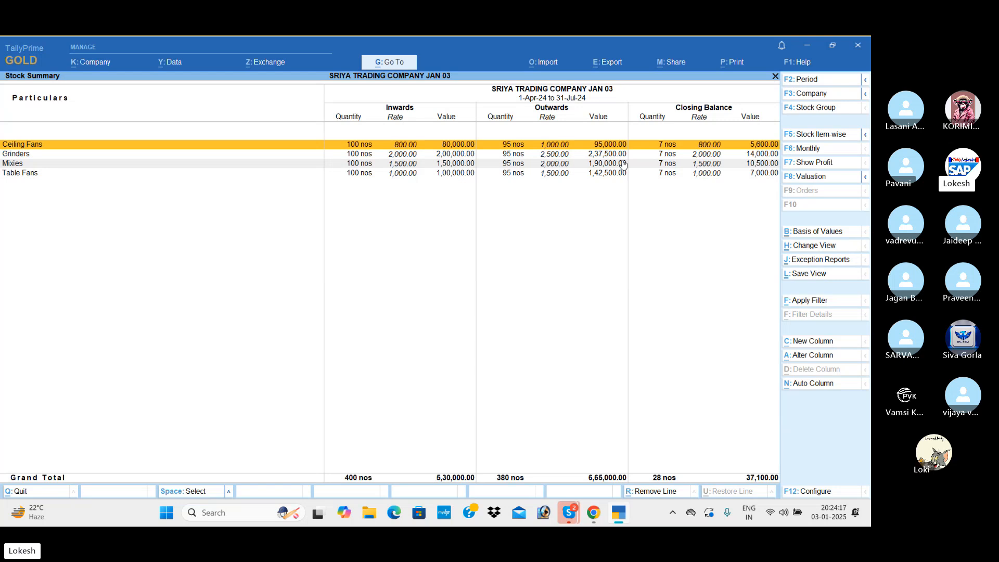
pyautogui.hotkey('alt', 'Tab')
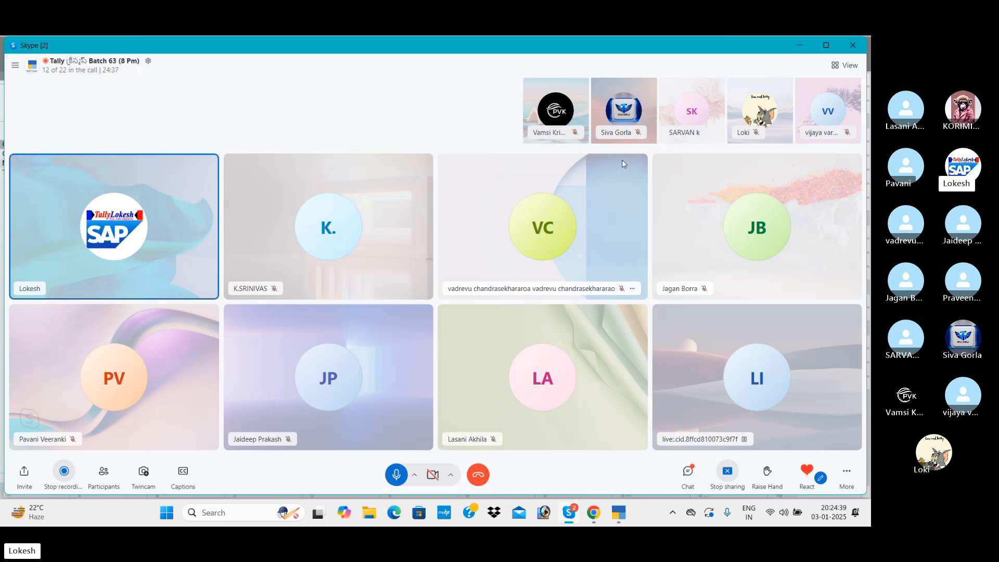
pyautogui.hotkey('alt', 'Tab')
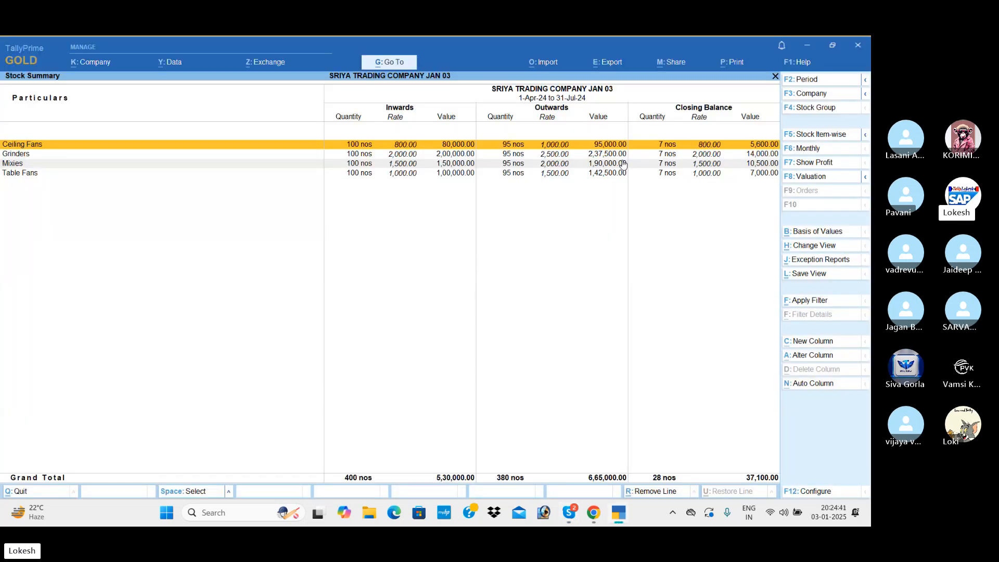
# Configure the Stock Summary report to also show the Opening Balance columns
pyautogui.click(830, 494)
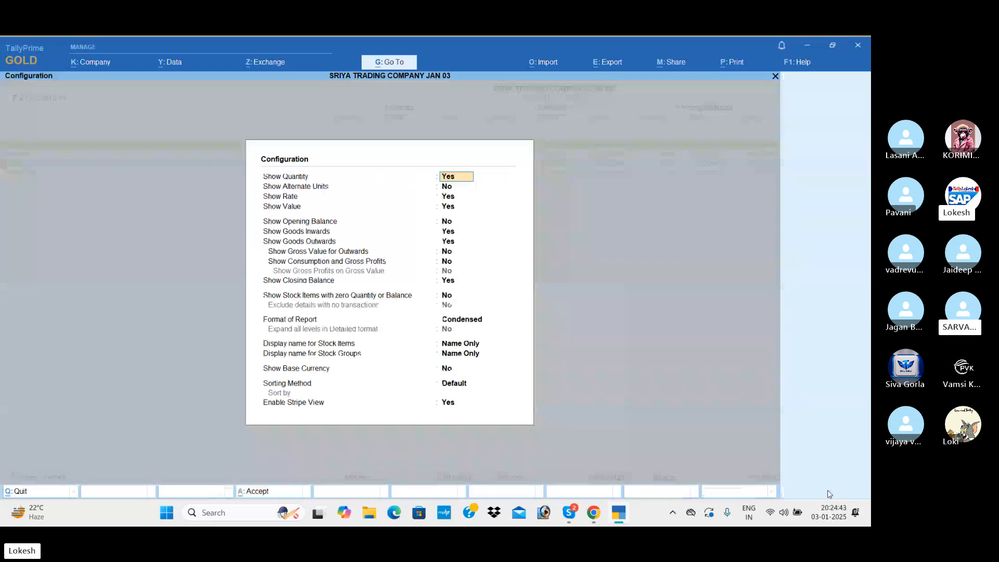
pyautogui.press('Down')
pyautogui.press('Down')
pyautogui.press('Down')
pyautogui.press('Down')
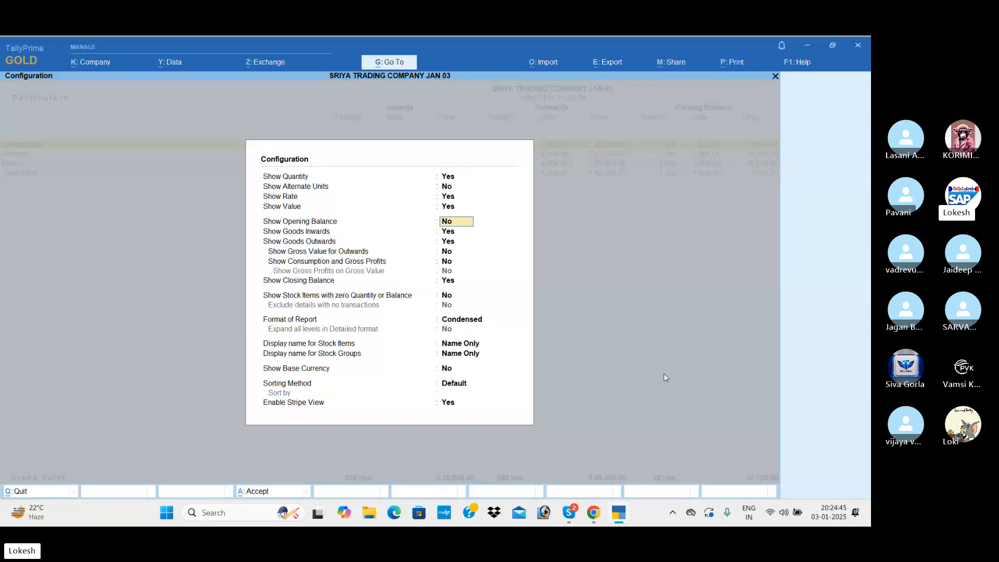
pyautogui.write('y')
pyautogui.press('Return')
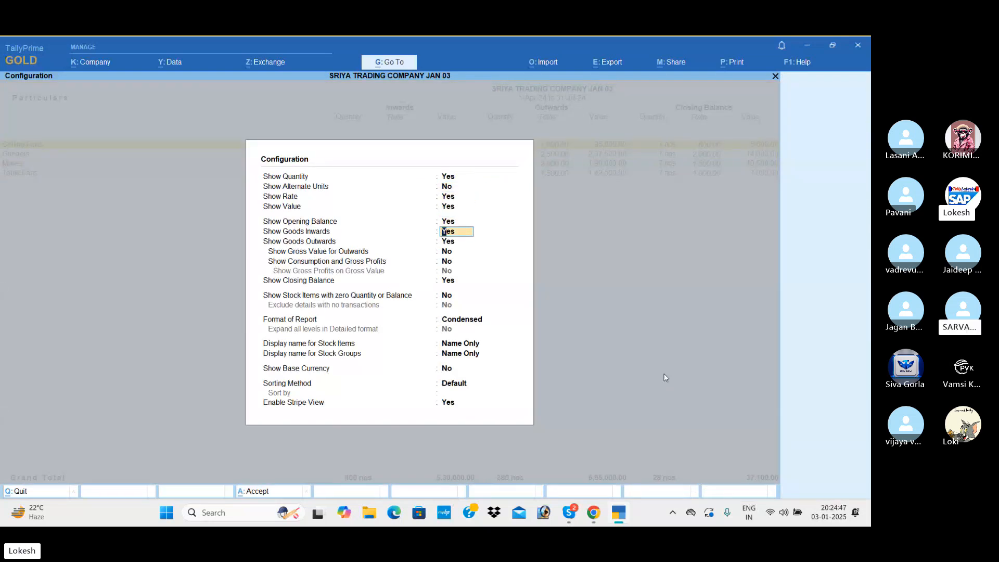
pyautogui.hotkey('ctrl', 'a')
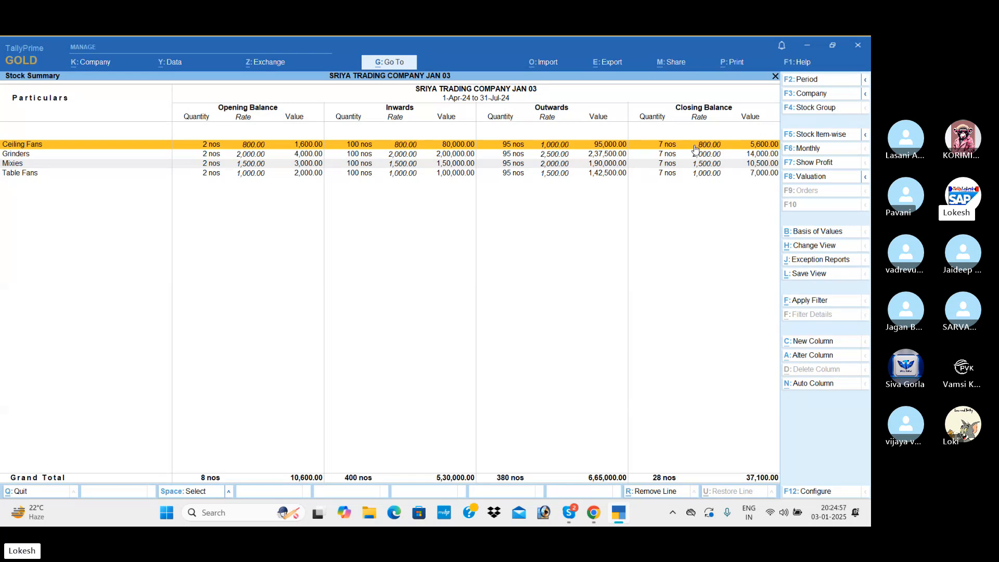
pyautogui.press('Escape')
# View the company Dashboard, looking over its tiles for sales, purchases, cash flow, ratios and inventory
pyautogui.press('Down')
pyautogui.press('Down')
pyautogui.press('Down')
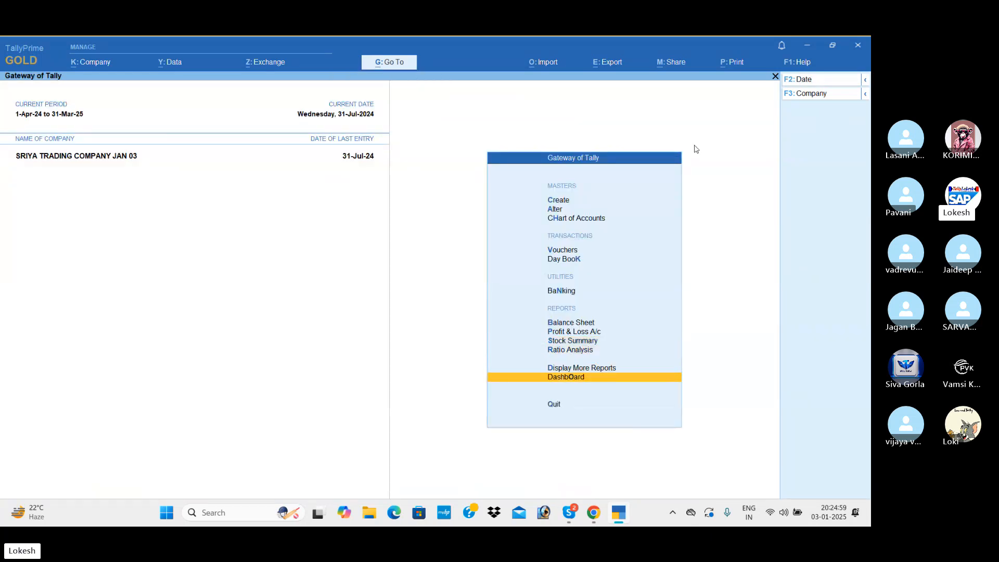
pyautogui.press('Return')
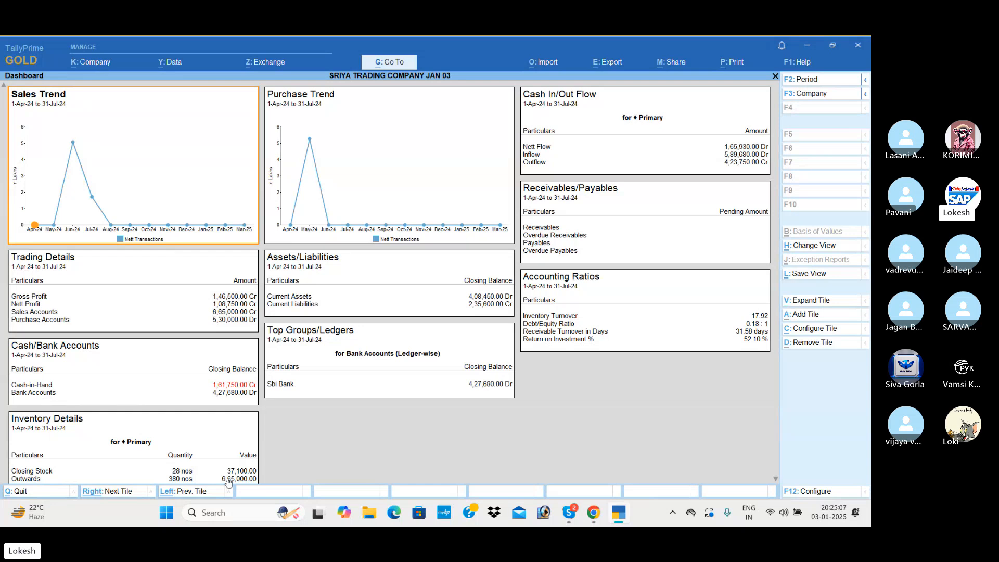
pyautogui.press('Down')
pyautogui.press('Down')
pyautogui.press('Down')
pyautogui.press('Escape')
# View the Trial Balance in detailed format to check the ledgers under each group
pyautogui.press('Up')
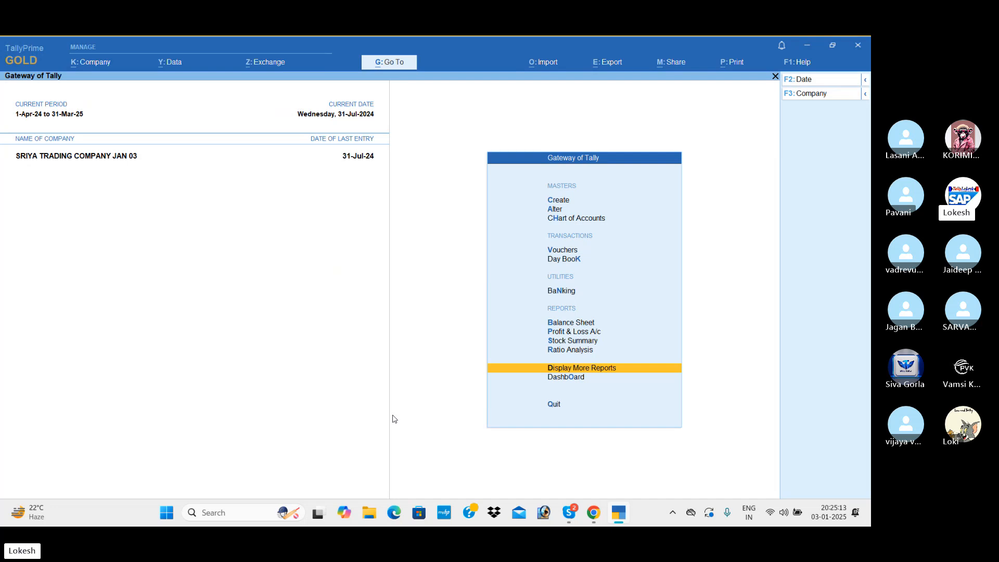
pyautogui.press('Return')
pyautogui.press('Return')
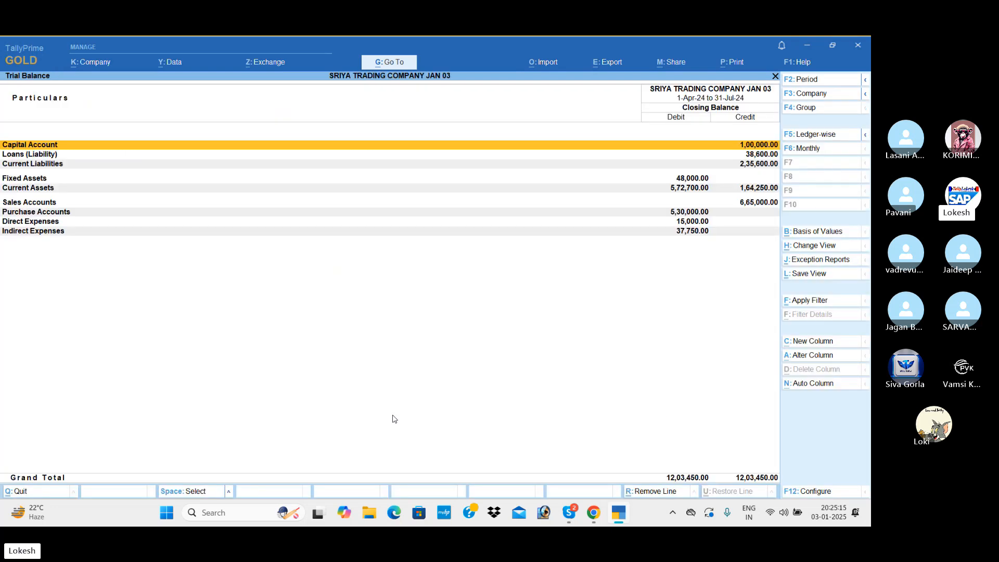
pyautogui.hotkey('alt', 'F5')
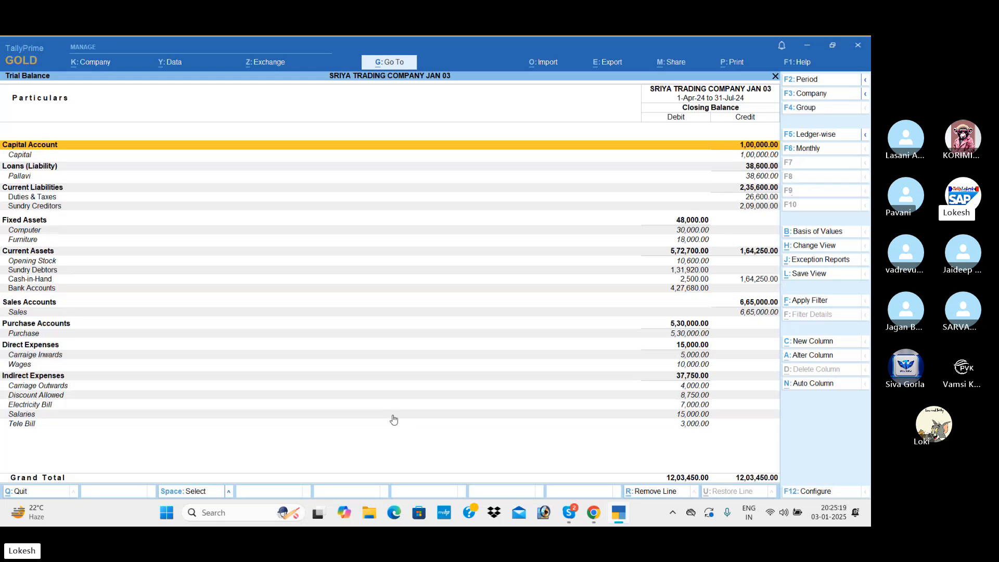
pyautogui.press('Escape')
# View the Cash/Bank Summary from the account books to check the cash and bank ledger balances
pyautogui.press('Down')
pyautogui.press('Down')
pyautogui.press('Down')
pyautogui.press('Down')
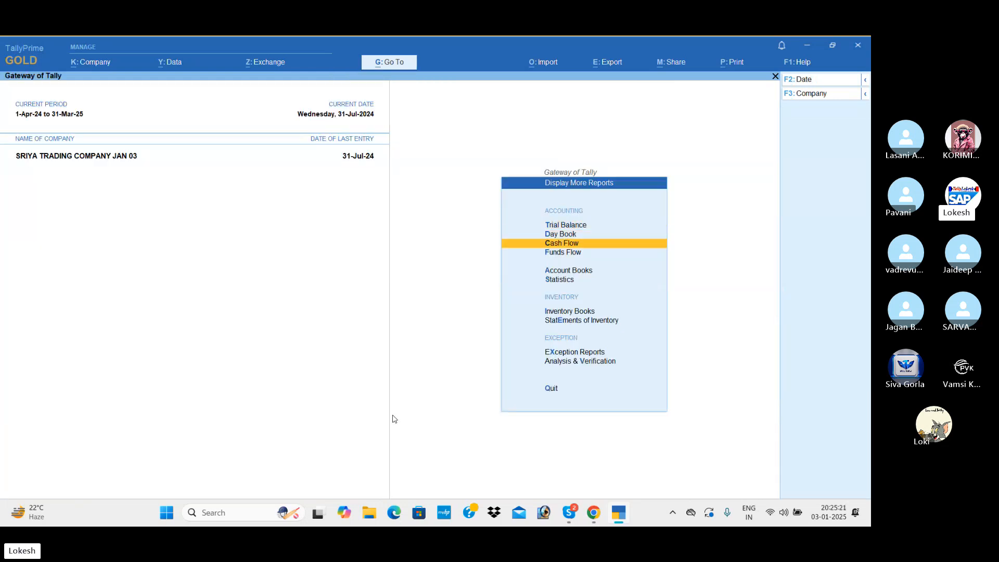
pyautogui.press('Return')
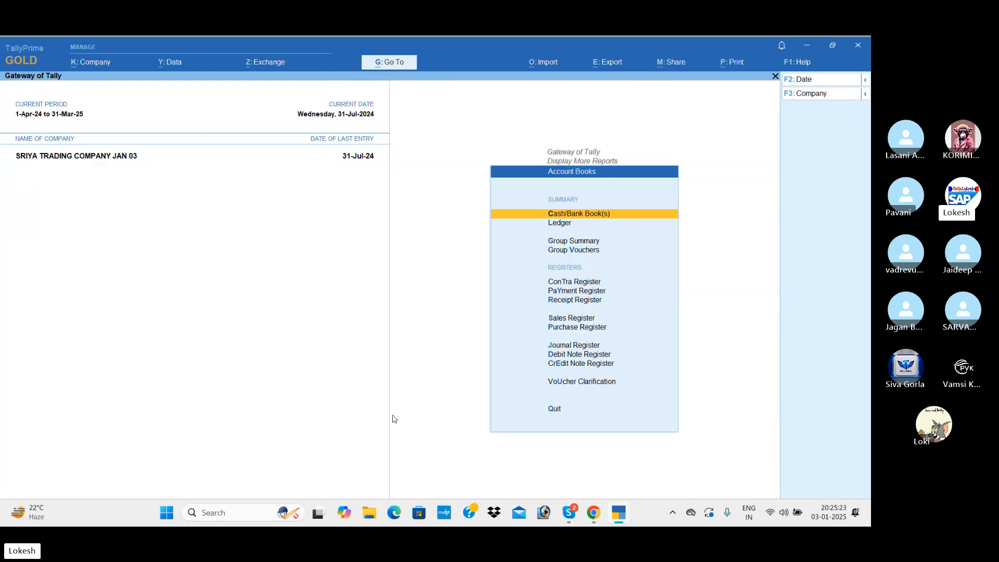
pyautogui.press('Return')
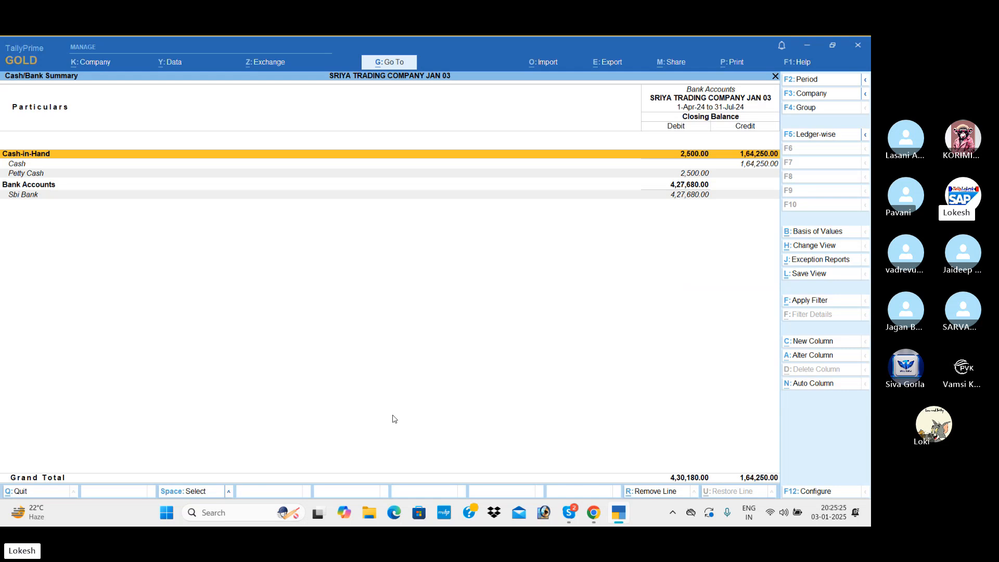
pyautogui.press('Escape')
# View the Contra Register in the account books and open its monthly voucher list
pyautogui.press('Down')
pyautogui.press('Down')
pyautogui.press('Down')
pyautogui.press('Down')
pyautogui.press('Up')
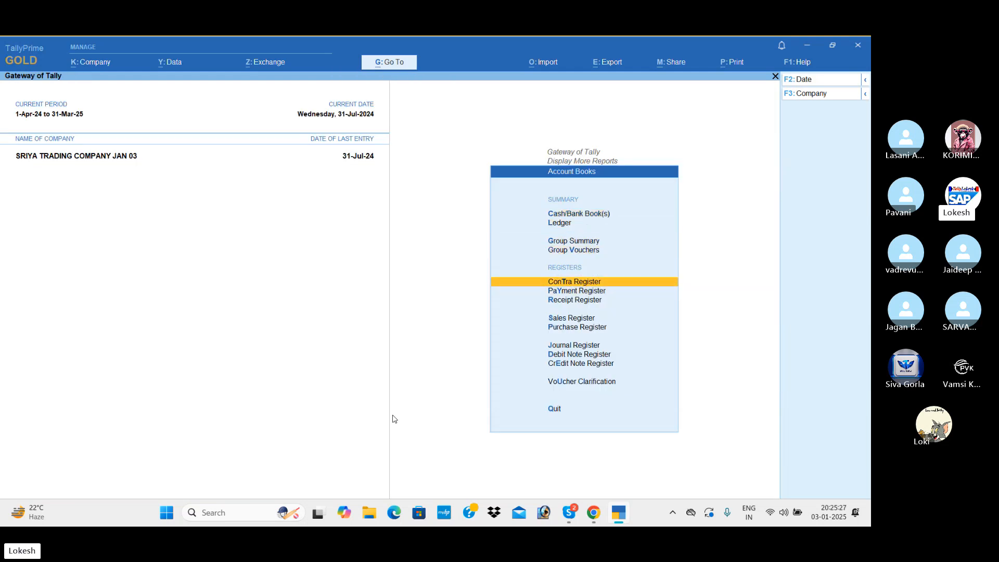
pyautogui.press('Return')
pyautogui.press('Return')
pyautogui.press('Escape')
pyautogui.press('Escape')
# View the Payment Register and open its July voucher list
pyautogui.press('Down')
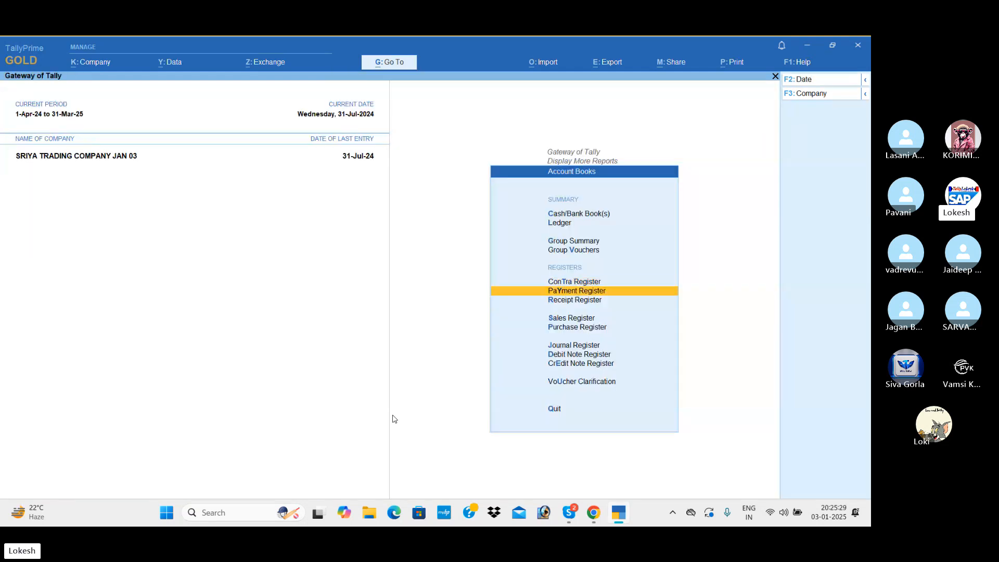
pyautogui.press('Return')
pyautogui.press('Return')
pyautogui.press('Escape')
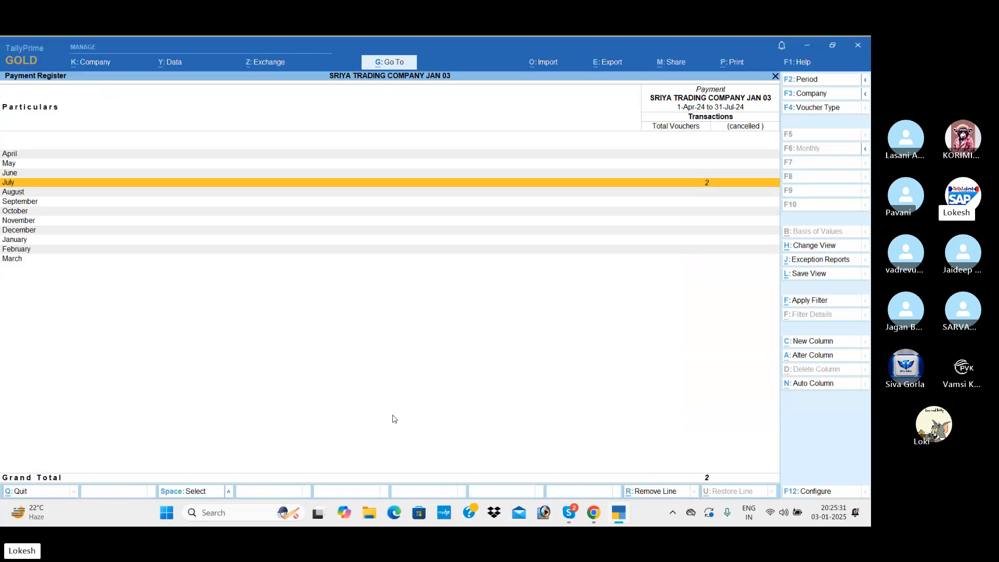
pyautogui.press('Escape')
# View the Receipt Register and open its July voucher list
pyautogui.press('Down')
pyautogui.press('Return')
pyautogui.press('Return')
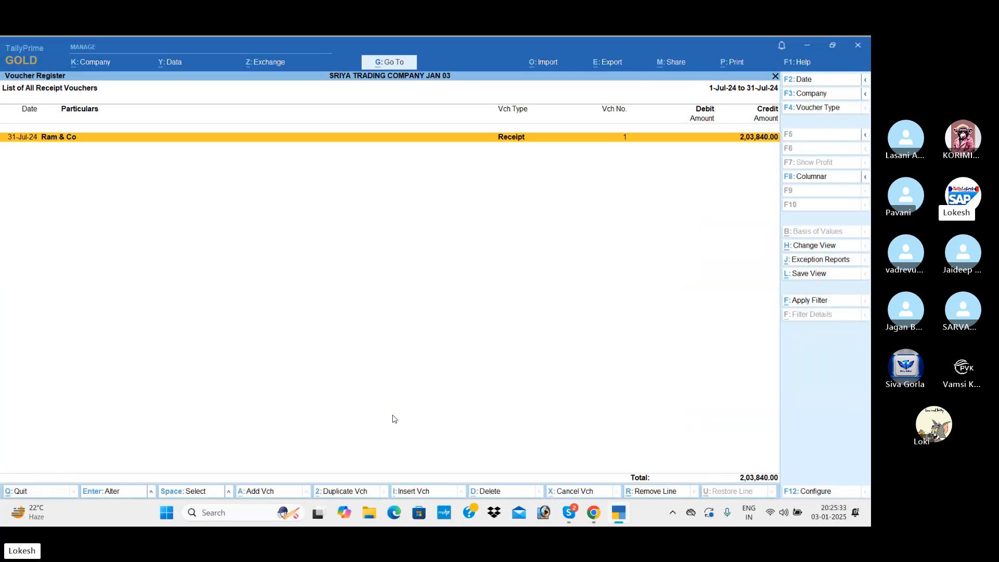
pyautogui.press('Escape')
pyautogui.press('Escape')
# View the Sales Register's monthly summary, checking the June and July figures
pyautogui.press('Down')
pyautogui.press('Return')
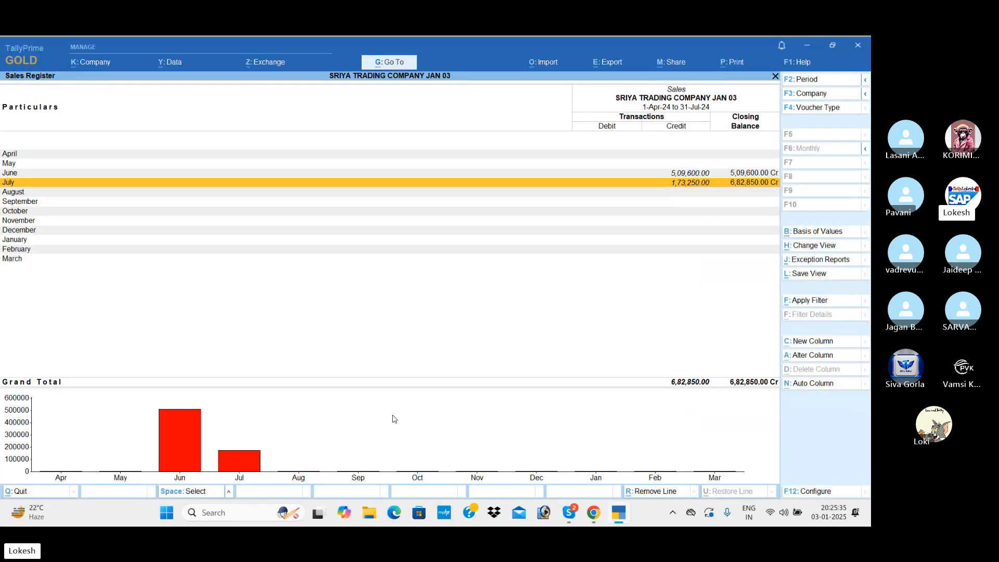
pyautogui.press('Up')
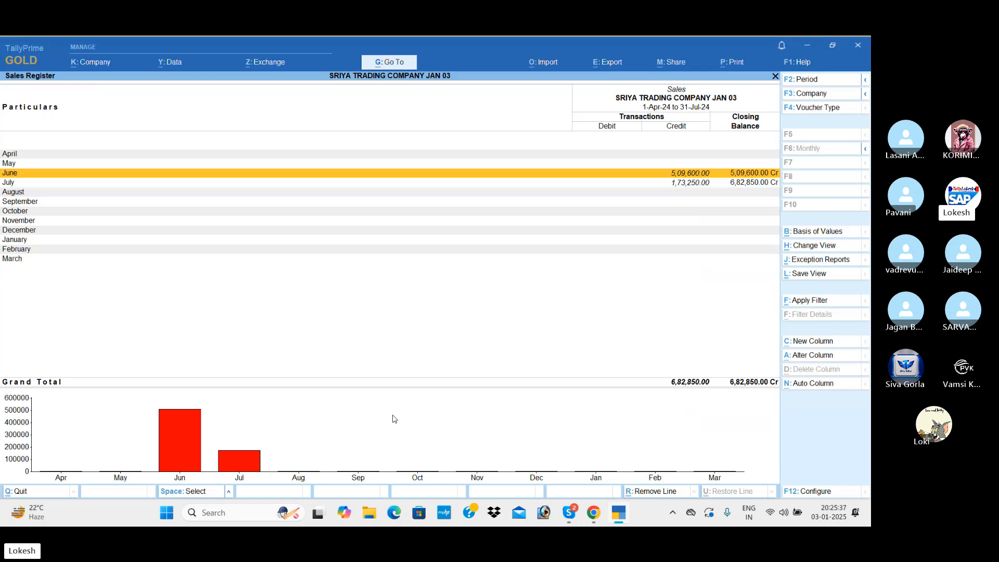
pyautogui.press('Down')
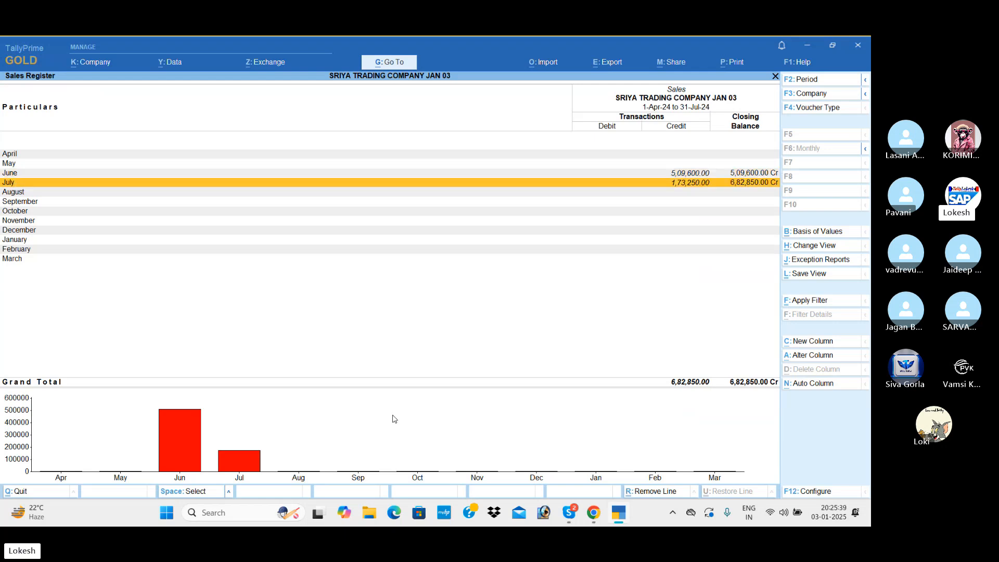
pyautogui.press('Escape')
# View the Purchase Register's monthly summary, going back through the months to May
pyautogui.press('Down')
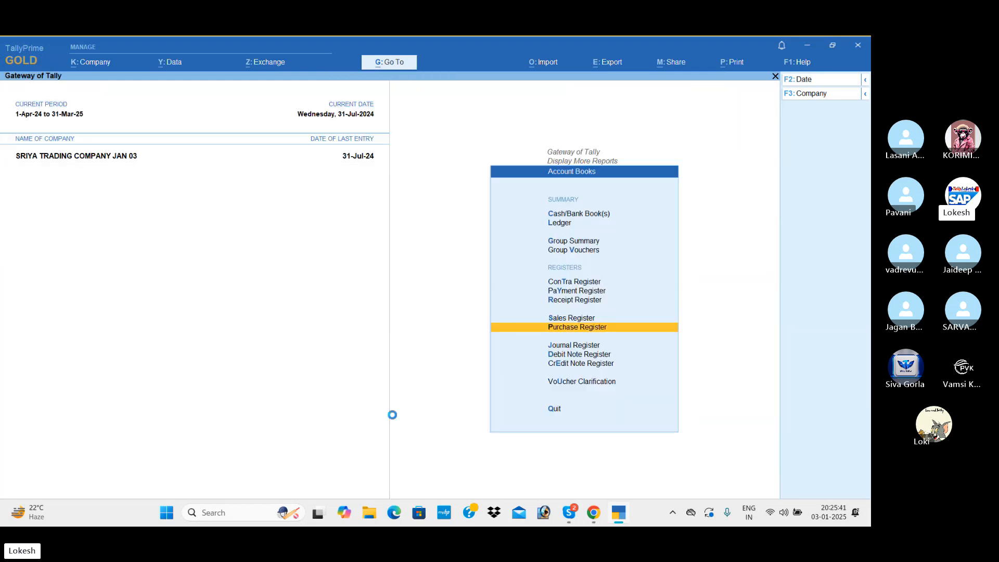
pyautogui.press('Return')
pyautogui.press('Up')
pyautogui.press('Up')
pyautogui.press('Up')
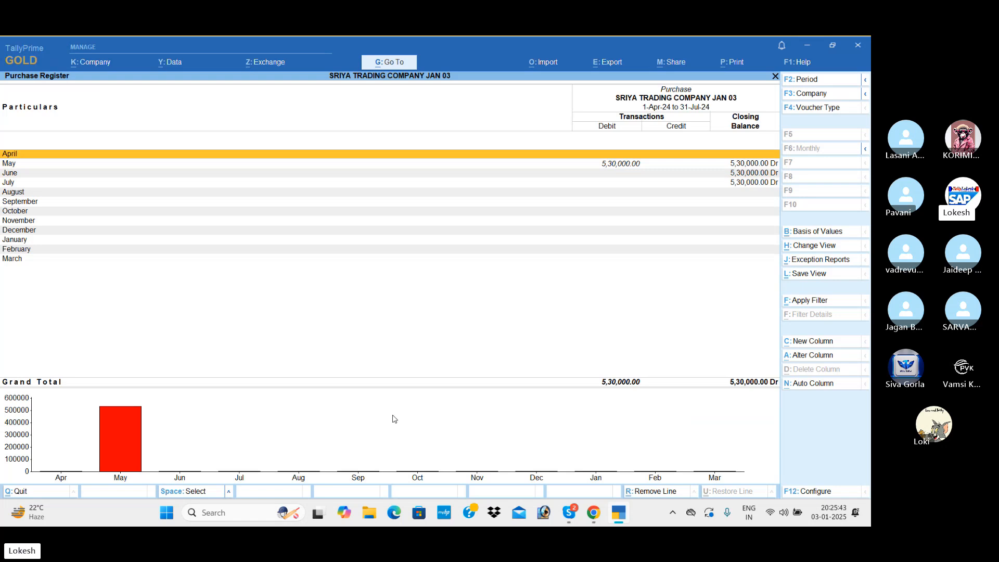
pyautogui.press('Down')
pyautogui.press('Escape')
# View the Journal Register and return to the additional reports list
pyautogui.press('Down')
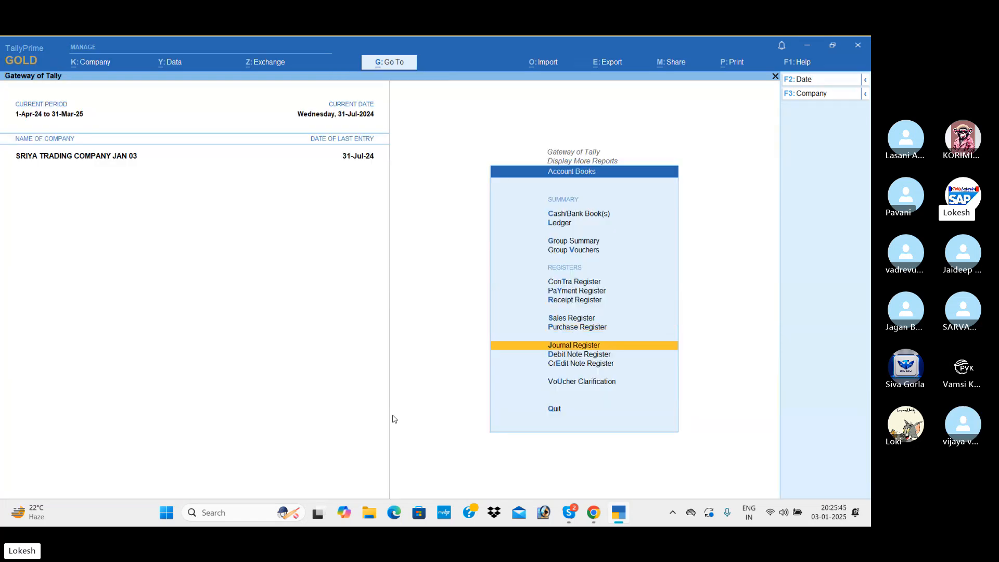
pyautogui.press('Return')
pyautogui.press('Escape')
pyautogui.press('Escape')
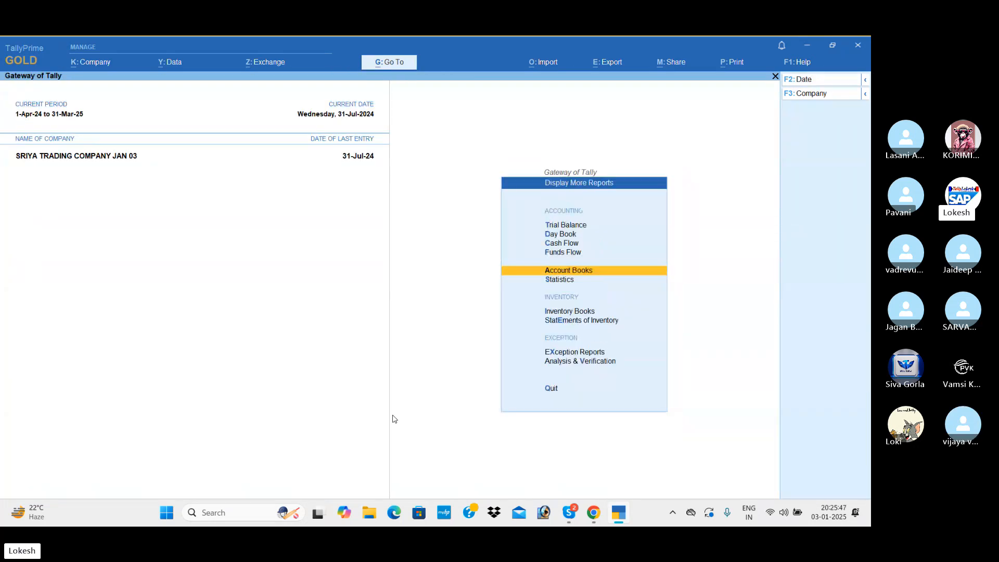
# View the stock item monthly summary for Ceiling Fans from the inventory books
pyautogui.press('Down')
pyautogui.press('Down')
pyautogui.press('Return')
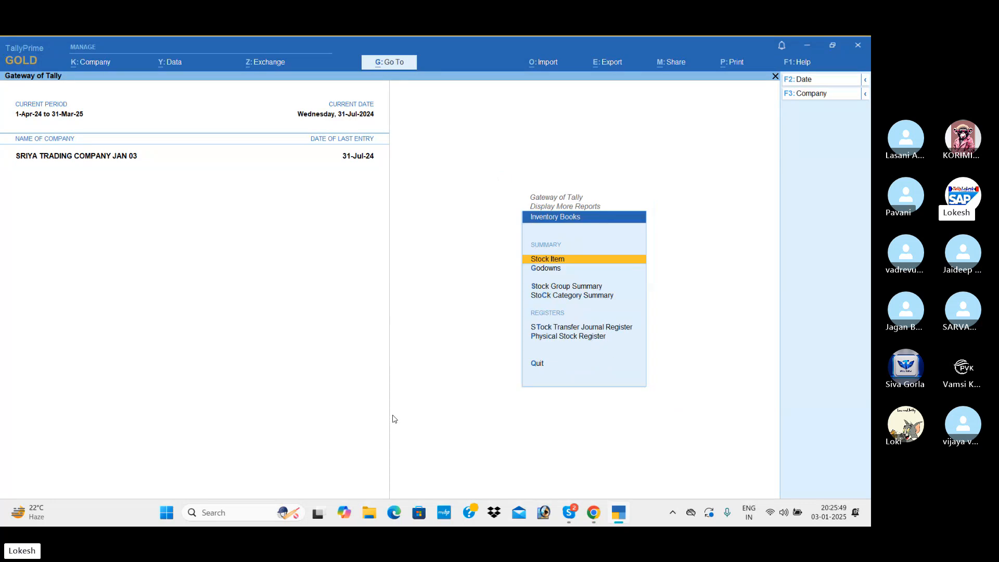
pyautogui.press('Return')
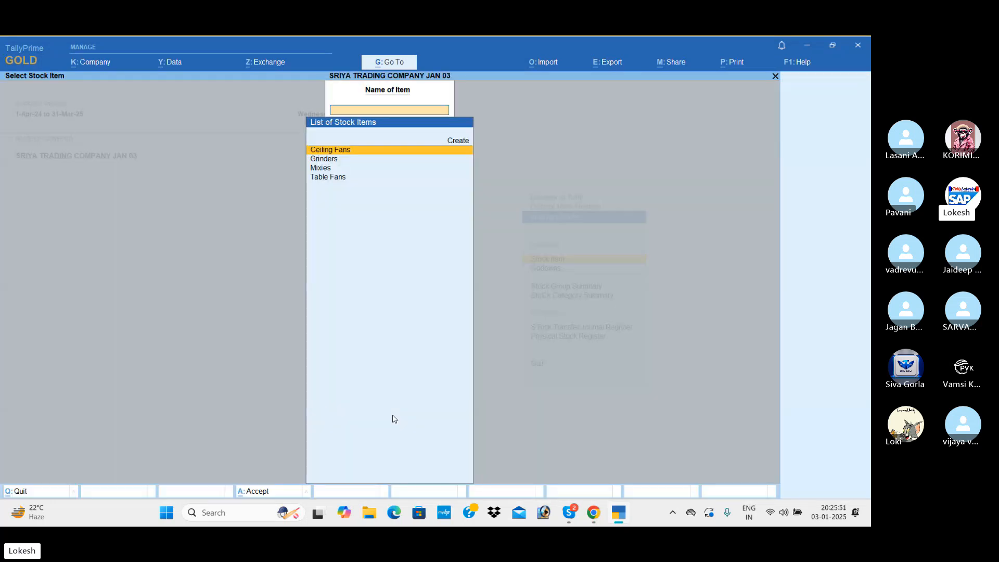
pyautogui.press('Return')
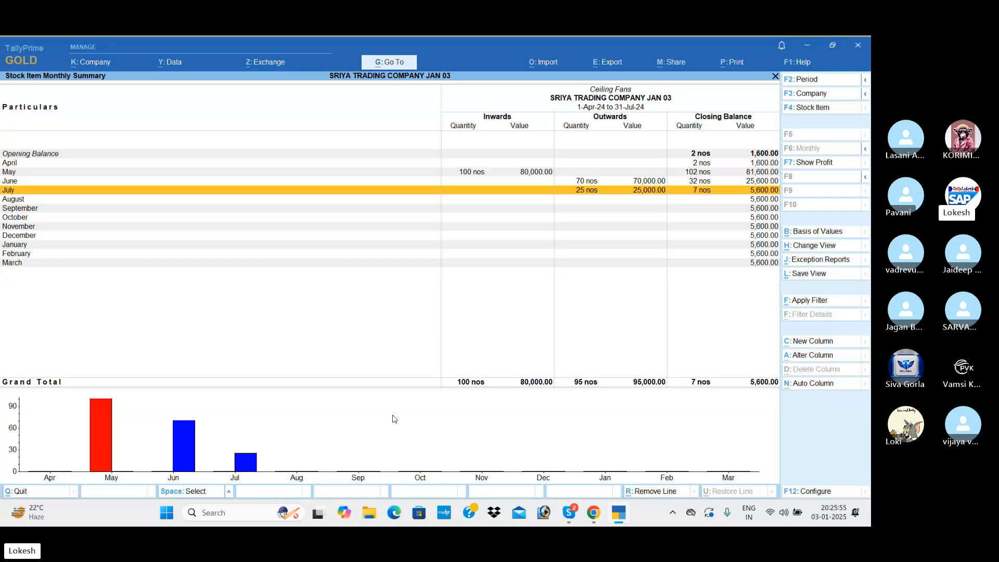
# View the stock item monthly summaries for Grinders and Mixies, and return to the Gateway of Tally
pyautogui.press('F4')
pyautogui.press('Down')
pyautogui.press('Return')
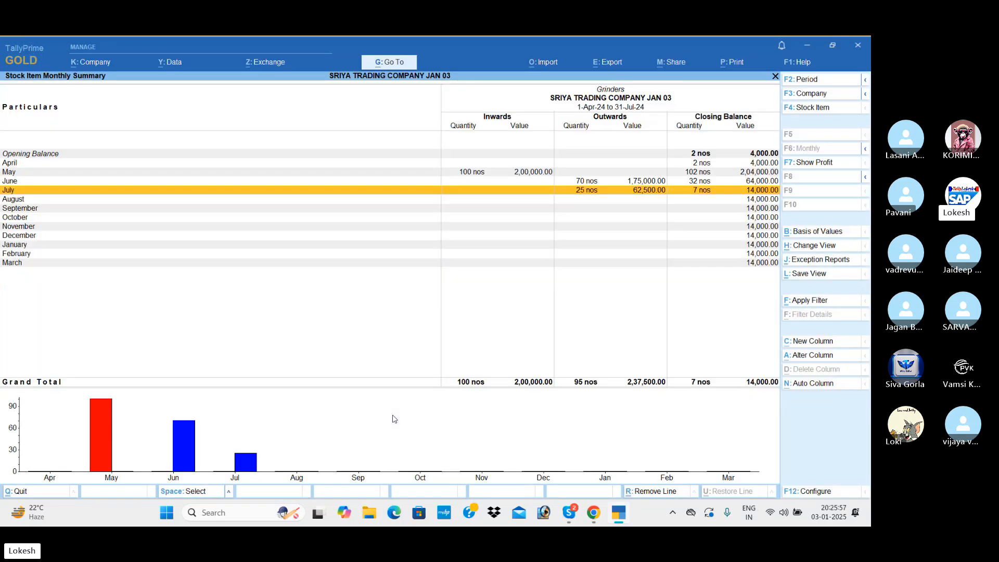
pyautogui.press('F4')
pyautogui.press('Down')
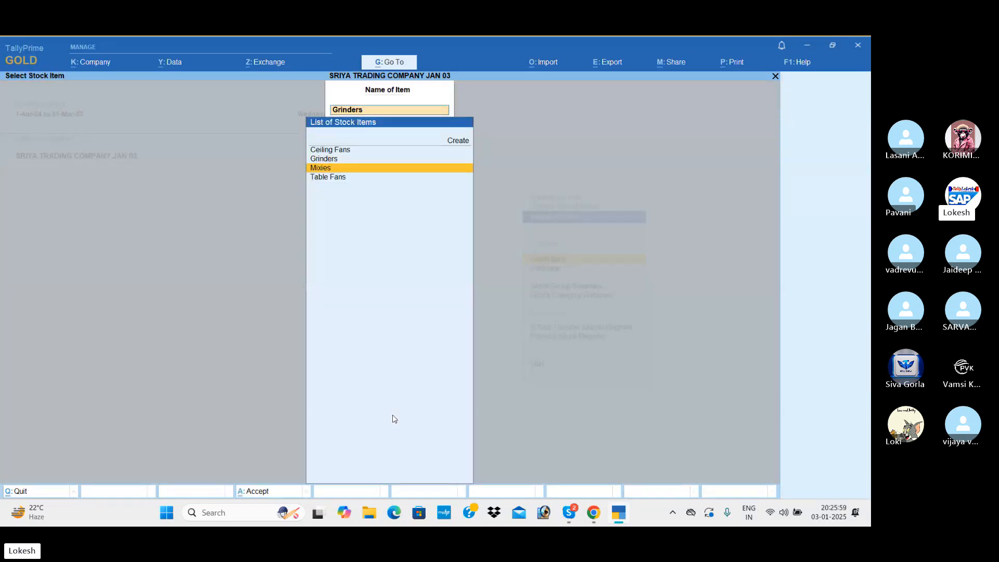
pyautogui.press('Return')
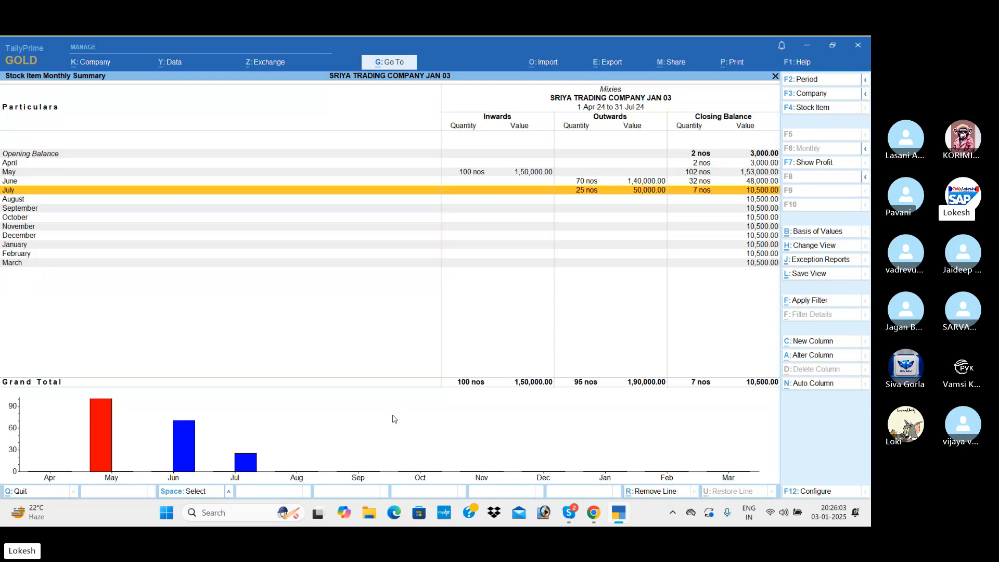
pyautogui.press('Escape')
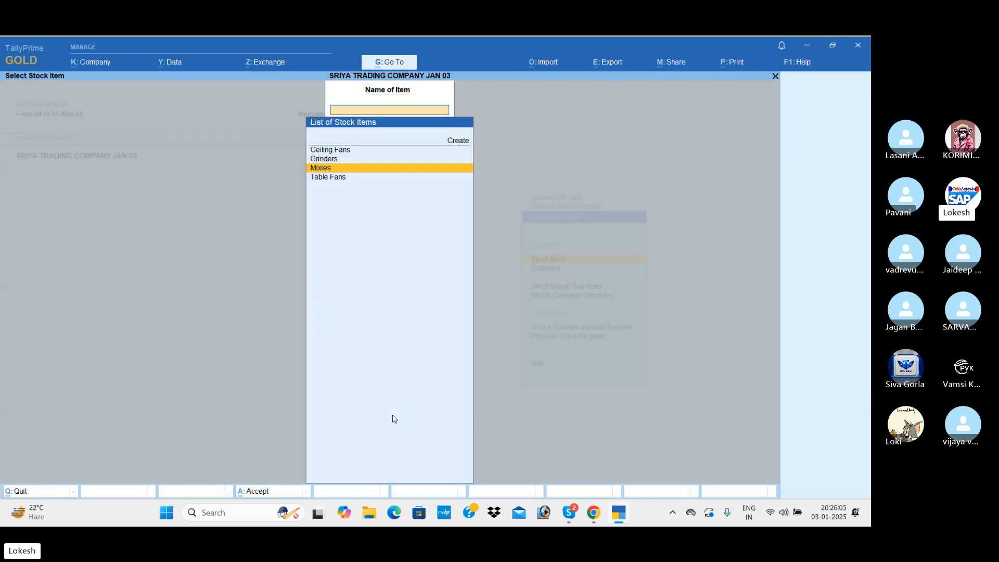
pyautogui.press('Escape')
pyautogui.press('Escape')
pyautogui.press('Escape')
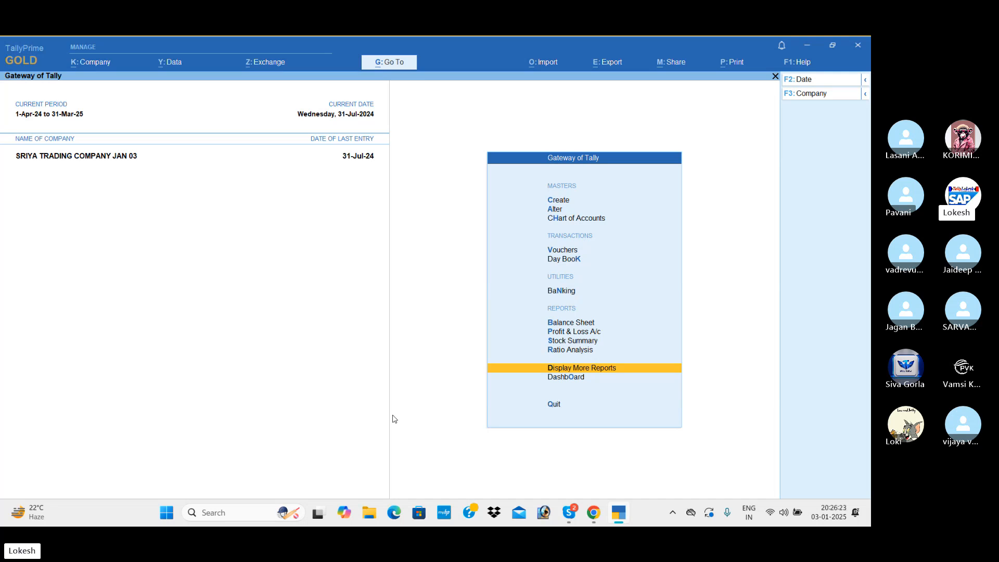
# Check the Cash-in-Hand line in the detailed Balance Sheet and switch to the Skype call window
pyautogui.press('Up')
pyautogui.press('Up')
pyautogui.press('Up')
pyautogui.press('Up')
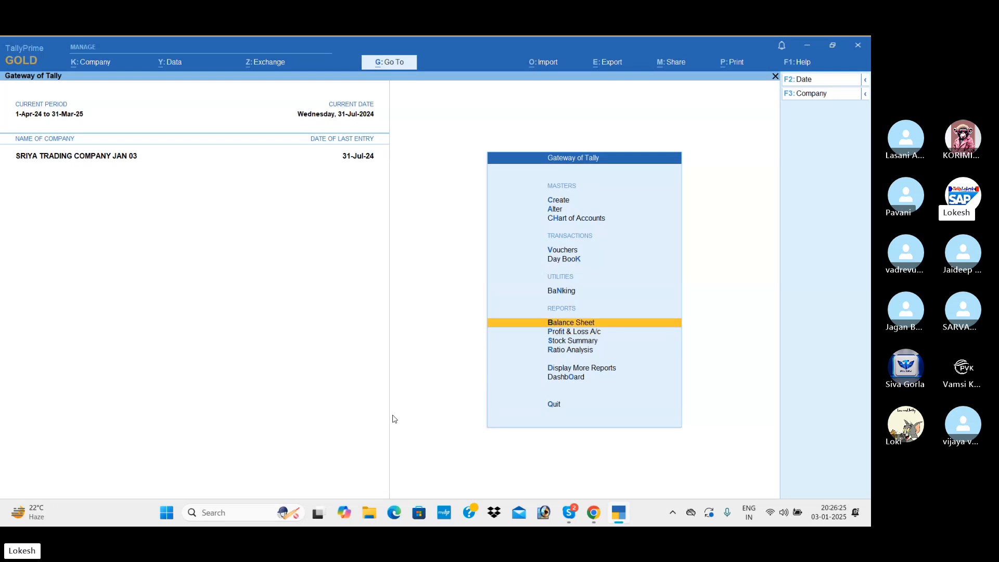
pyautogui.press('Return')
pyautogui.hotkey('alt', 'F5')
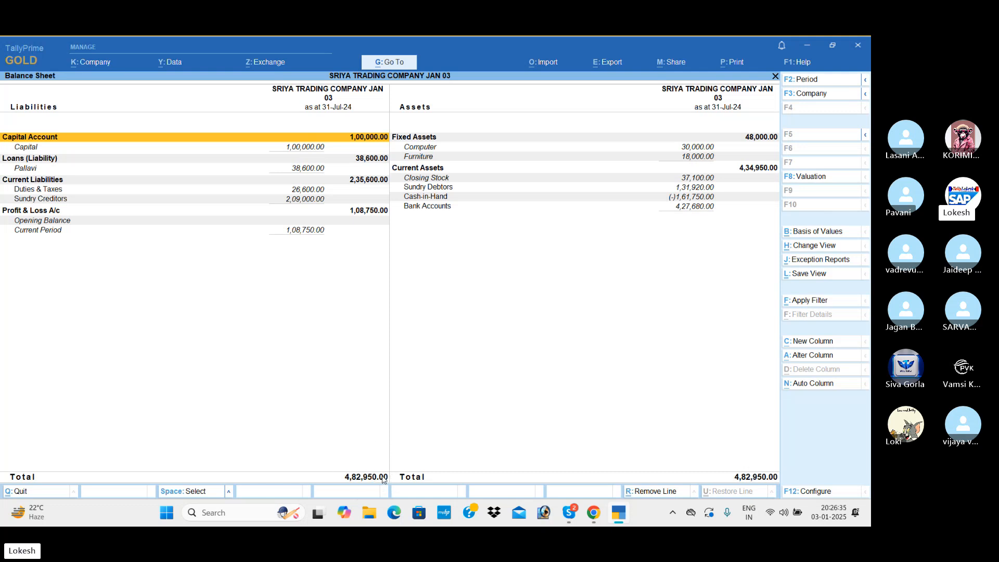
pyautogui.click(674, 201)
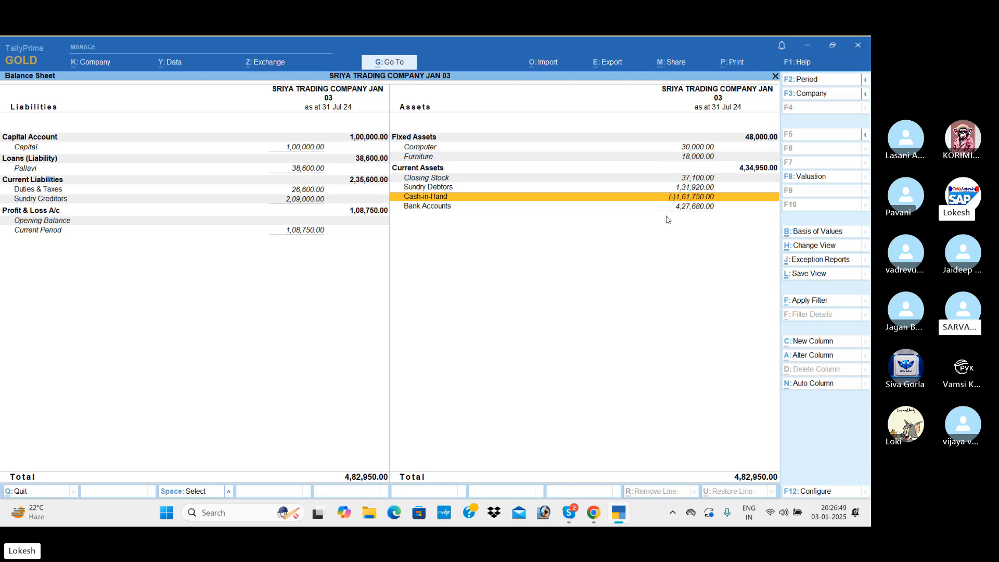
pyautogui.press('Escape')
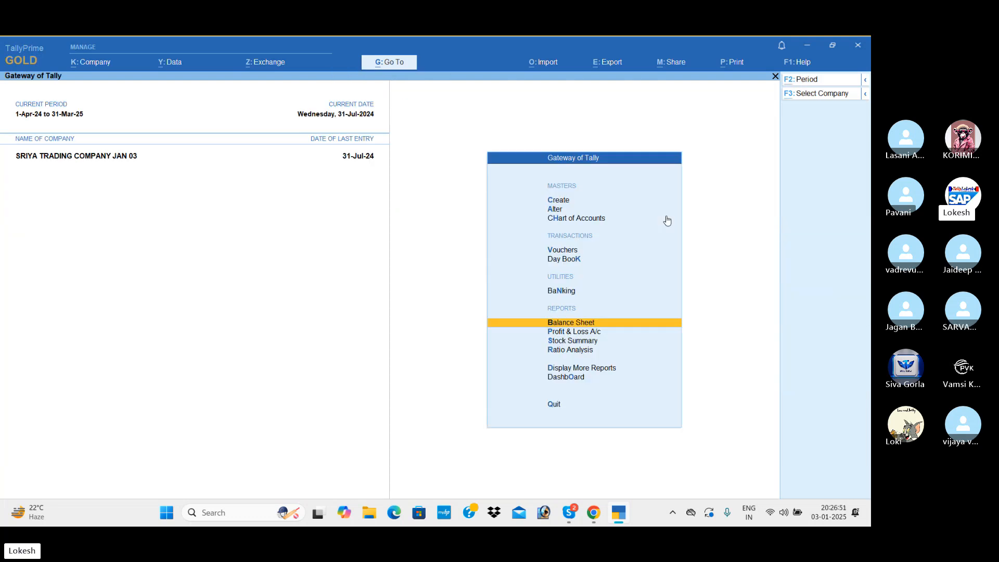
pyautogui.hotkey('alt', 'Tab')
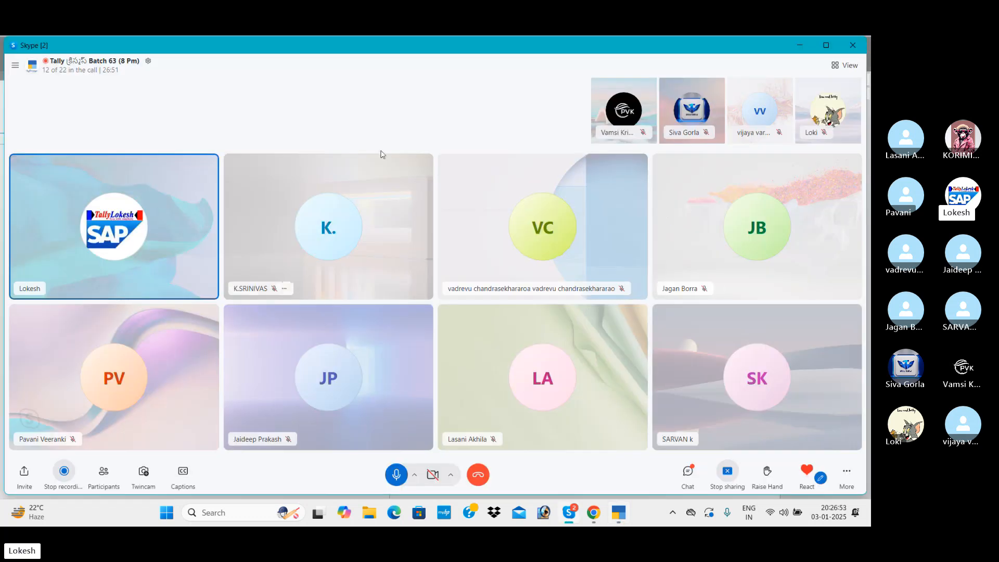